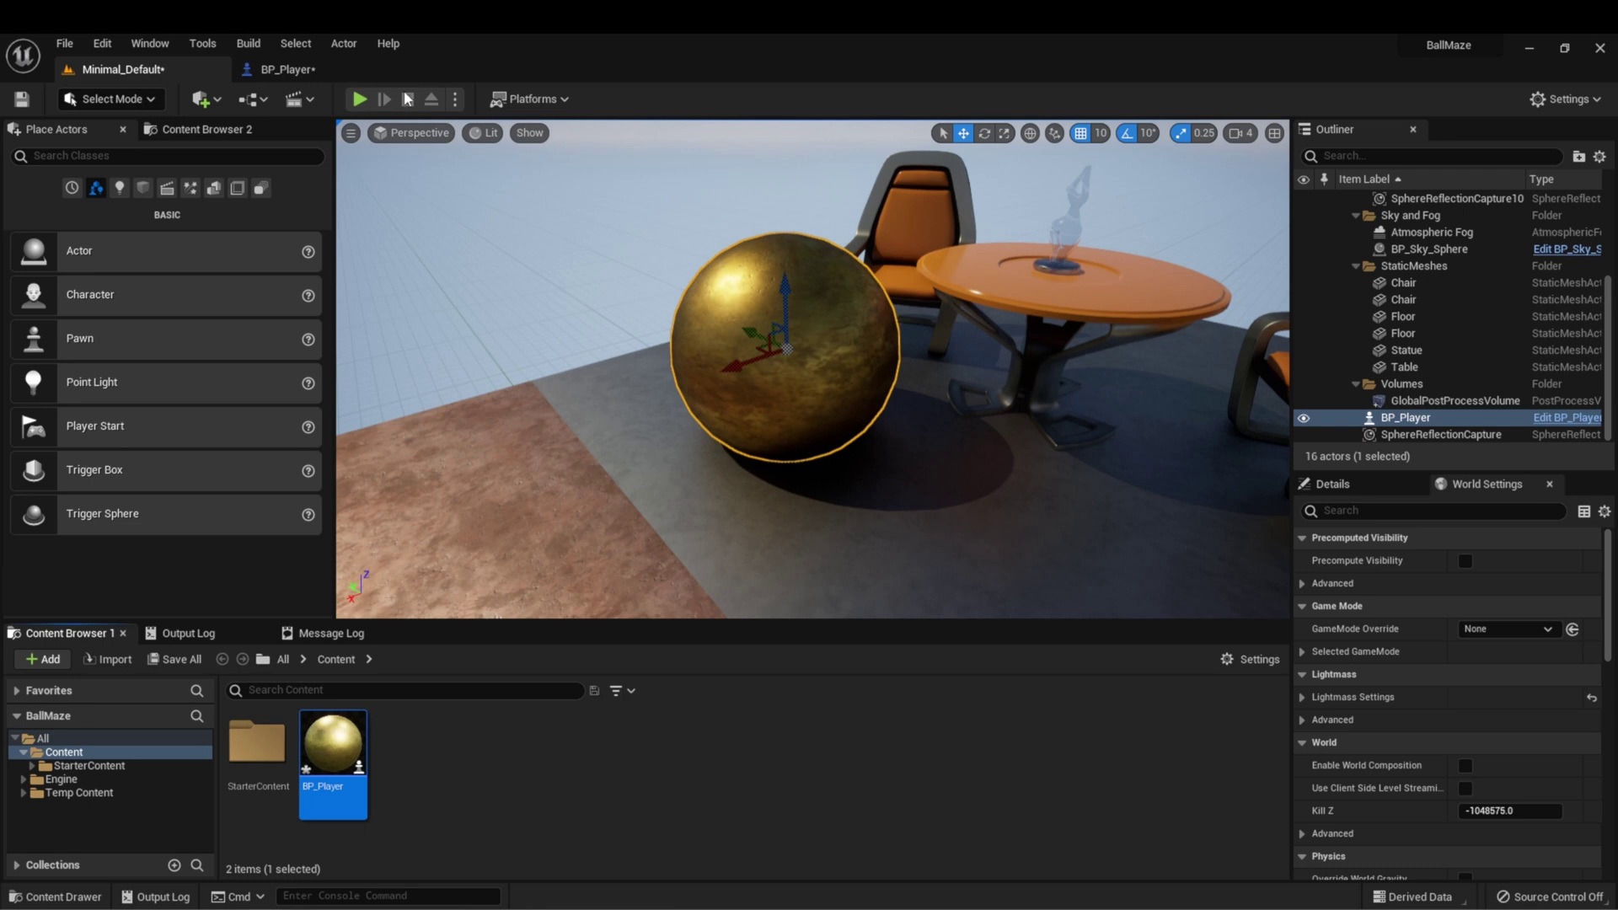
- Add a W keyboard event node below Event BeginPlay in the BP_Player event graph
{"action": "left_click", "coordinate": [313, 71]}
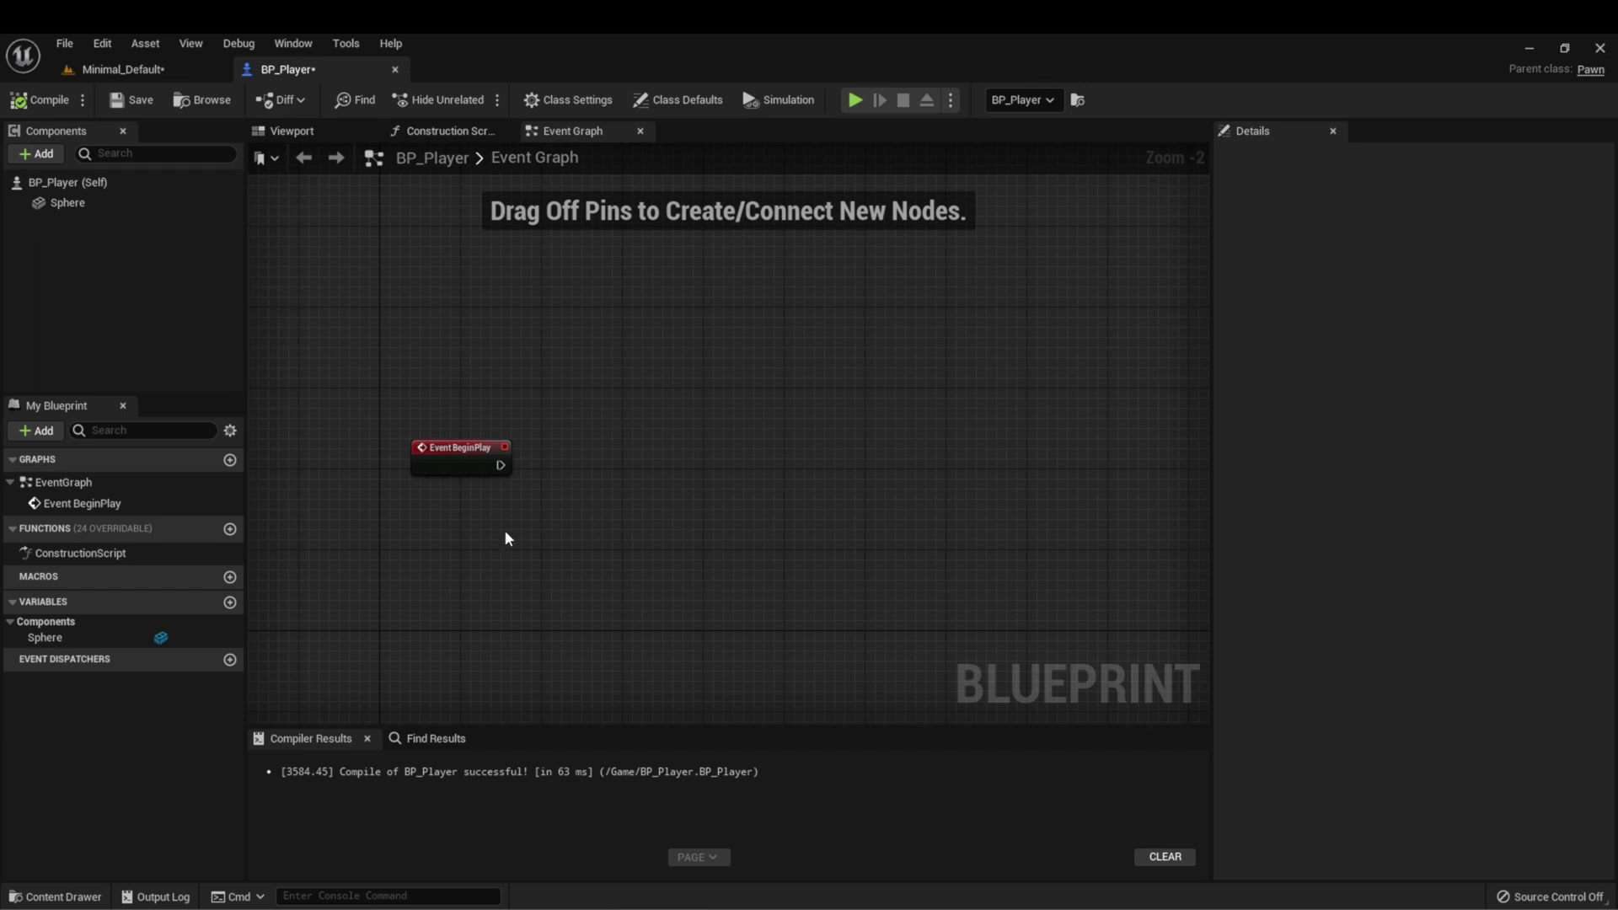
{"action": "right_click_drag", "start_coordinate": [504, 534], "coordinate": [532, 355]}
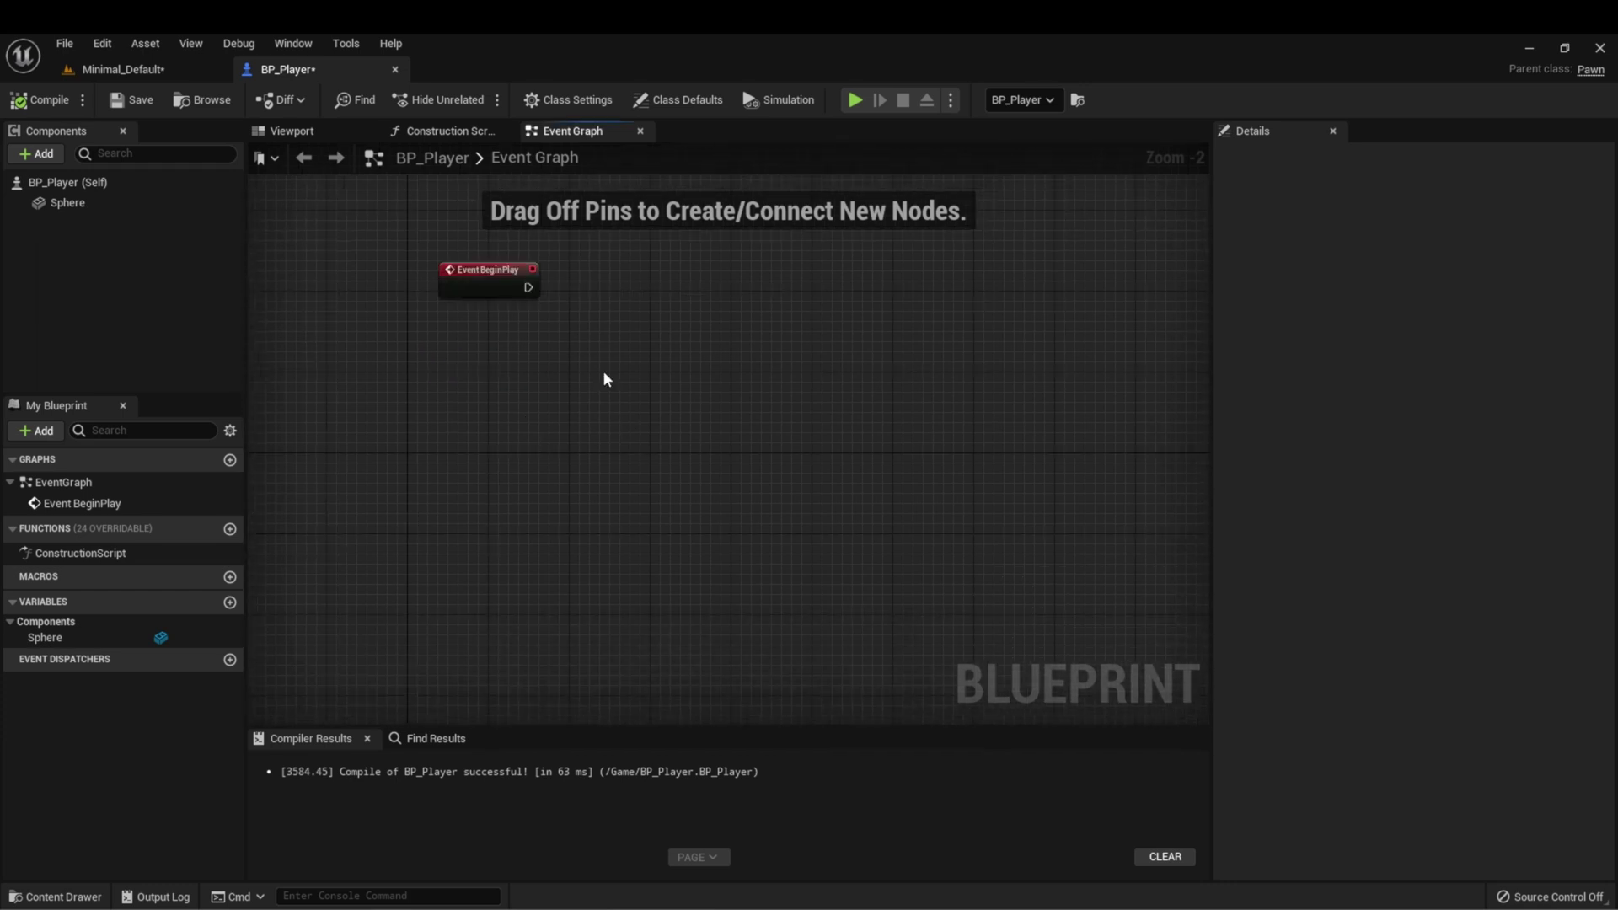
{"action": "right_click", "coordinate": [604, 374]}
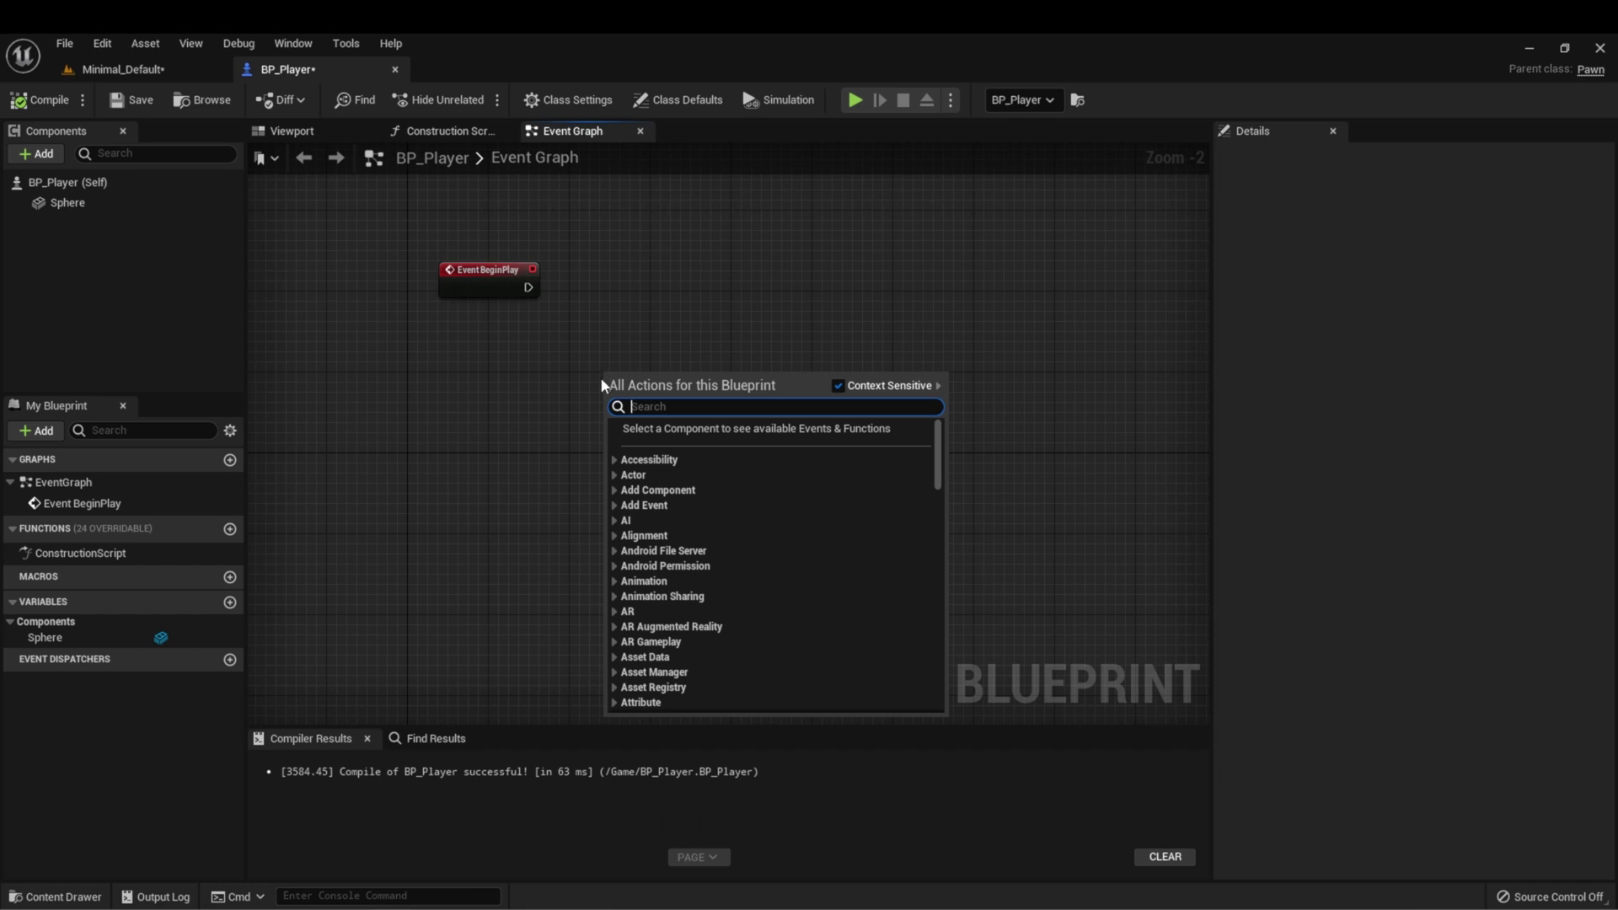
{"action": "left_click_drag", "start_coordinate": [926, 473], "coordinate": [933, 591]}
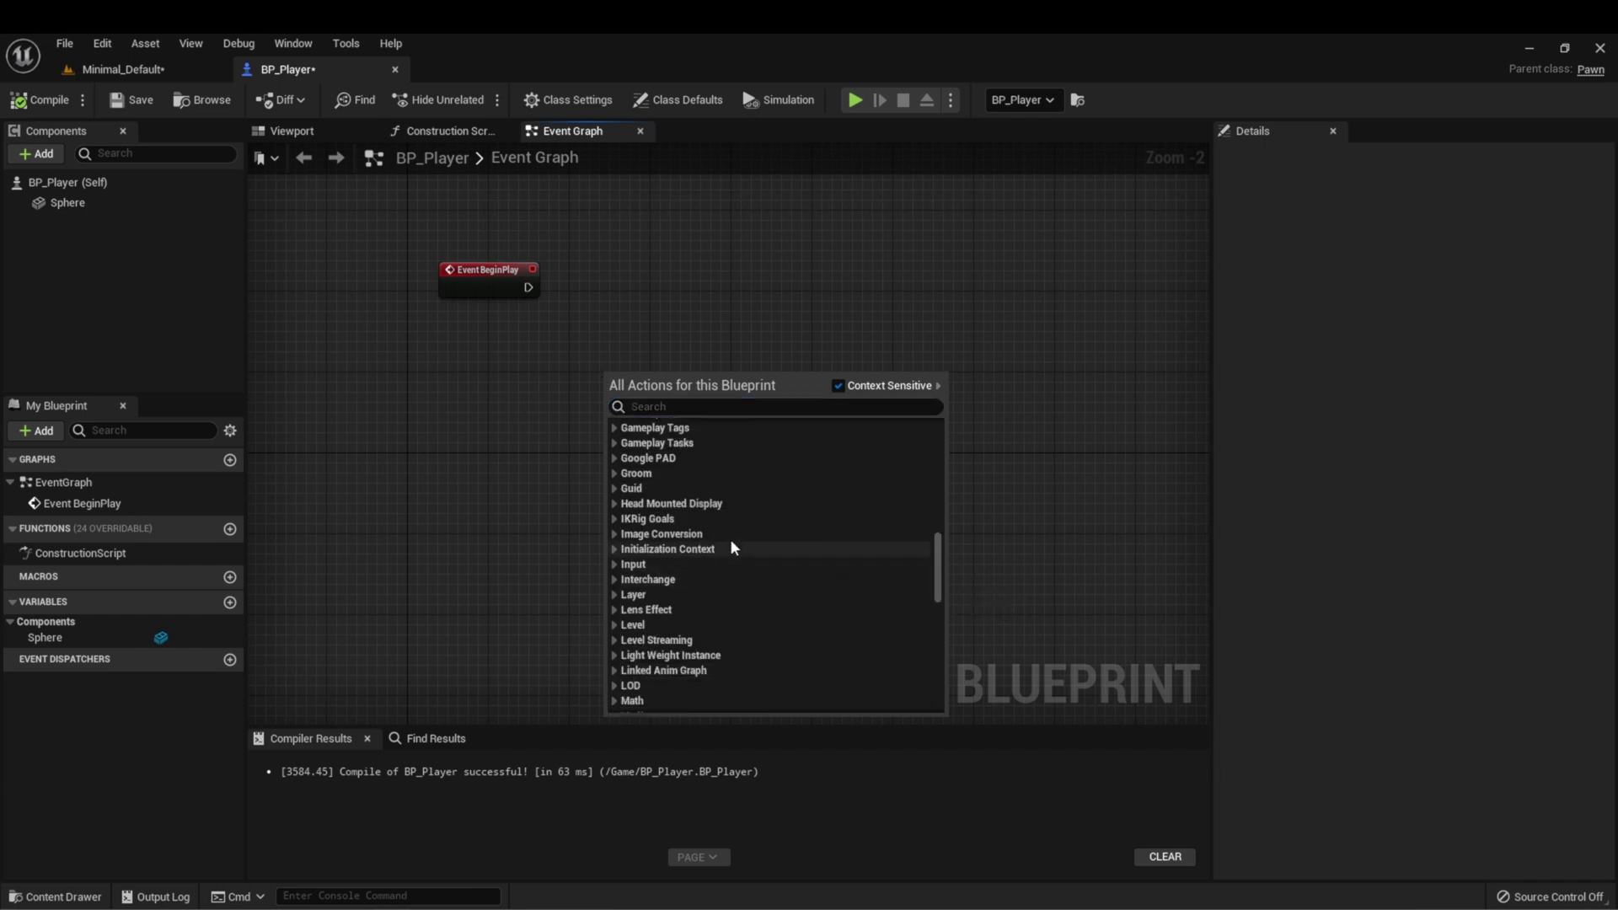
{"action": "left_click", "coordinate": [613, 565]}
{"action": "scroll", "coordinate": [684, 594], "scroll_direction": "down", "scroll_amount": 2}
{"action": "scroll", "coordinate": [686, 600], "scroll_direction": "down", "scroll_amount": 1}
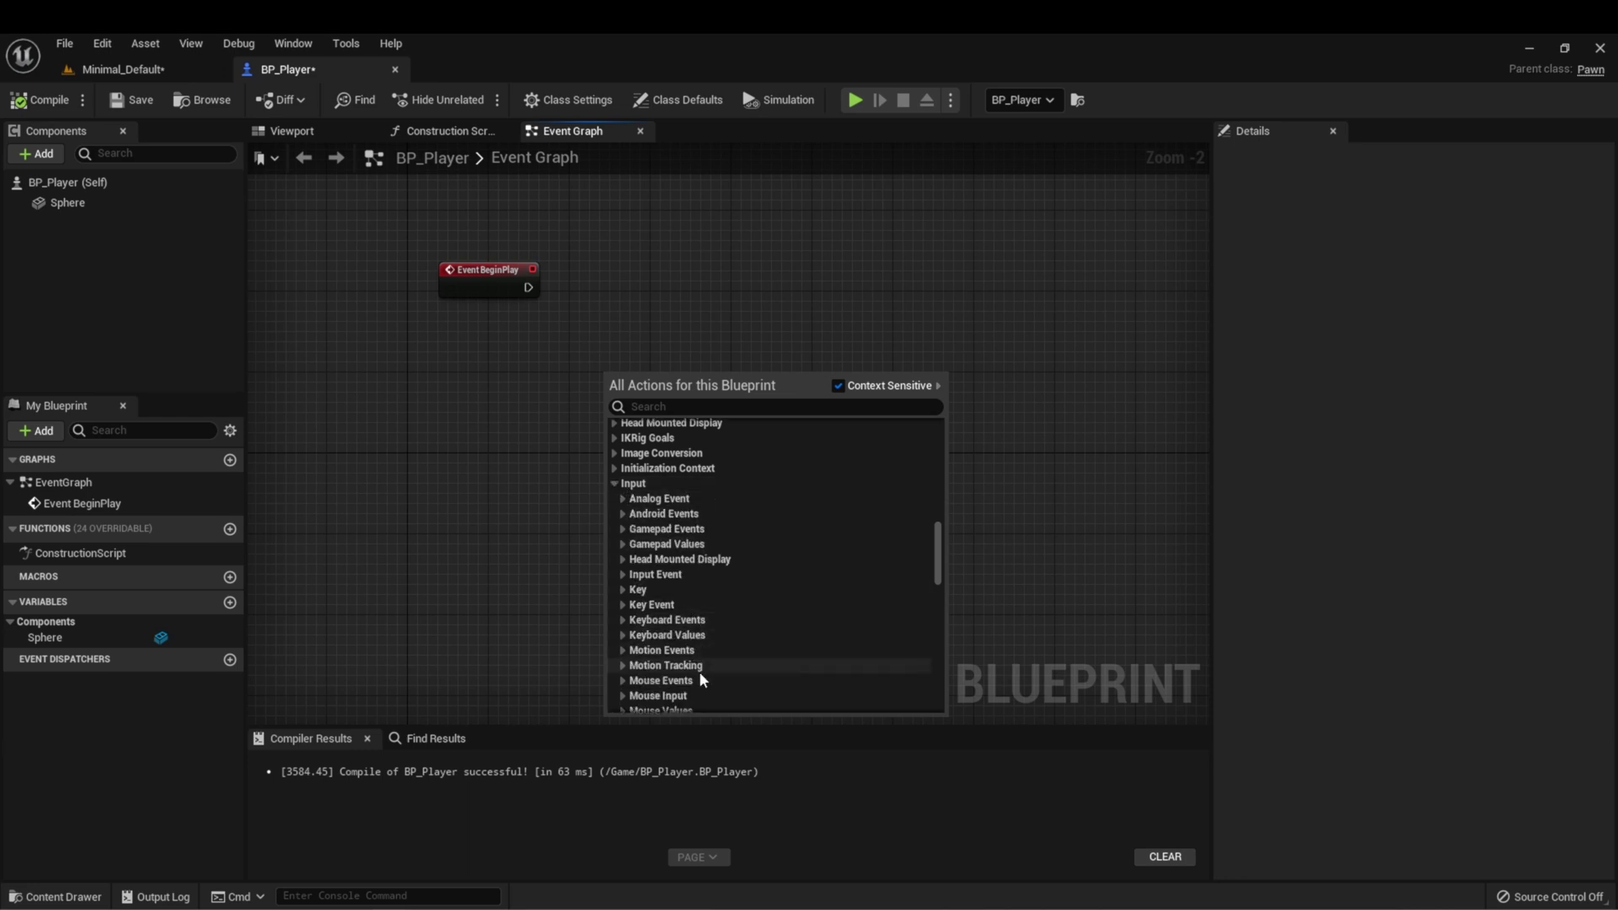
{"action": "scroll", "coordinate": [735, 576], "scroll_direction": "down", "scroll_amount": 1}
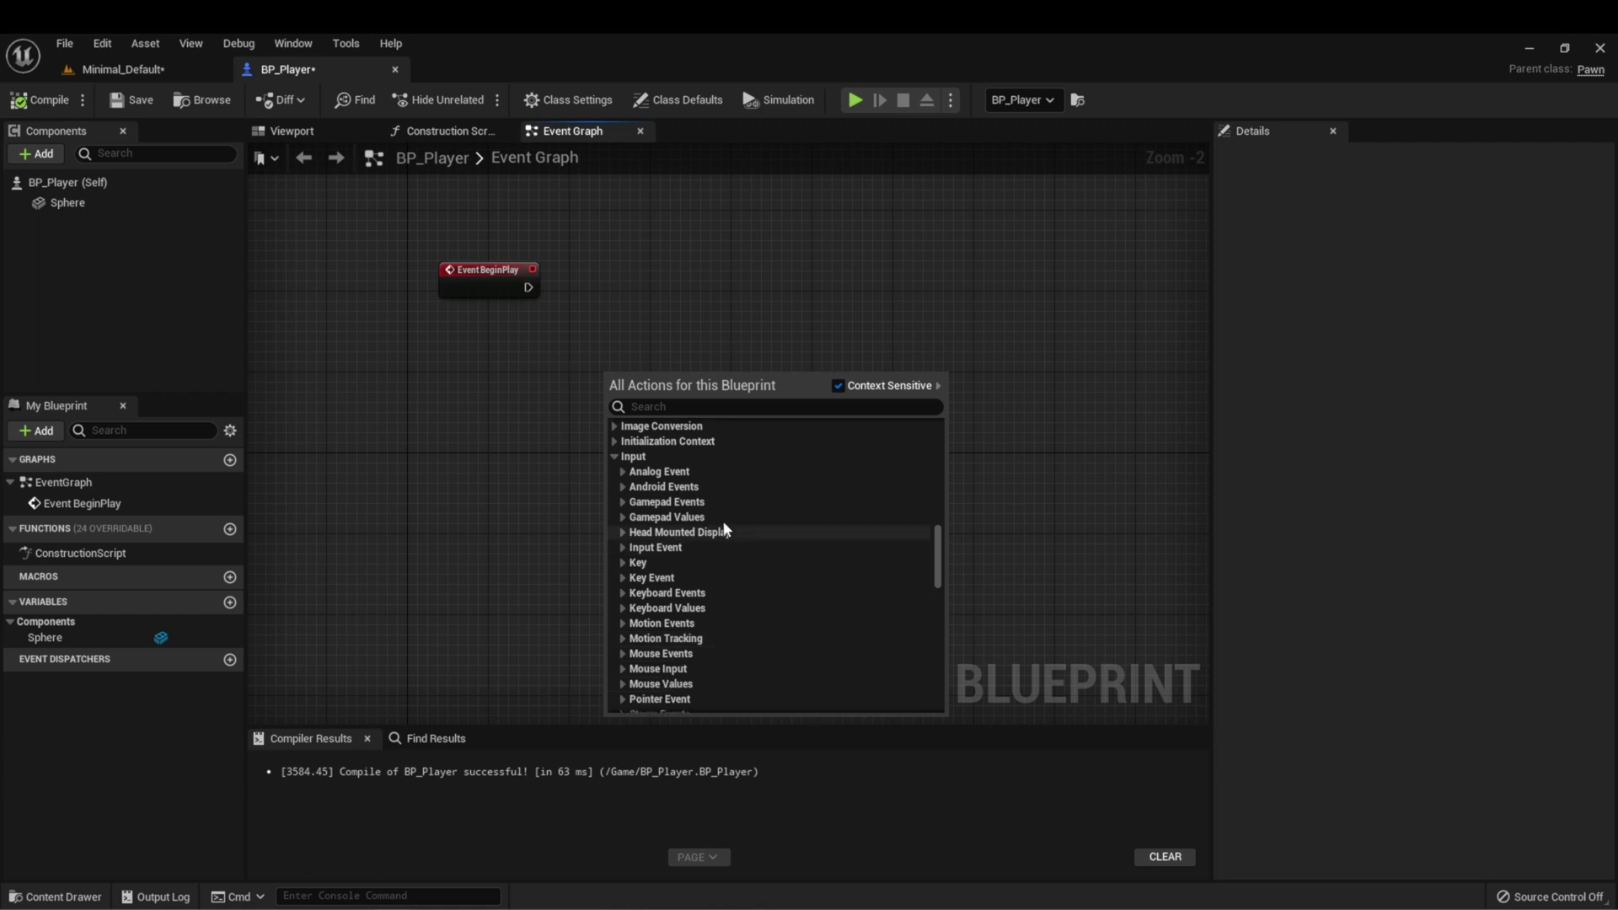
{"action": "scroll", "coordinate": [686, 620], "scroll_direction": "down", "scroll_amount": 3}
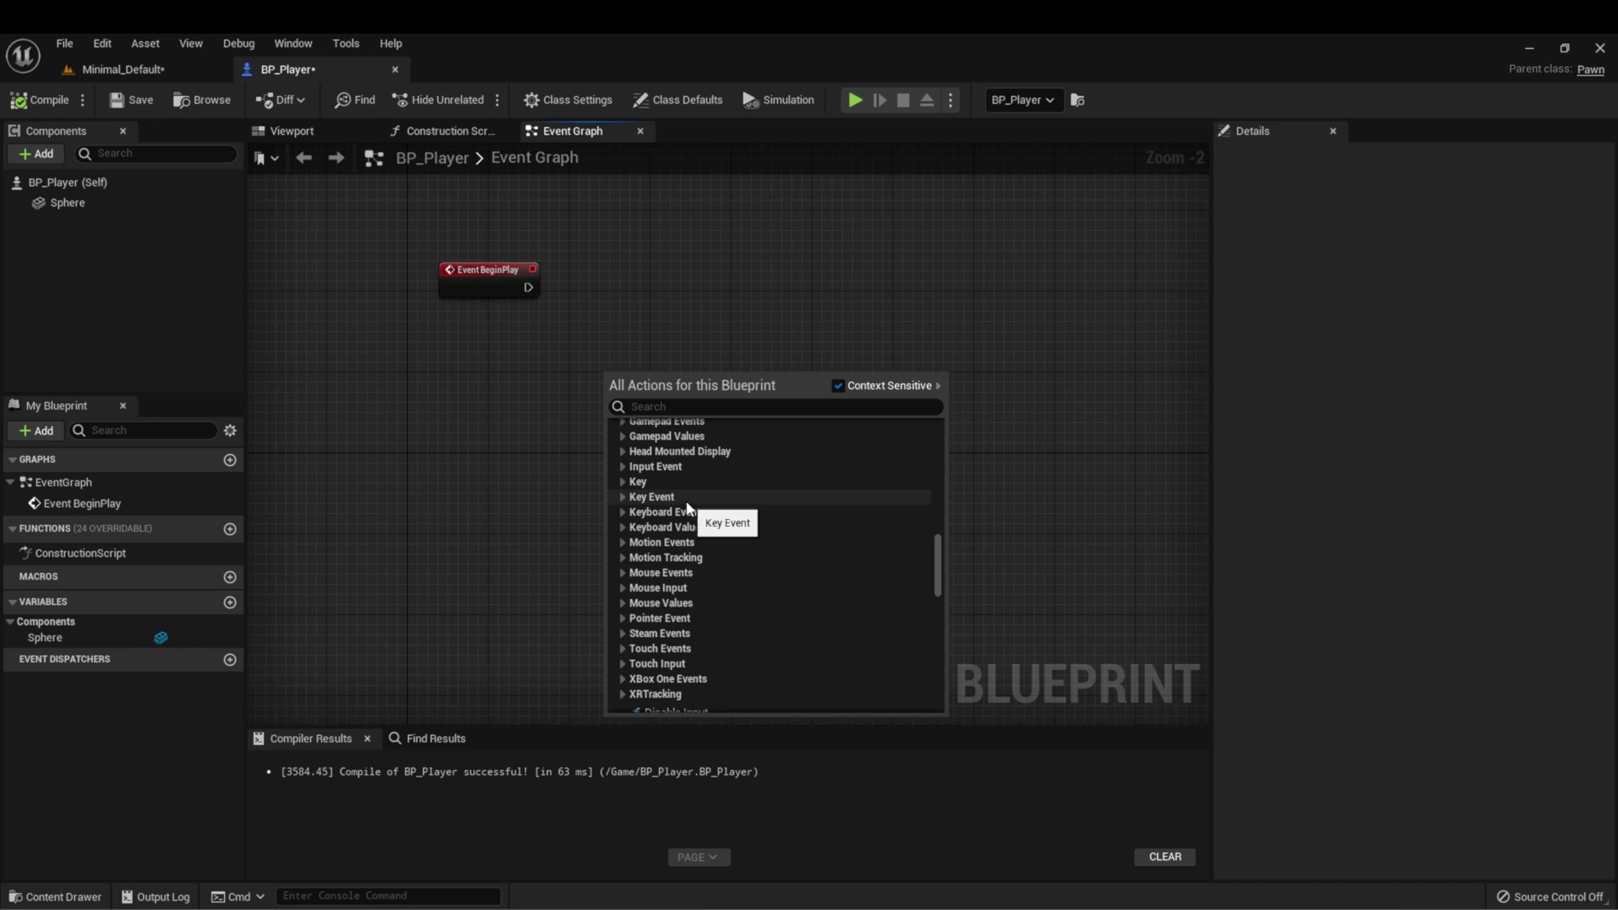
{"action": "left_click", "coordinate": [623, 512]}
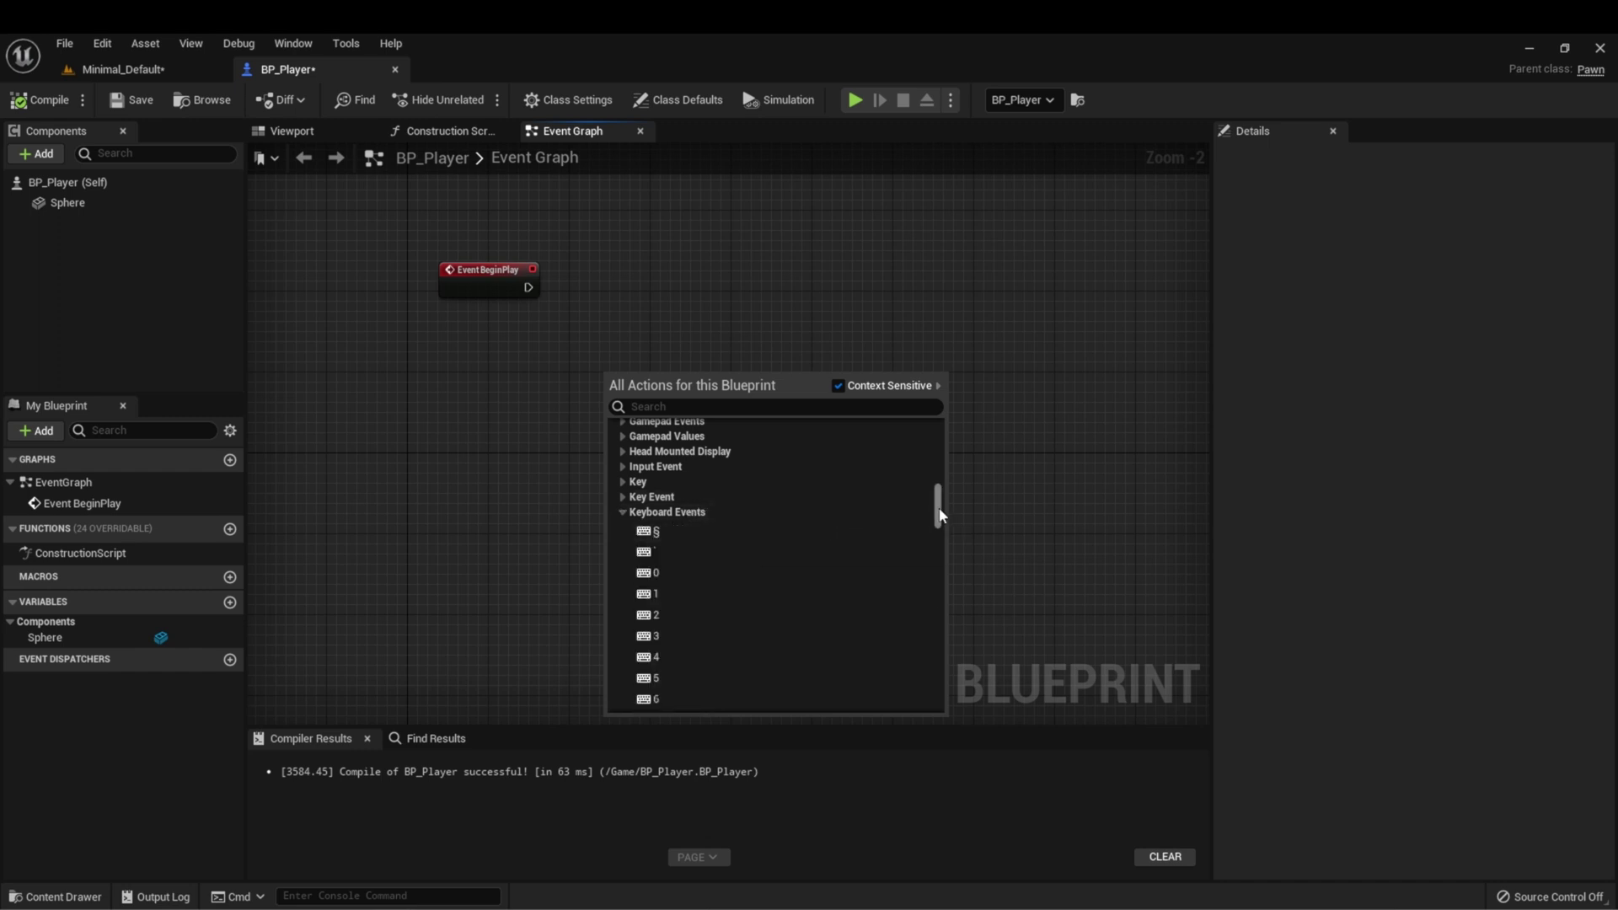
{"action": "left_click_drag", "start_coordinate": [938, 516], "coordinate": [939, 624]}
{"action": "left_click", "coordinate": [676, 663]}
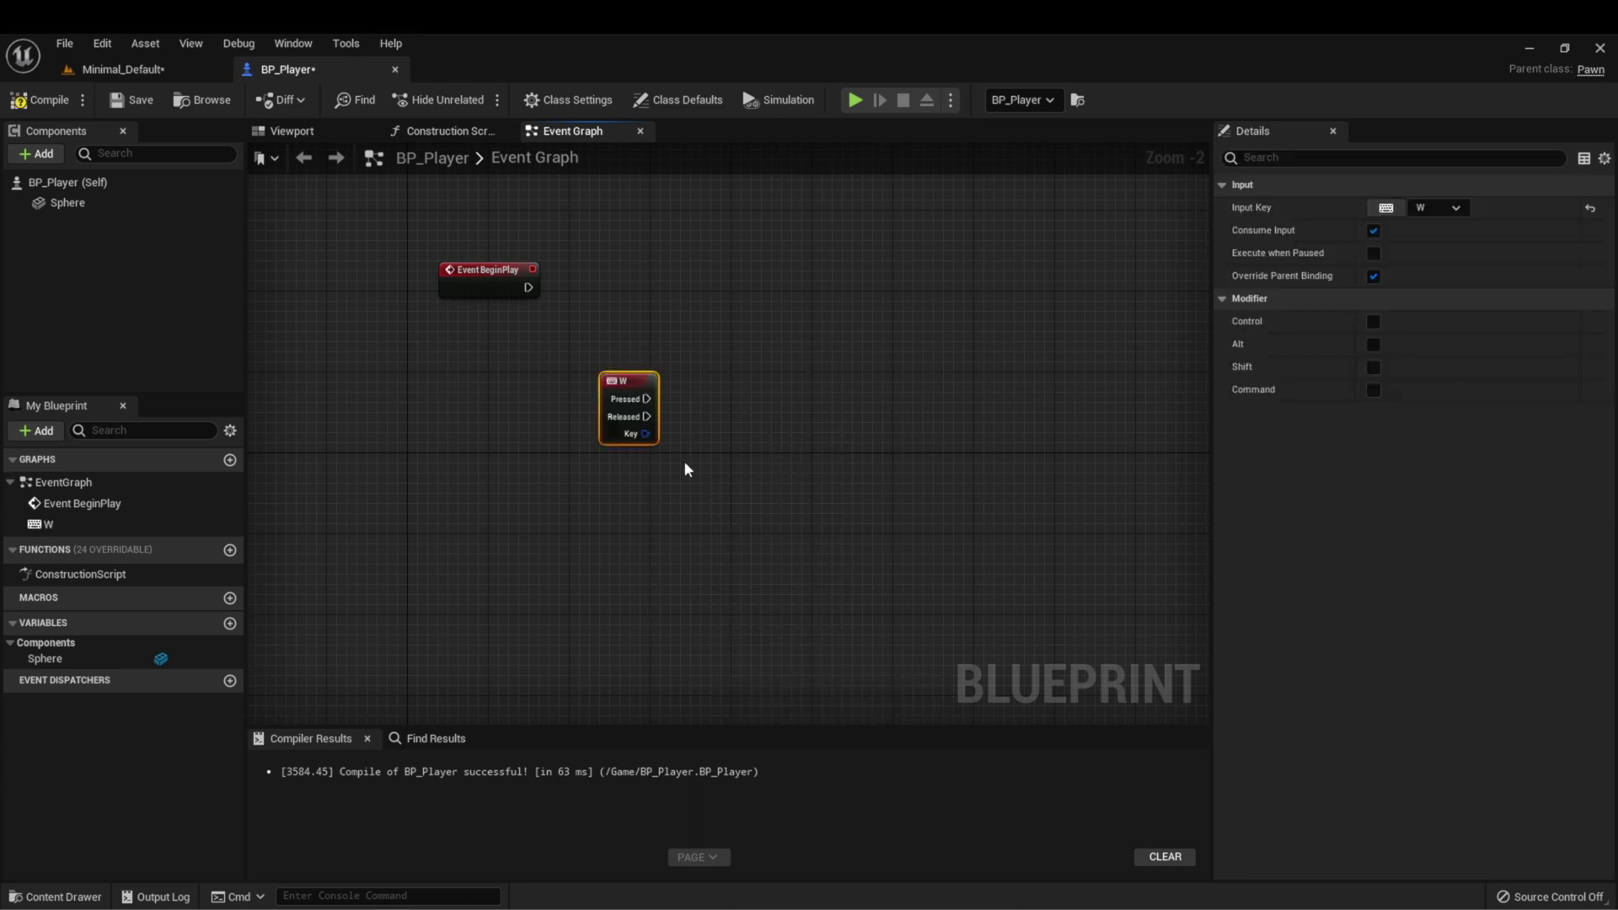
- Connect a Print String node to the W event's Pressed output and align it with the event node
{"action": "left_click_drag", "start_coordinate": [647, 398], "coordinate": [887, 337]}
{"action": "type", "text": "print"}
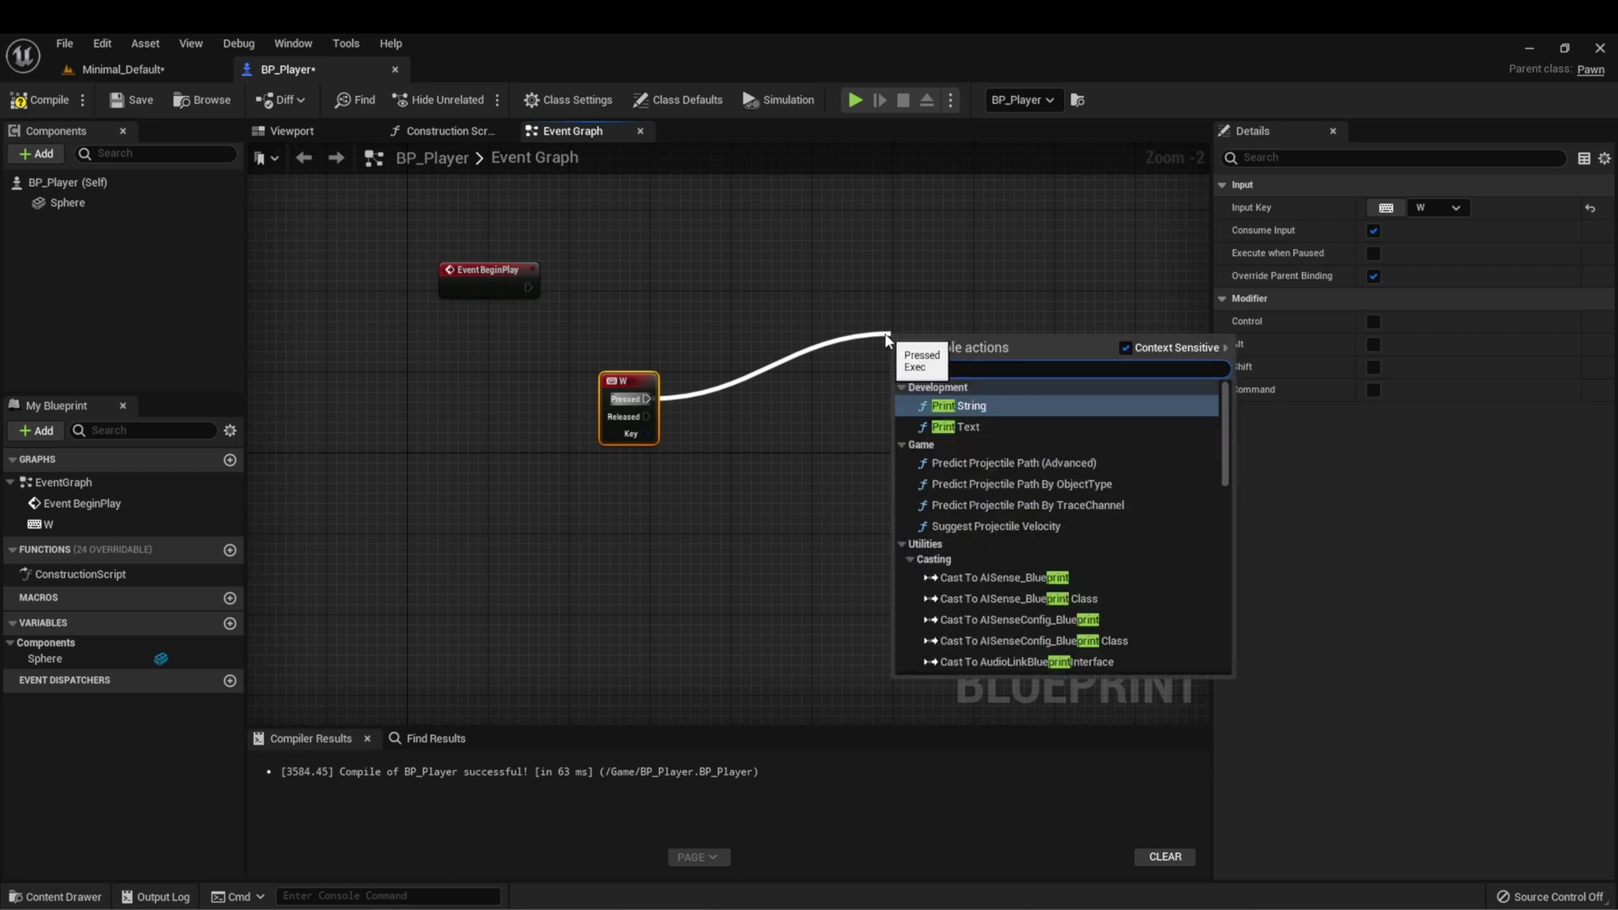
{"action": "key", "text": "Return"}
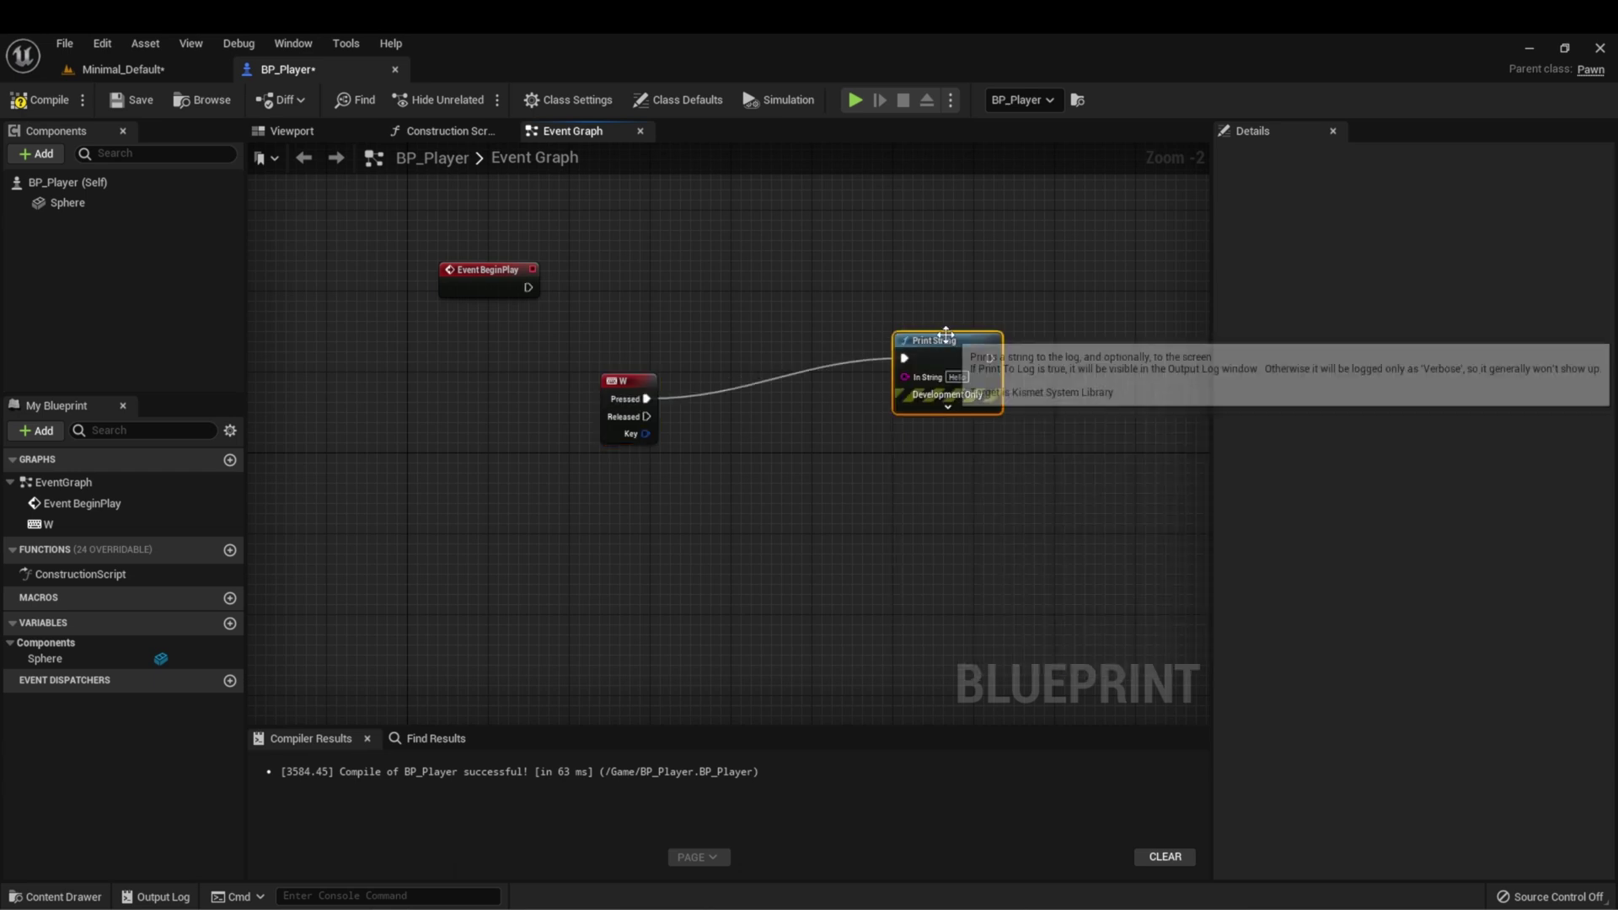
{"action": "left_click_drag", "start_coordinate": [937, 344], "coordinate": [899, 391]}
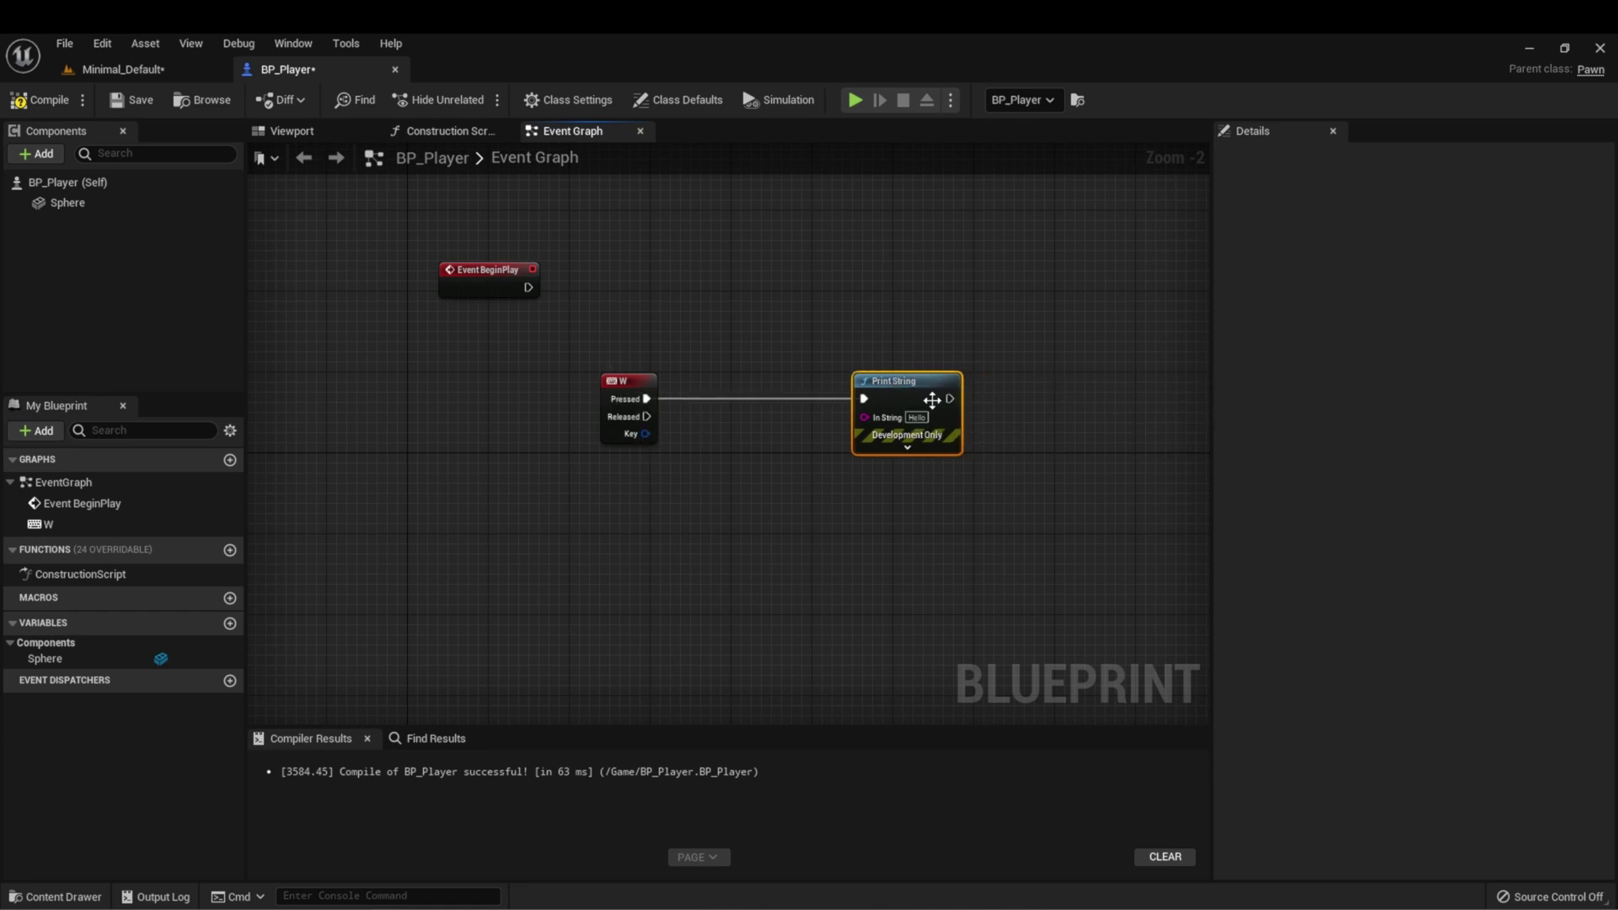
- Connect a second Print String node to the W event's Released output and set its string to Goodbye
{"action": "left_click_drag", "start_coordinate": [653, 416], "coordinate": [853, 477]}
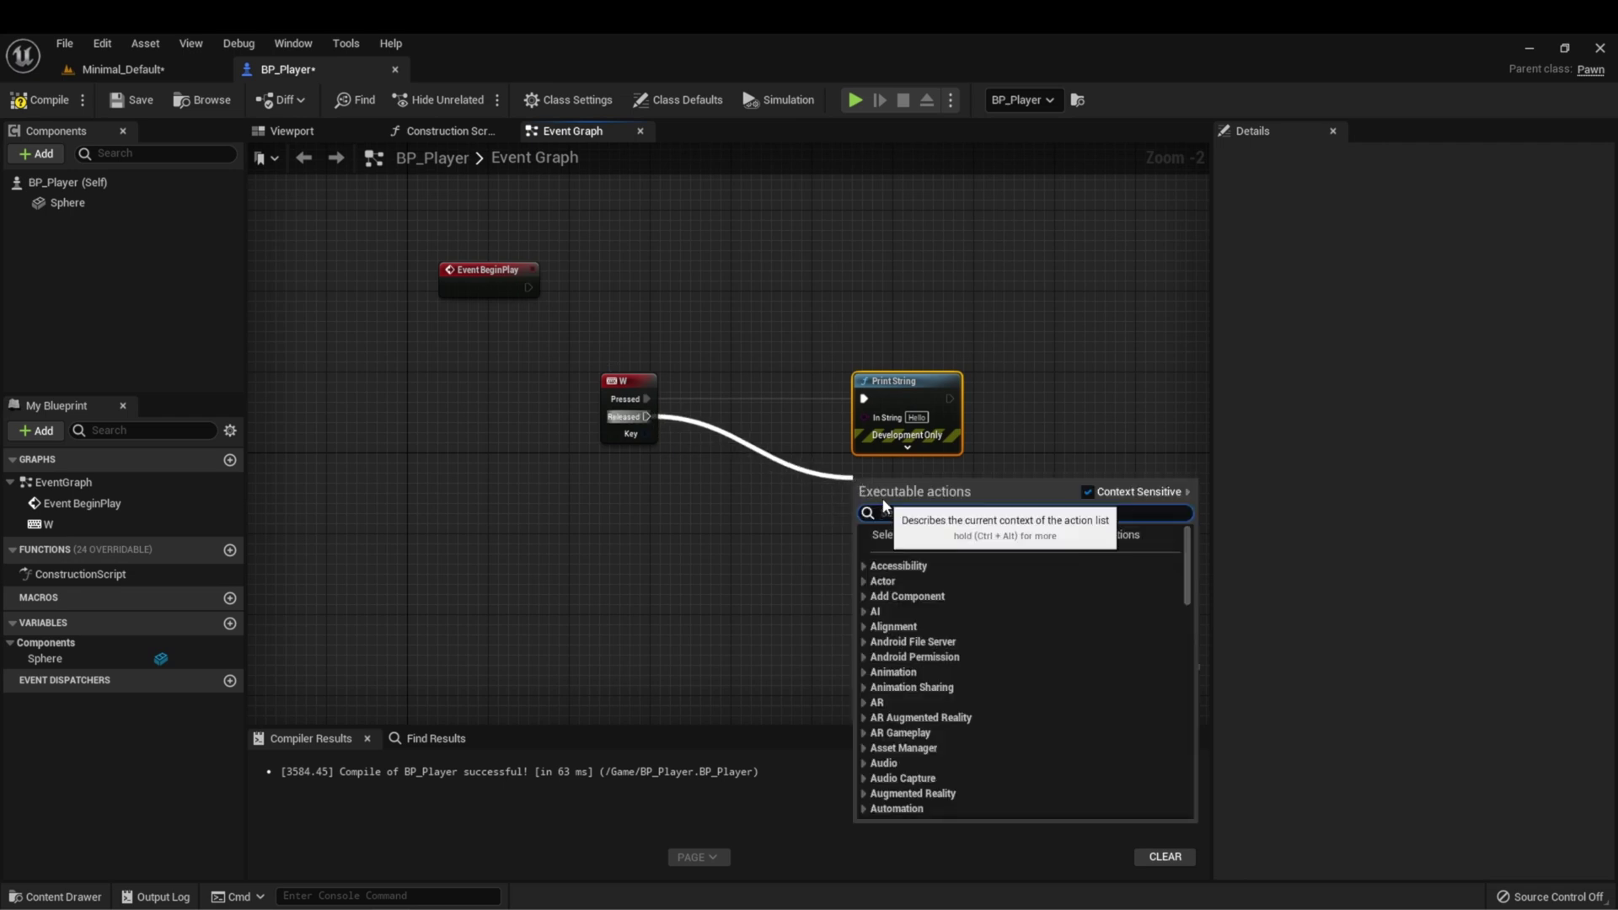
{"action": "type", "text": "print"}
{"action": "key", "text": "Return"}
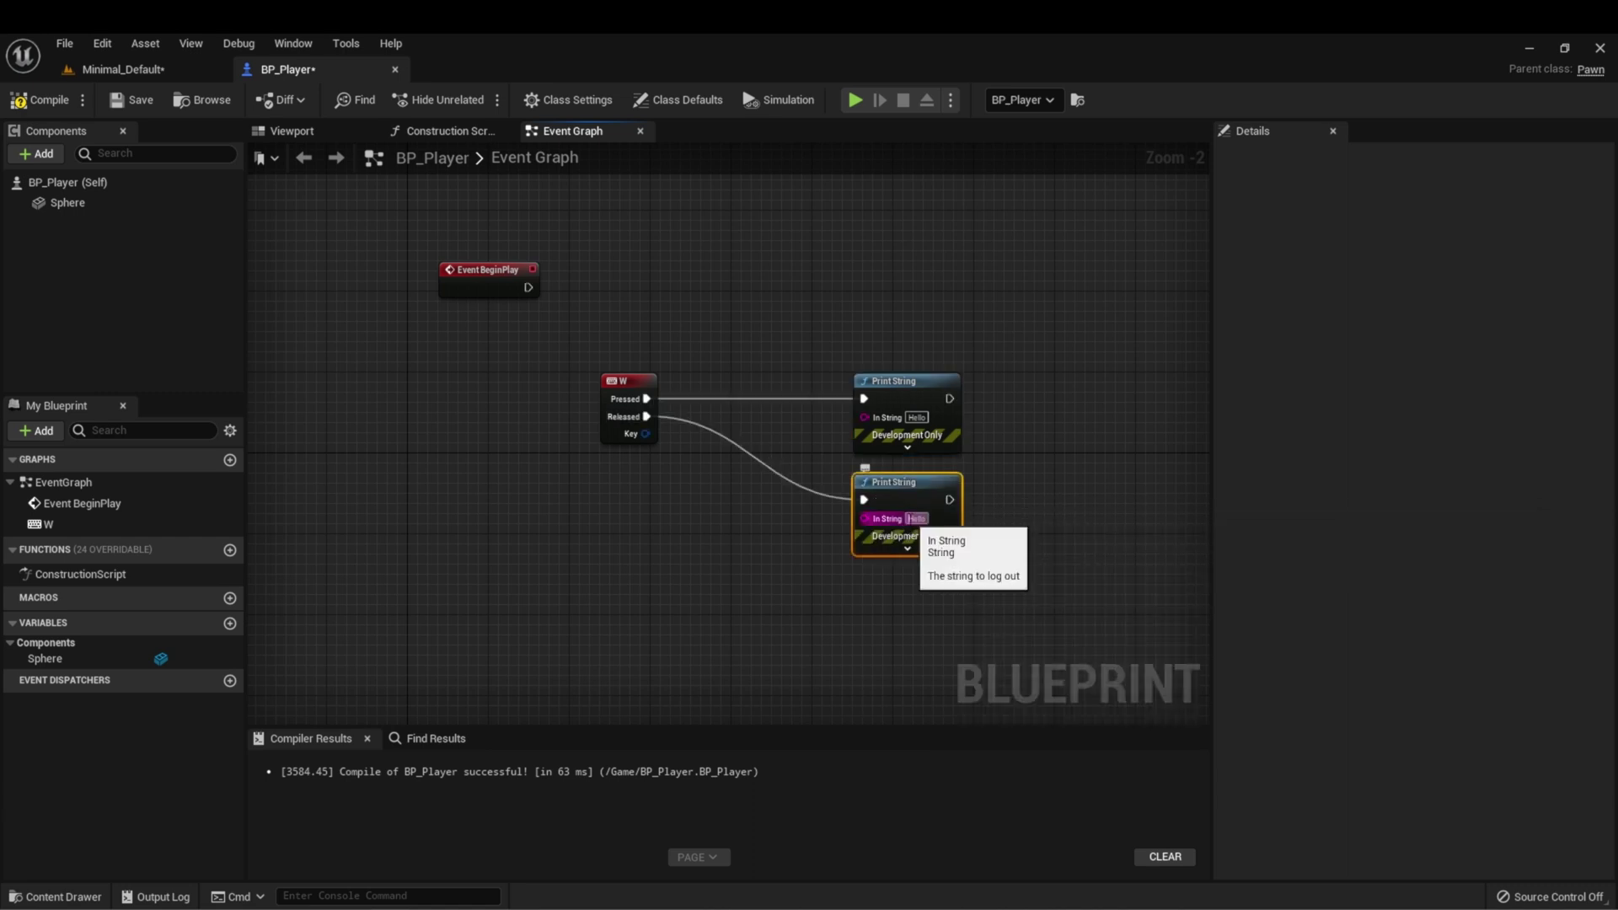
{"action": "left_click", "coordinate": [916, 518]}
{"action": "type", "text": "Goodbye"}
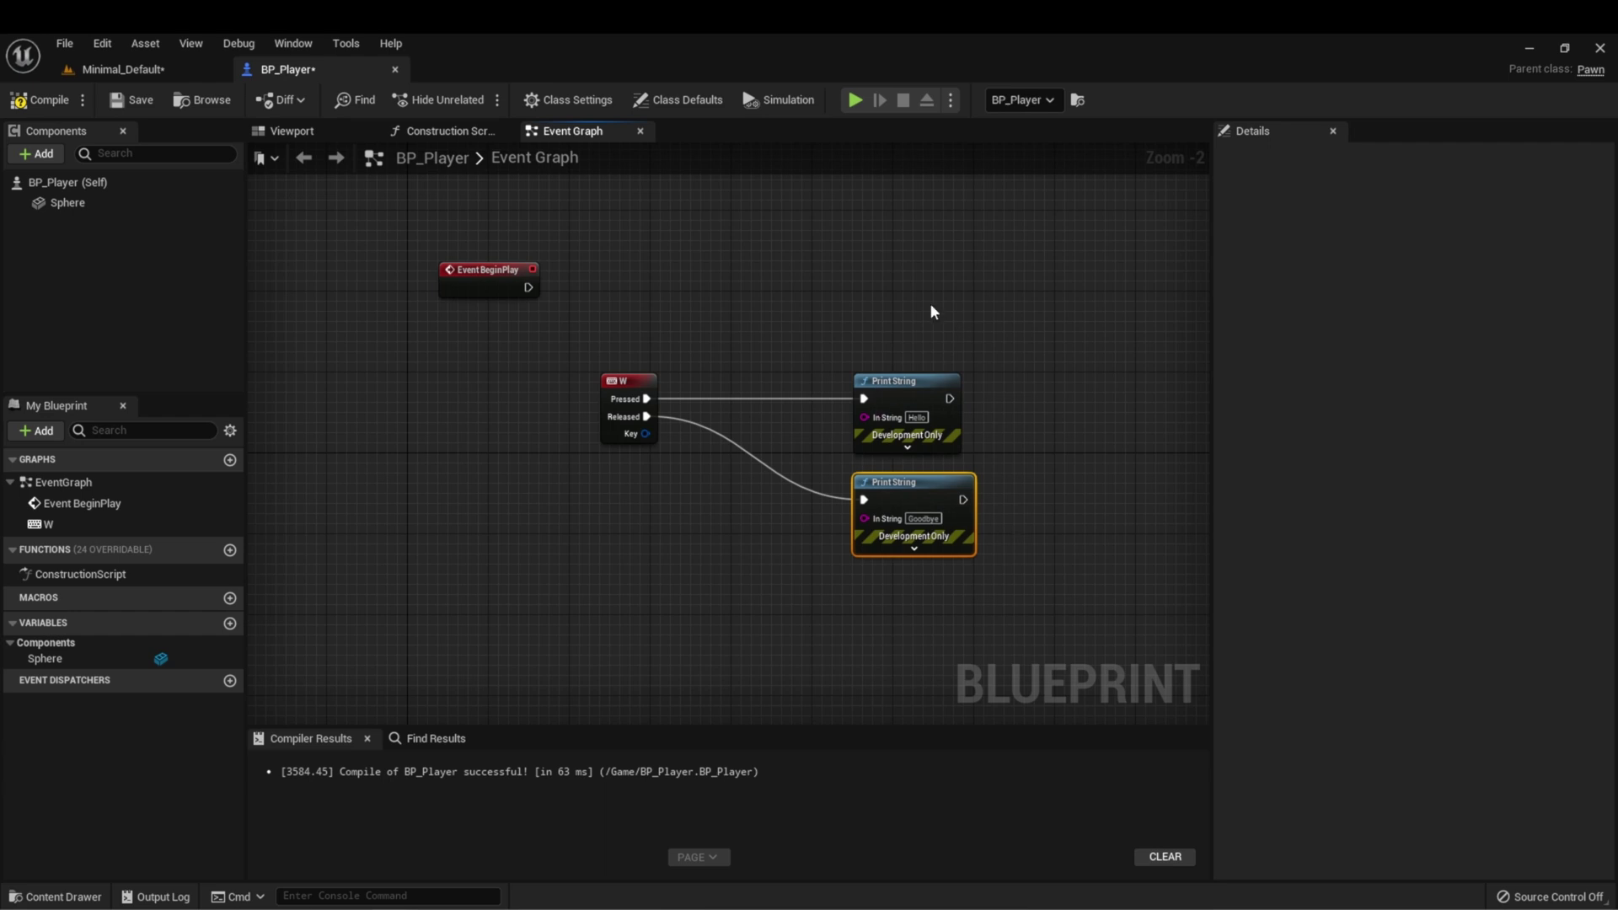
- Compile BP_Player and test the W input event in a standalone game preview
{"action": "left_click", "coordinate": [39, 99]}
{"action": "left_click", "coordinate": [855, 101]}
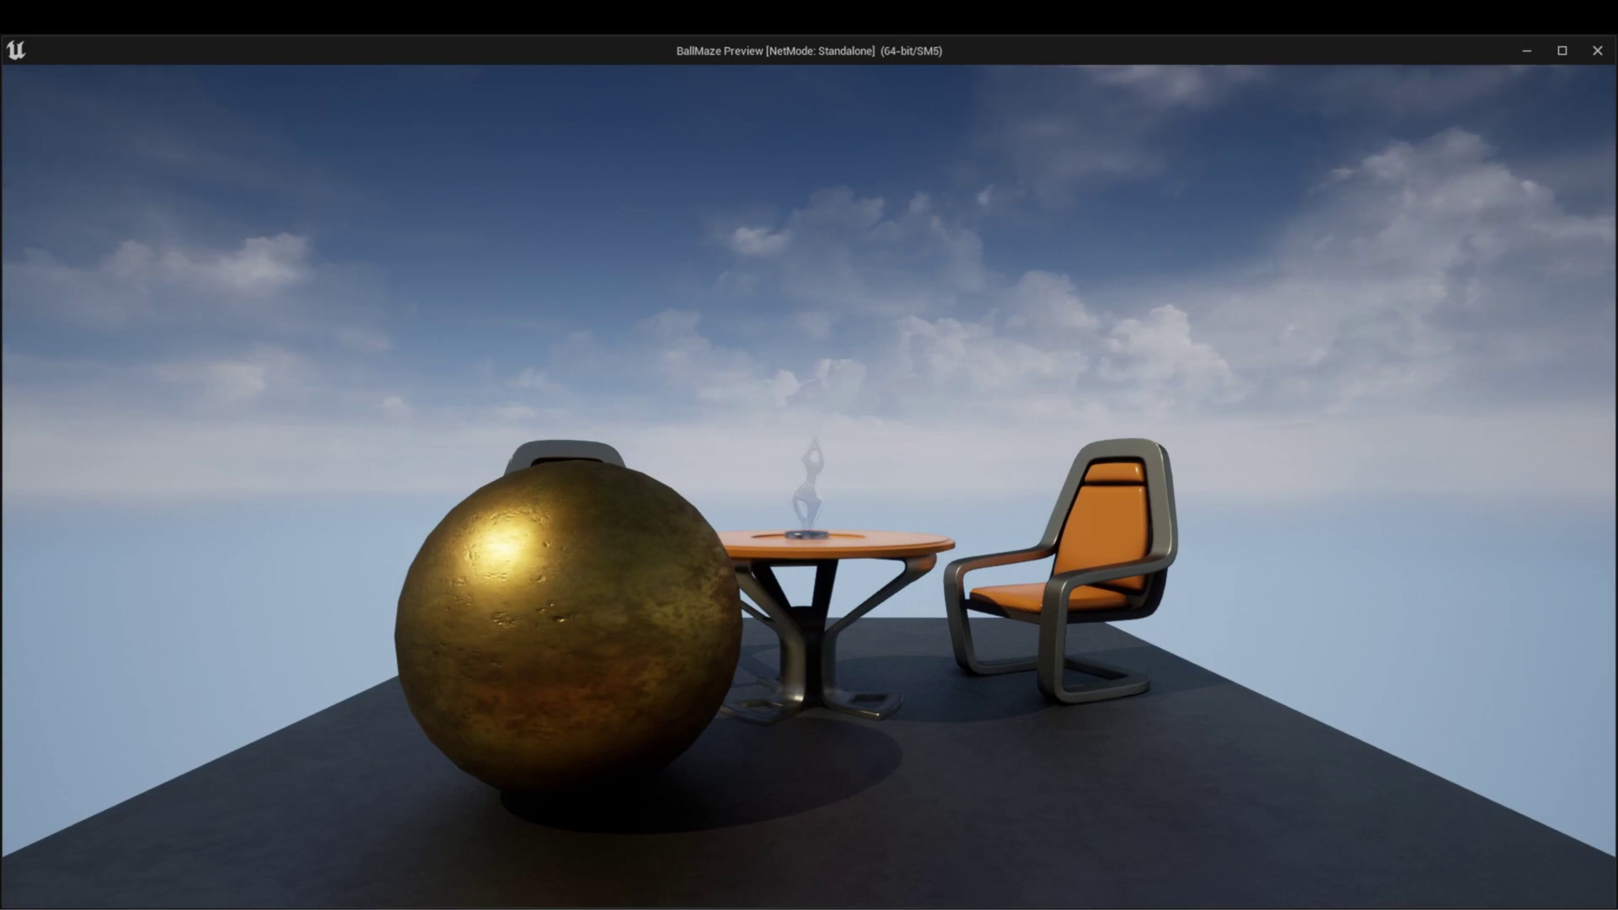
{"action": "key", "text": "w"}
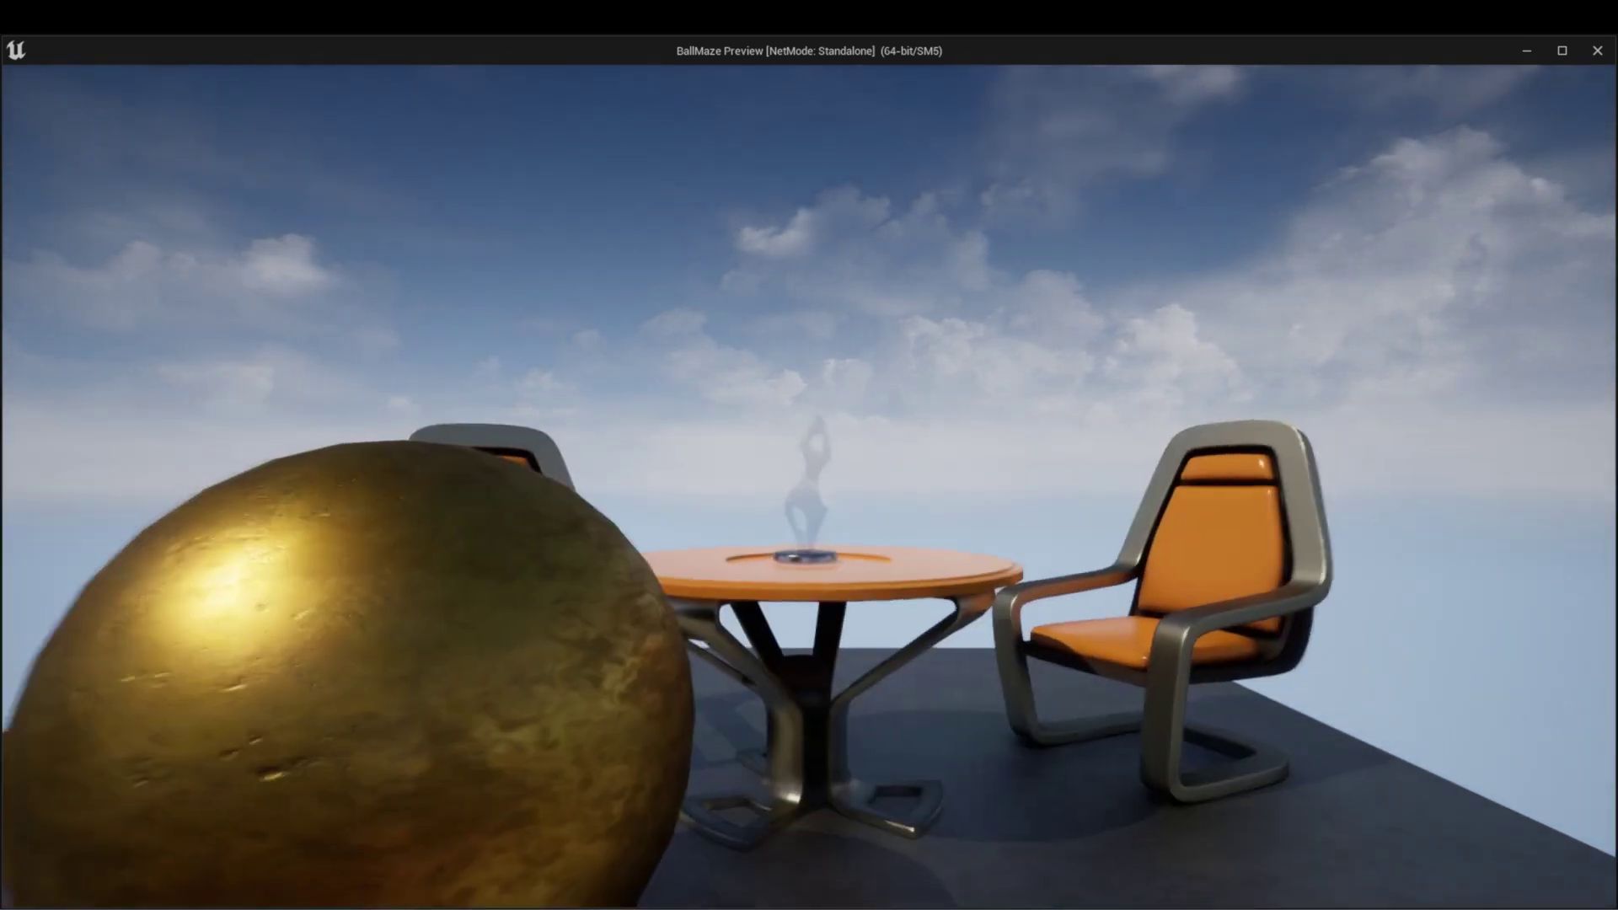
{"action": "key", "text": "d"}
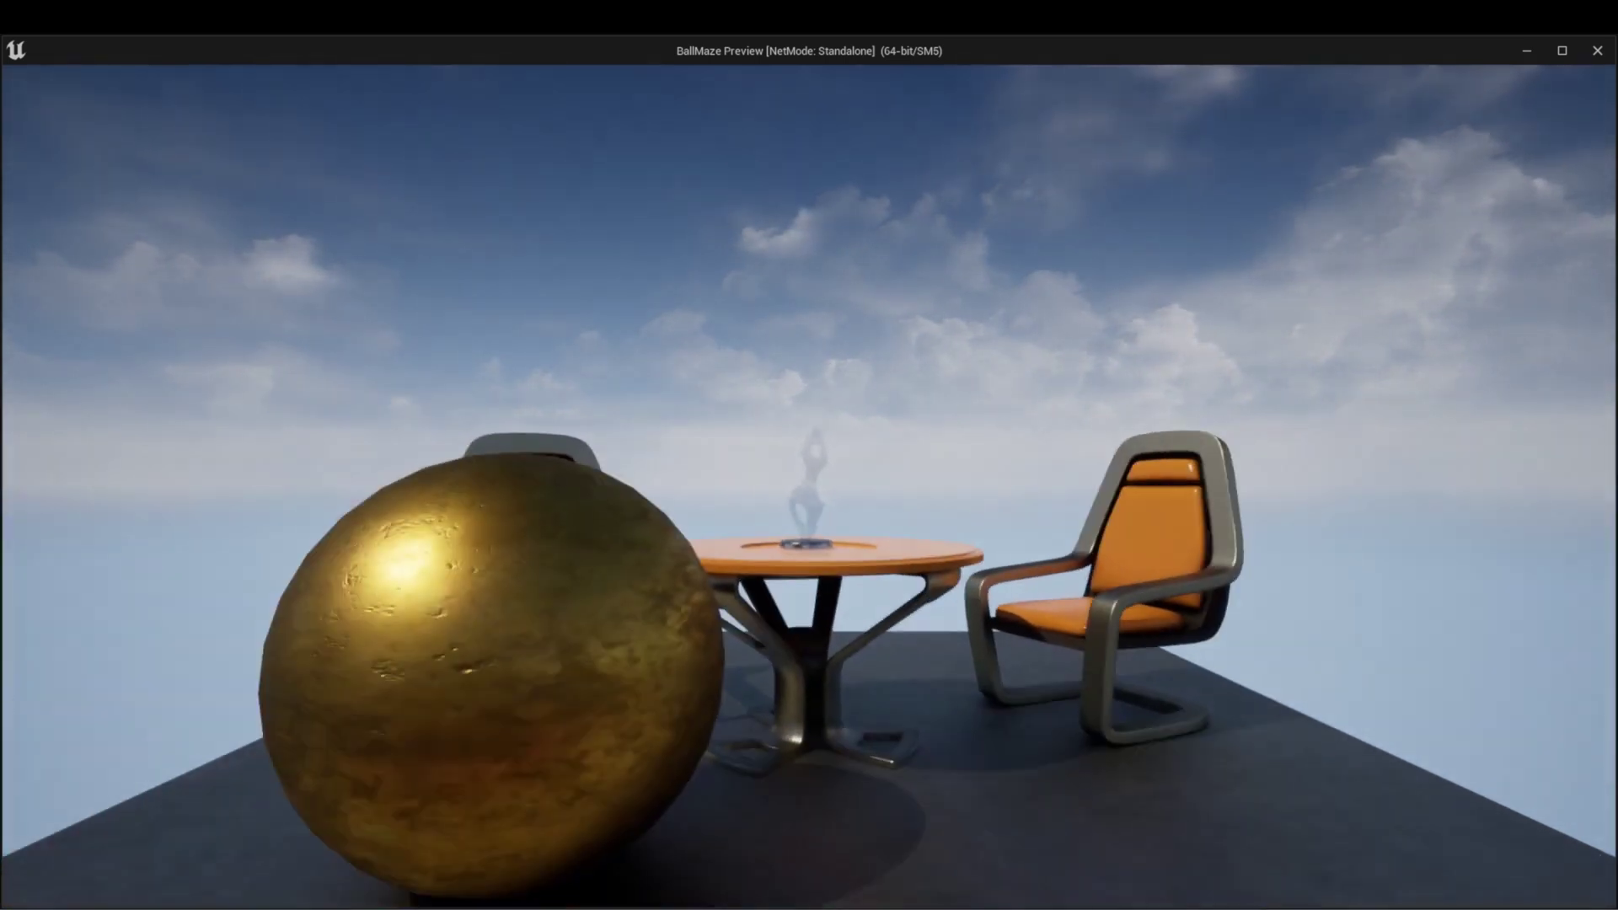
{"action": "key", "text": "w"}
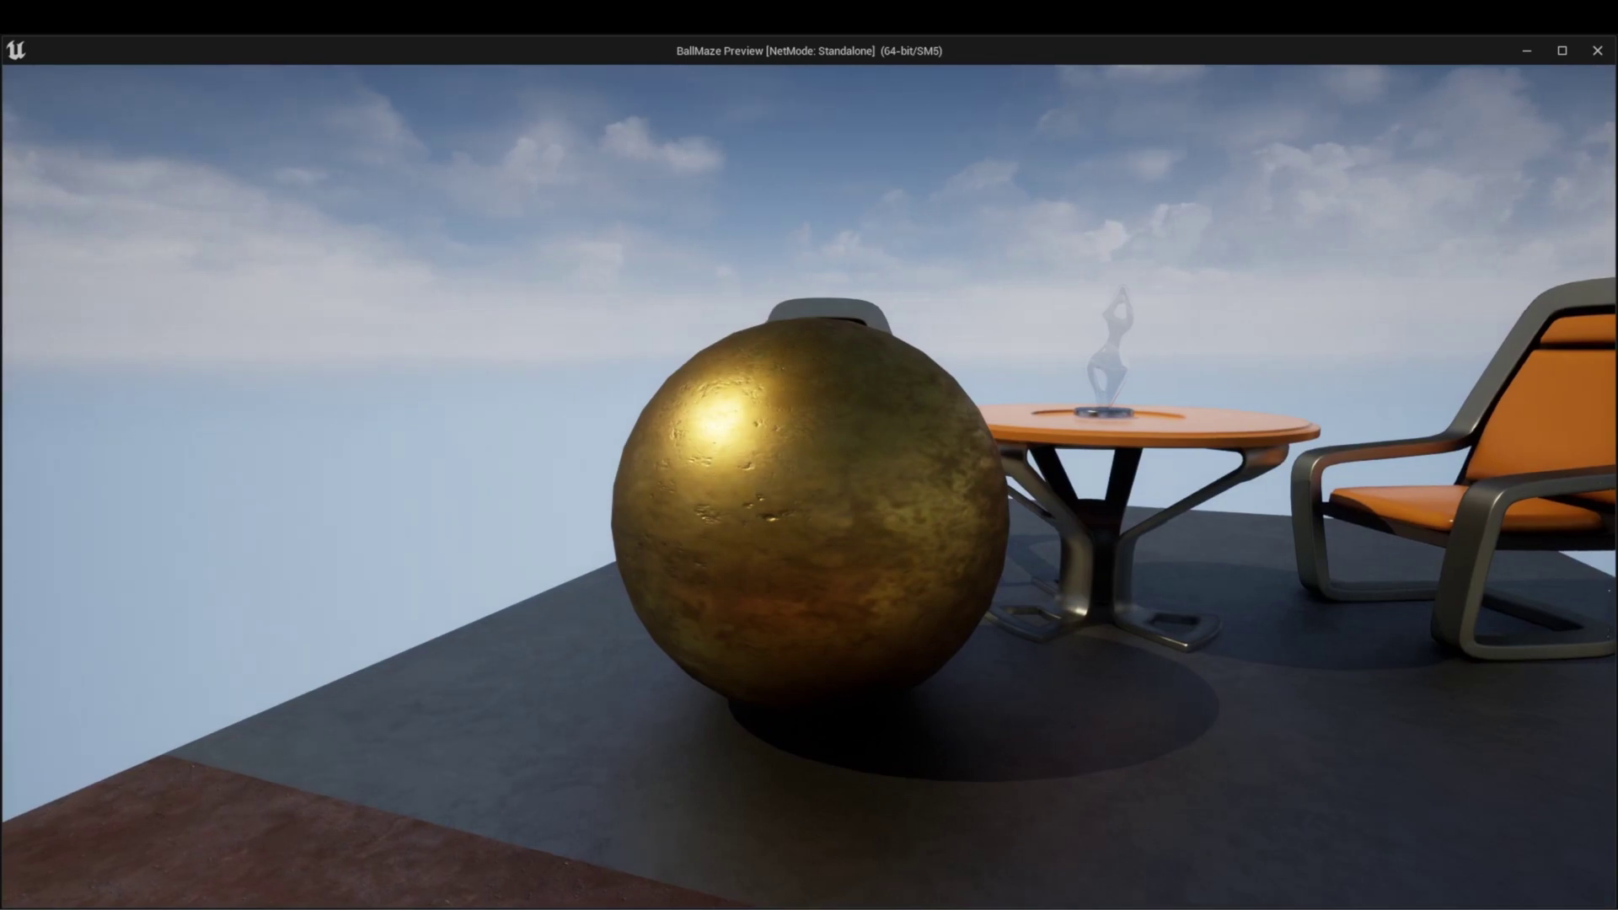
{"action": "key", "text": "Escape"}
- Play the level in the viewport, eject from the player controller and select the dark sphere to identify the possessed pawn
{"action": "left_click", "coordinate": [360, 98]}
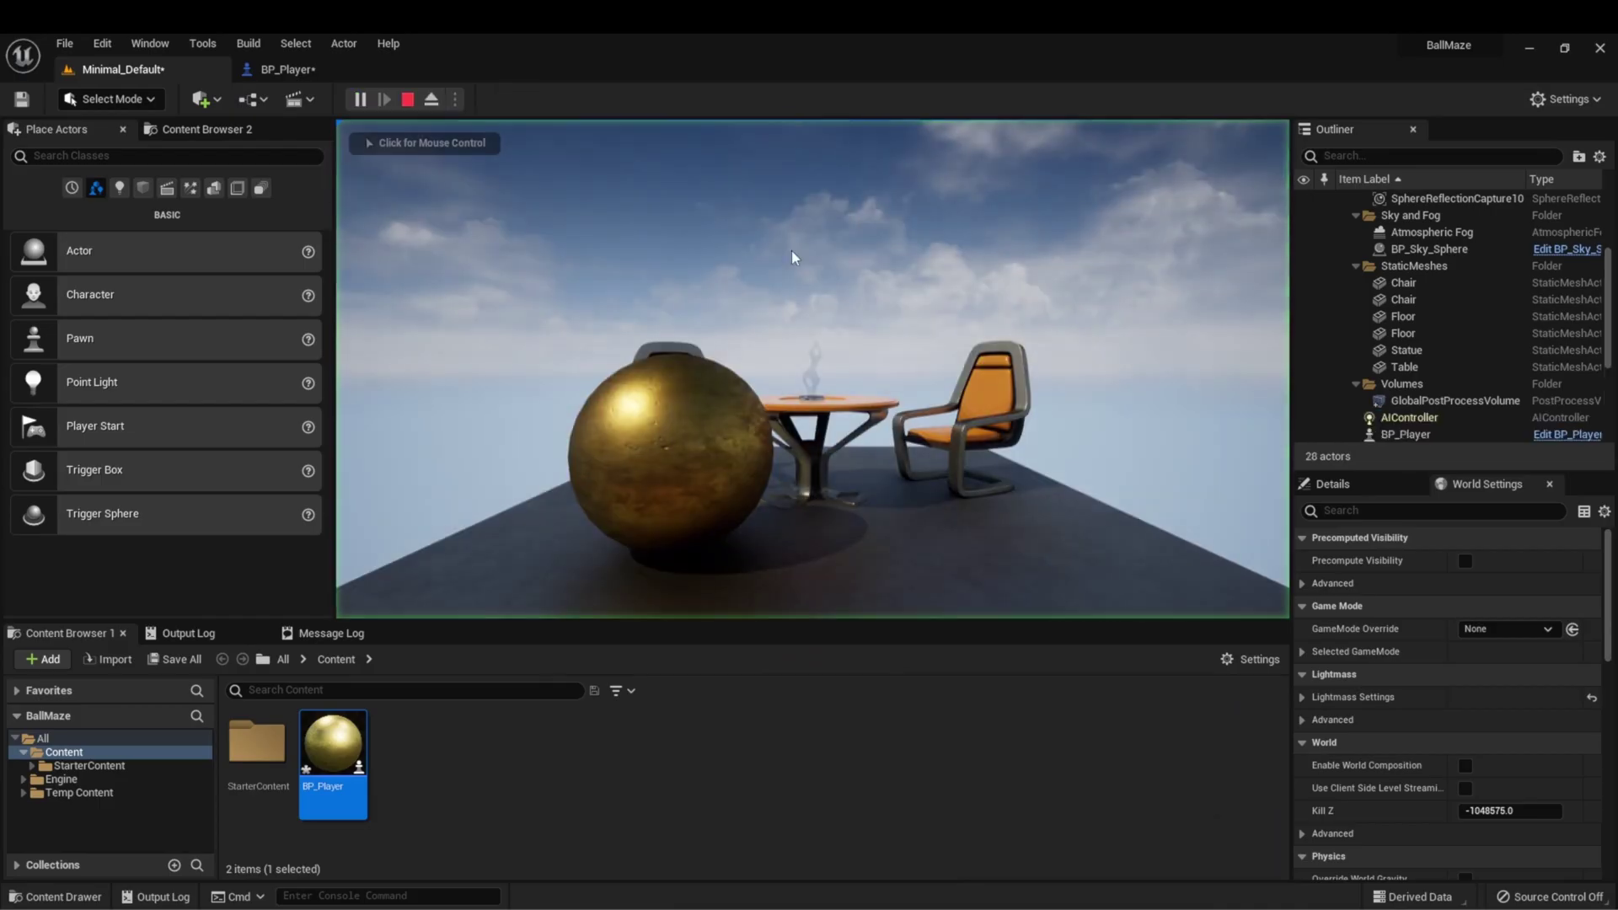
{"action": "left_click", "coordinate": [797, 331]}
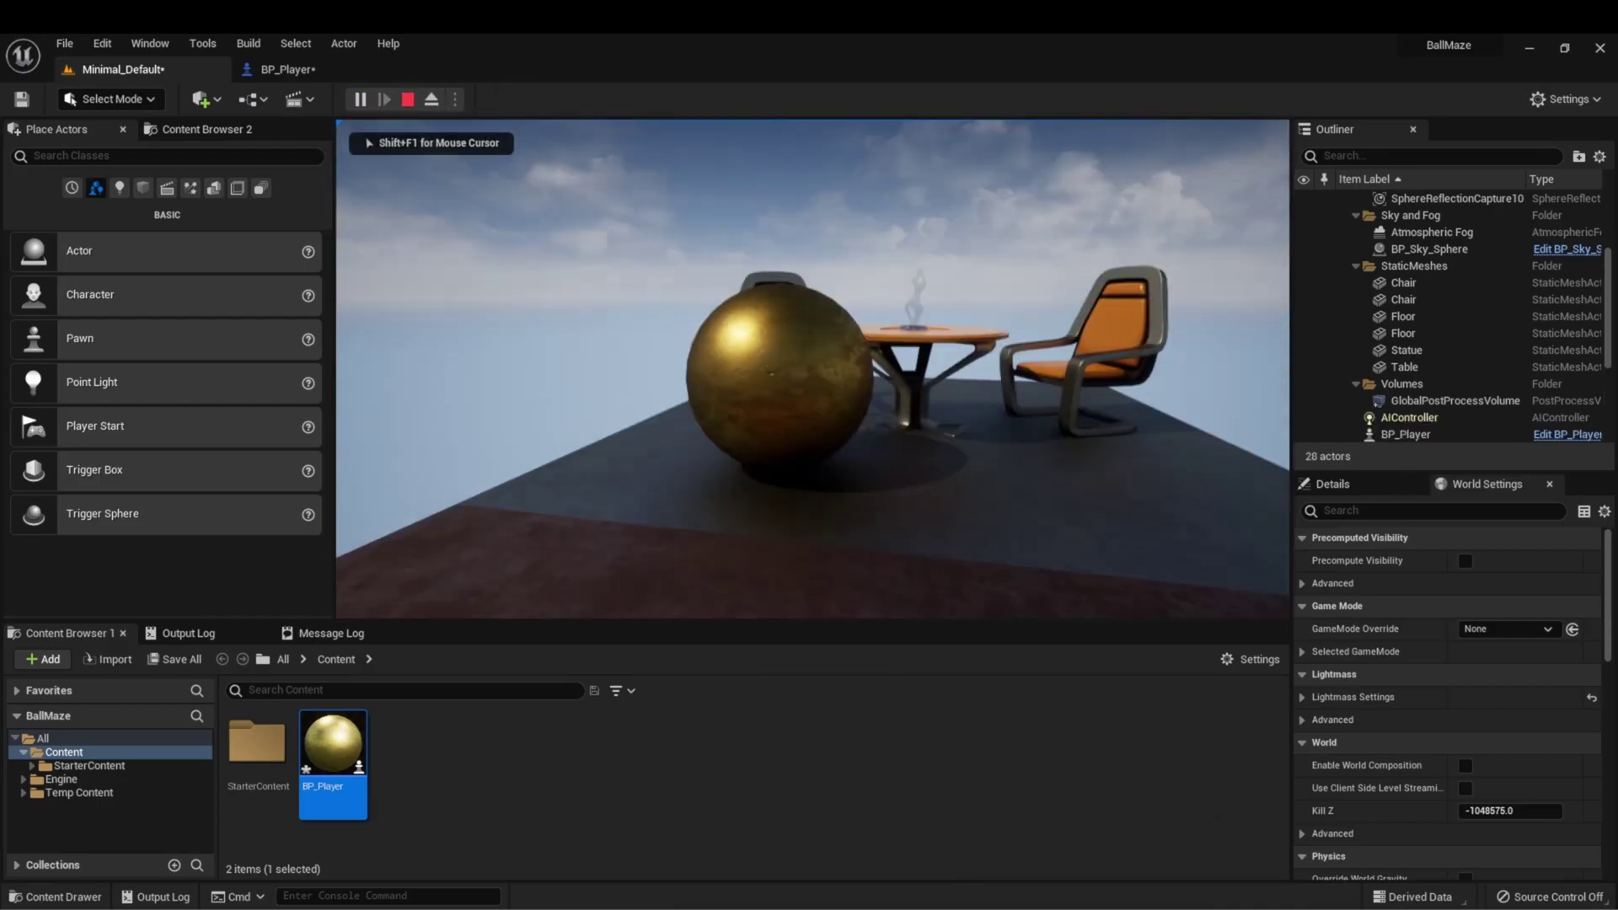
{"action": "key", "text": "shift+F1"}
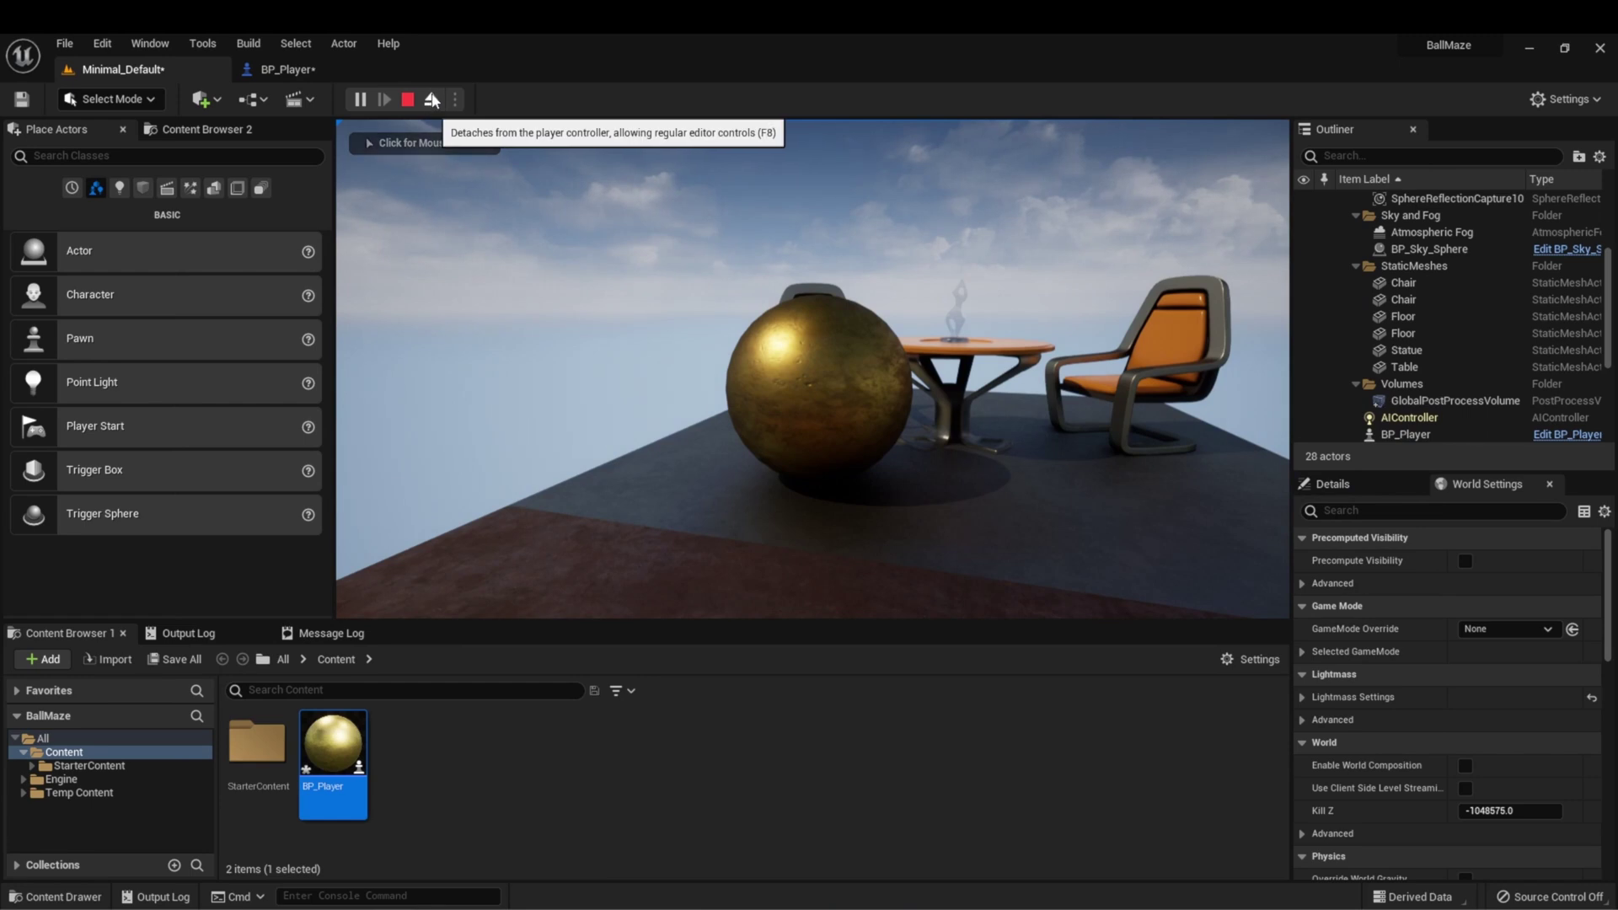
{"action": "left_click", "coordinate": [432, 100]}
{"action": "right_click_drag", "start_coordinate": [708, 350], "coordinate": [708, 351]}
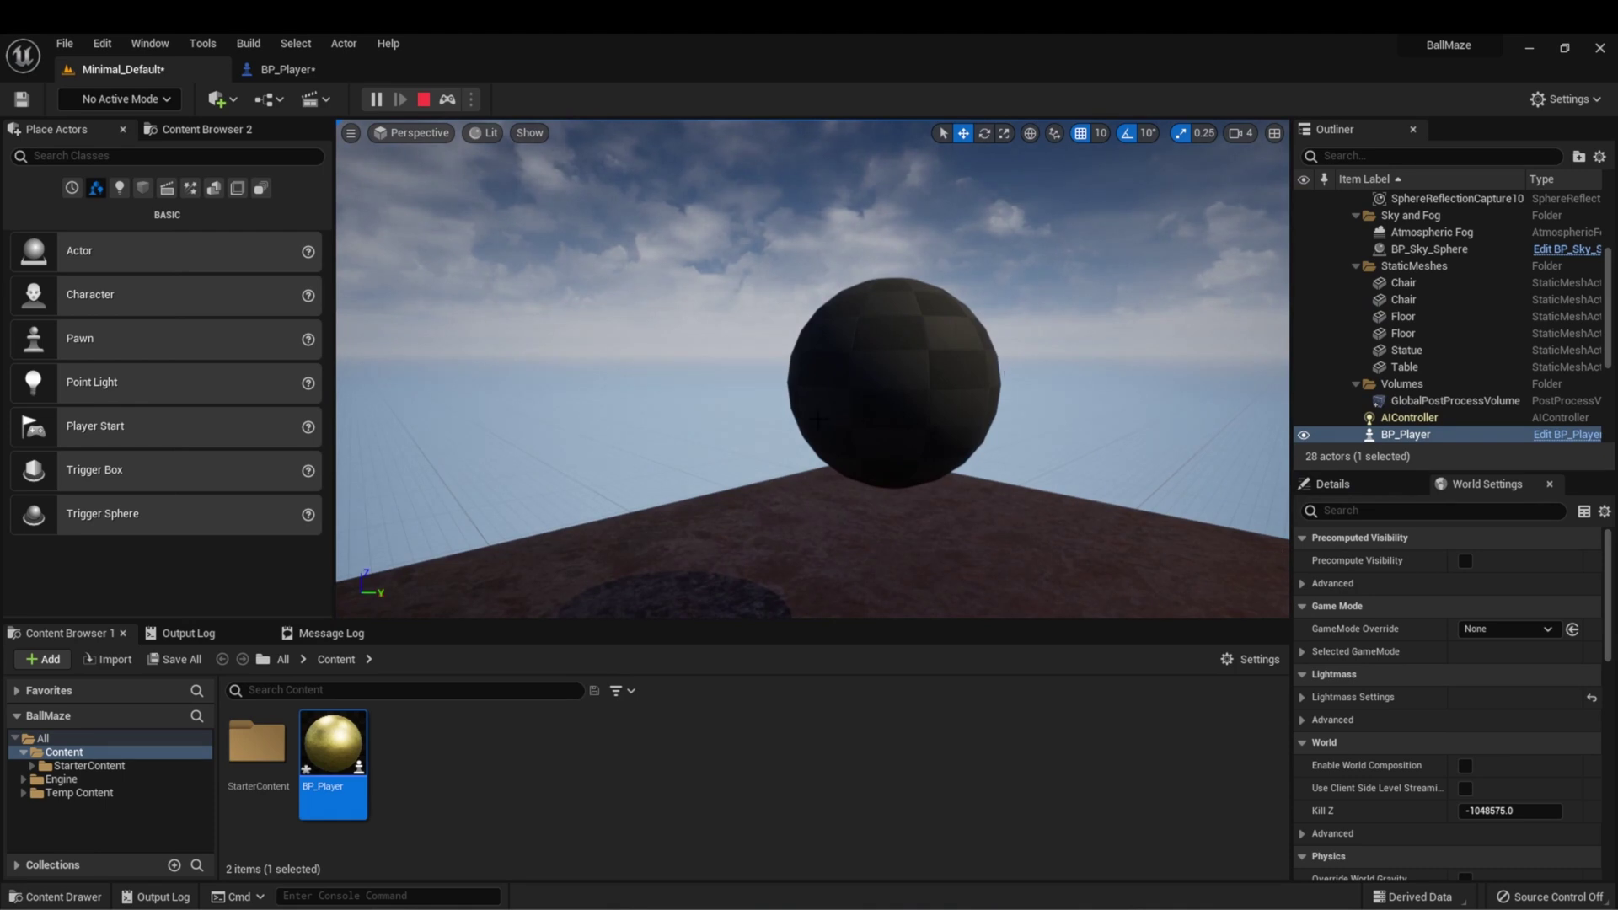
{"action": "left_click", "coordinate": [893, 380]}
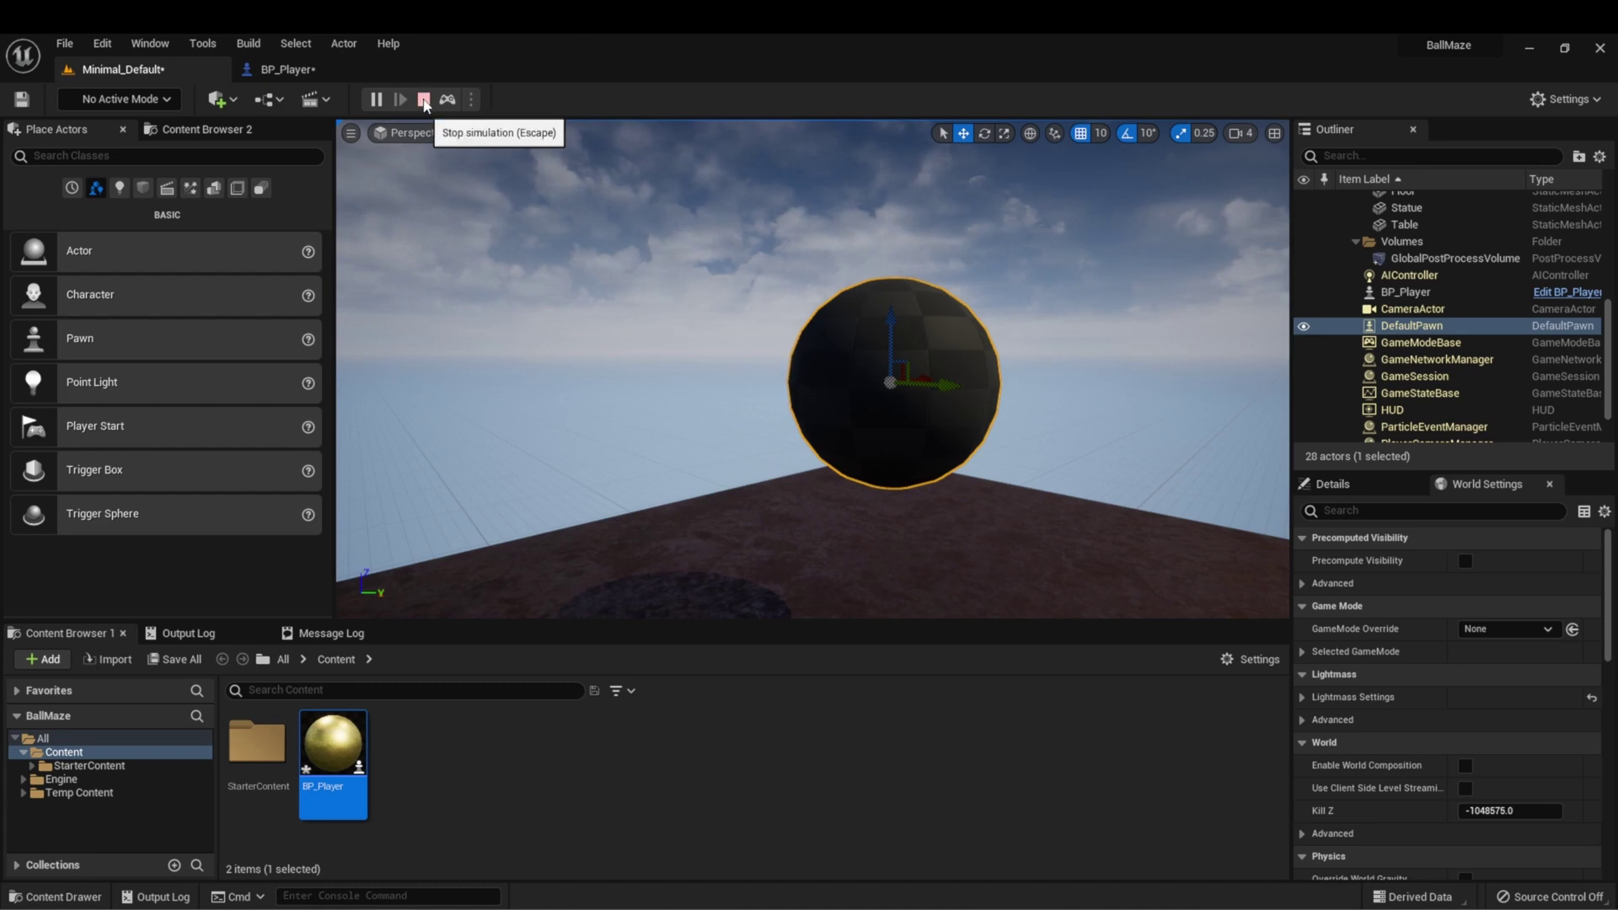
{"action": "left_click", "coordinate": [424, 100]}
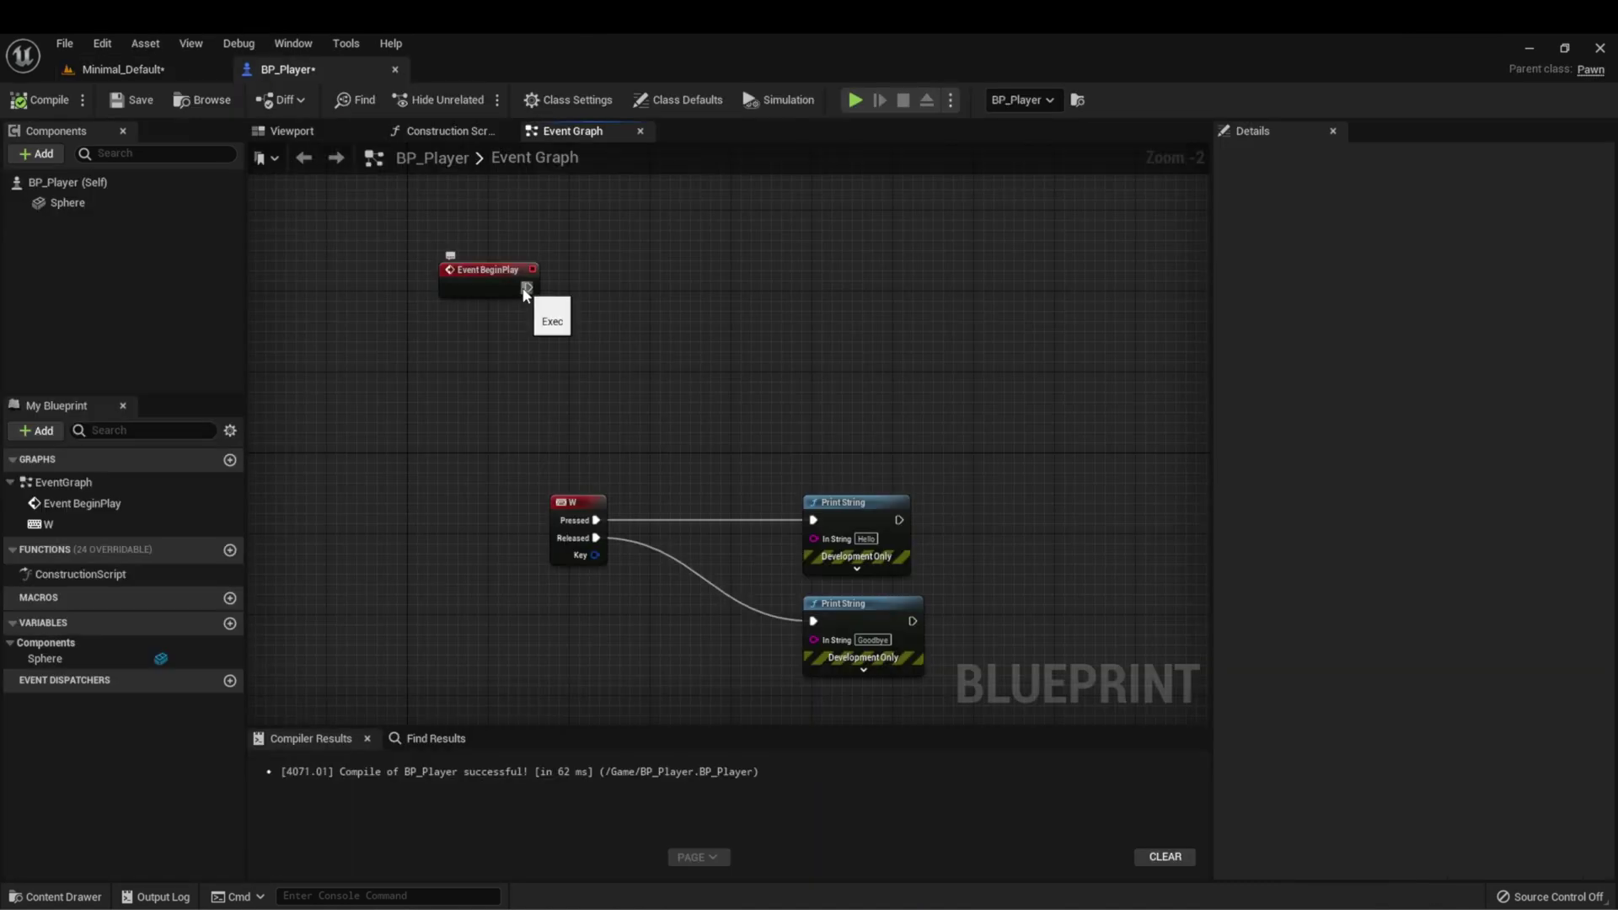
- Connect a Possess node to Event BeginPlay in BP_Player, searching with context sensitivity disabled
{"action": "left_click_drag", "start_coordinate": [527, 288], "coordinate": [708, 268]}
{"action": "type", "text": "possess"}
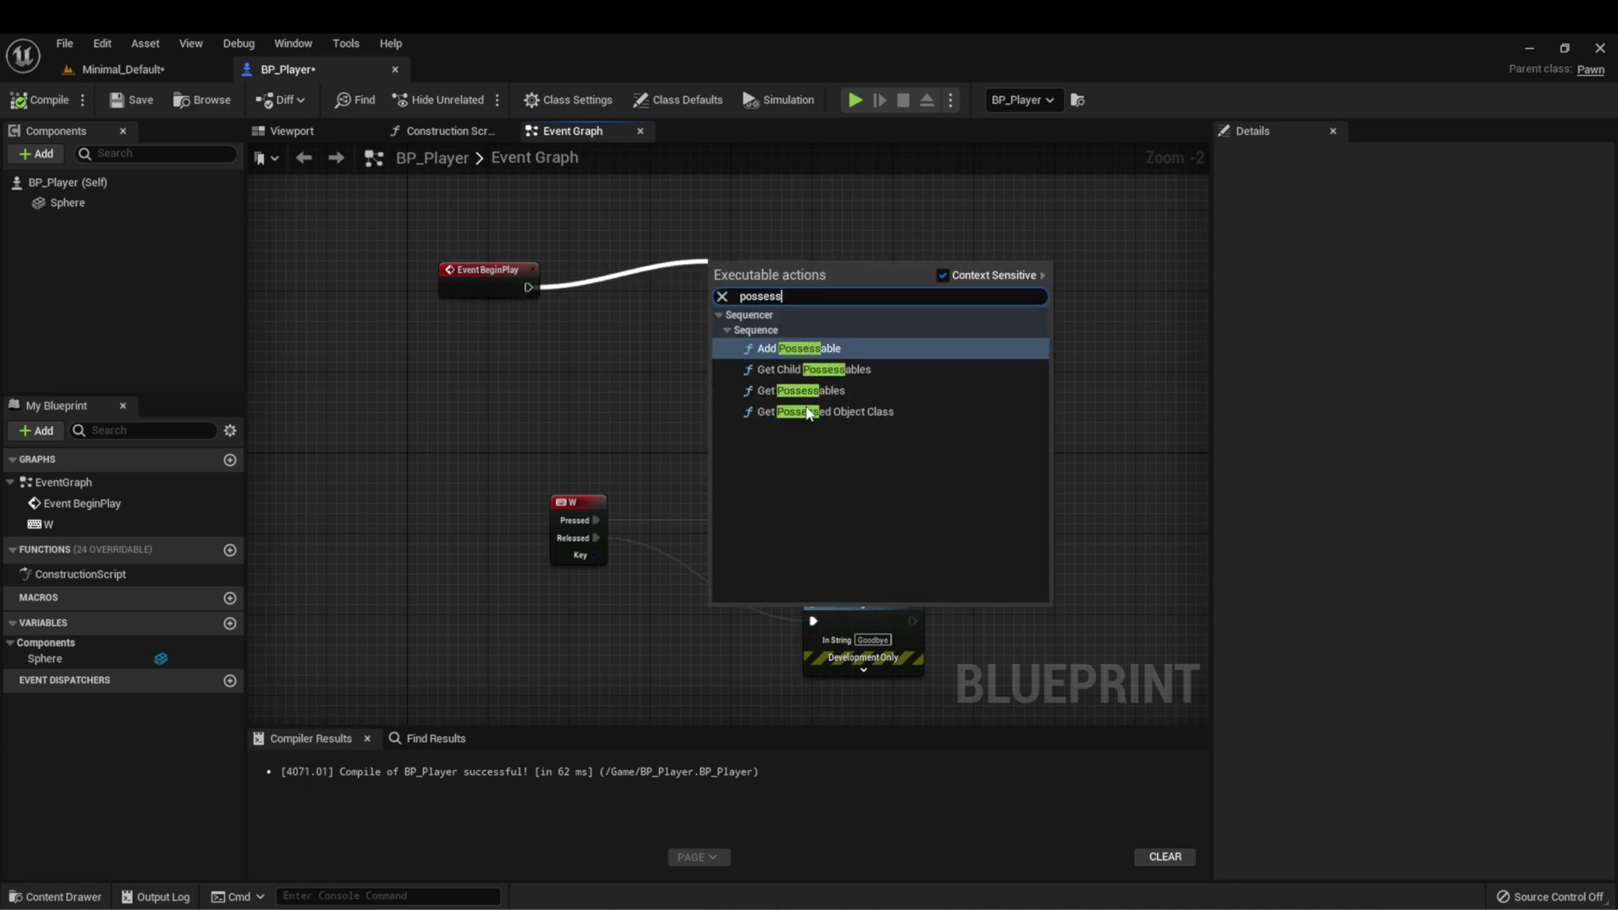
{"action": "left_click", "coordinate": [943, 275]}
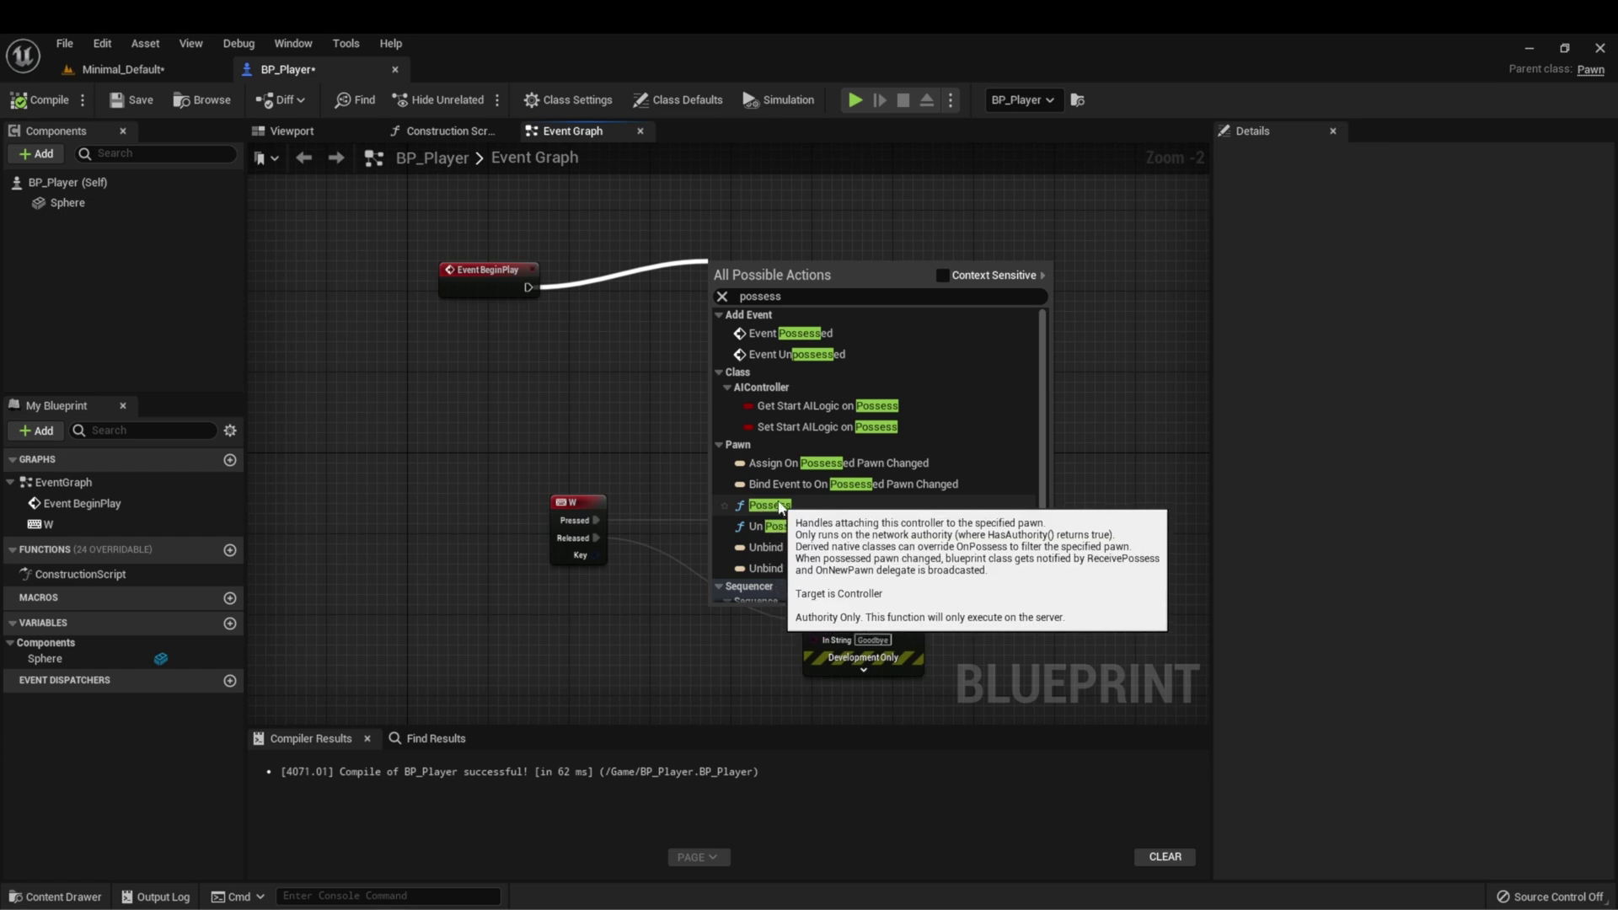
{"action": "left_click", "coordinate": [761, 506]}
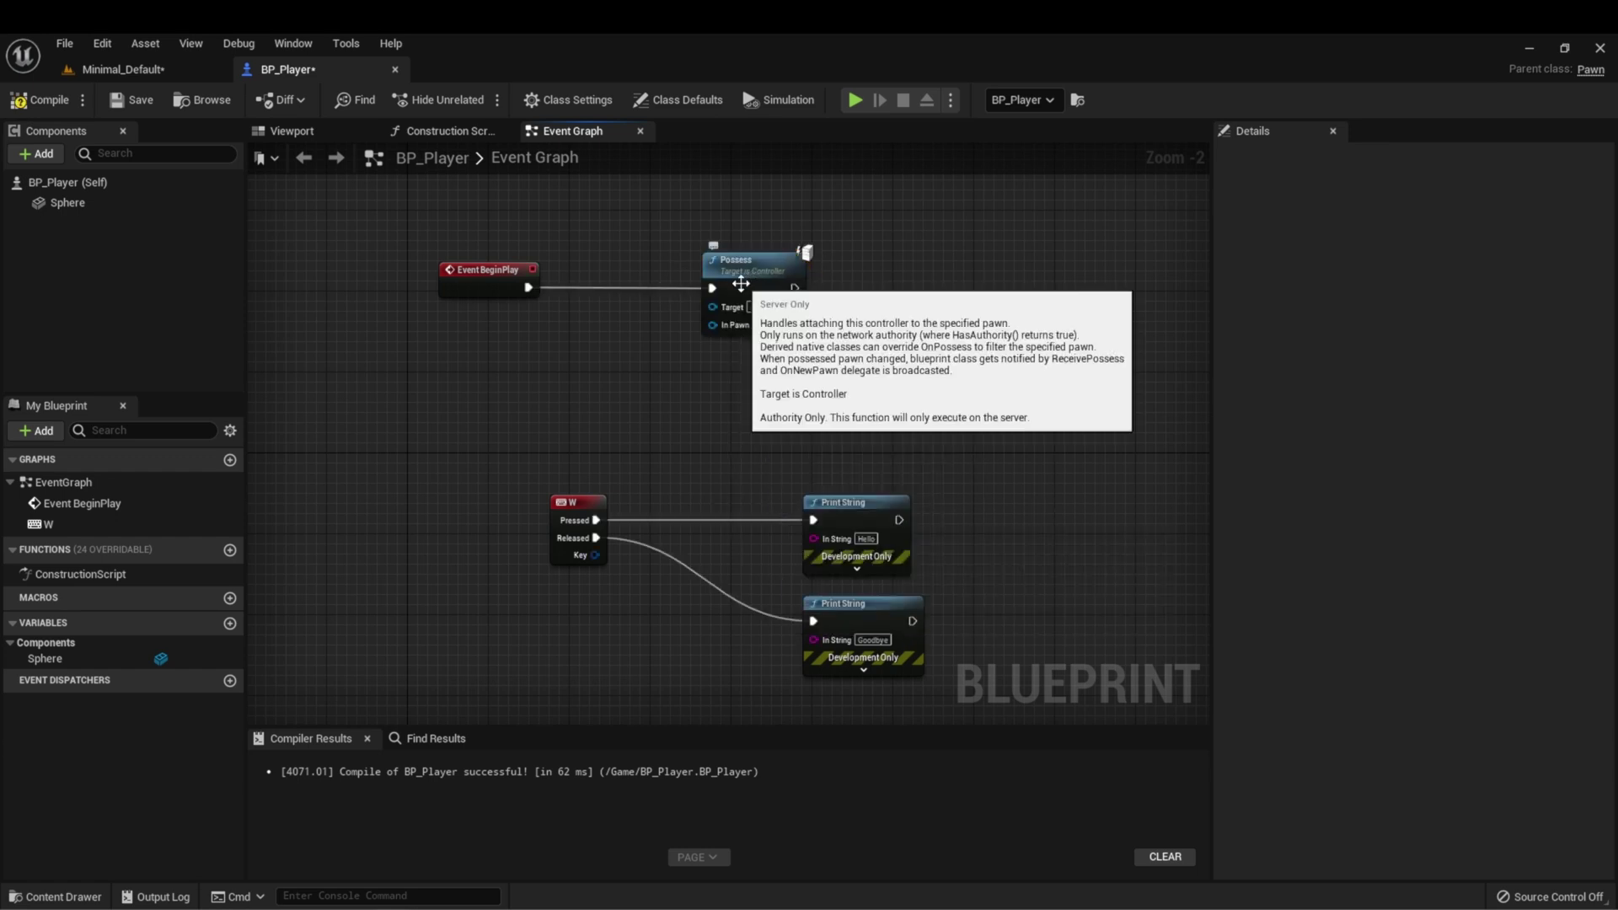
- Connect a Get Player Controller node to the Possess node's Target and place it below Event BeginPlay
{"action": "left_click_drag", "start_coordinate": [758, 279], "coordinate": [490, 337]}
{"action": "type", "text": "get"}
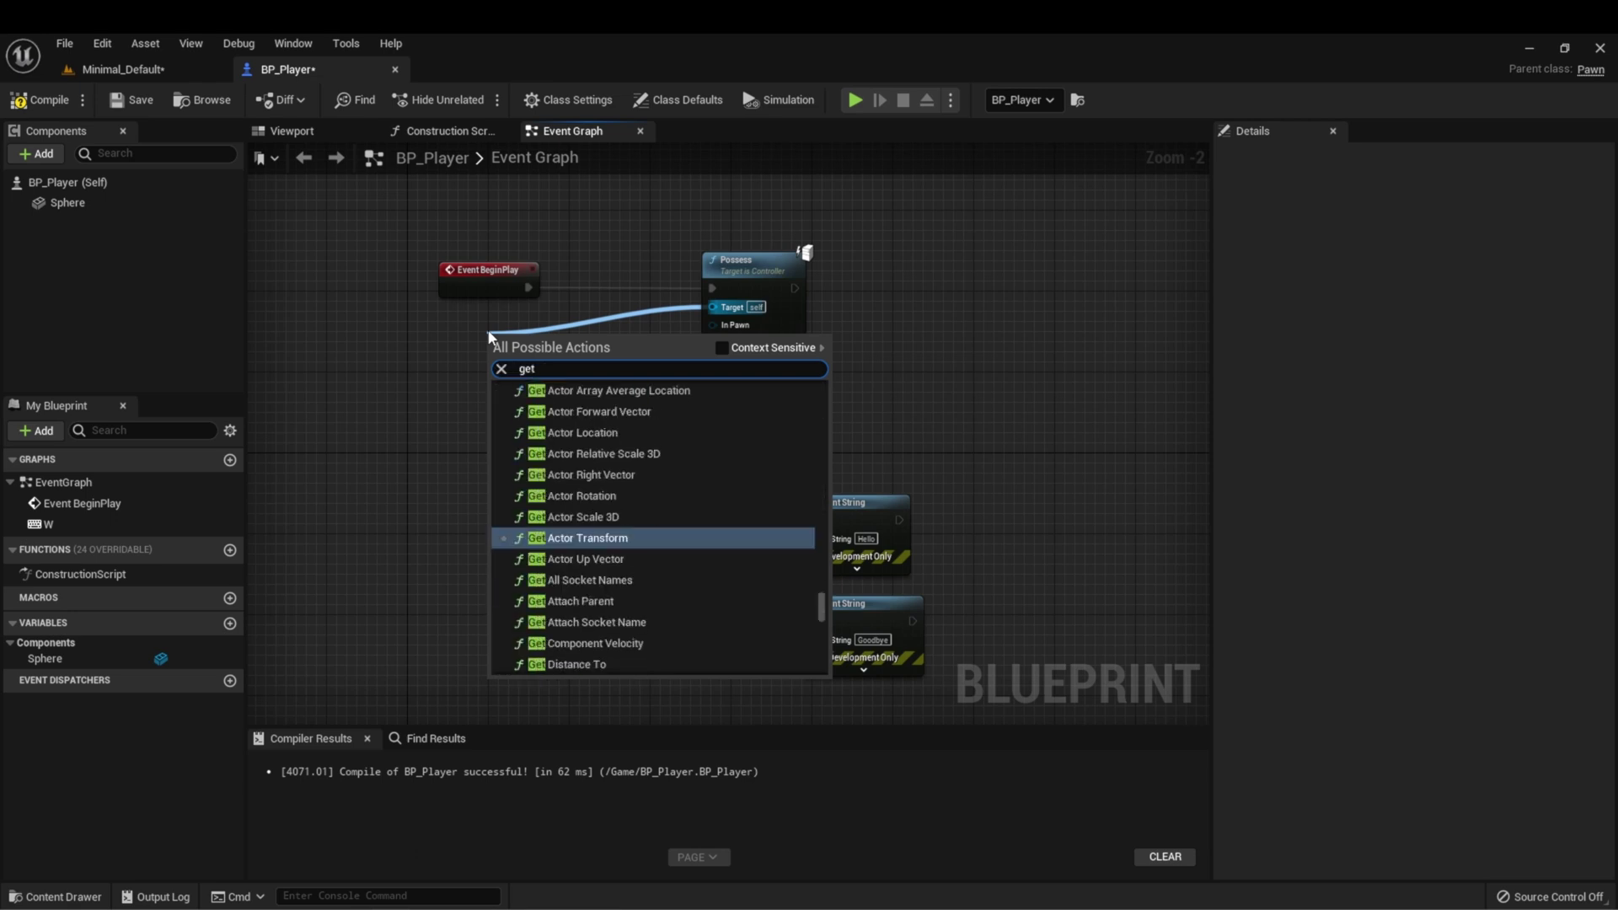
{"action": "type", "text": "playercontrol"}
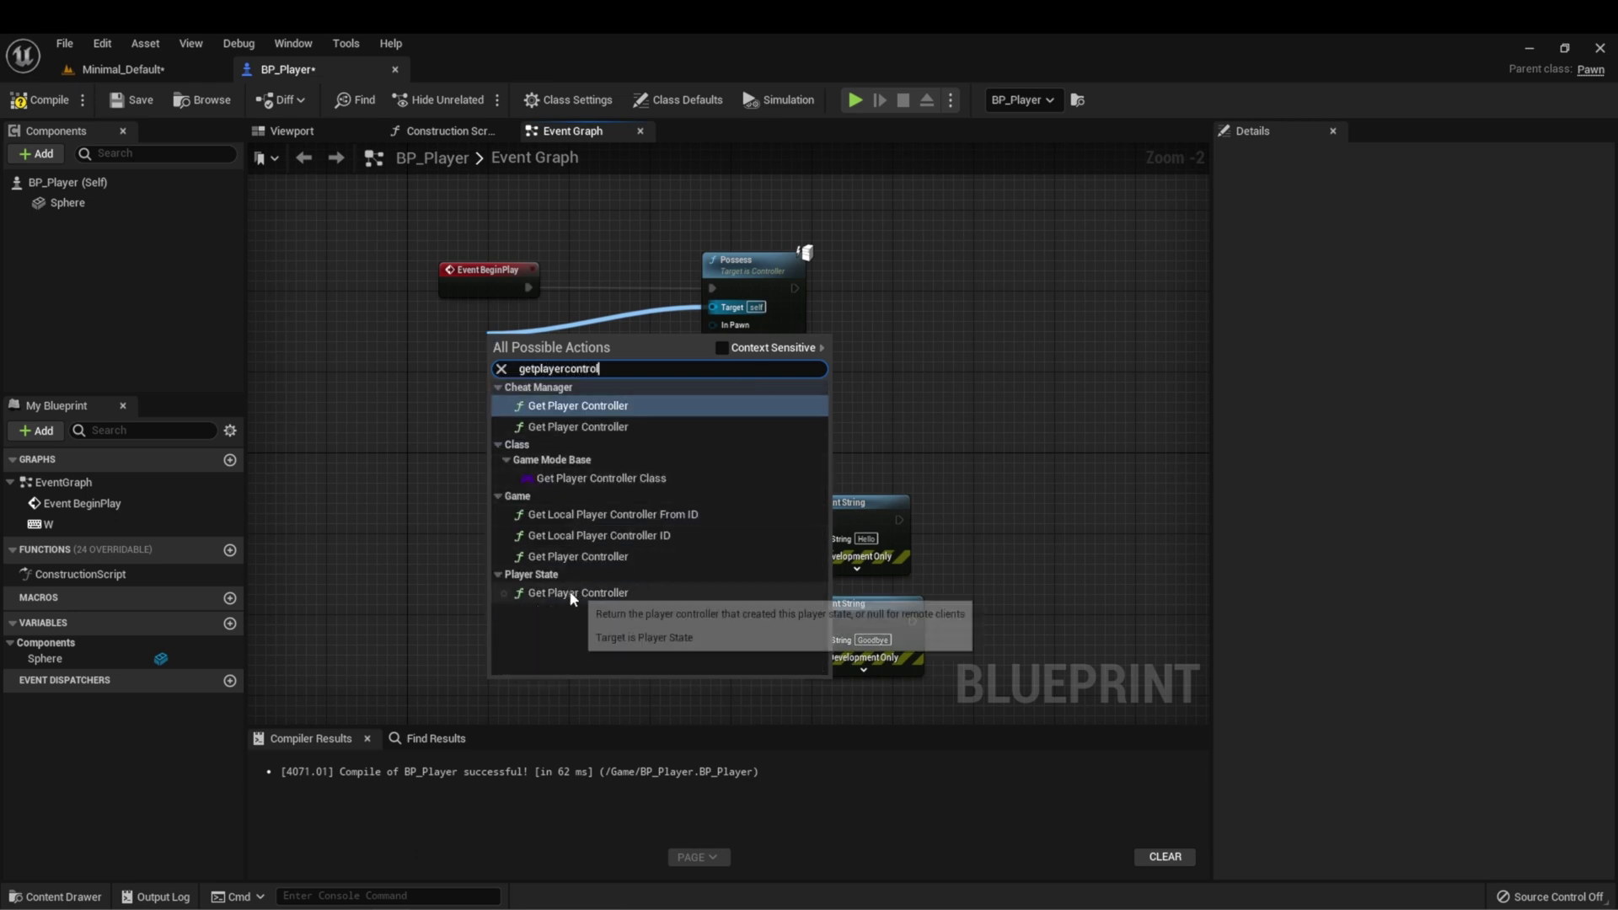
{"action": "left_click", "coordinate": [723, 348]}
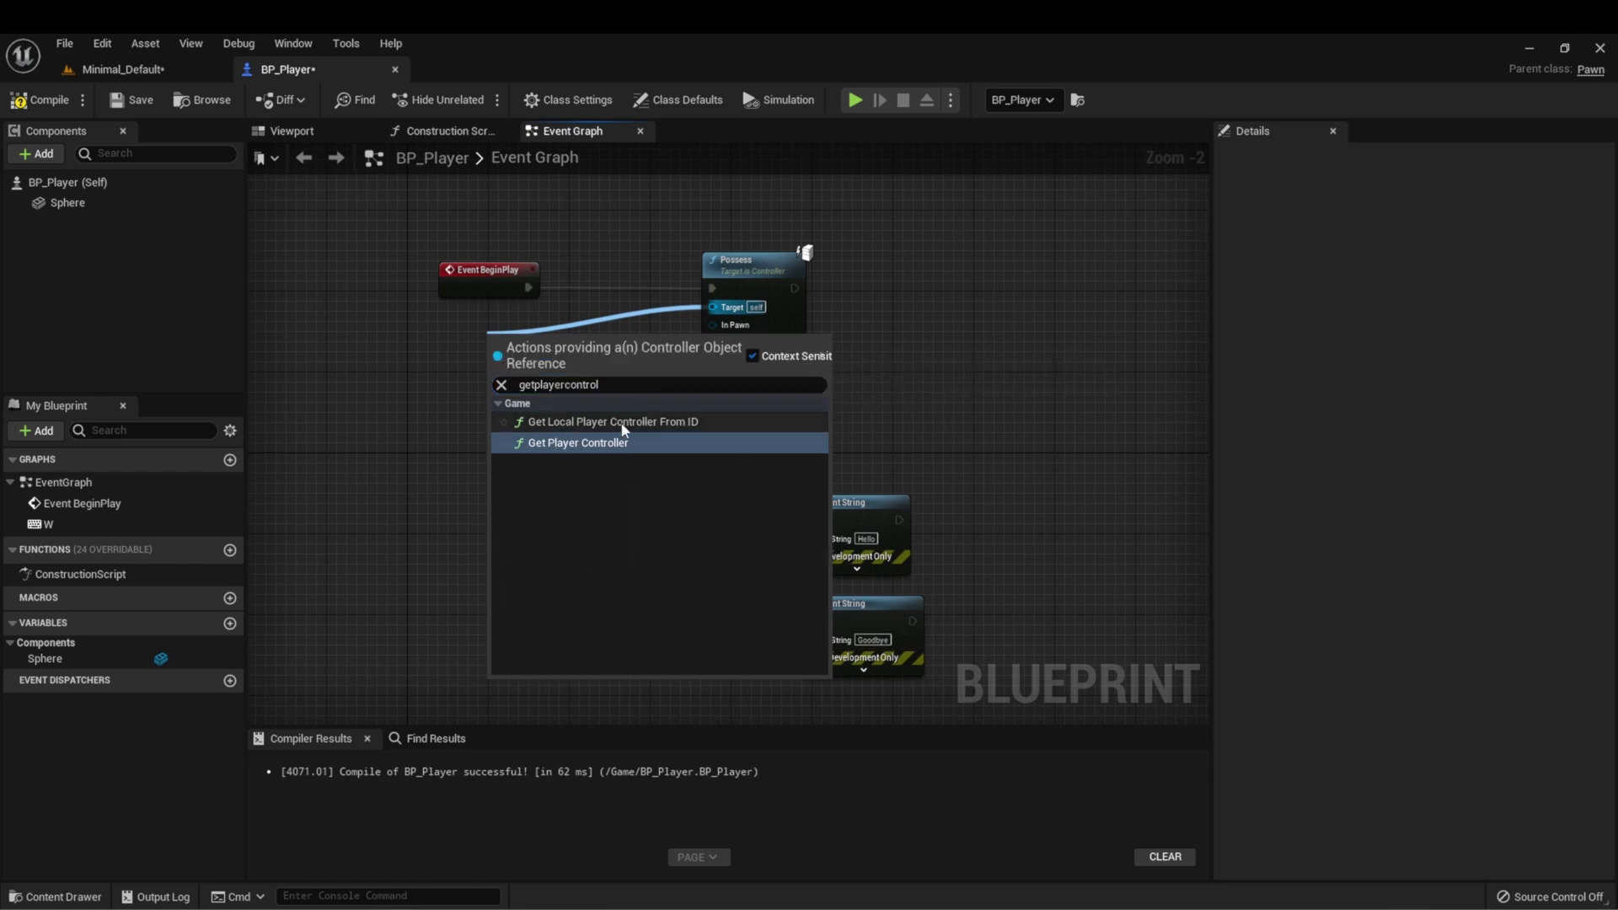
{"action": "left_click", "coordinate": [602, 442]}
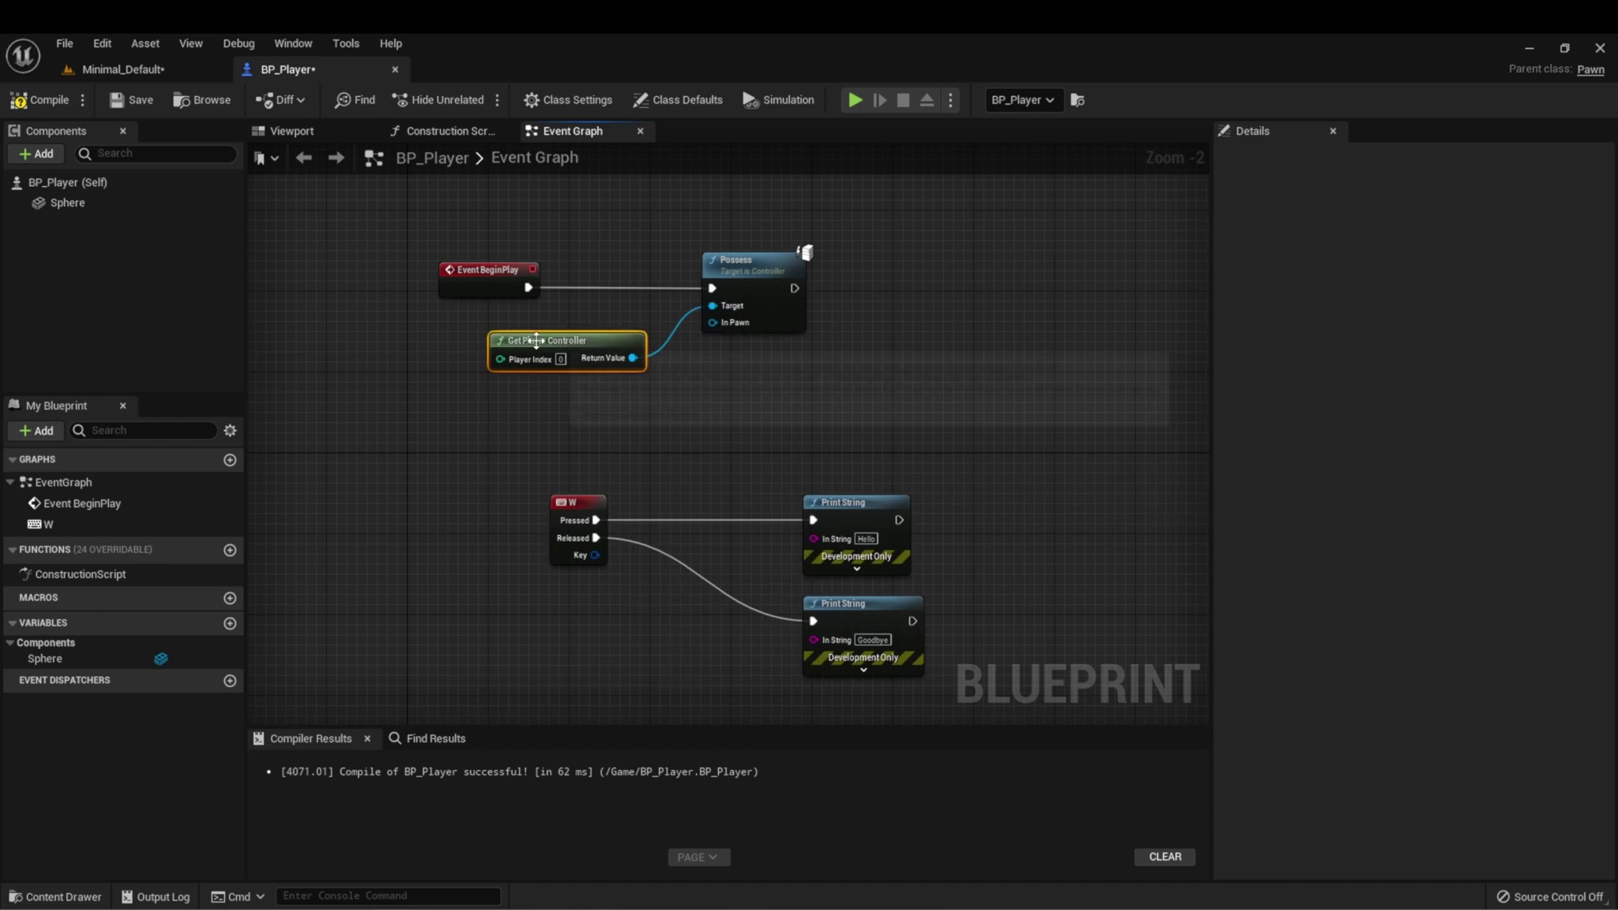
{"action": "left_click_drag", "start_coordinate": [536, 341], "coordinate": [465, 320]}
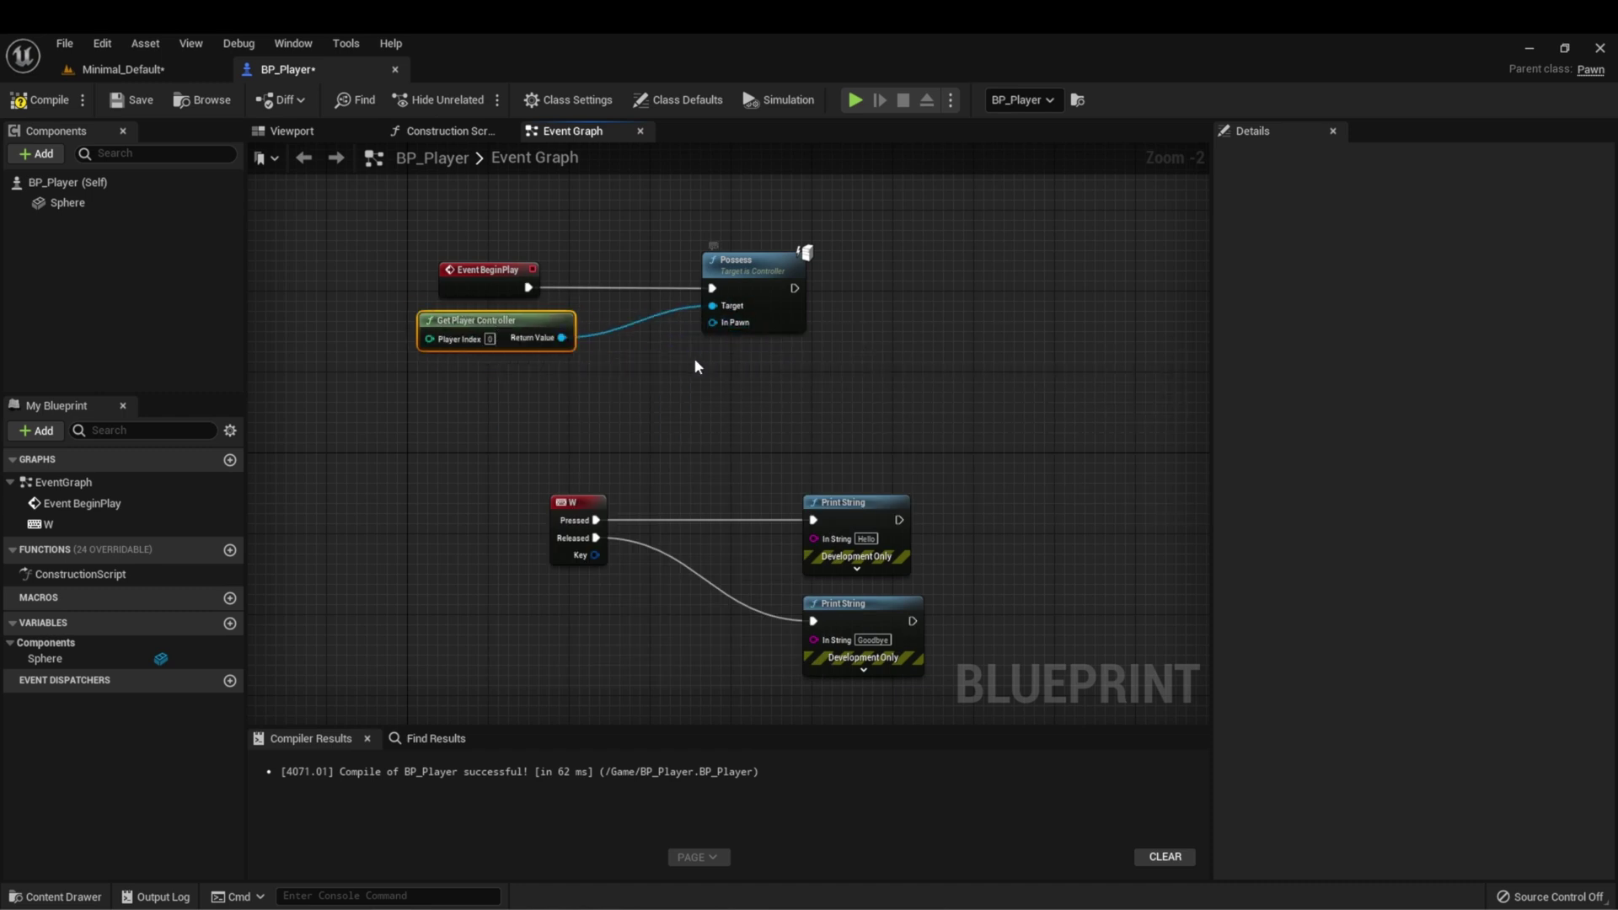
- Connect a reference to self to the Possess node's In Pawn input
{"action": "left_click_drag", "start_coordinate": [712, 323], "coordinate": [560, 386]}
{"action": "type", "text": "self"}
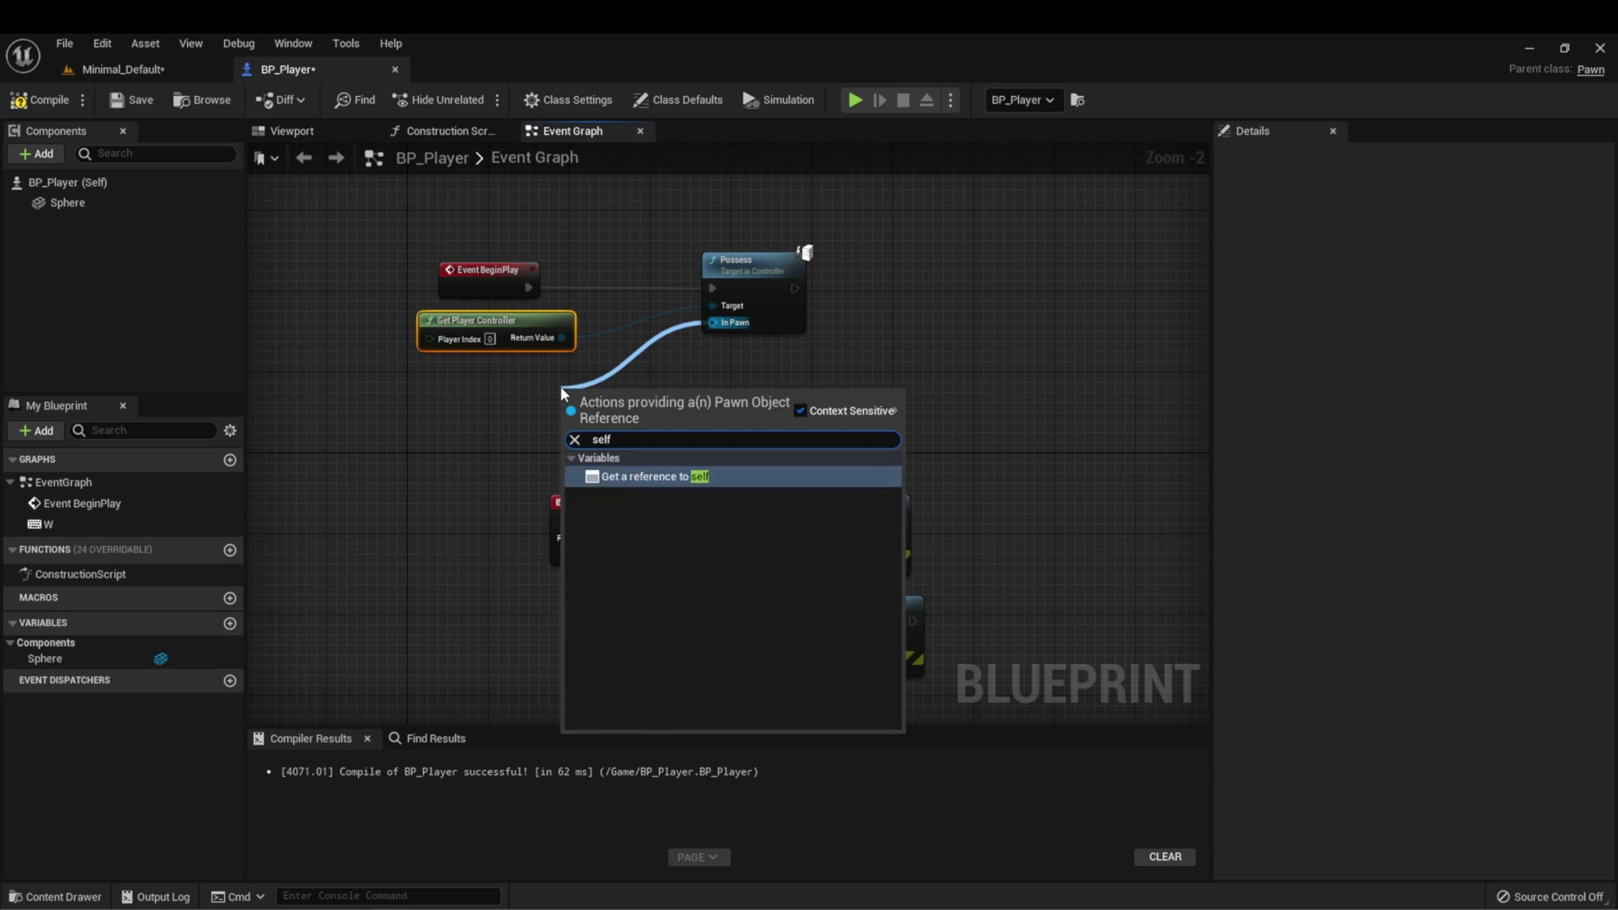
{"action": "key", "text": "Return"}
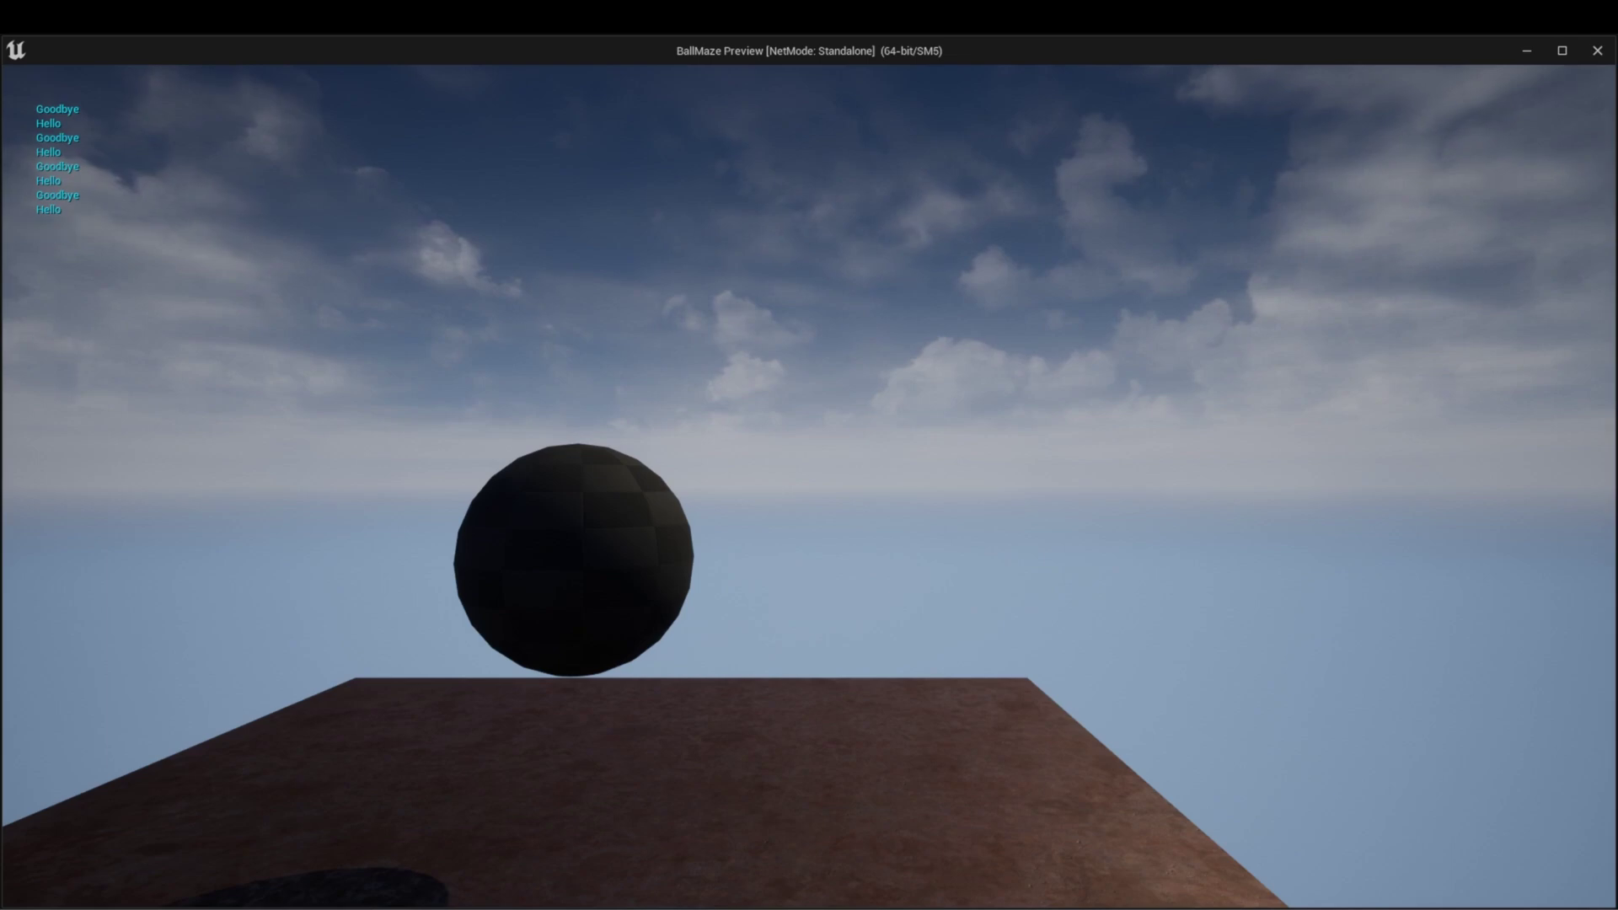
- Stop the play preview and delete the possession, W key and Print String nodes from BP_Player's Event Graph
{"action": "key", "text": "Escape"}
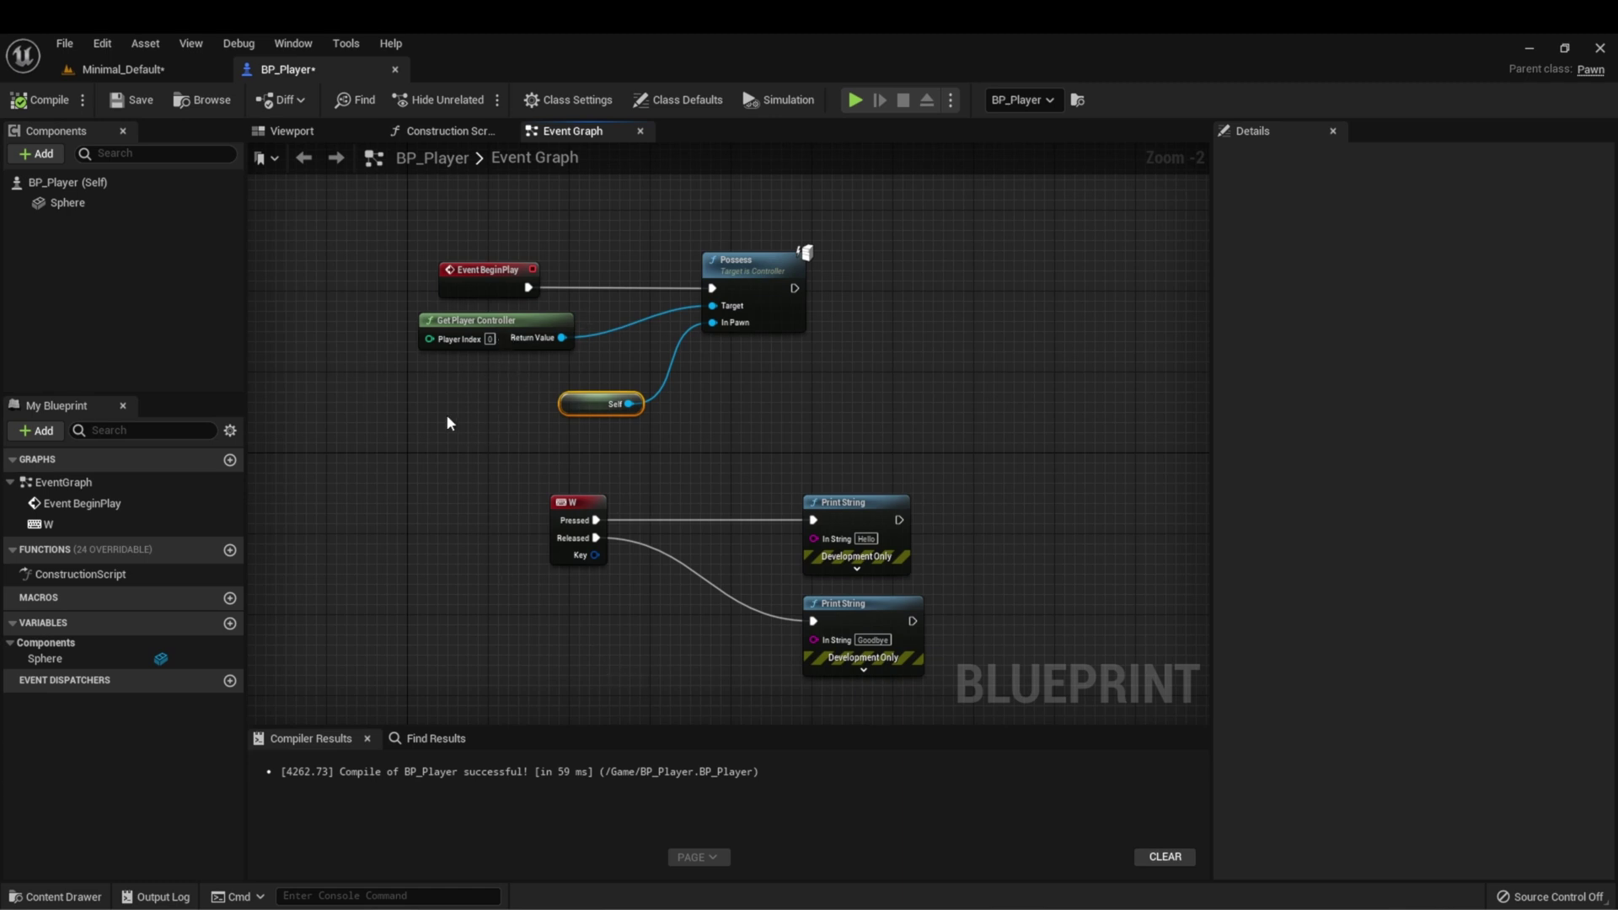
{"action": "left_click_drag", "start_coordinate": [411, 397], "coordinate": [1173, 333]}
{"action": "left_click_drag", "start_coordinate": [565, 215], "coordinate": [804, 503]}
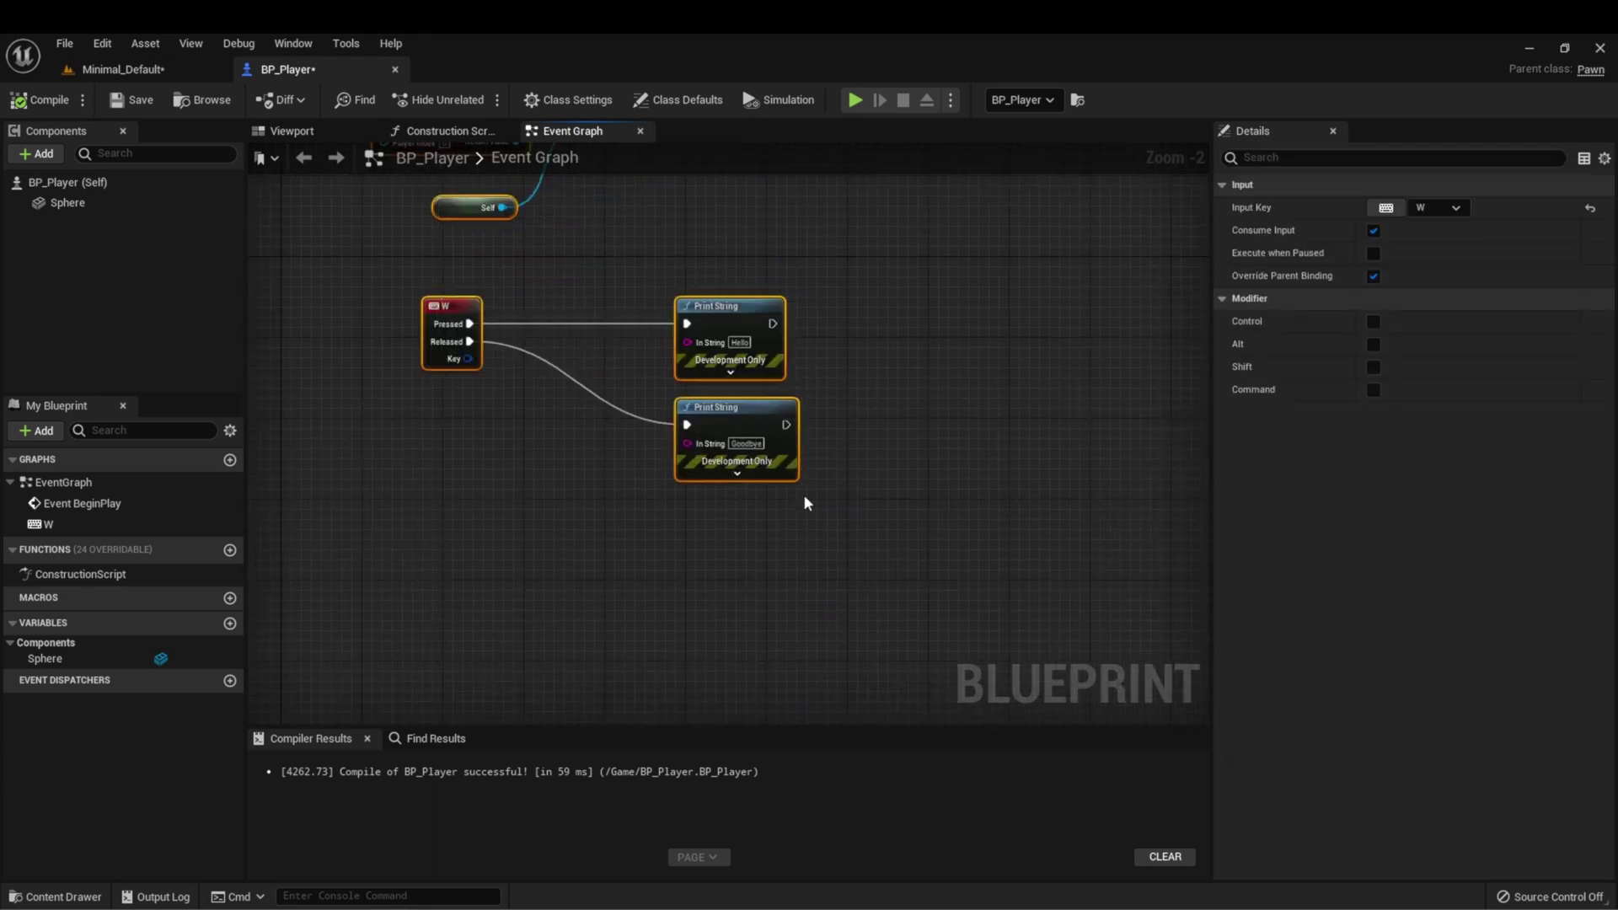
{"action": "key", "text": "Delete"}
{"action": "right_click_drag", "start_coordinate": [687, 387], "coordinate": [640, 564]}
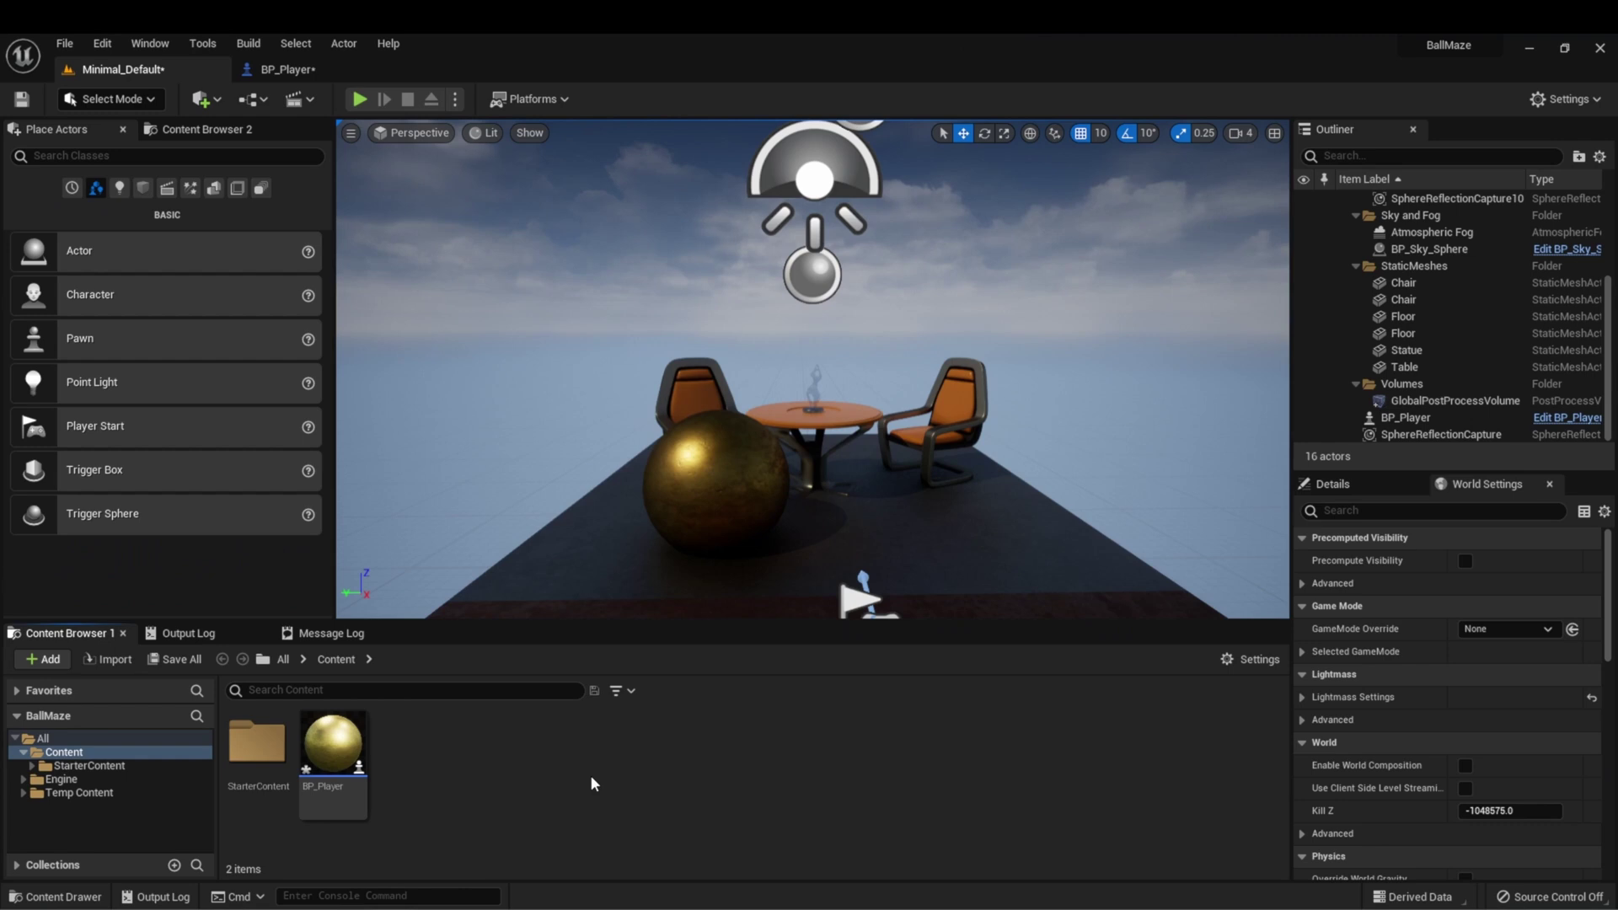
- Create a Game Mode Base blueprint named BP_GameMode in the Content folder
{"action": "right_click", "coordinate": [524, 749]}
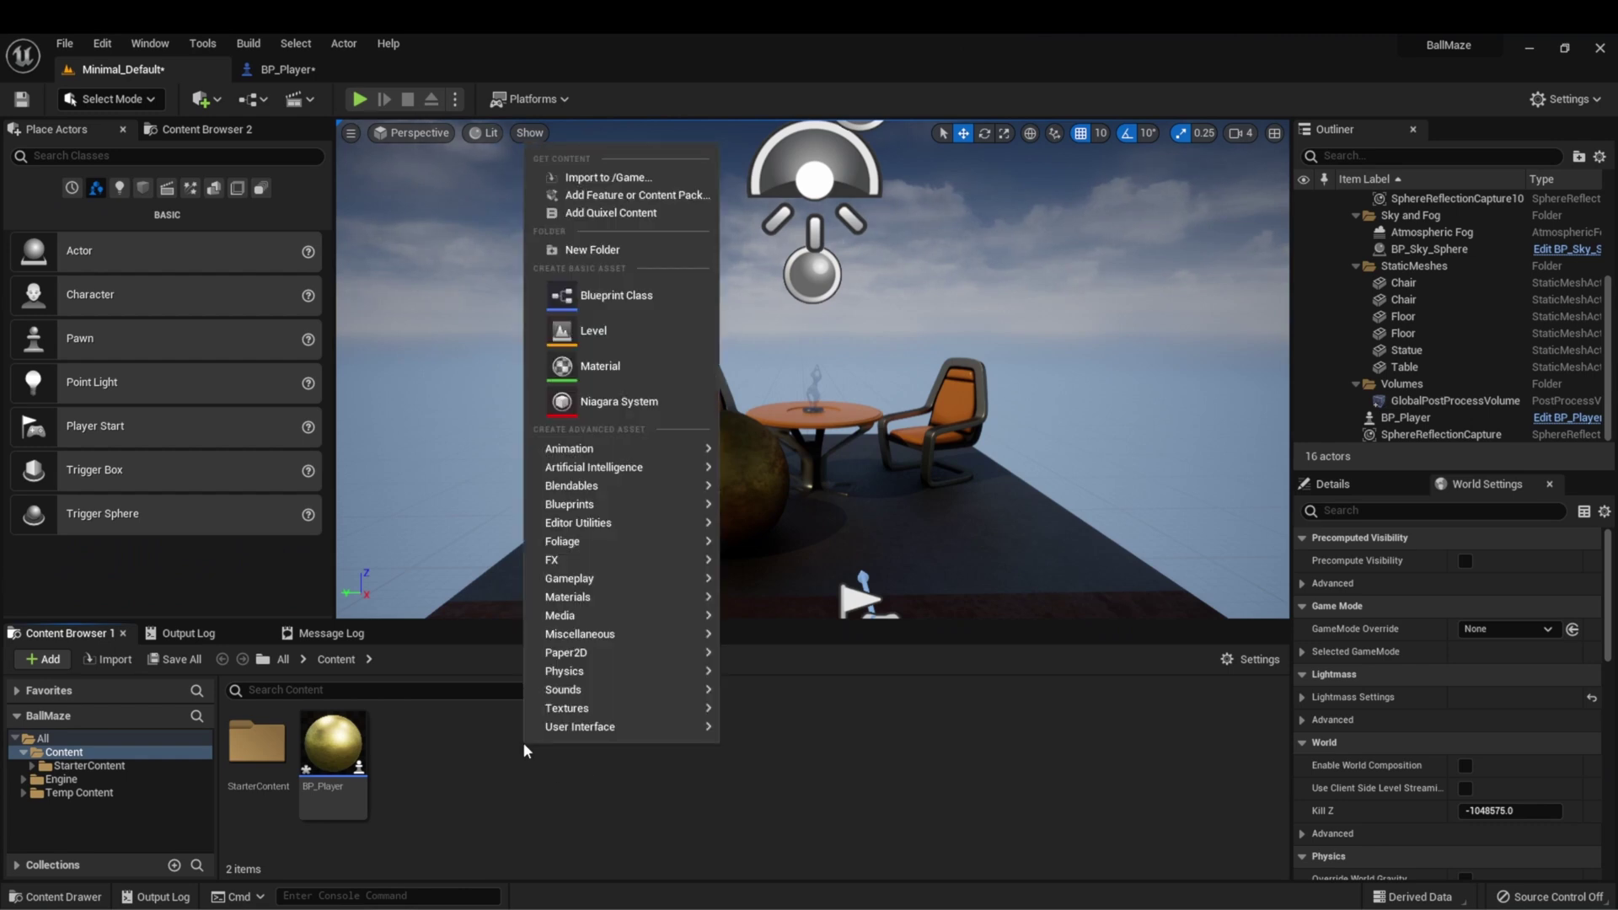
{"action": "left_click", "coordinate": [628, 302]}
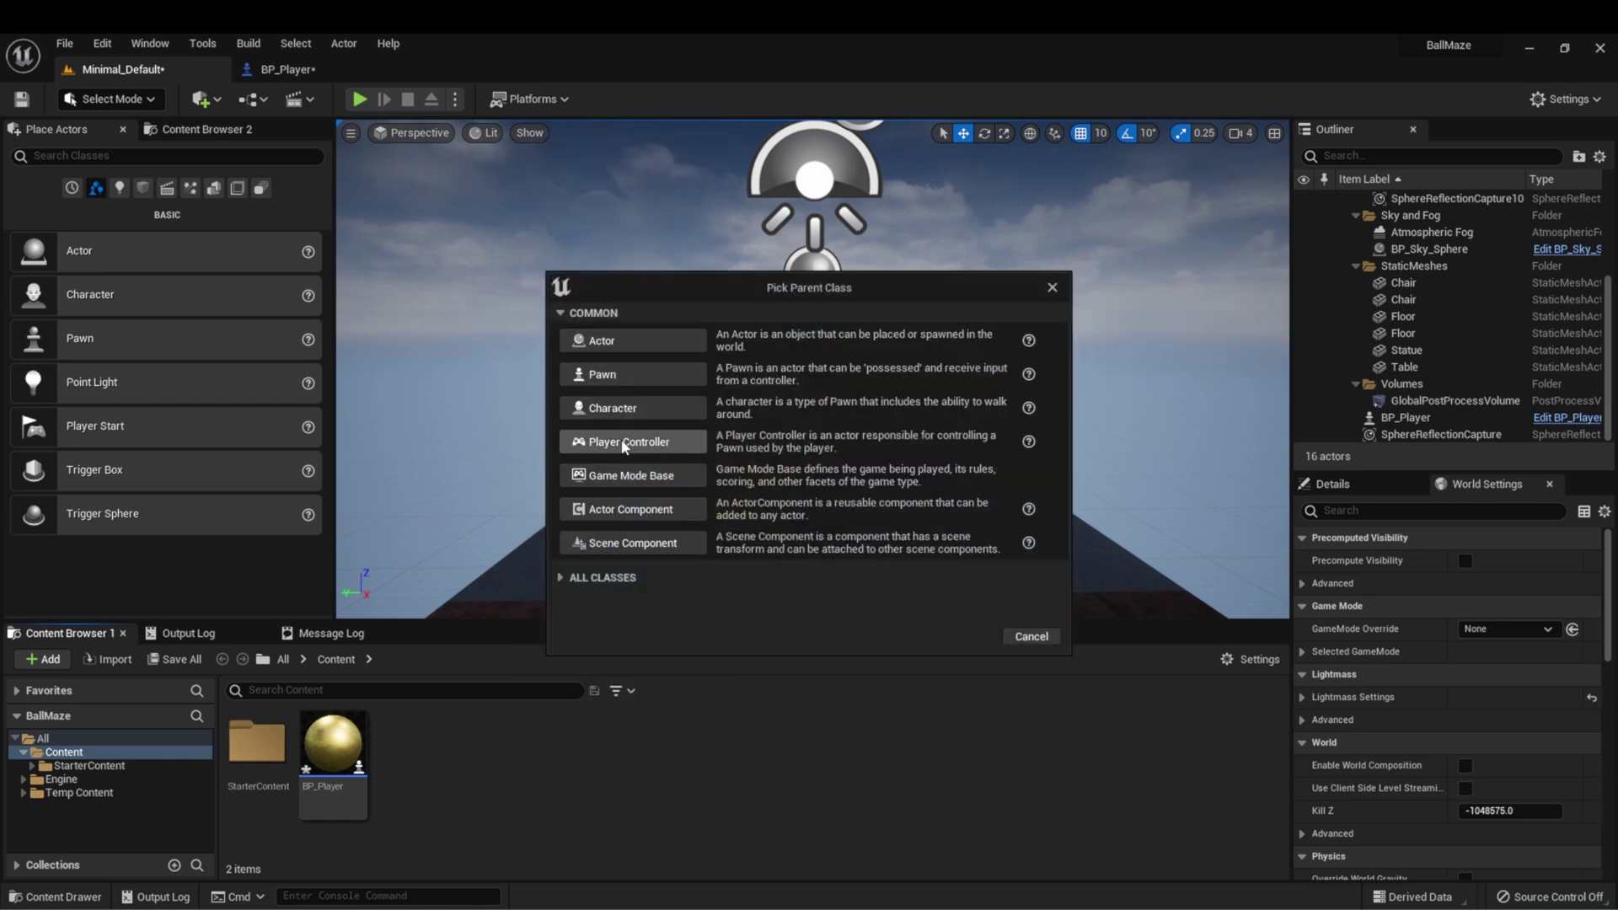
{"action": "left_click", "coordinate": [632, 476]}
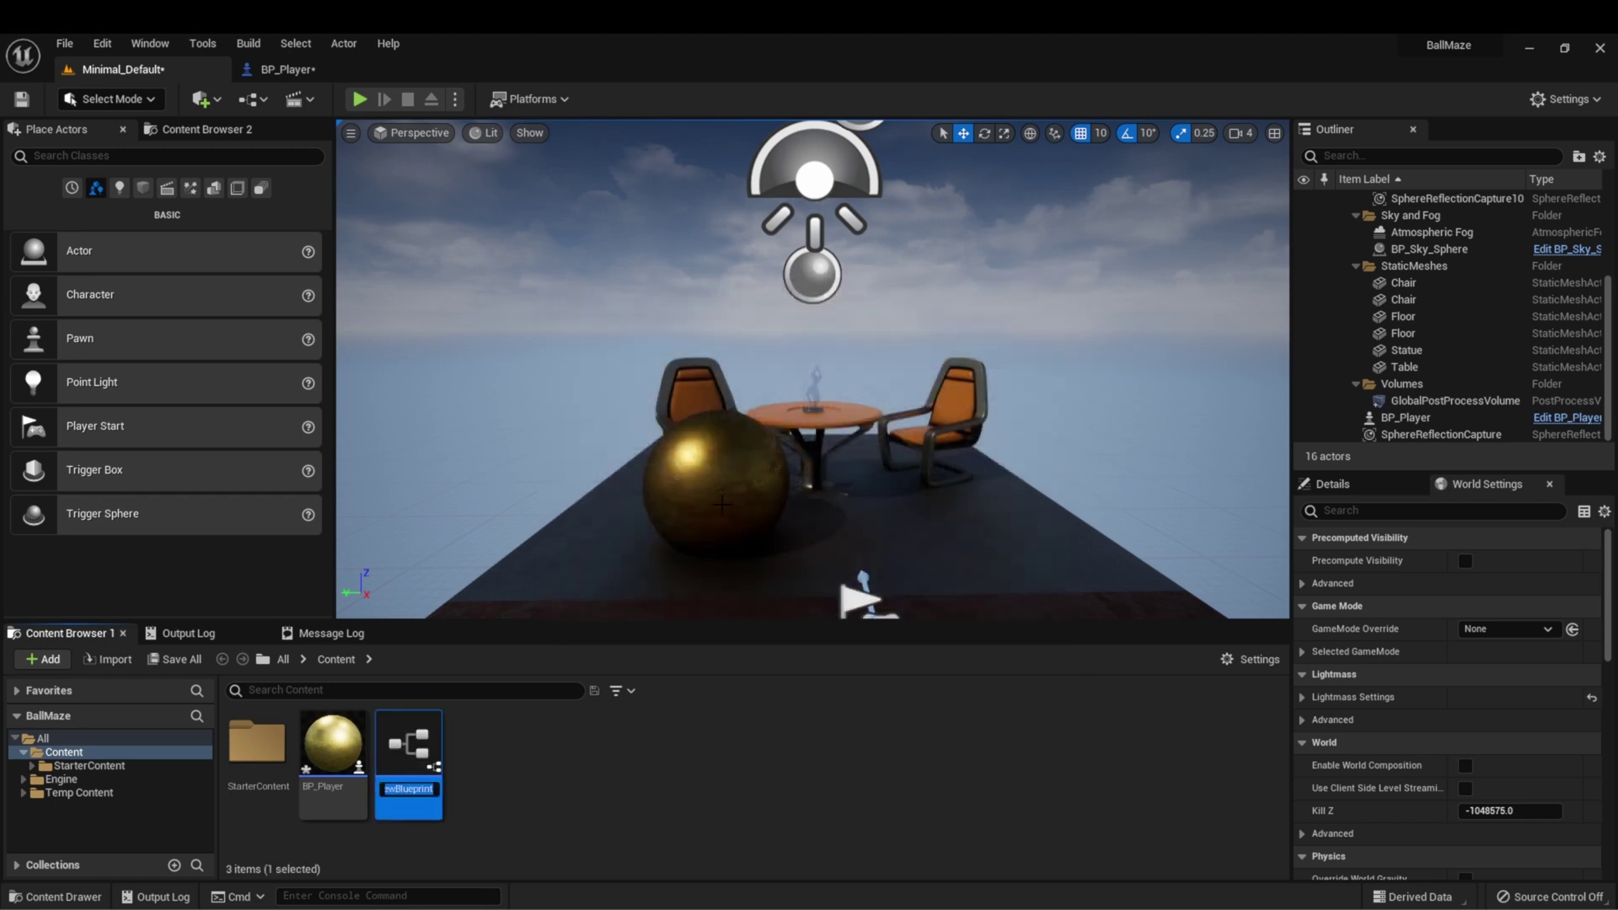
{"action": "type", "text": "BP_"}
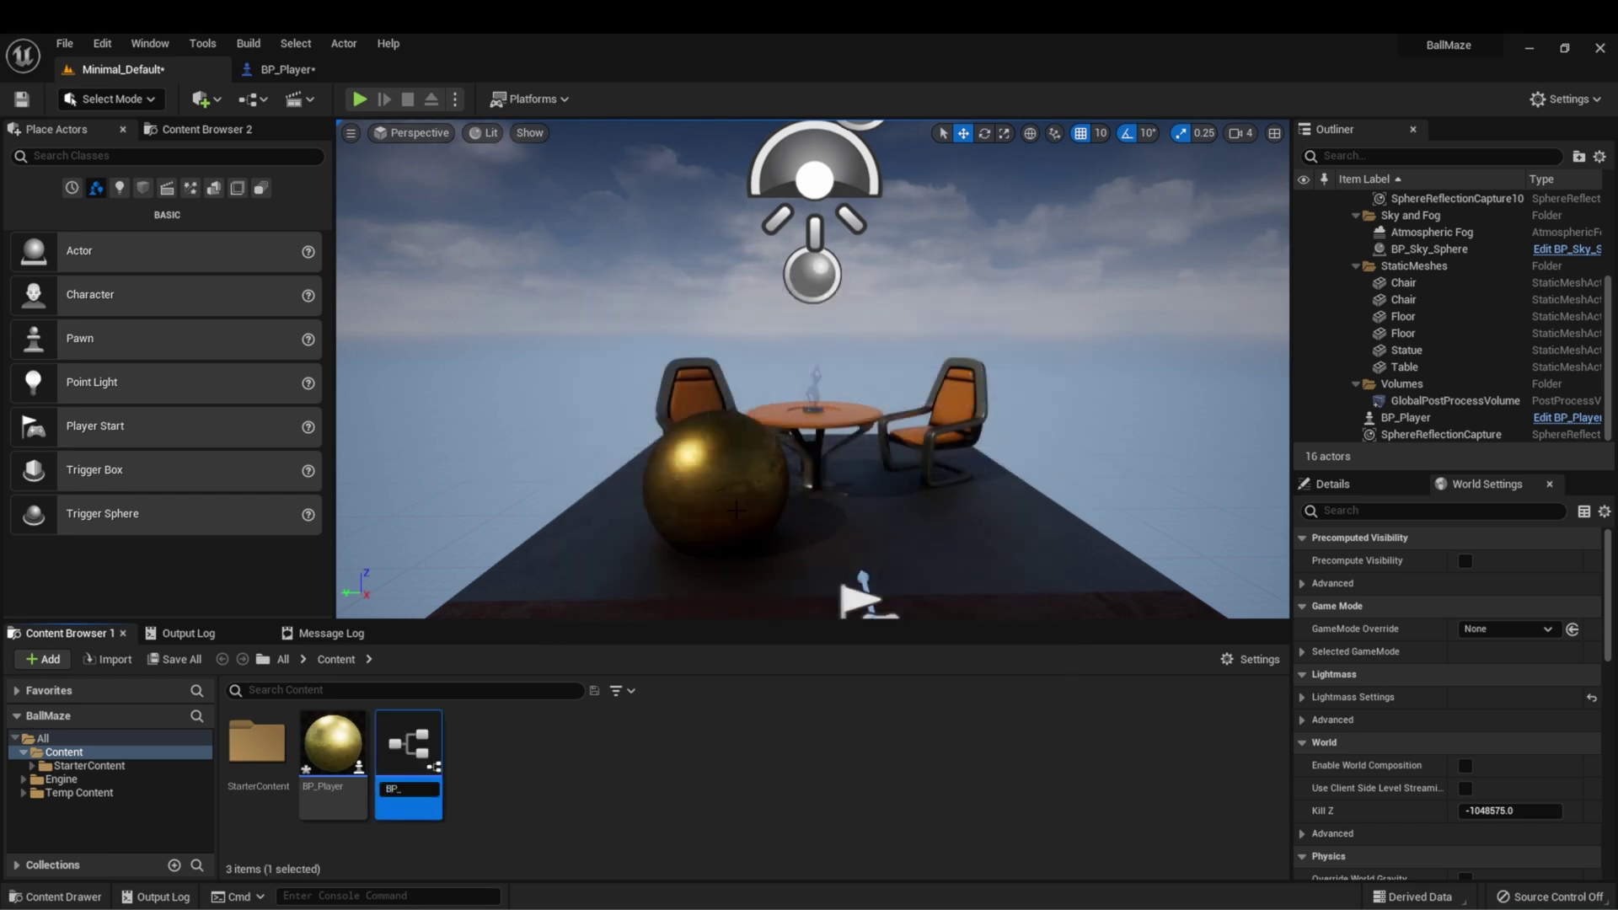
{"action": "type", "text": "GameMode"}
{"action": "key", "text": "Return"}
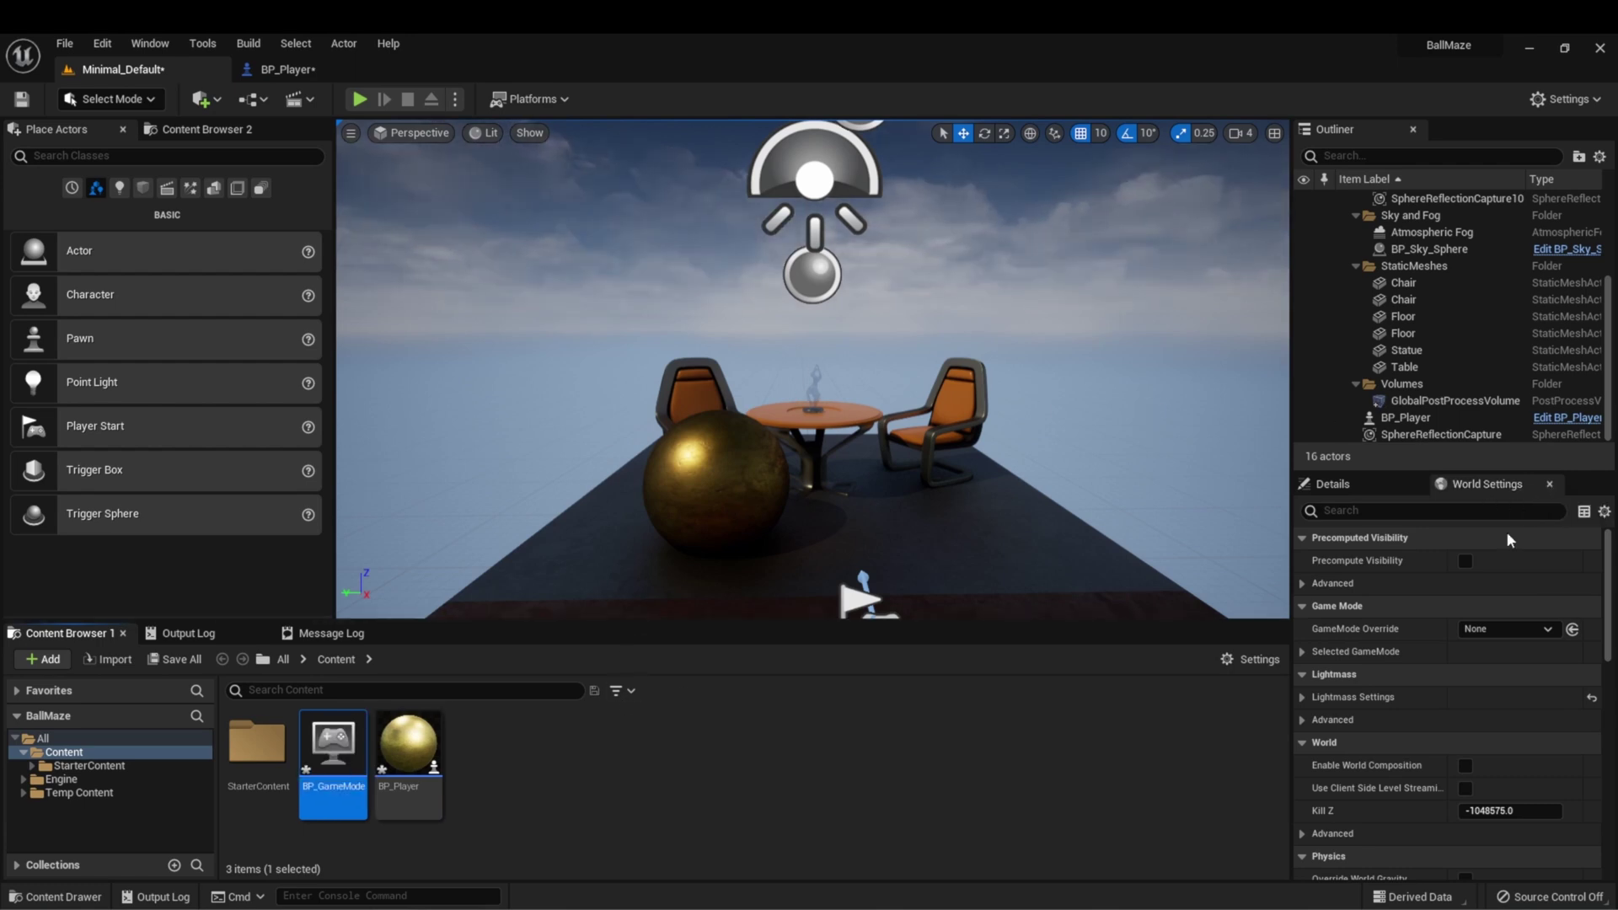
- Set the project's Default GameMode to BP_GameMode in the Maps & Modes project settings
{"action": "left_click", "coordinate": [1510, 630]}
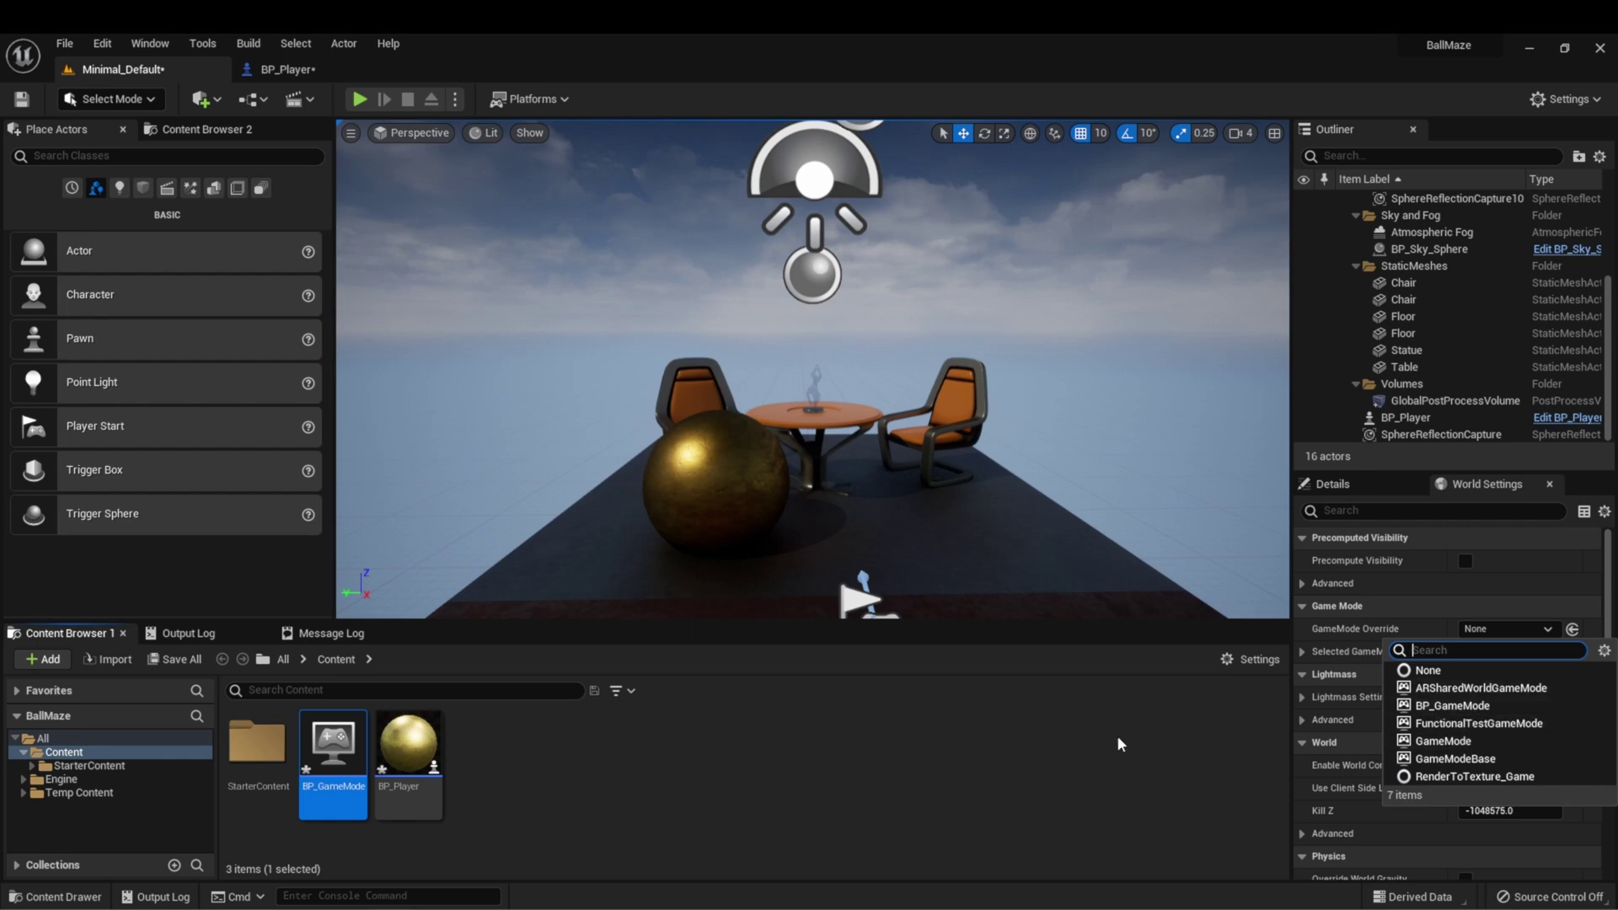
{"action": "left_click", "coordinate": [938, 721]}
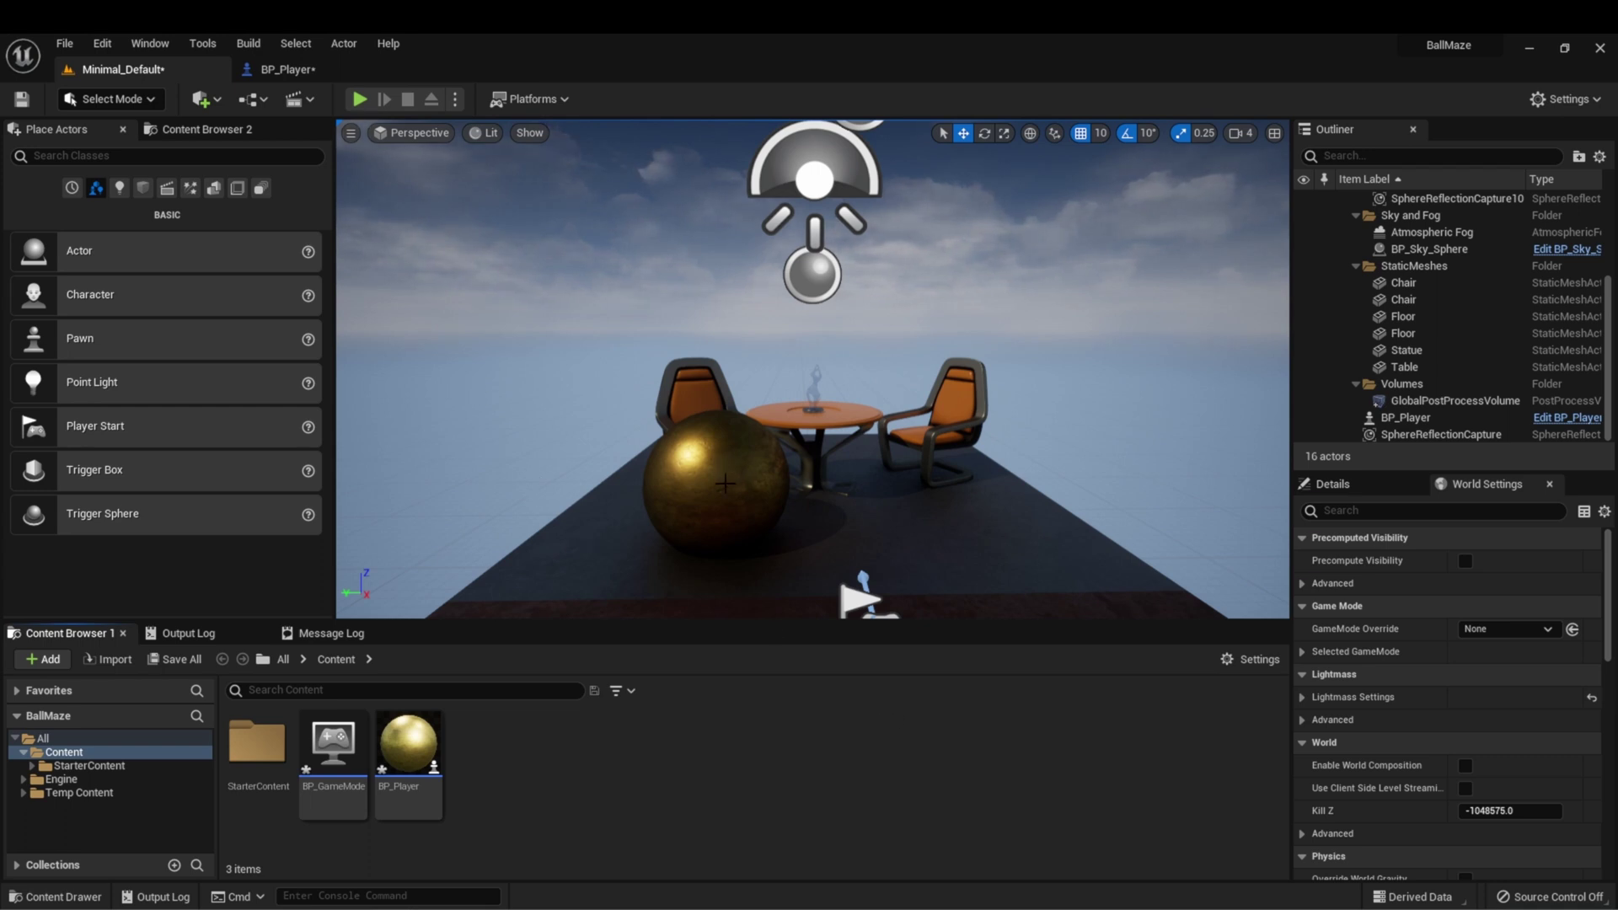
{"action": "left_click", "coordinate": [103, 44]}
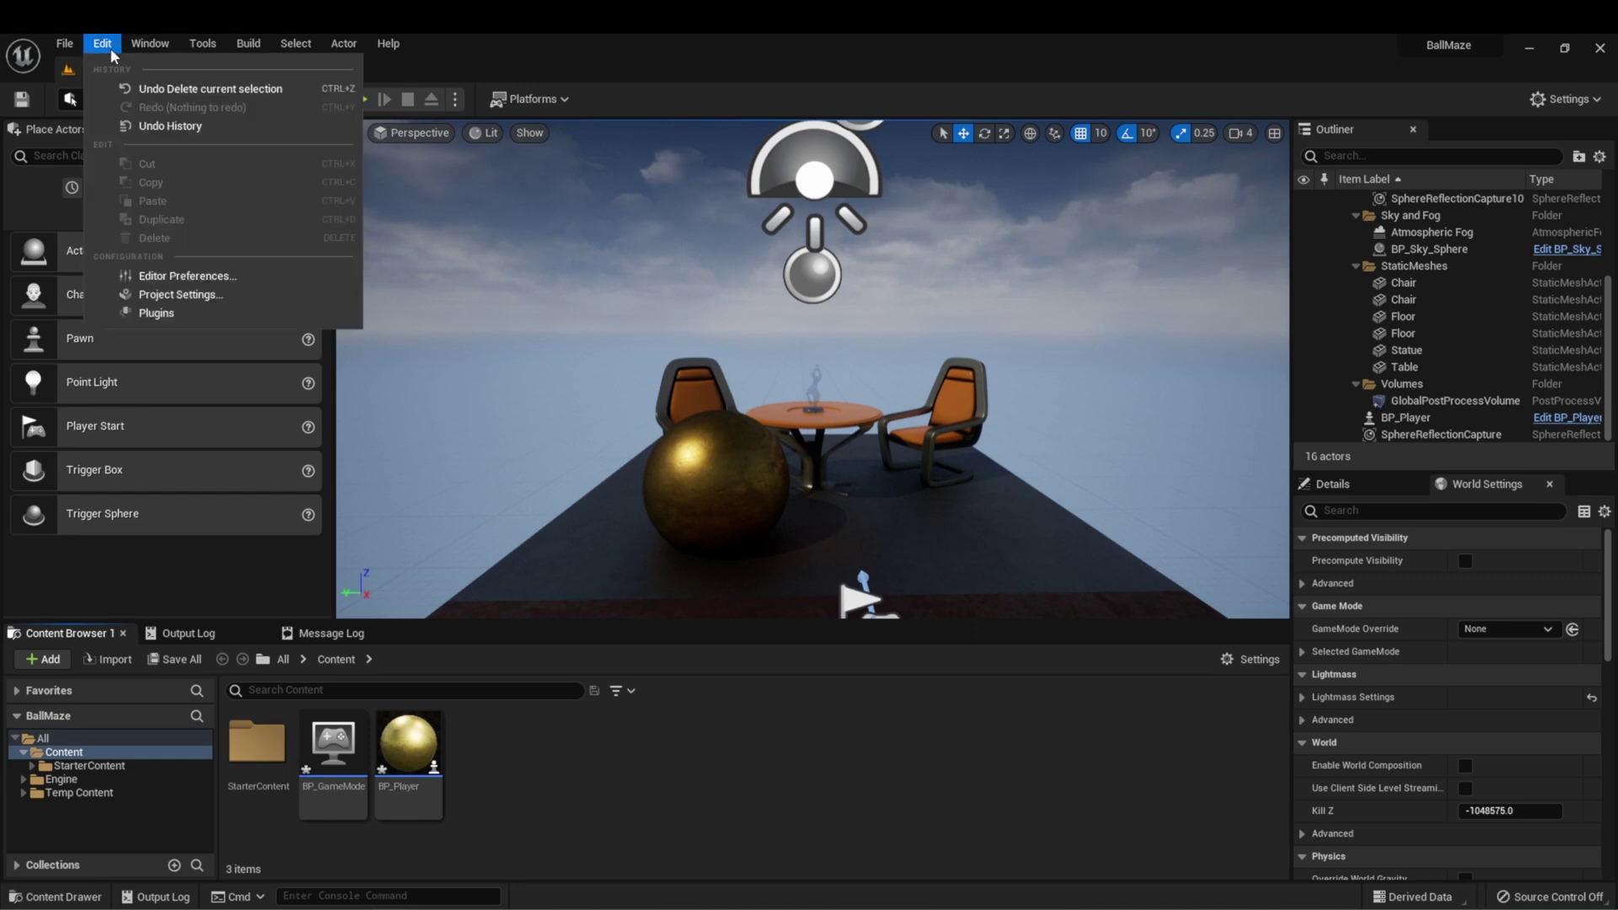
{"action": "left_click", "coordinate": [168, 294]}
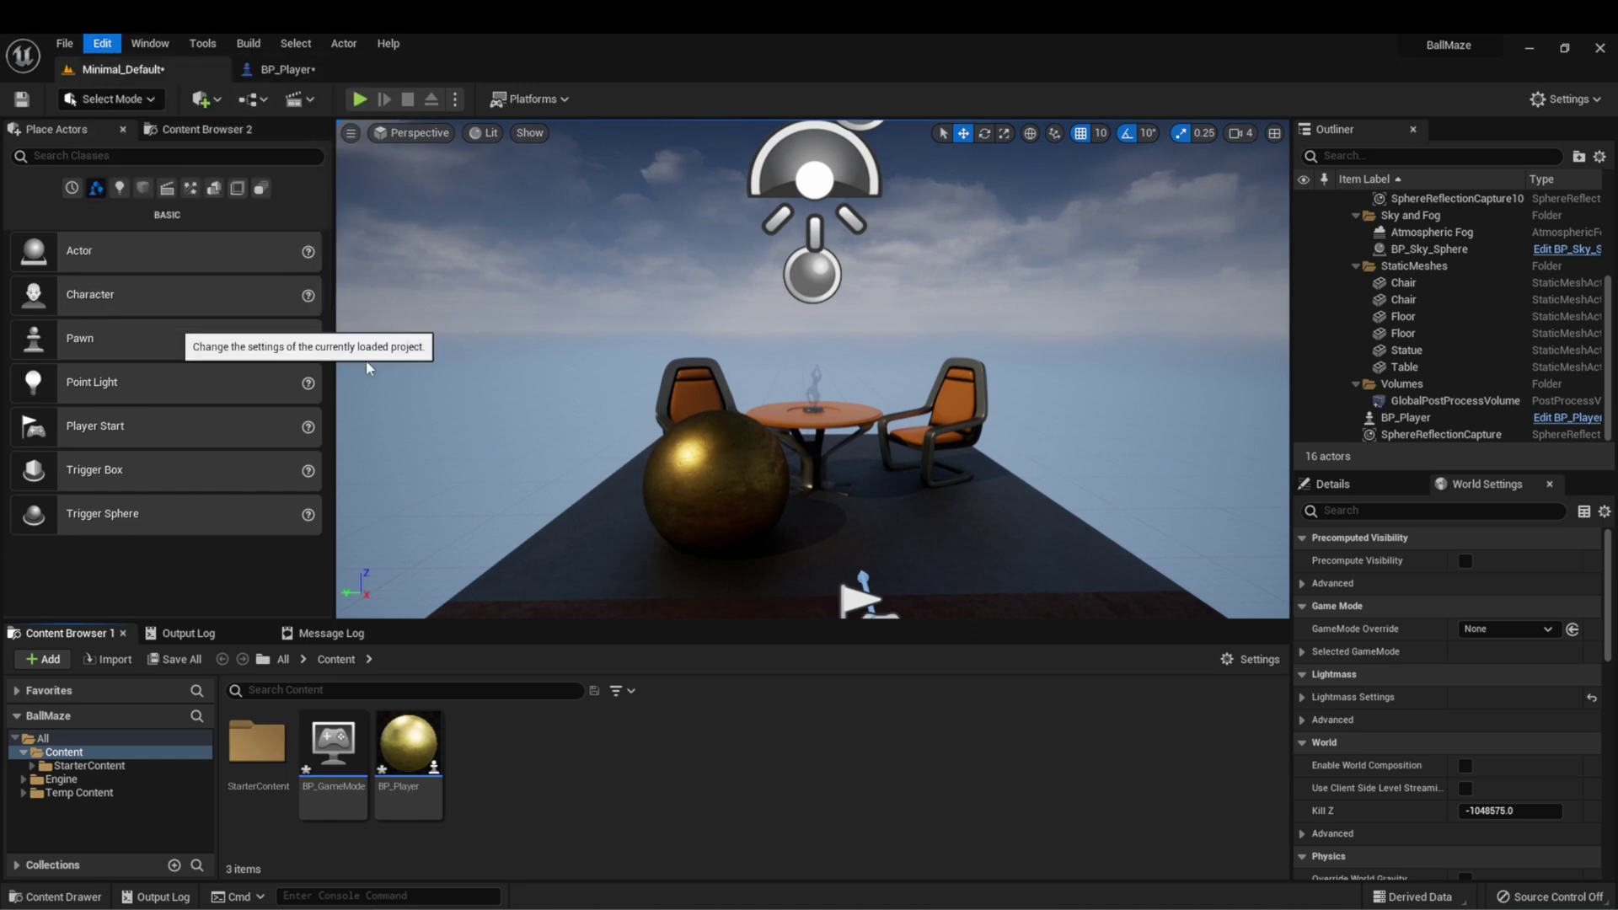
{"action": "left_click", "coordinate": [66, 234]}
{"action": "left_click", "coordinate": [910, 246]}
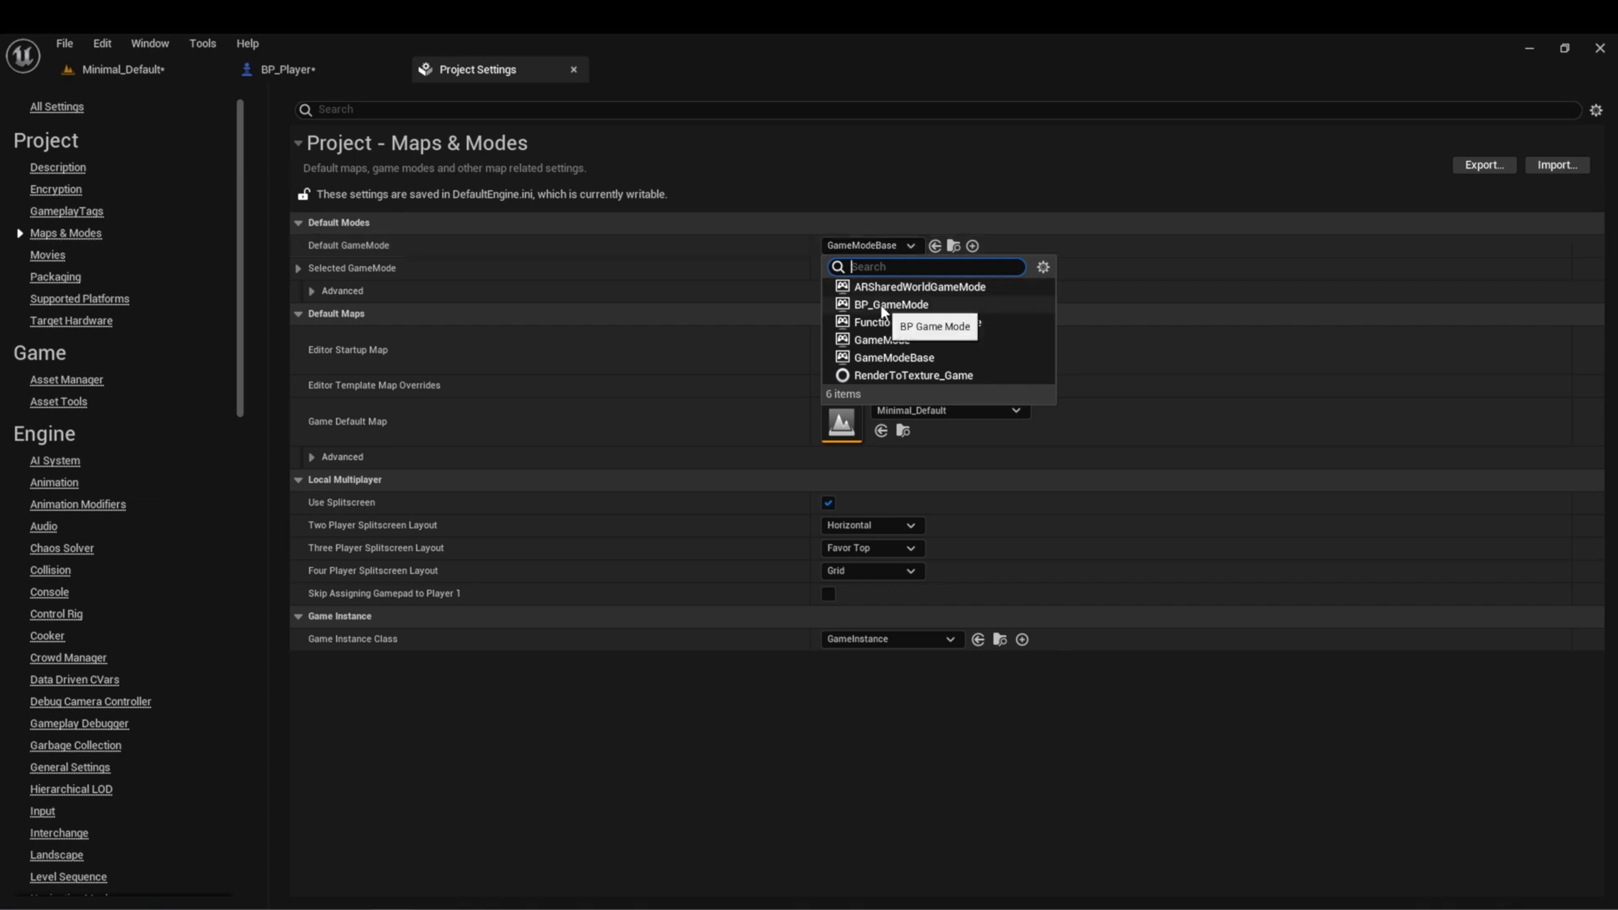
{"action": "left_click", "coordinate": [884, 307]}
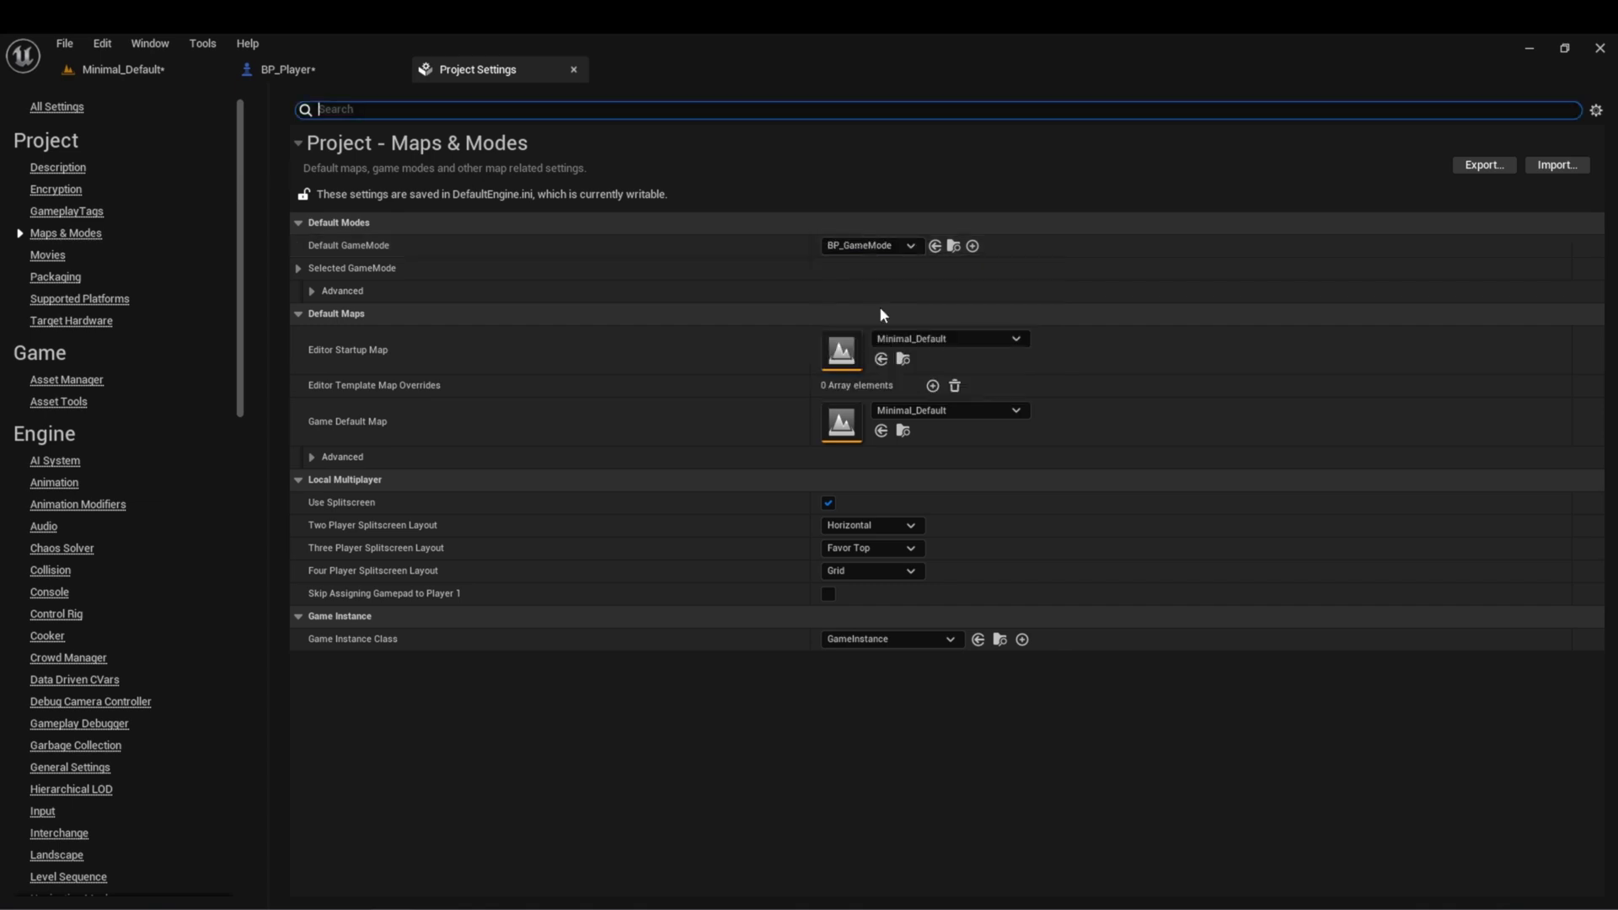
- Set the selected game mode's Default Pawn Class to BP_Player
{"action": "left_click", "coordinate": [300, 269]}
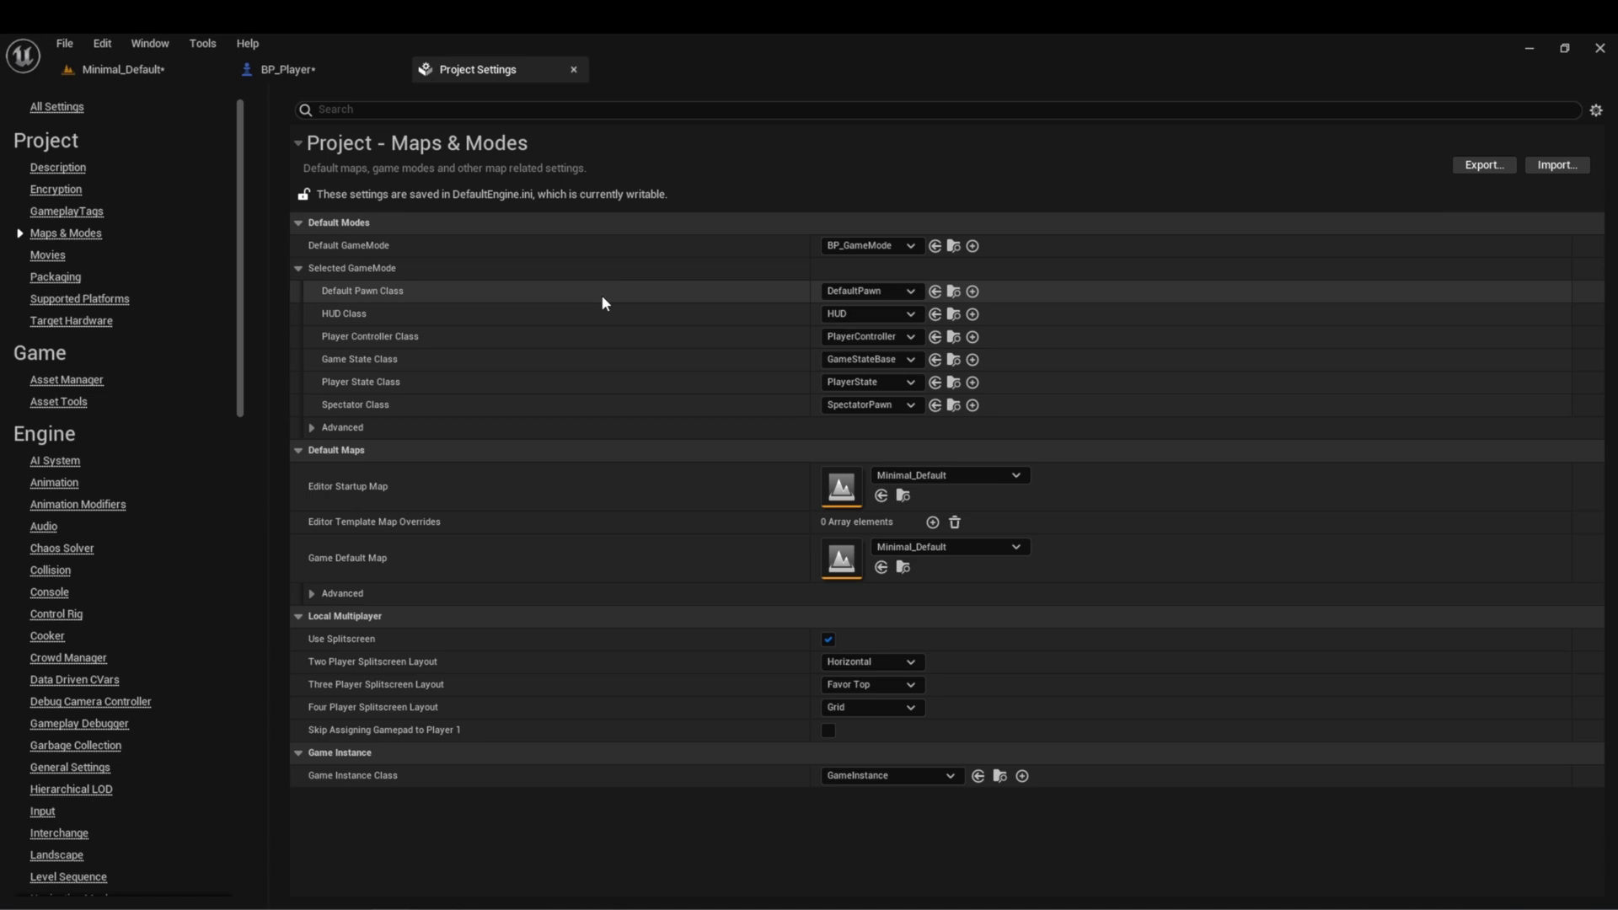
{"action": "left_click", "coordinate": [884, 292]}
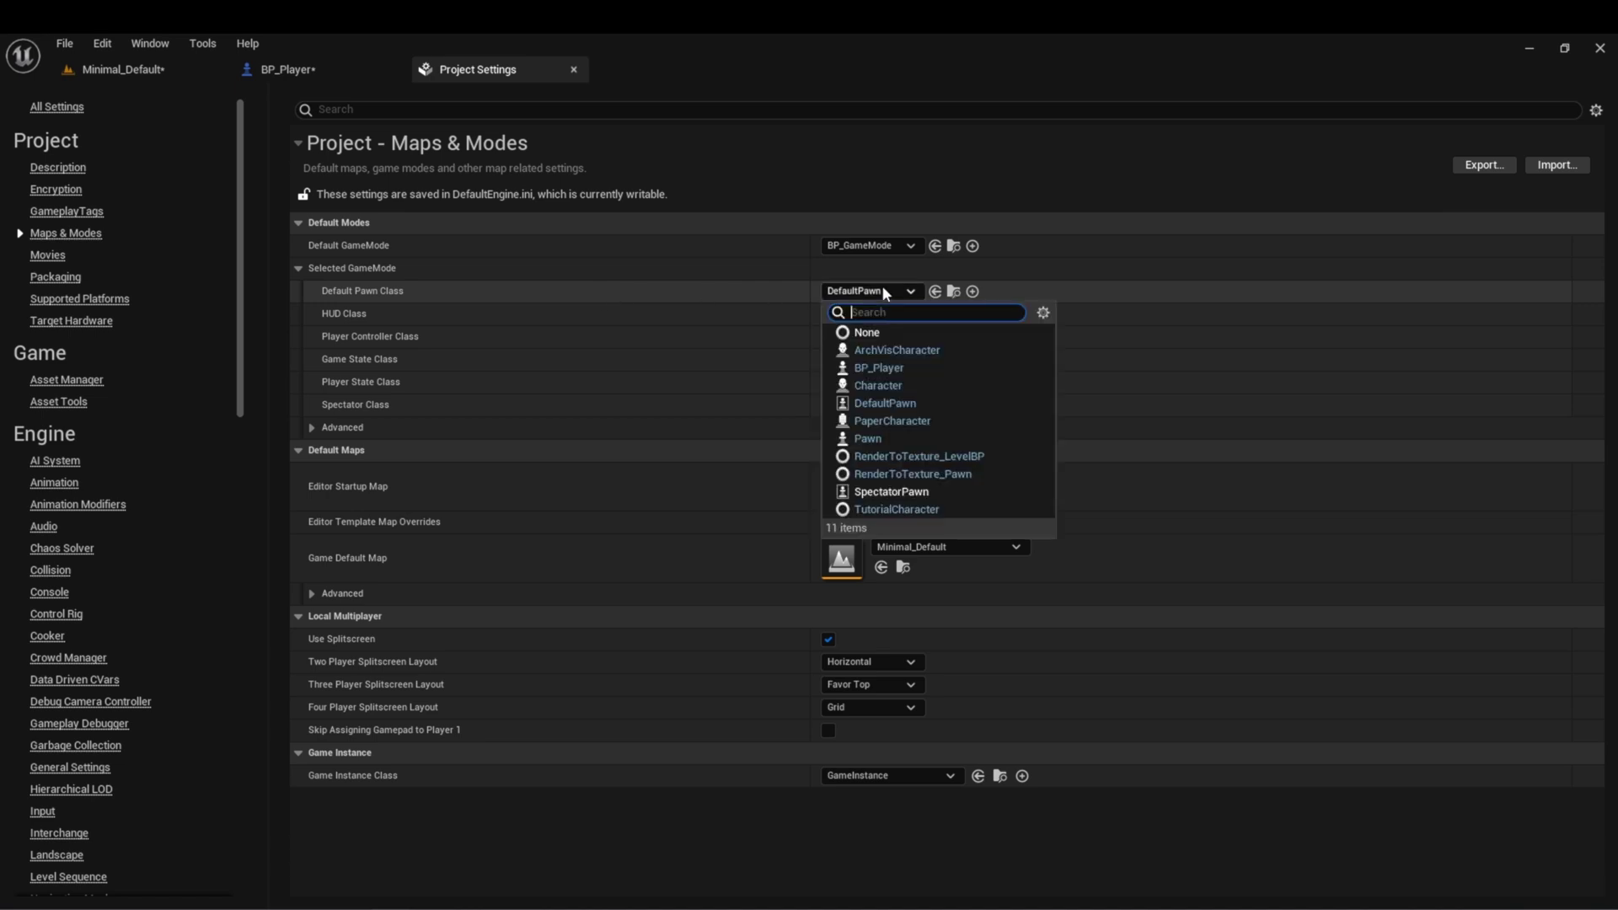
{"action": "left_click", "coordinate": [879, 367]}
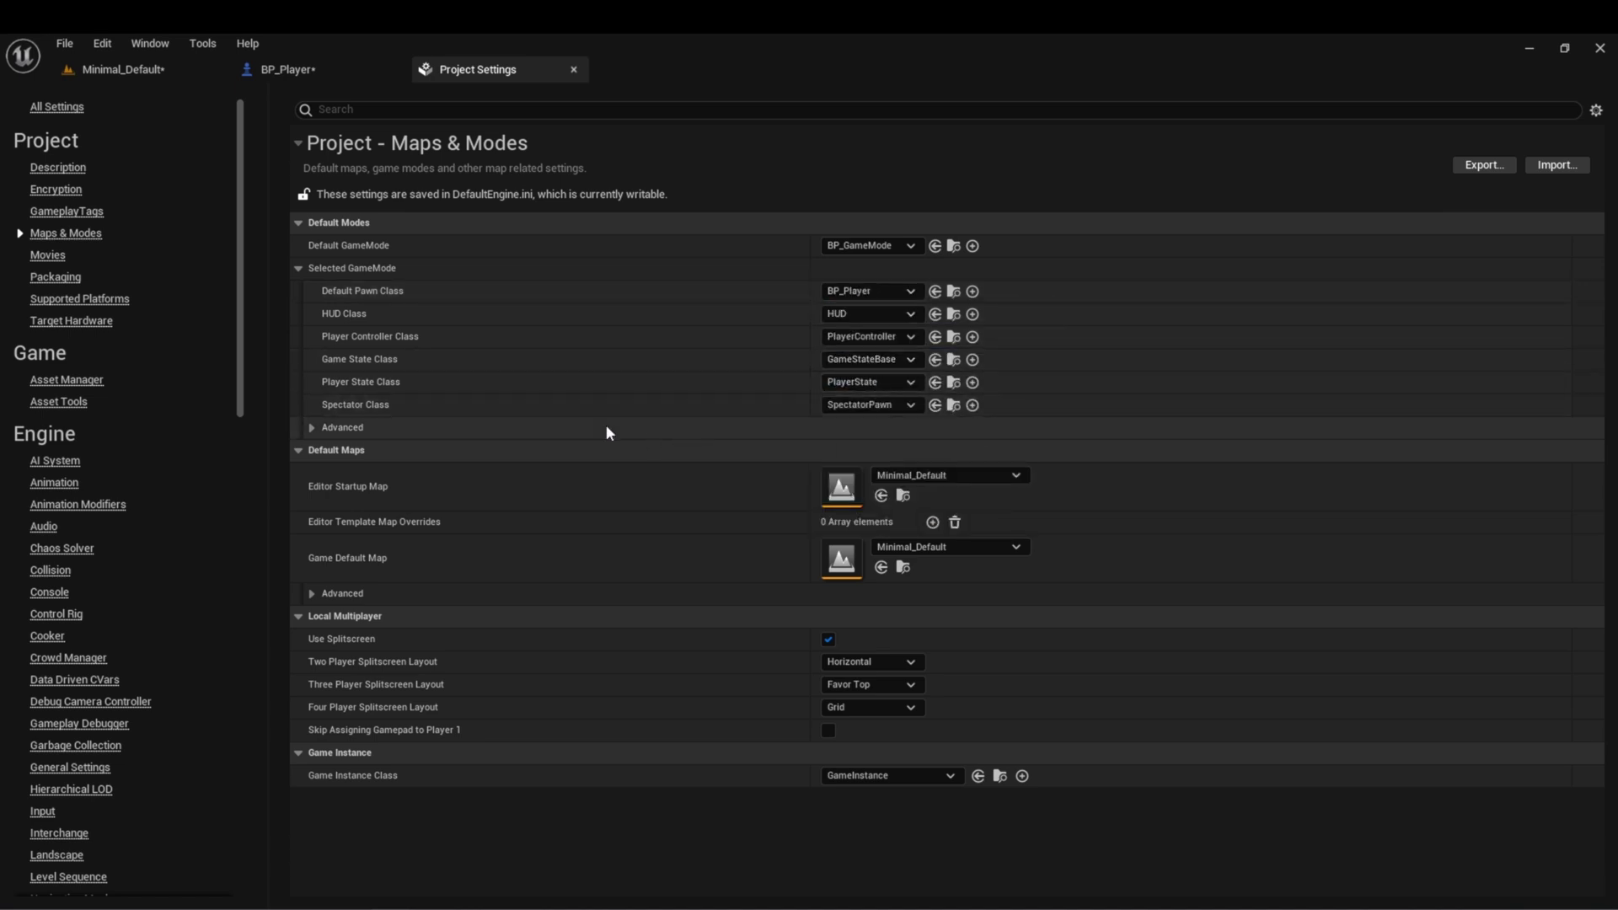
- Add an action mapping named Jump in the project's engine Input settings
{"action": "key", "text": "ctrl+f"}
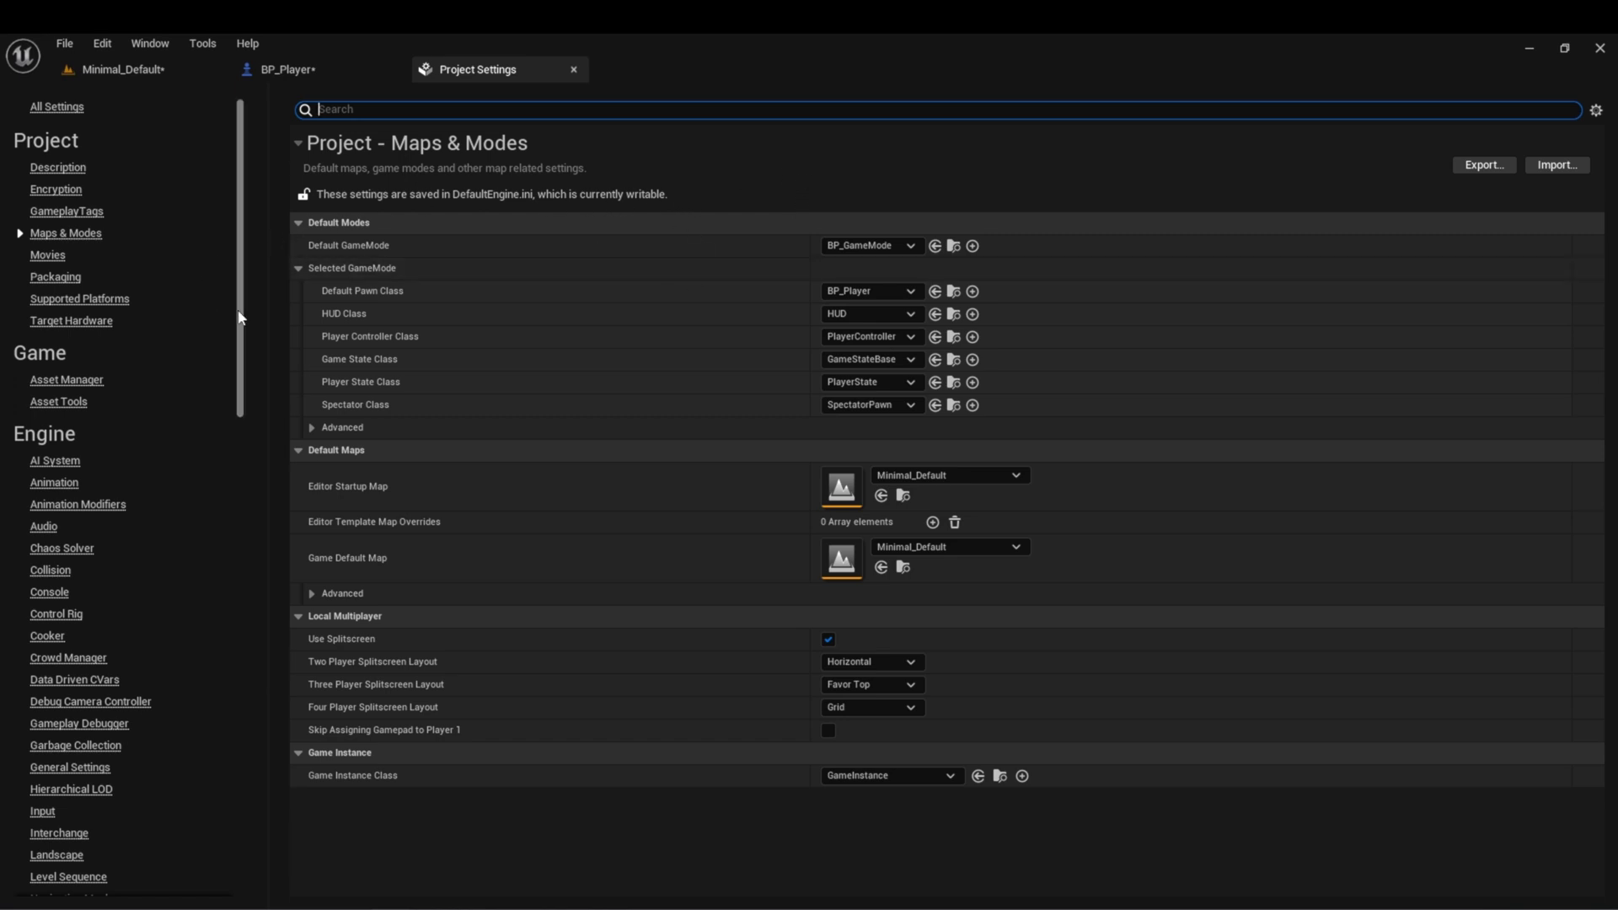
{"action": "left_click_drag", "start_coordinate": [238, 317], "coordinate": [239, 460]}
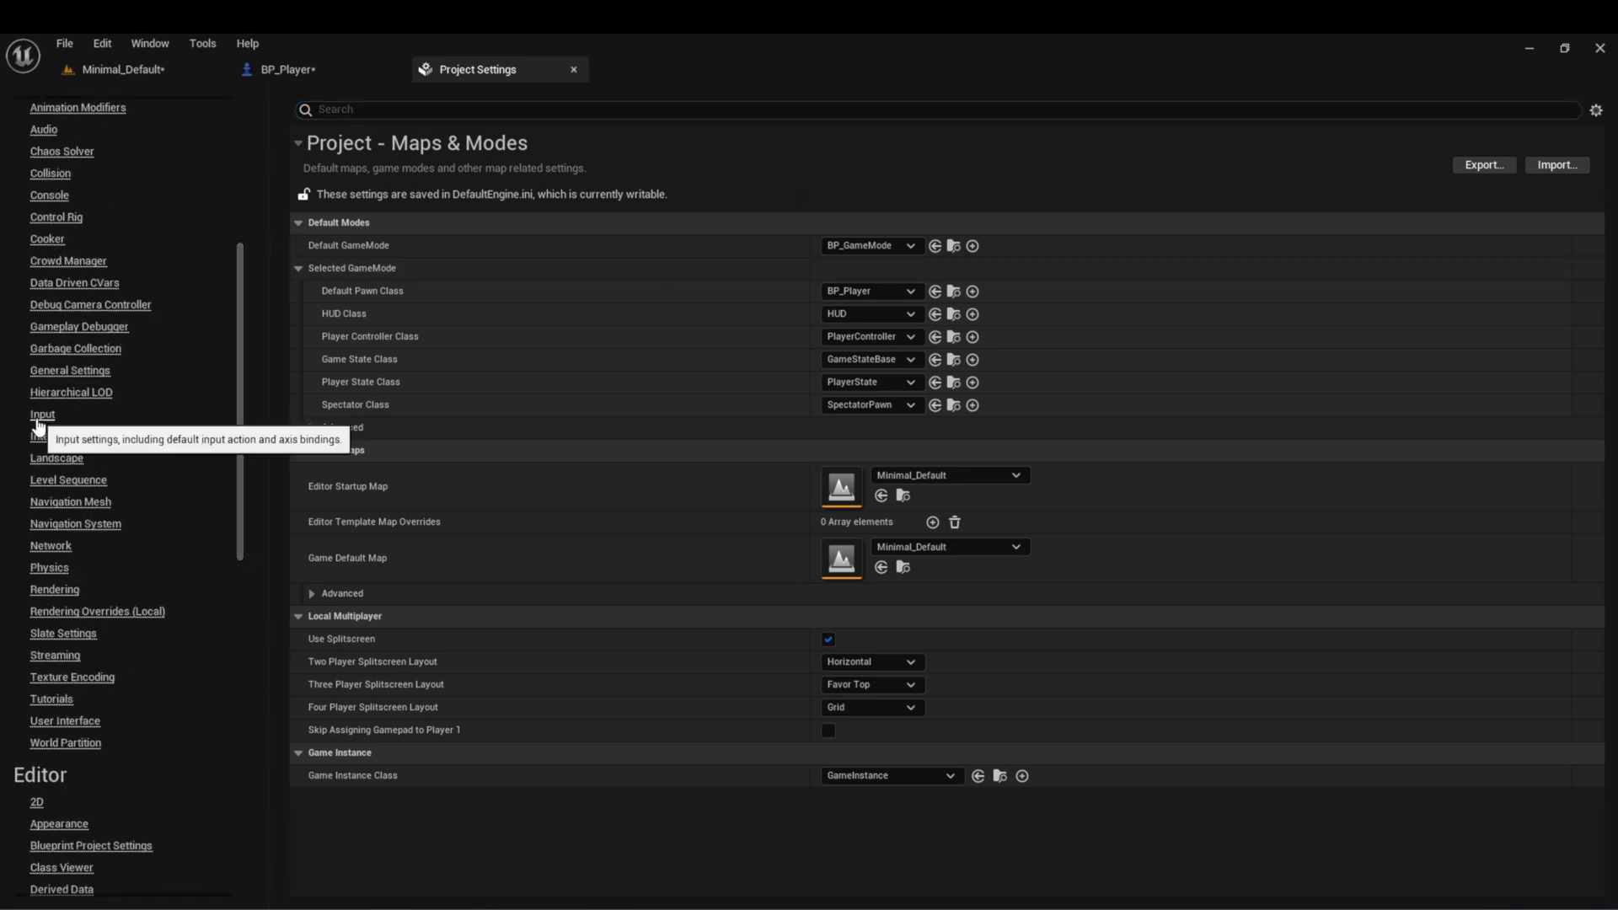
{"action": "left_click", "coordinate": [41, 417]}
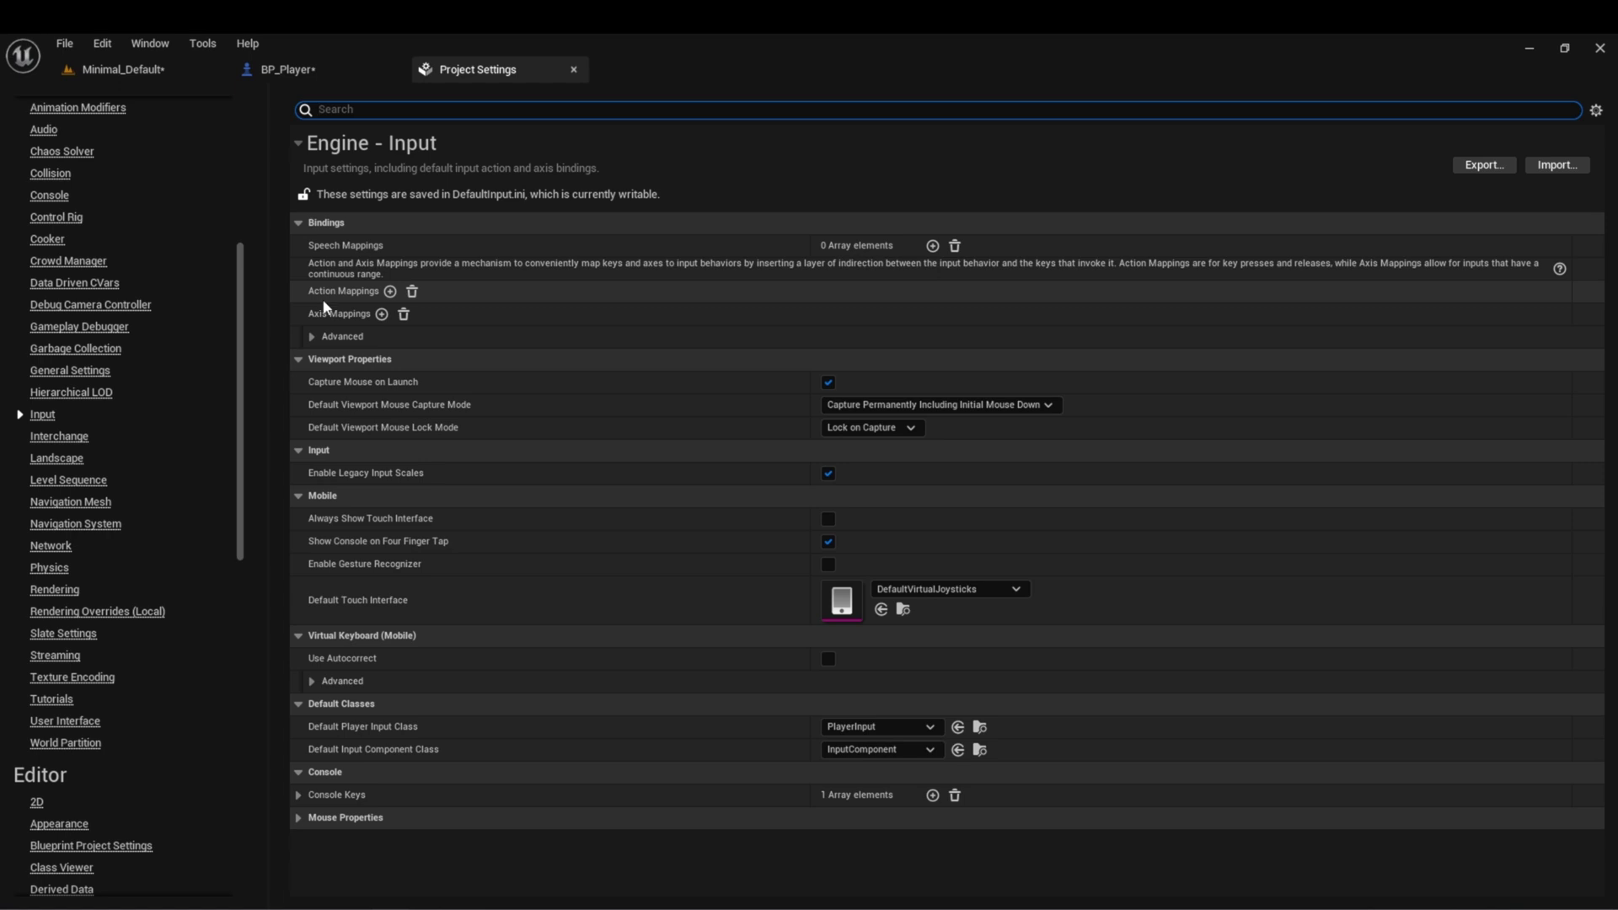
{"action": "left_click", "coordinate": [389, 291]}
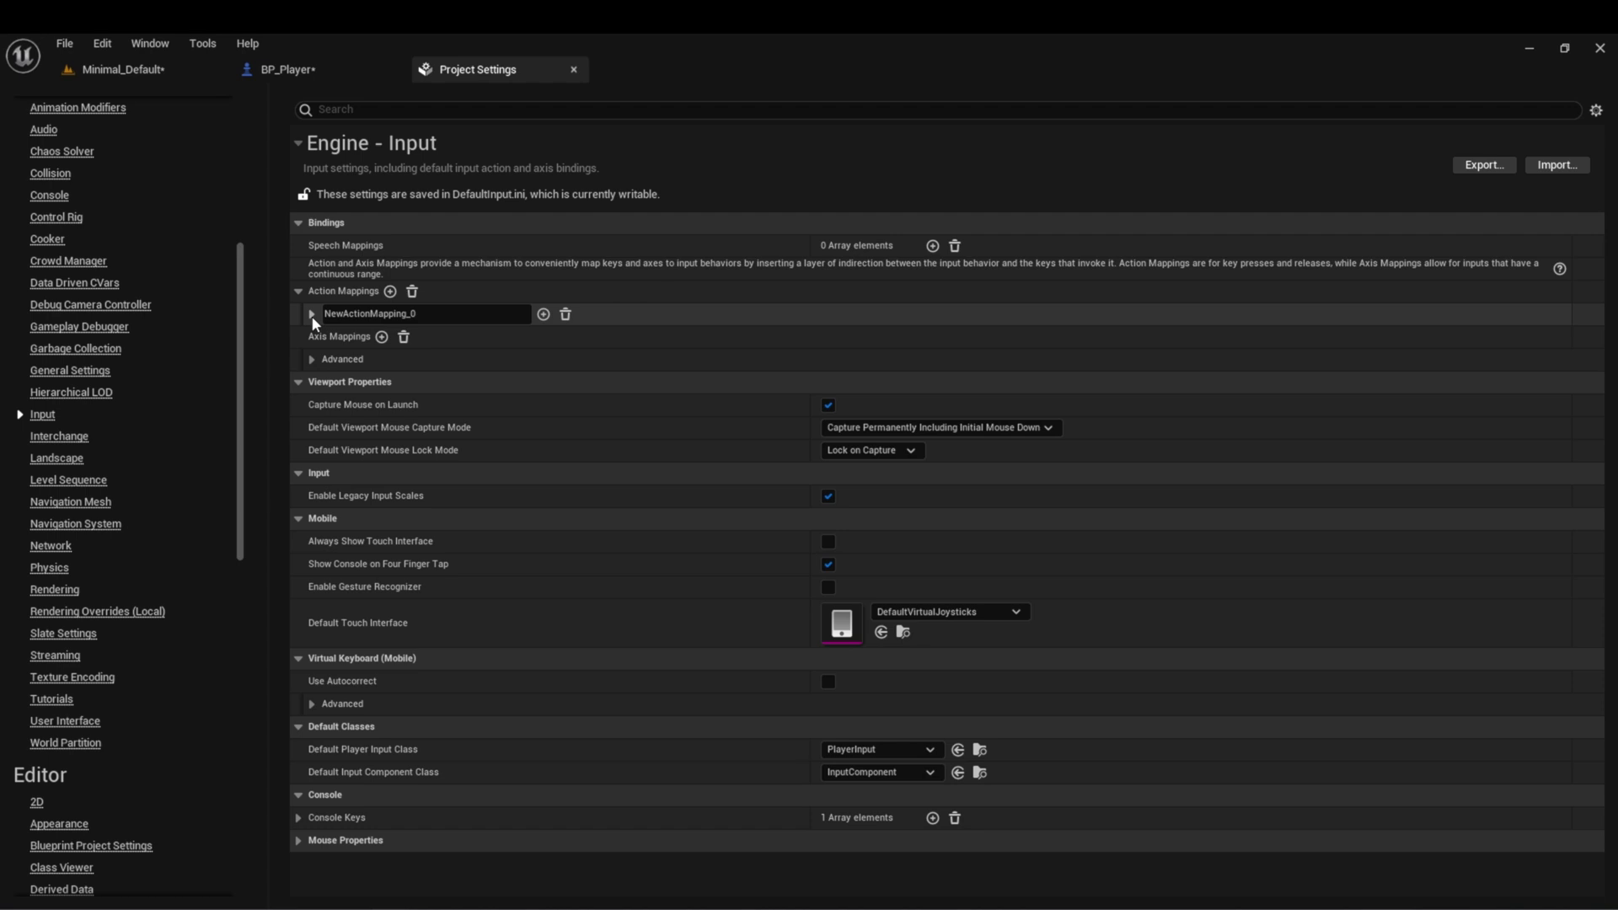
{"action": "left_click", "coordinate": [311, 315]}
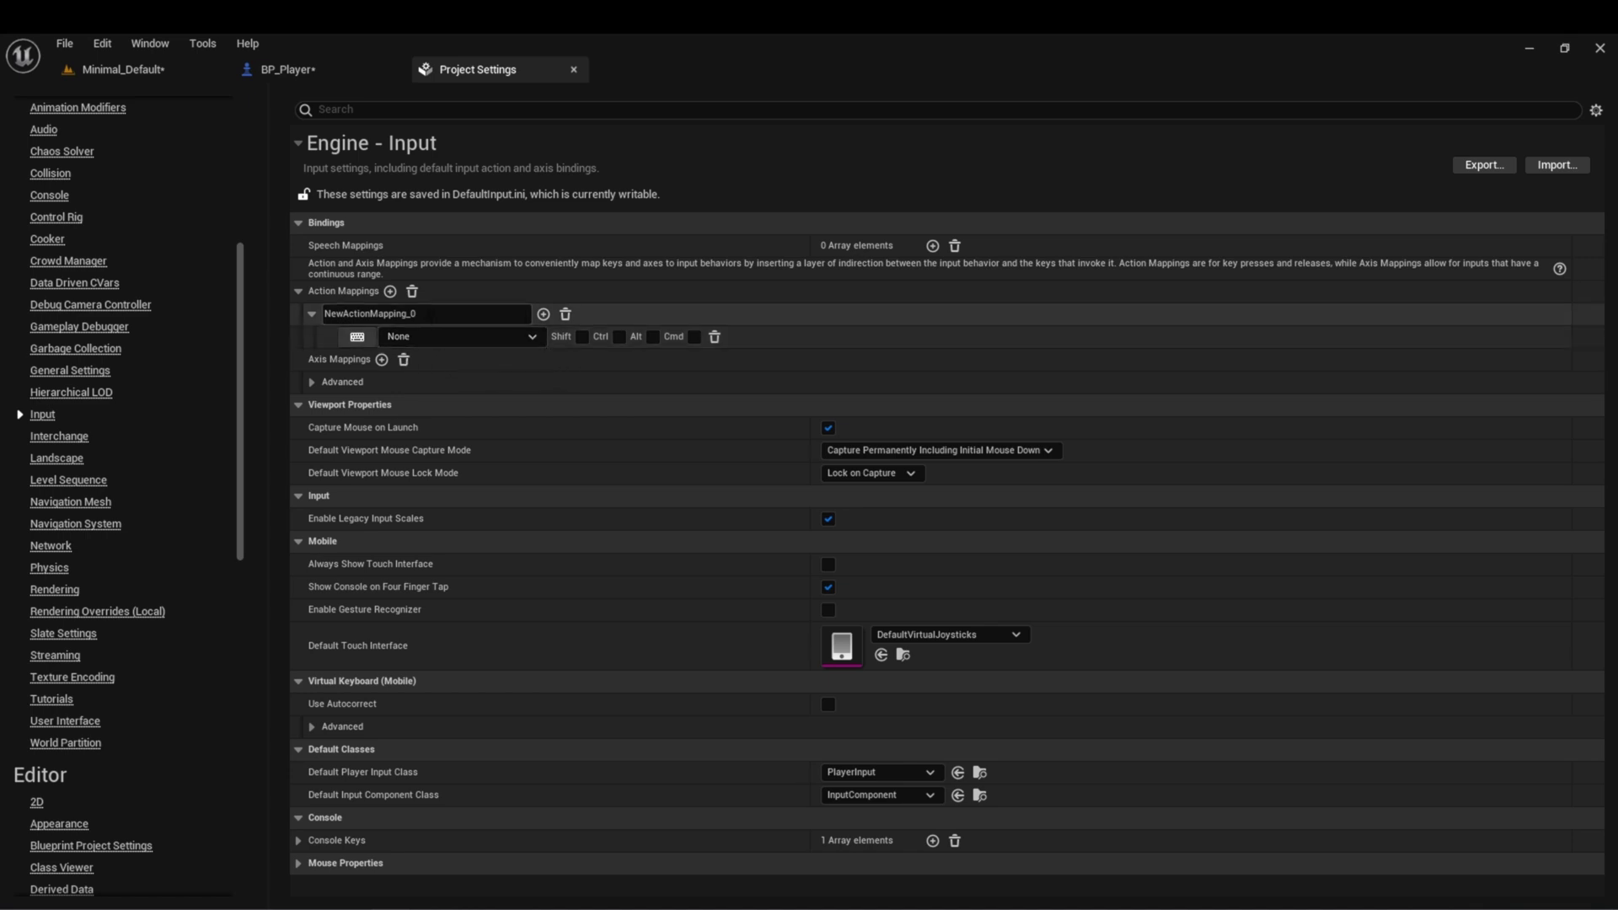
{"action": "left_click", "coordinate": [427, 312]}
{"action": "type", "text": "Jump"}
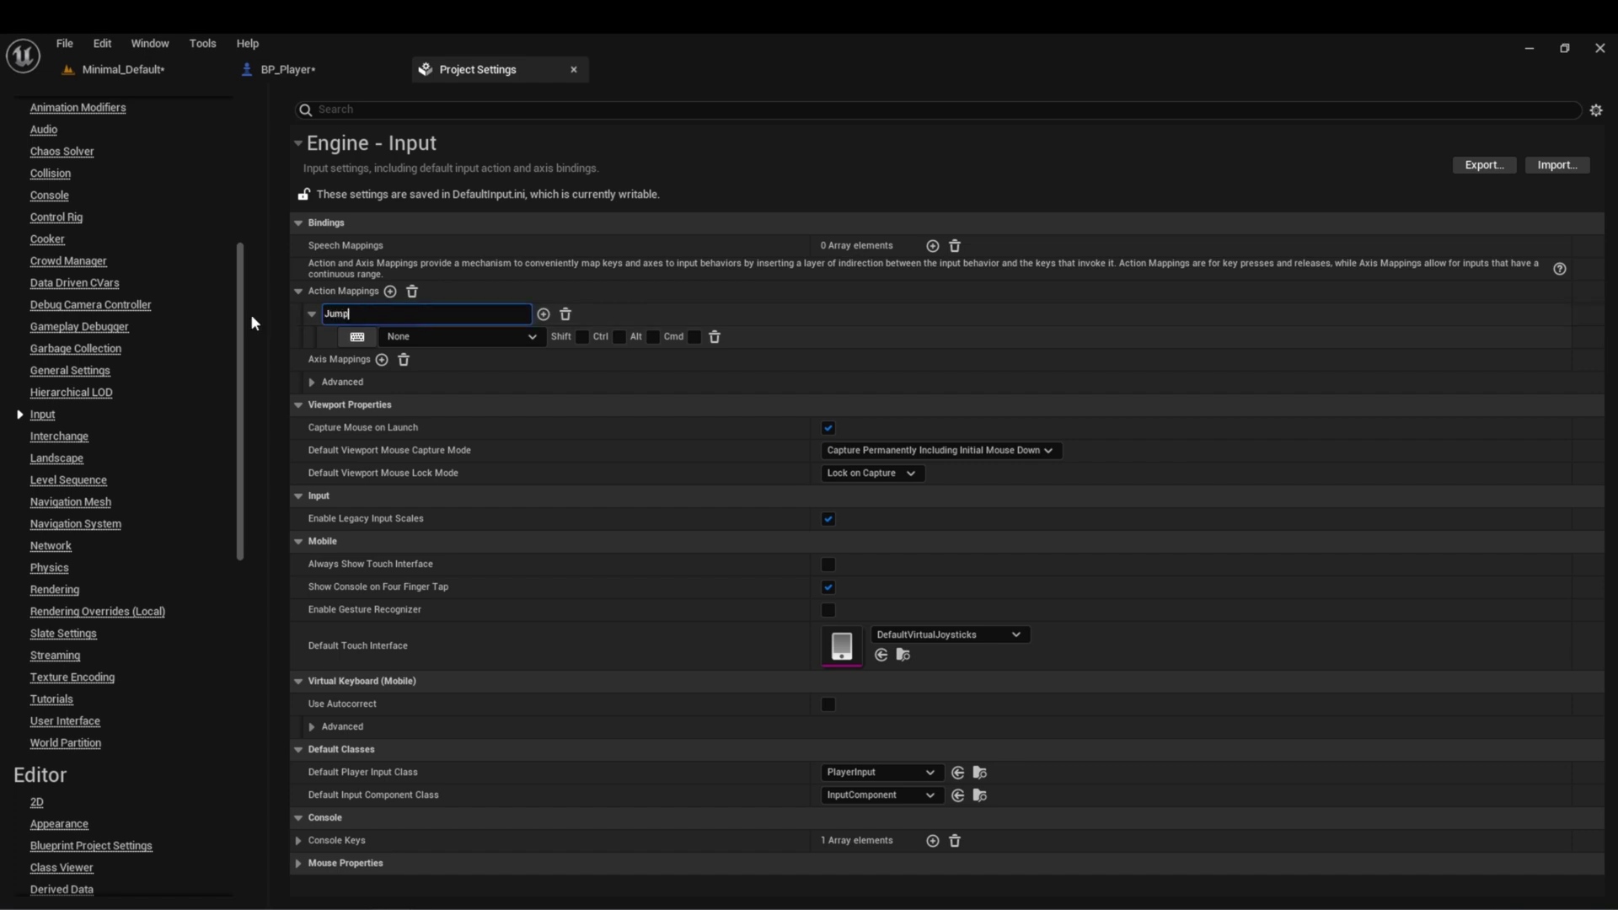
{"action": "key", "text": "Return"}
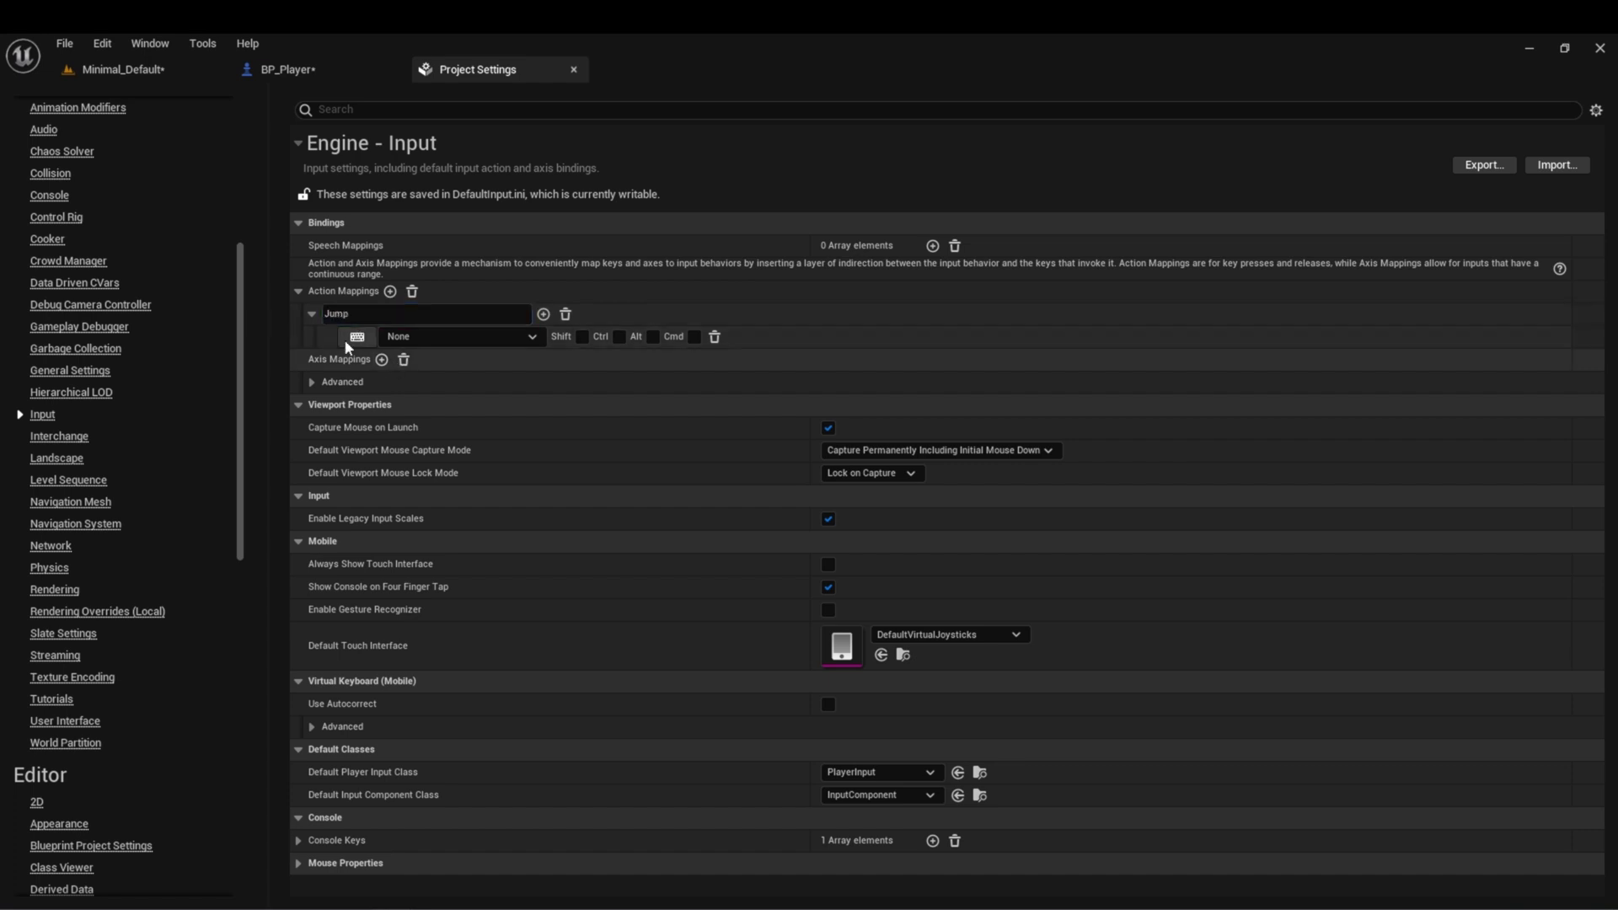
- Bind the Jump action mapping to Space Bar
{"action": "left_click", "coordinate": [530, 336]}
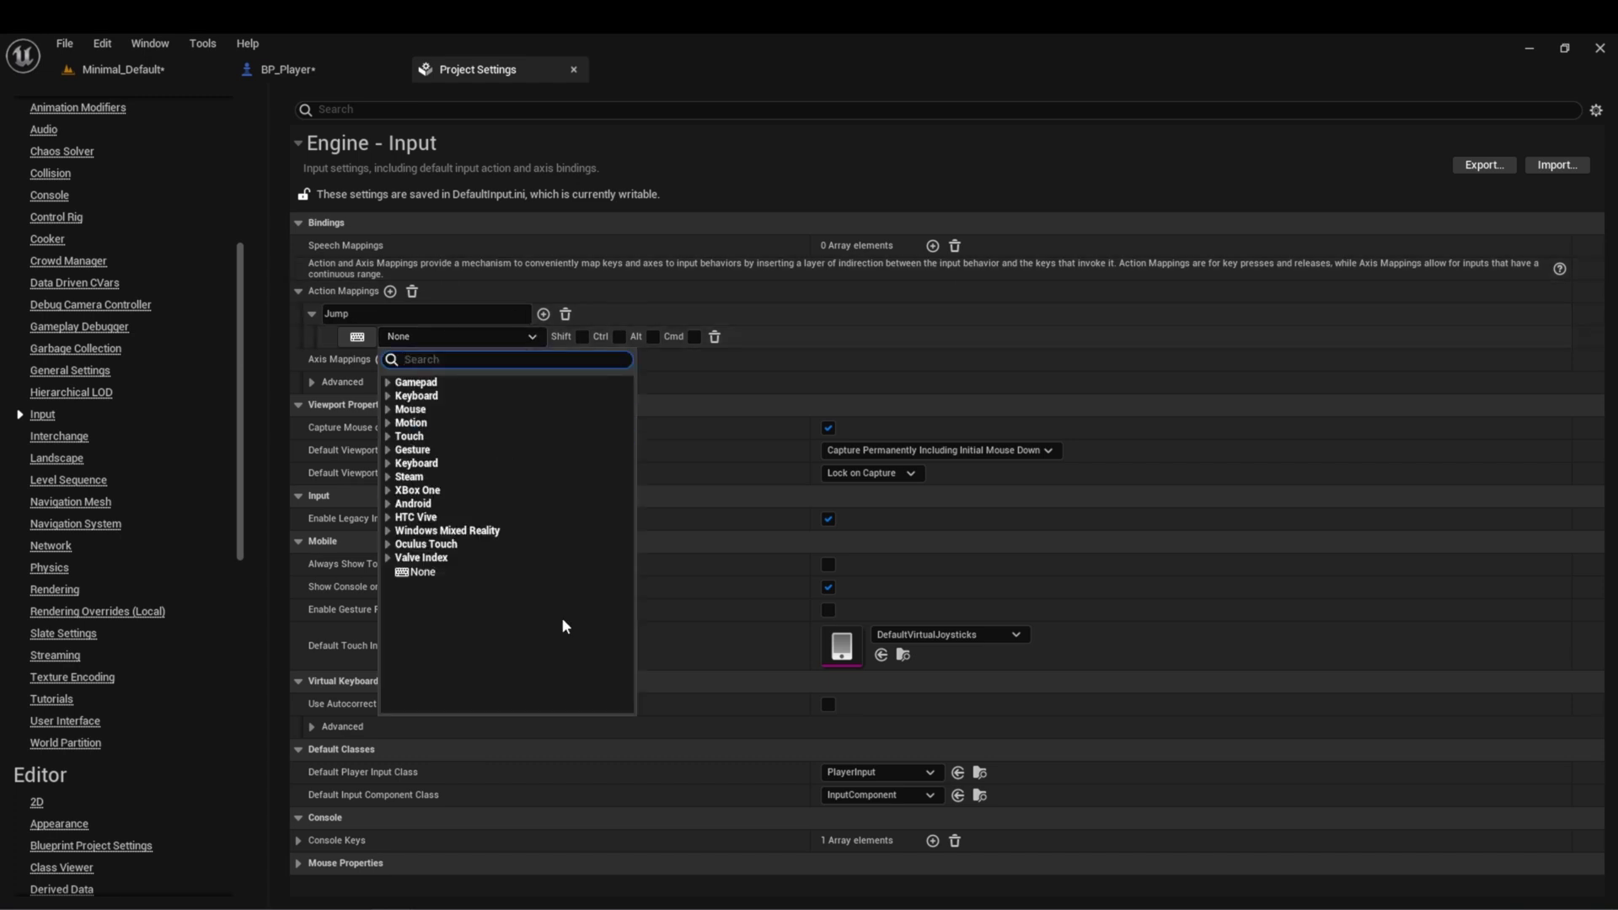
{"action": "left_click", "coordinate": [531, 337]}
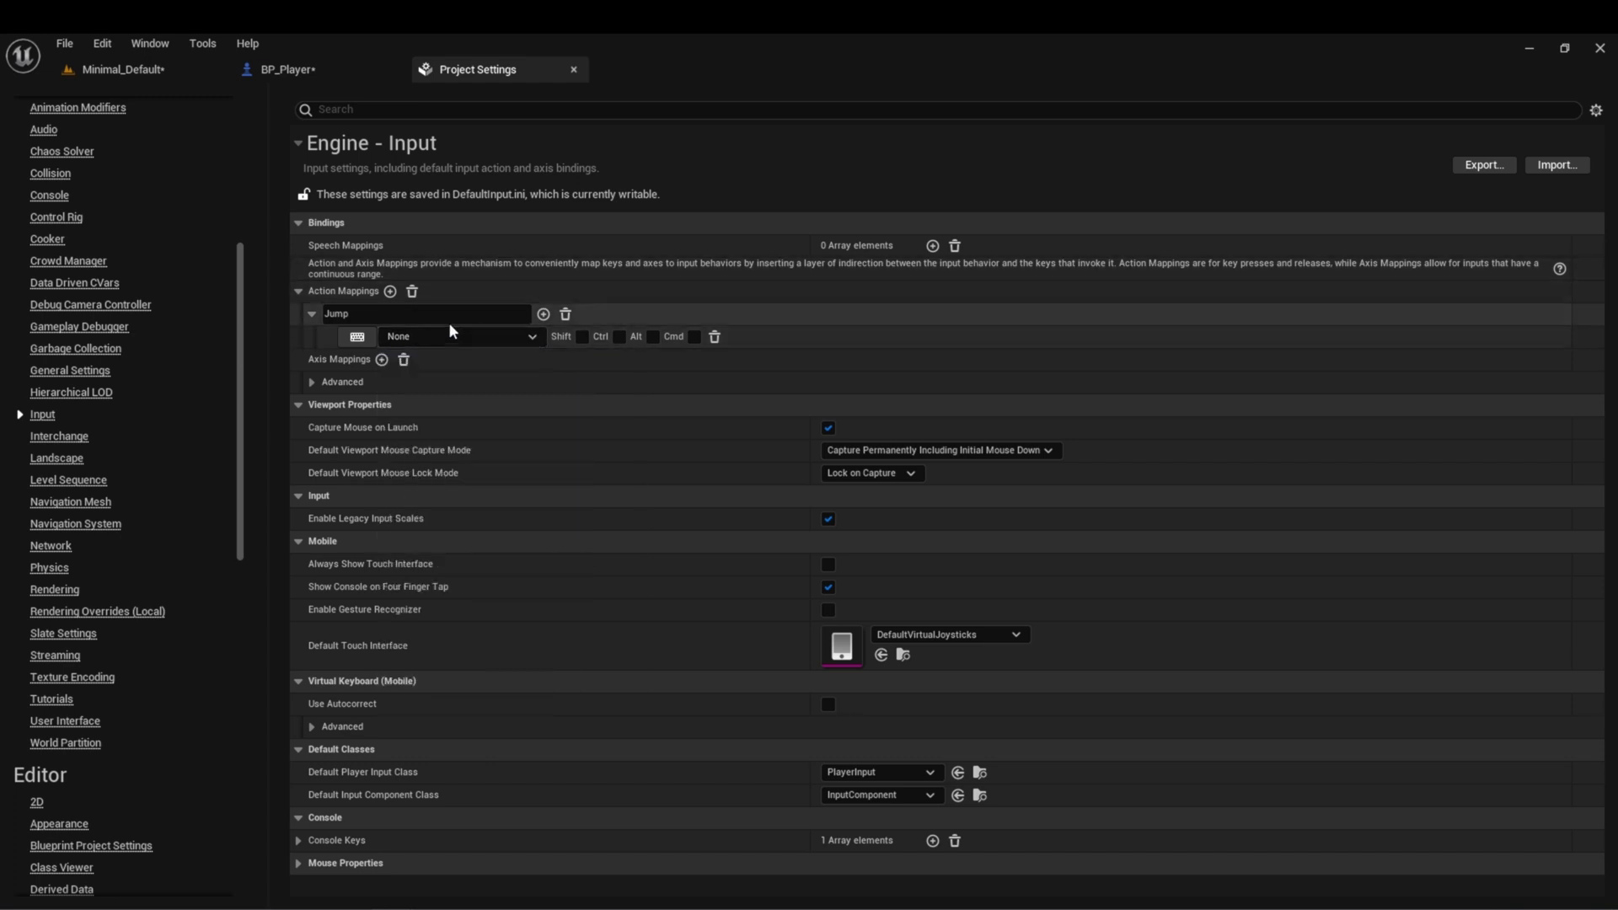
{"action": "left_click", "coordinate": [356, 337]}
{"action": "key", "text": "space"}
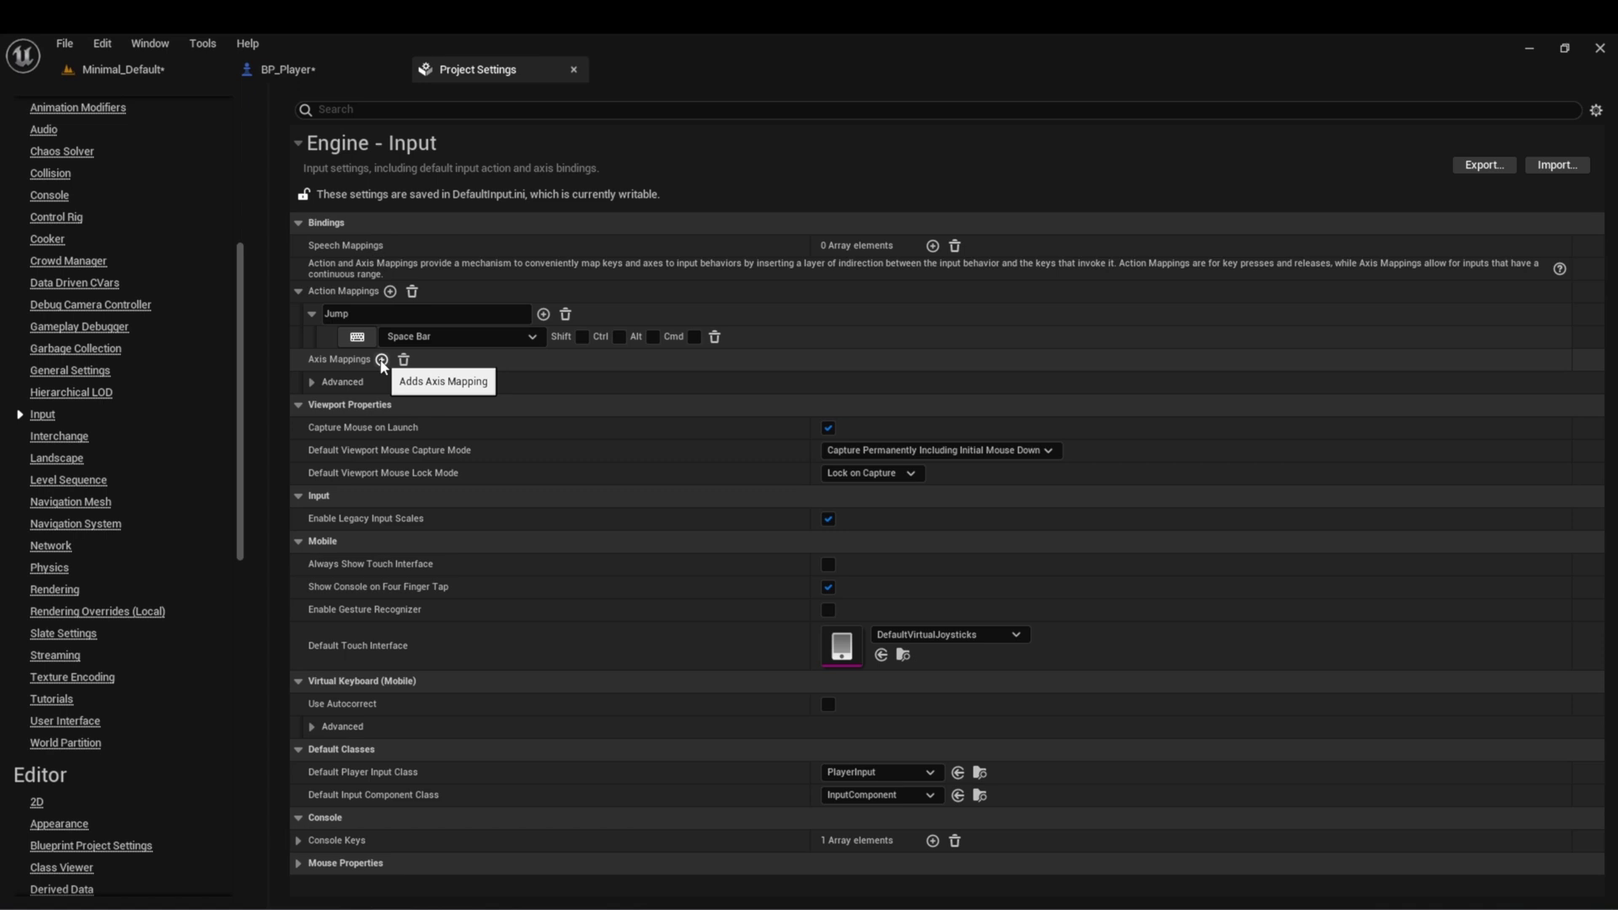
- Add an axis mapping named MoveForward and bind it to the W key
{"action": "left_click", "coordinate": [382, 360]}
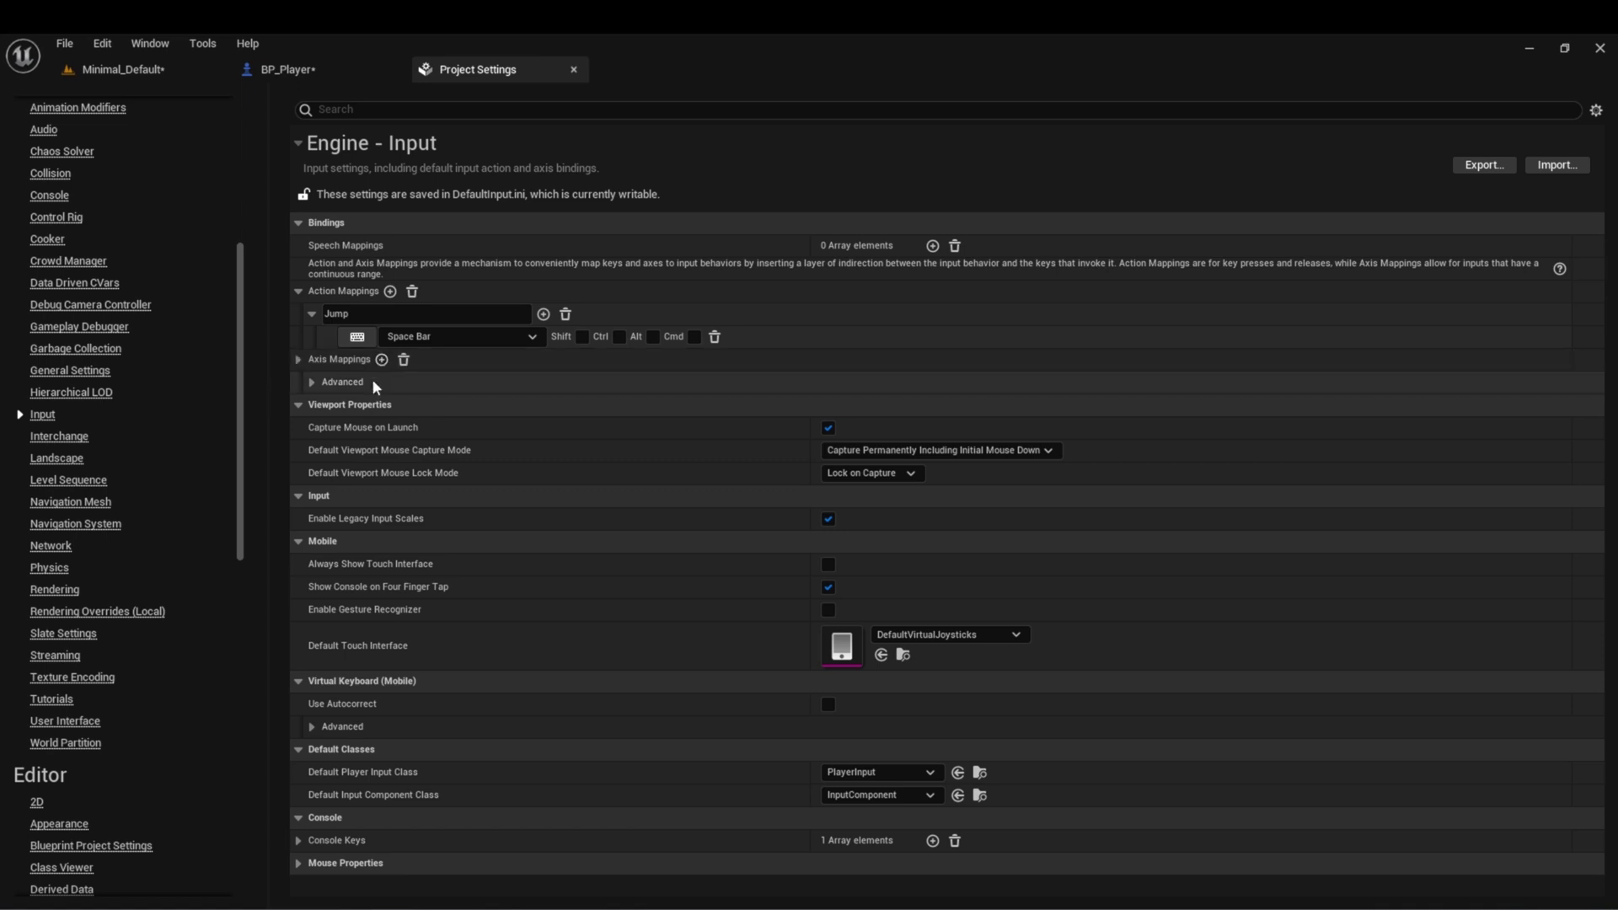
{"action": "left_click", "coordinate": [298, 360]}
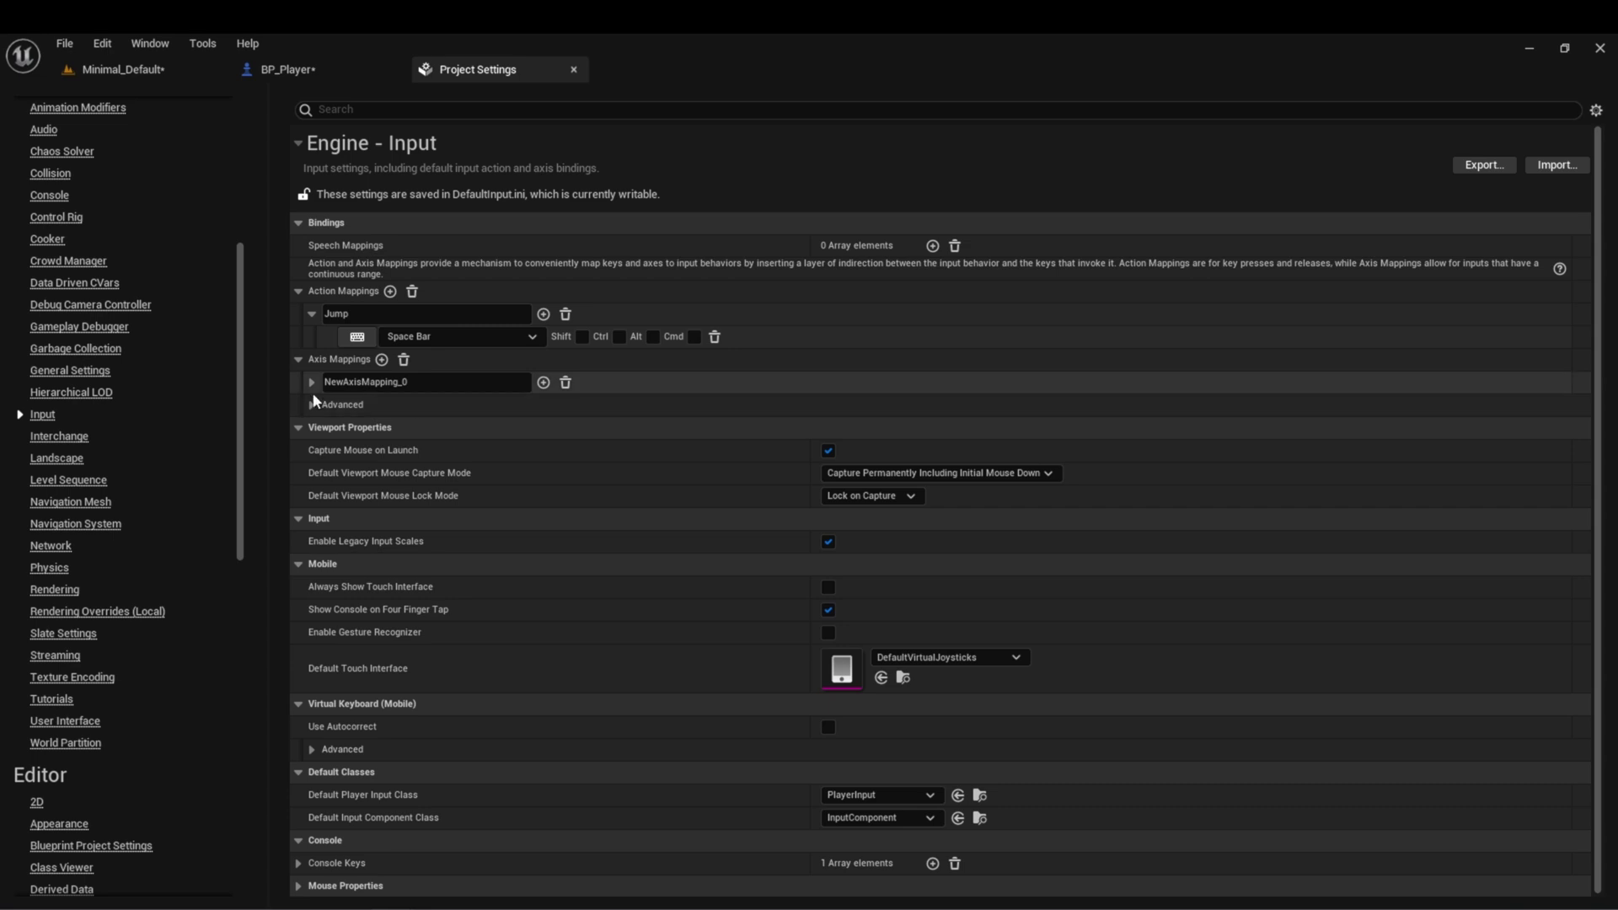
{"action": "left_click", "coordinate": [312, 384]}
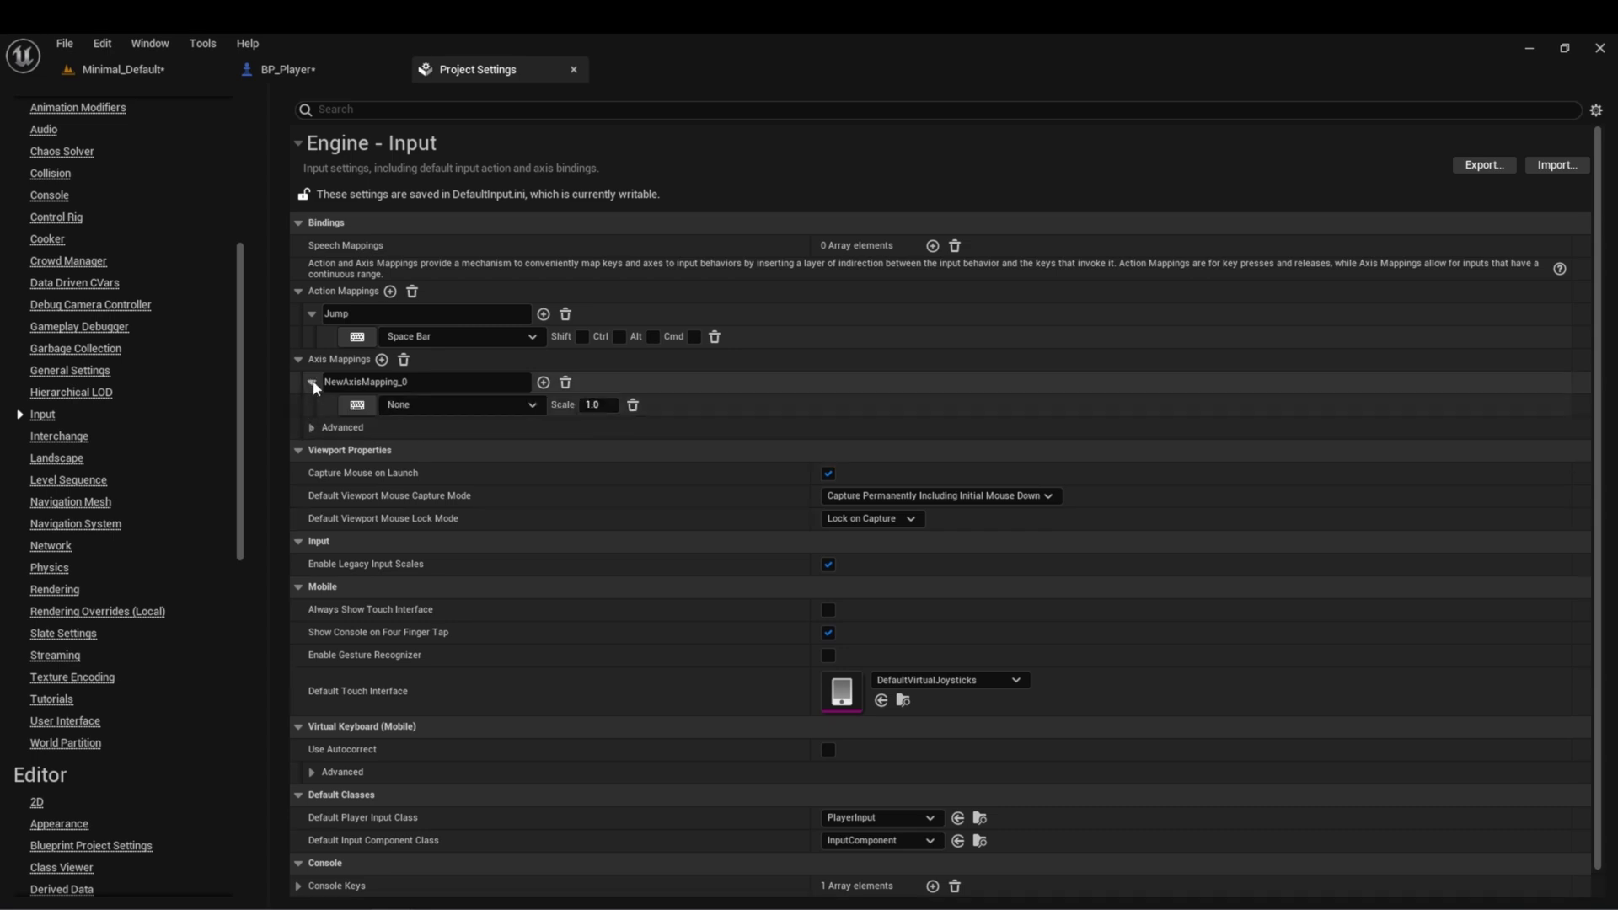
{"action": "left_click", "coordinate": [404, 382]}
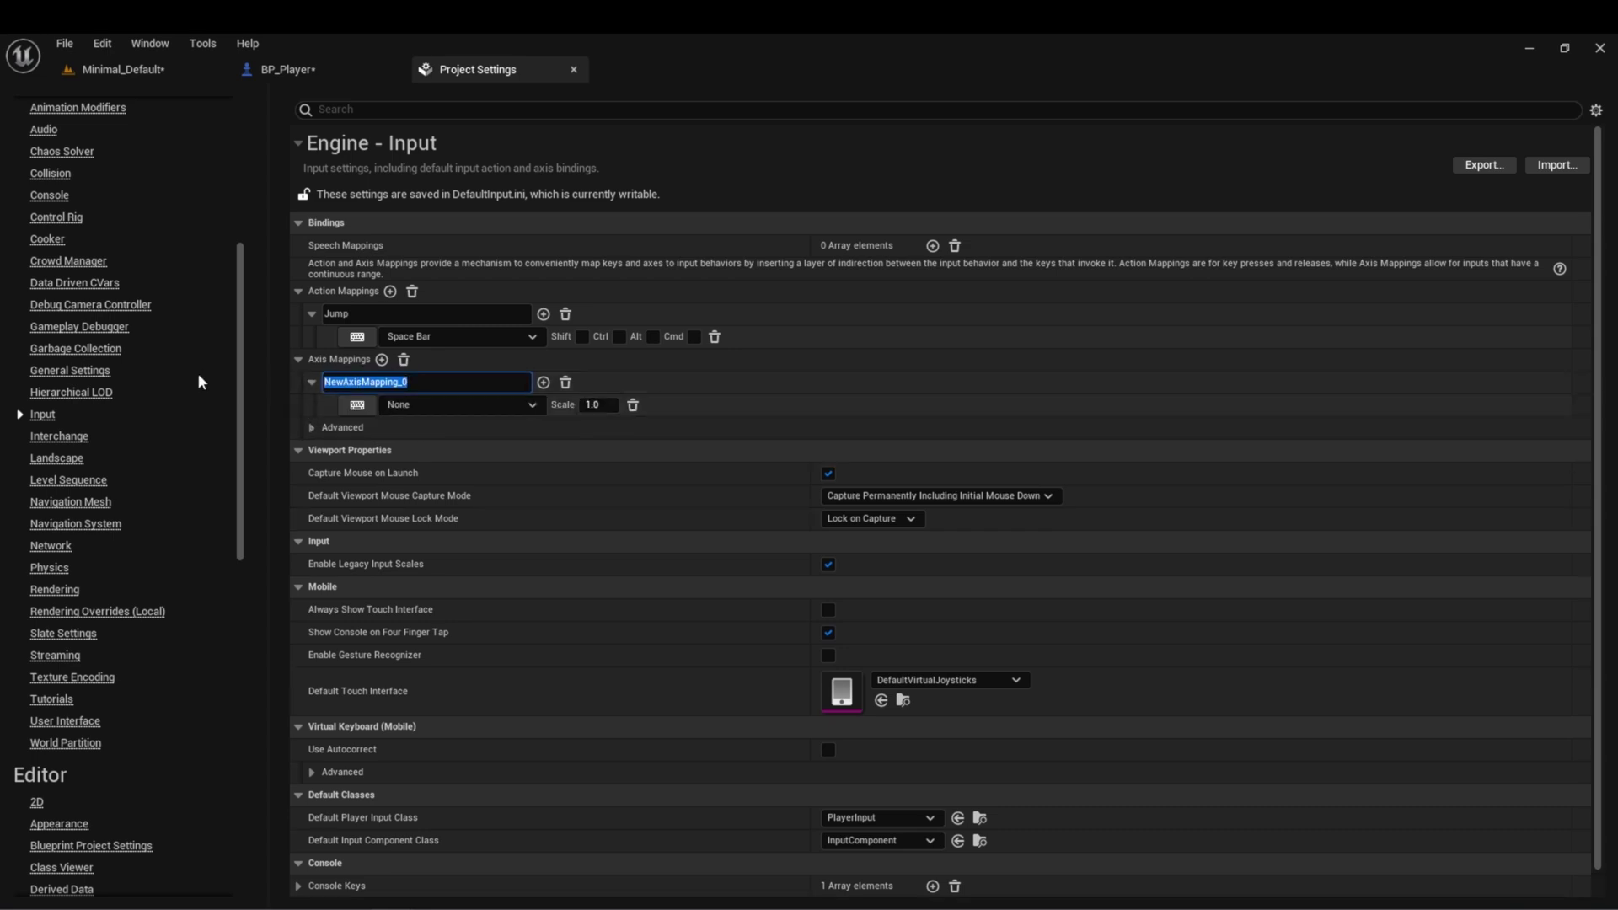
{"action": "type", "text": "MoveForward"}
{"action": "key", "text": "Return"}
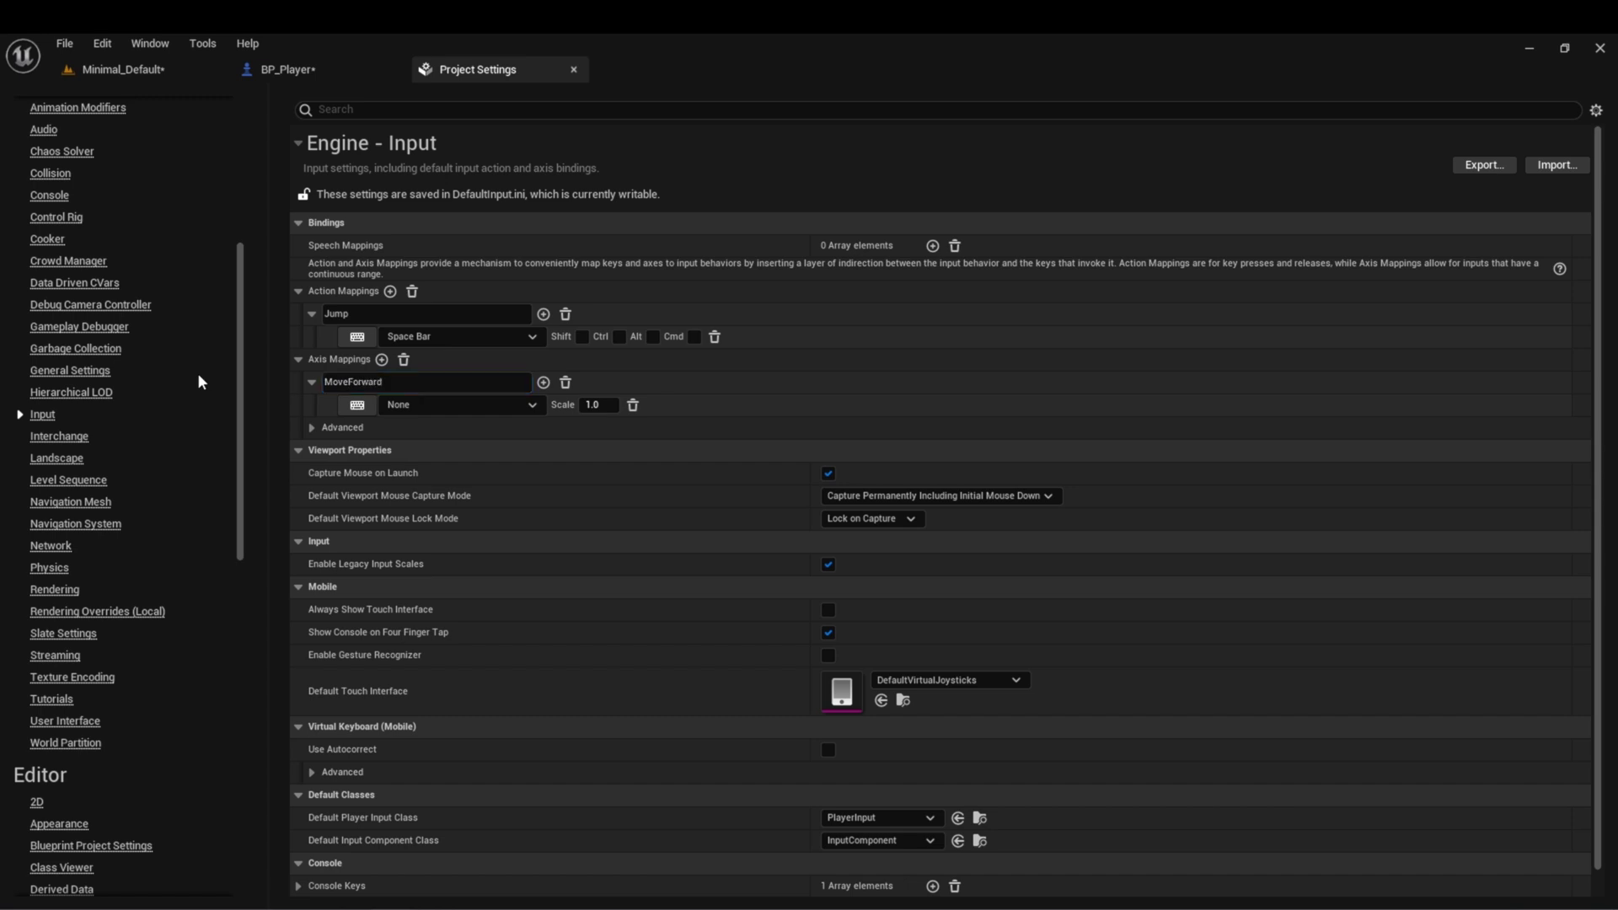
{"action": "left_click", "coordinate": [359, 412]}
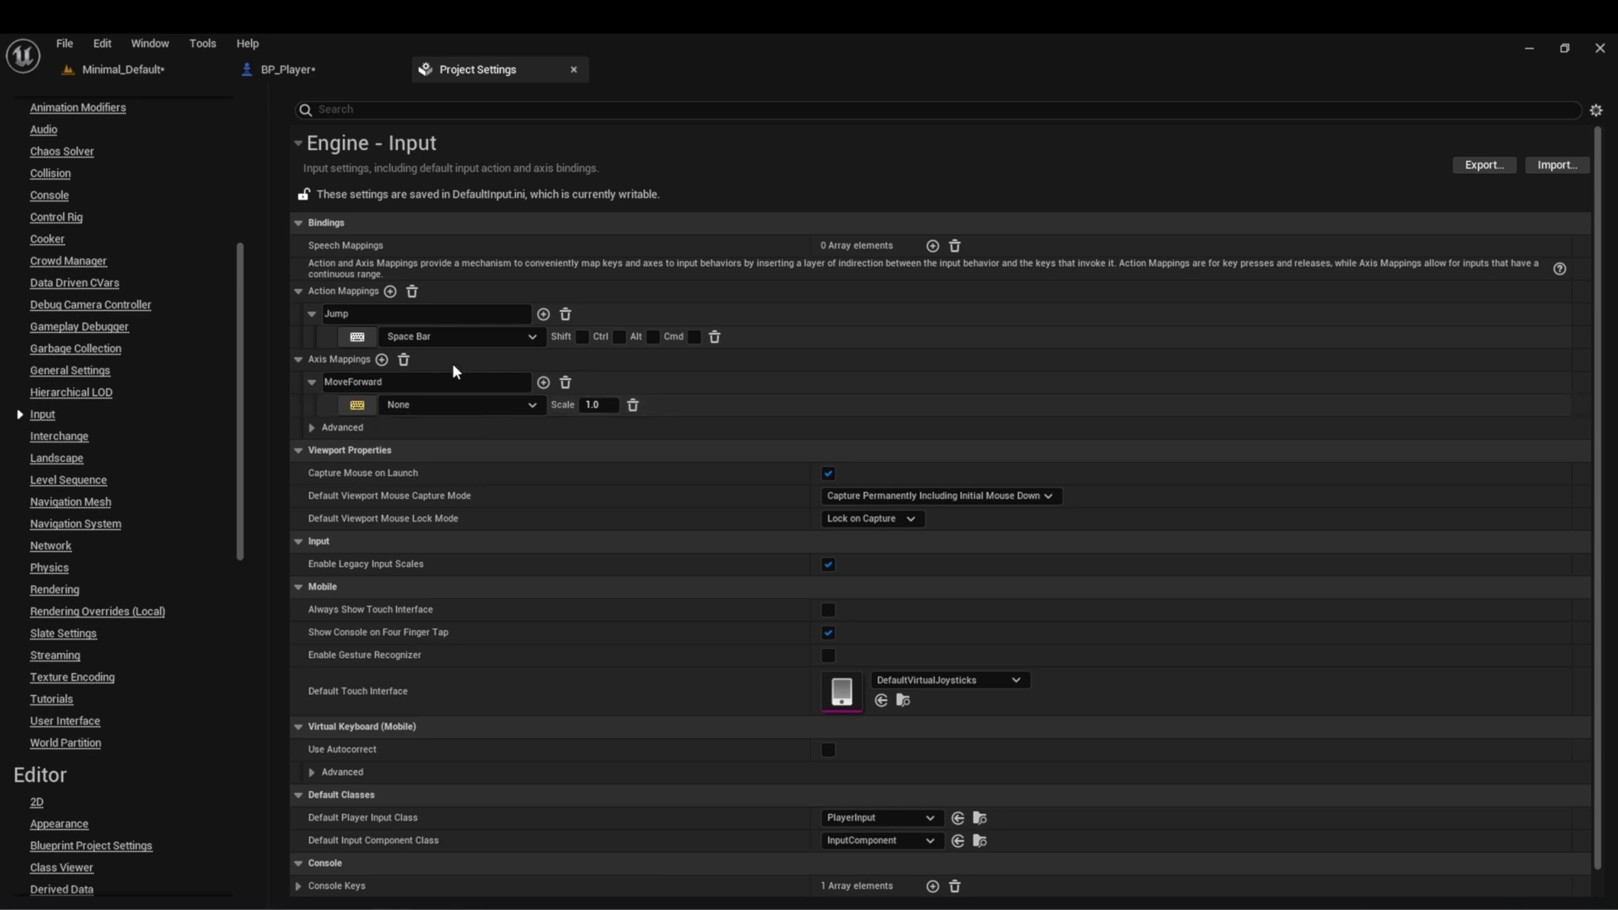
{"action": "key", "text": "w"}
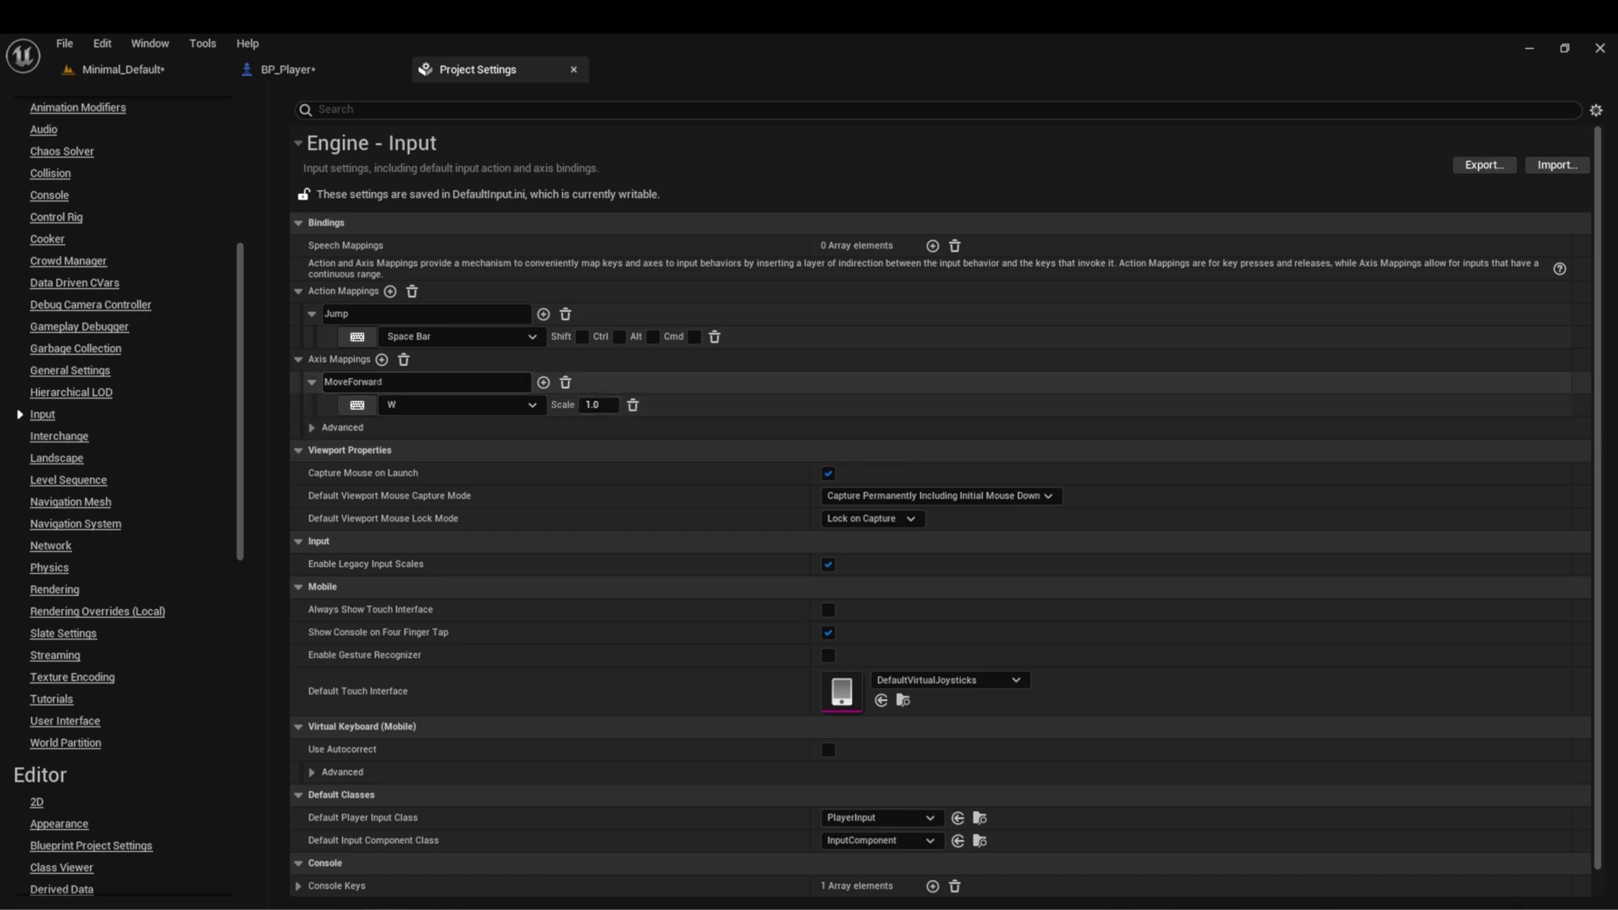
- Add a second key to the MoveForward axis mapping, bound to S with a scale of -1.0
{"action": "left_click", "coordinate": [415, 384]}
{"action": "left_click", "coordinate": [544, 383]}
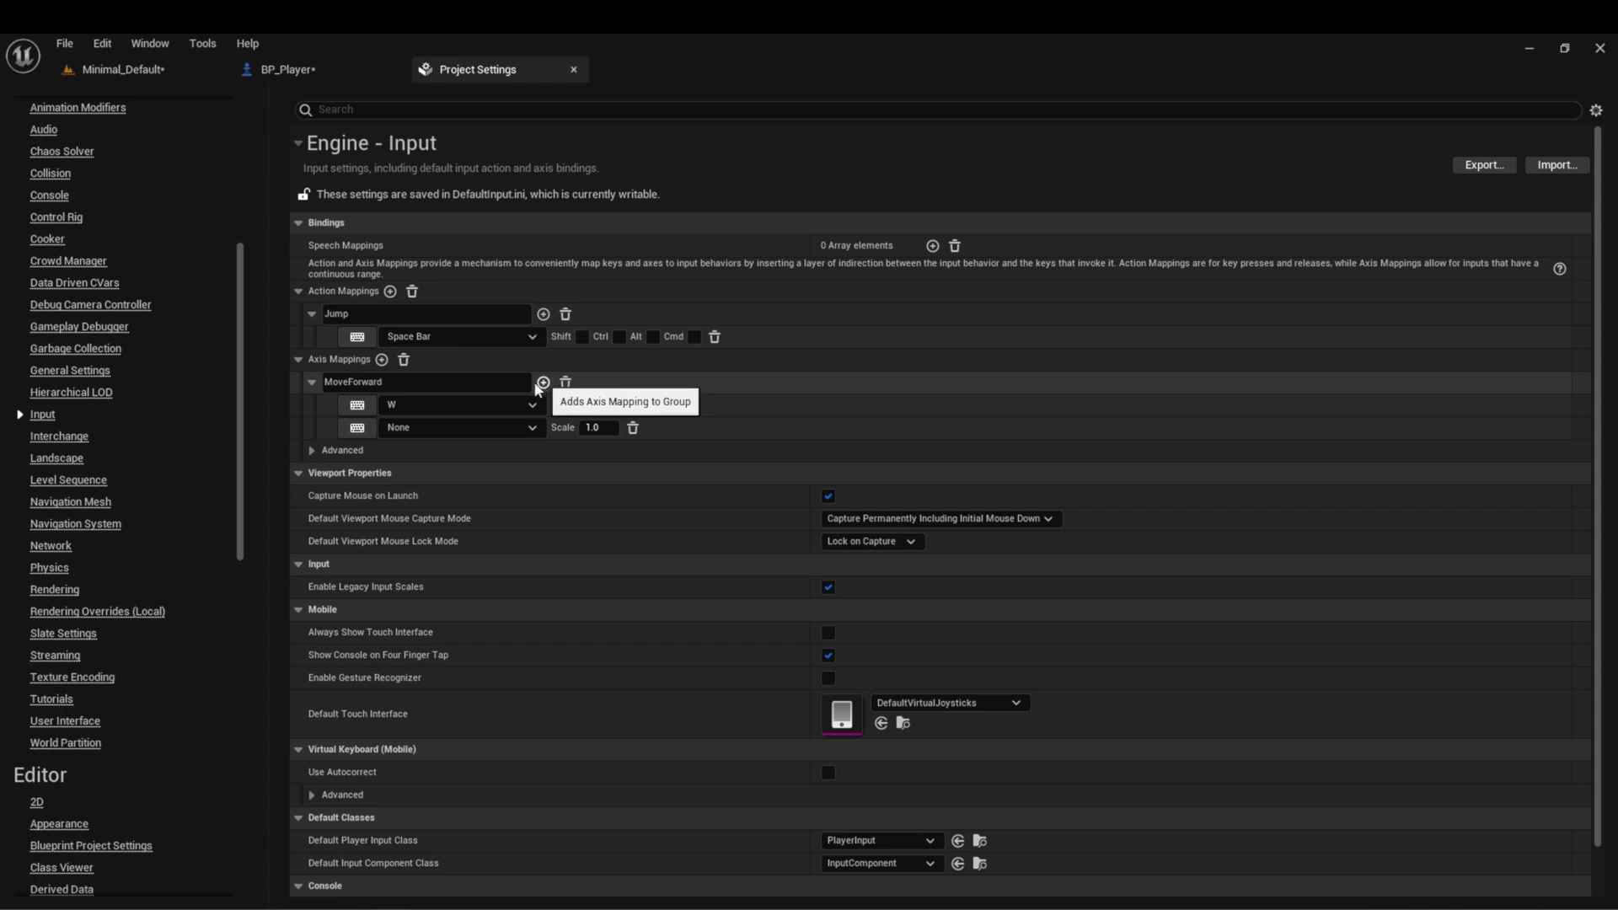
{"action": "left_click", "coordinate": [357, 430]}
{"action": "key", "text": "s"}
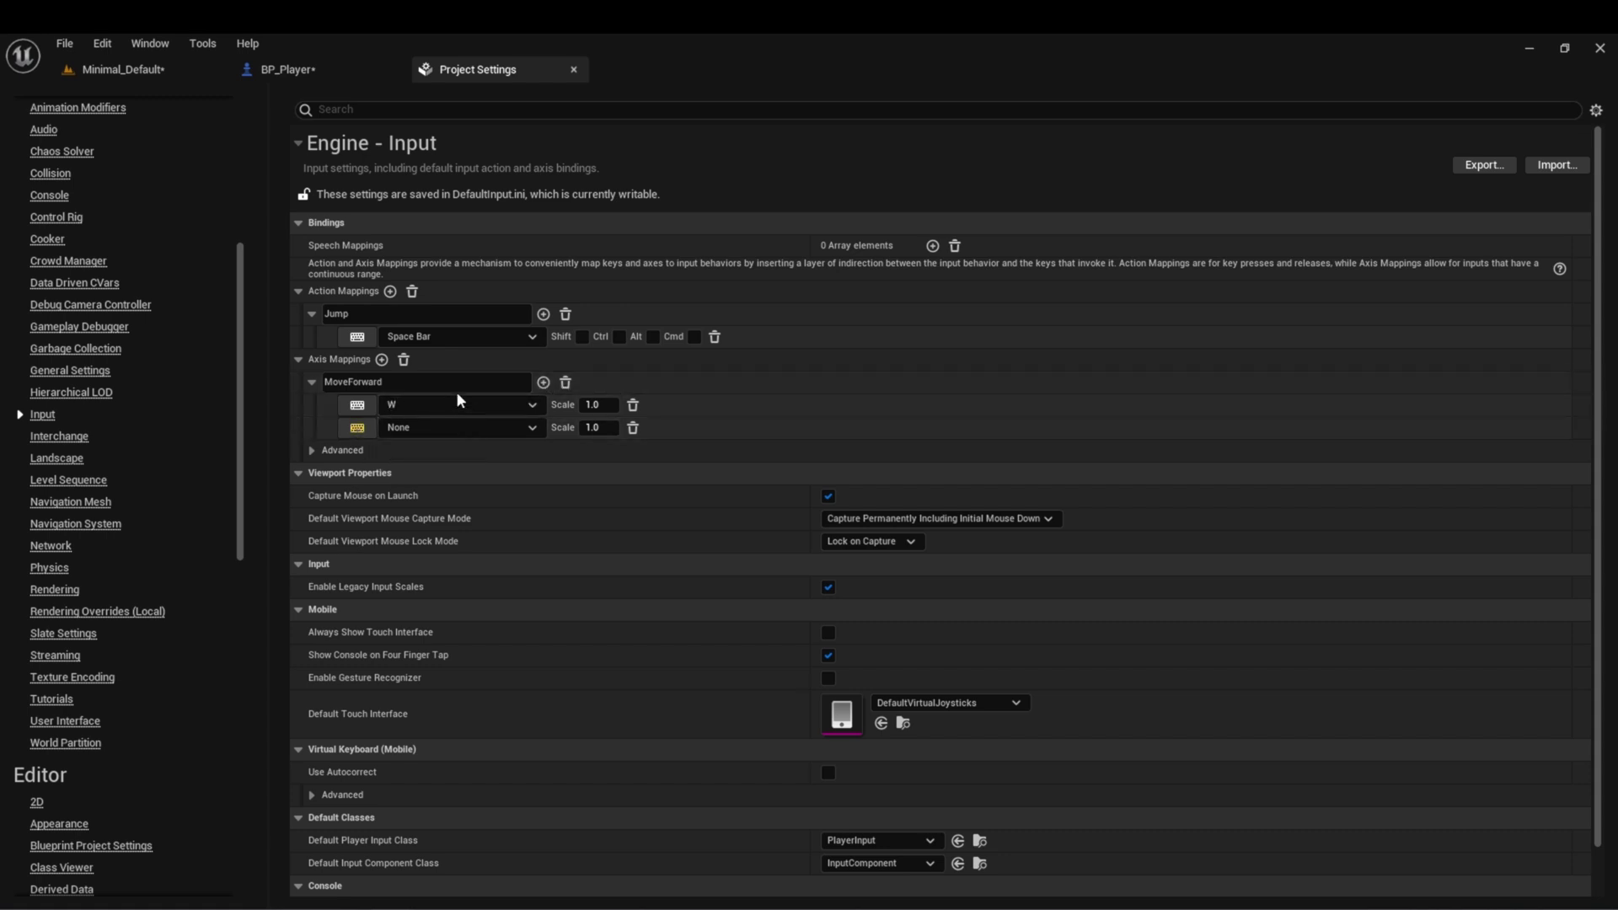
{"action": "left_click", "coordinate": [598, 427]}
{"action": "type", "text": "-1.0"}
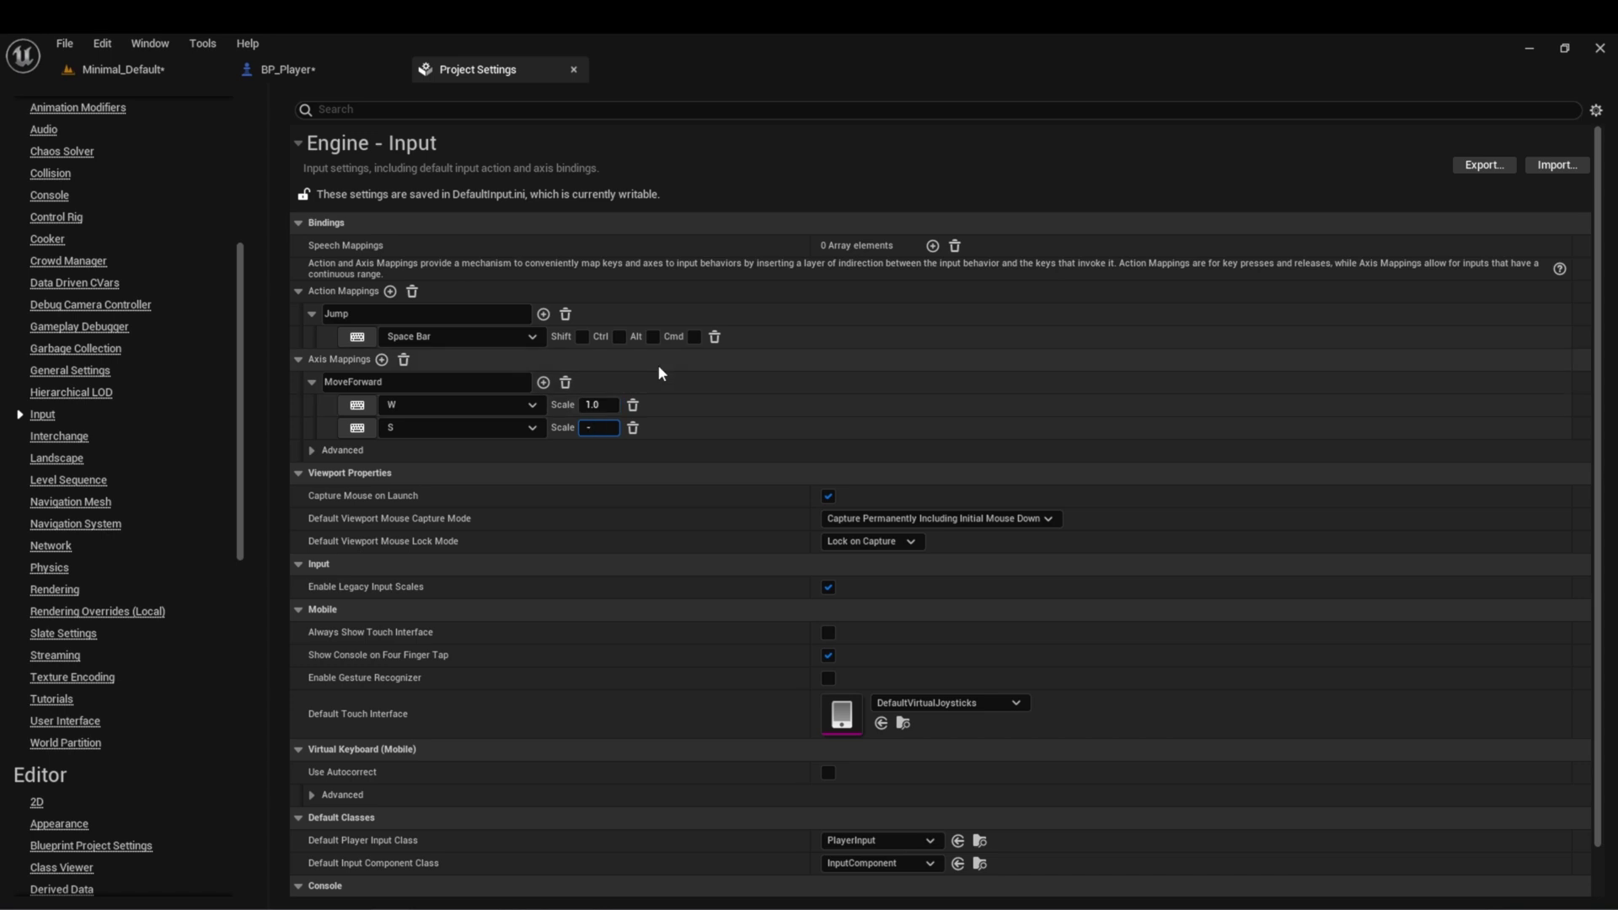
{"action": "key", "text": "Return"}
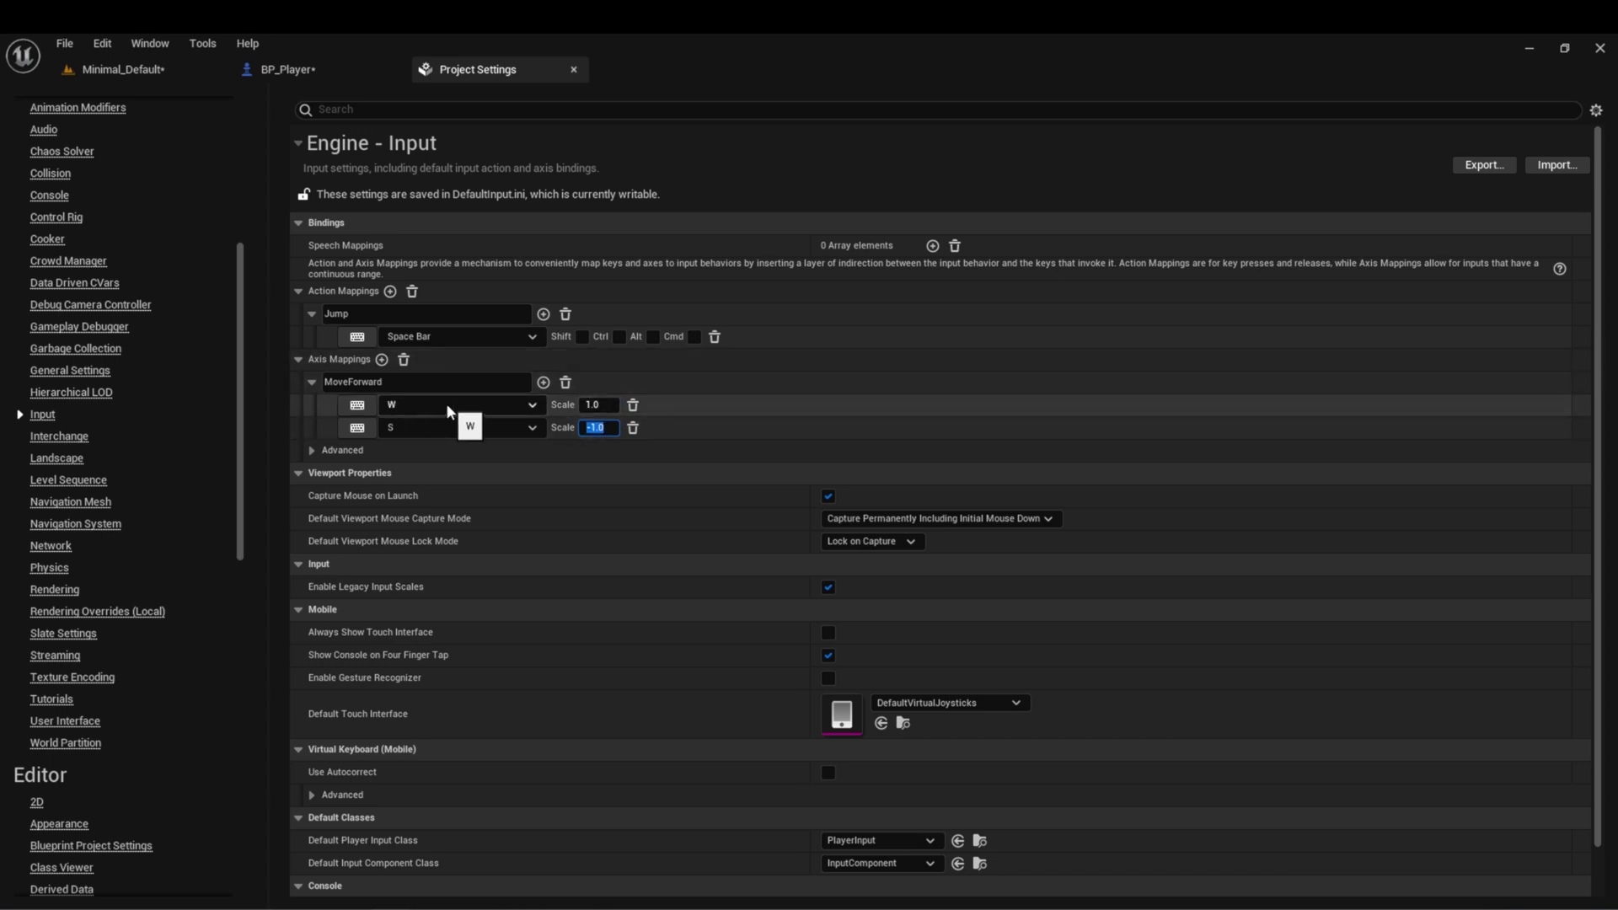
{"action": "left_click", "coordinate": [729, 402]}
- Add the MoveForward axis event to BP_Player's Event Graph and place it below Event BeginPlay
{"action": "left_click", "coordinate": [287, 69]}
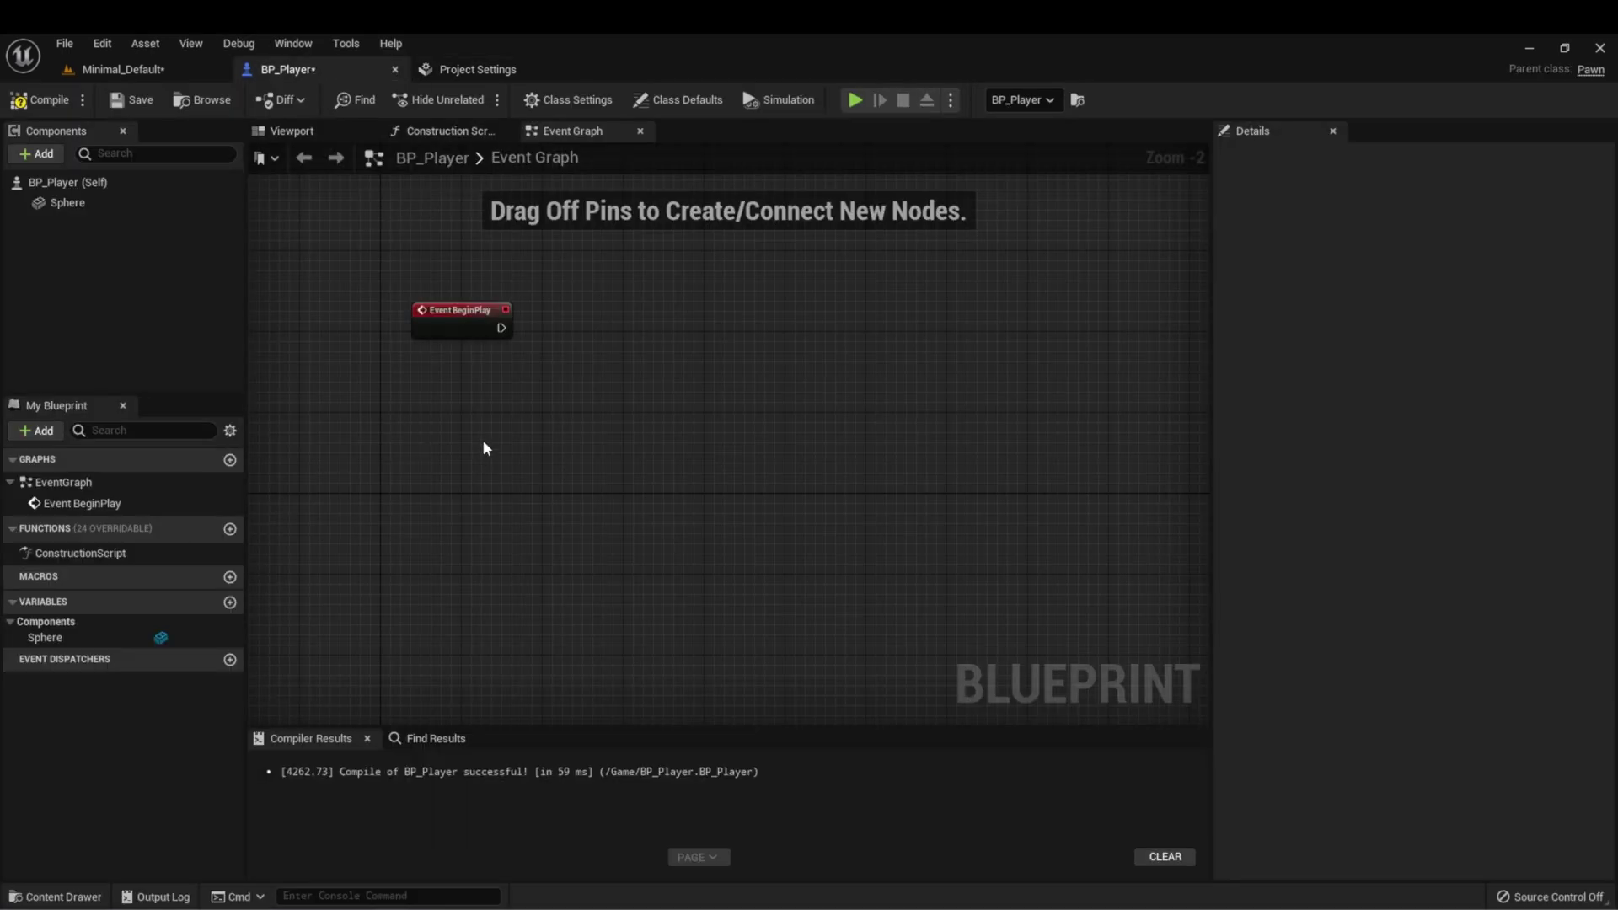
{"action": "right_click", "coordinate": [564, 409]}
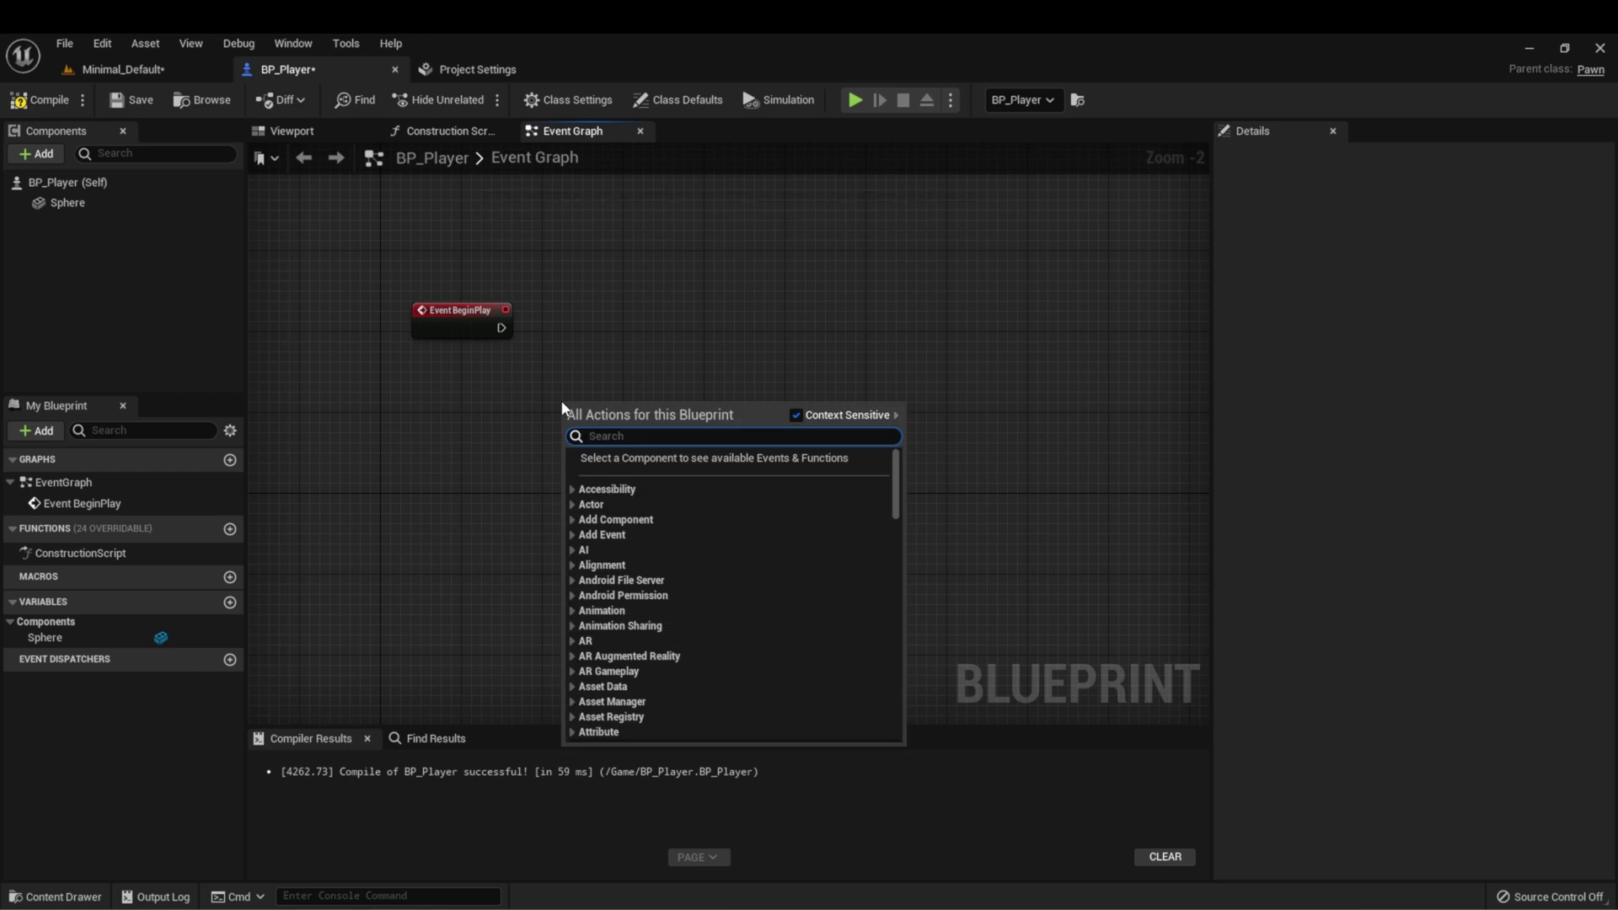
{"action": "type", "text": "movefor"}
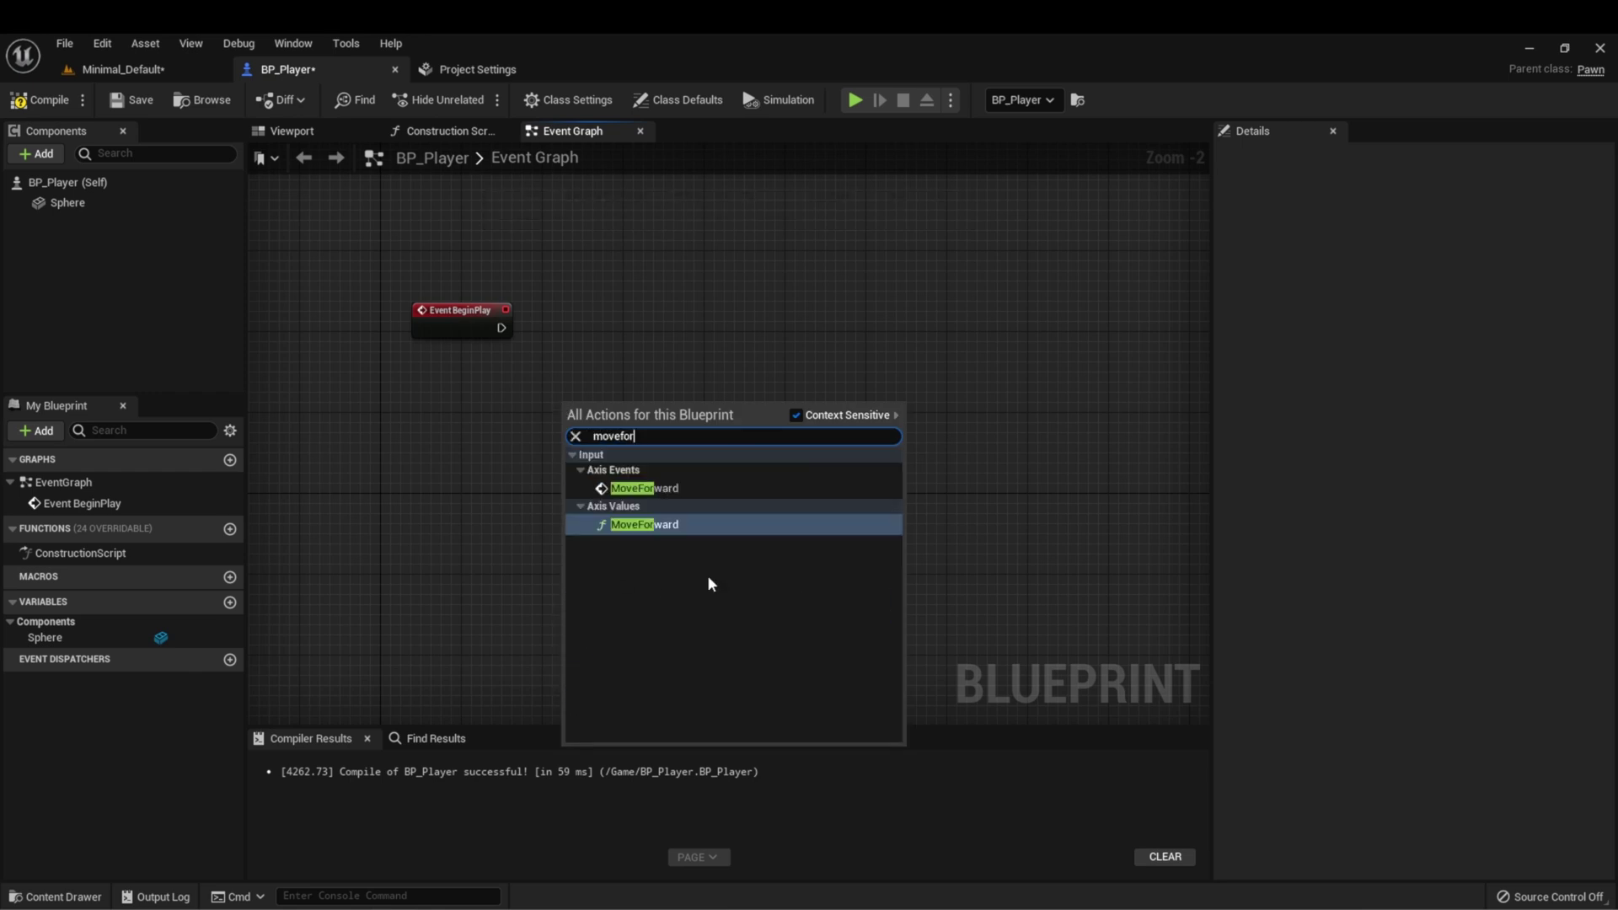
{"action": "left_click", "coordinate": [650, 488]}
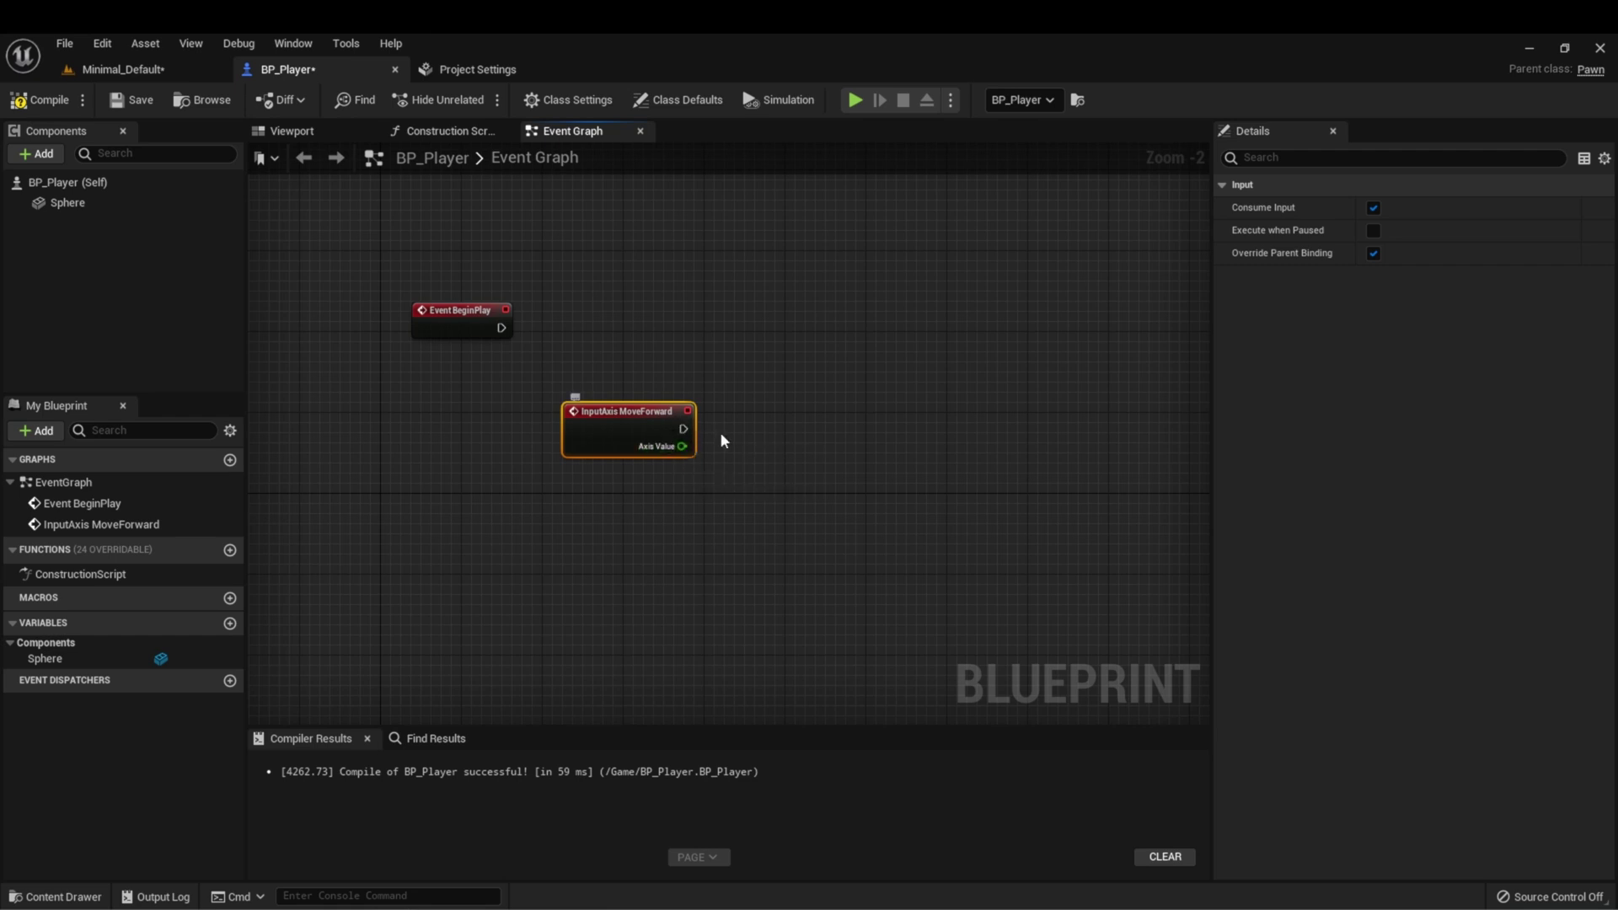
{"action": "left_click_drag", "start_coordinate": [646, 429], "coordinate": [556, 471]}
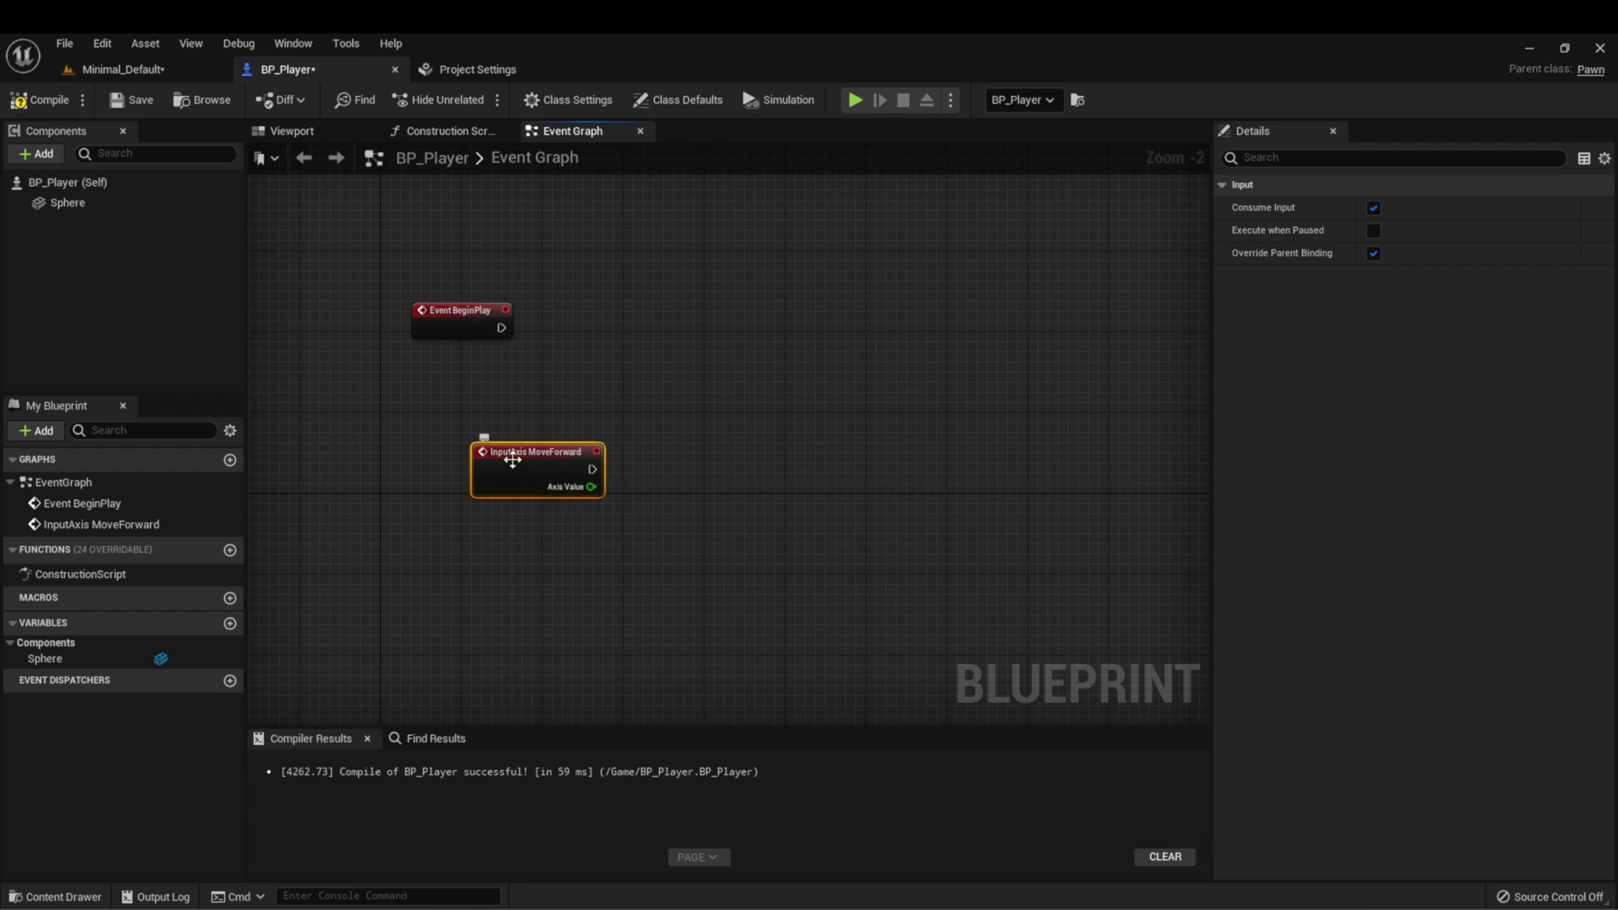
{"action": "right_click", "coordinate": [416, 377]}
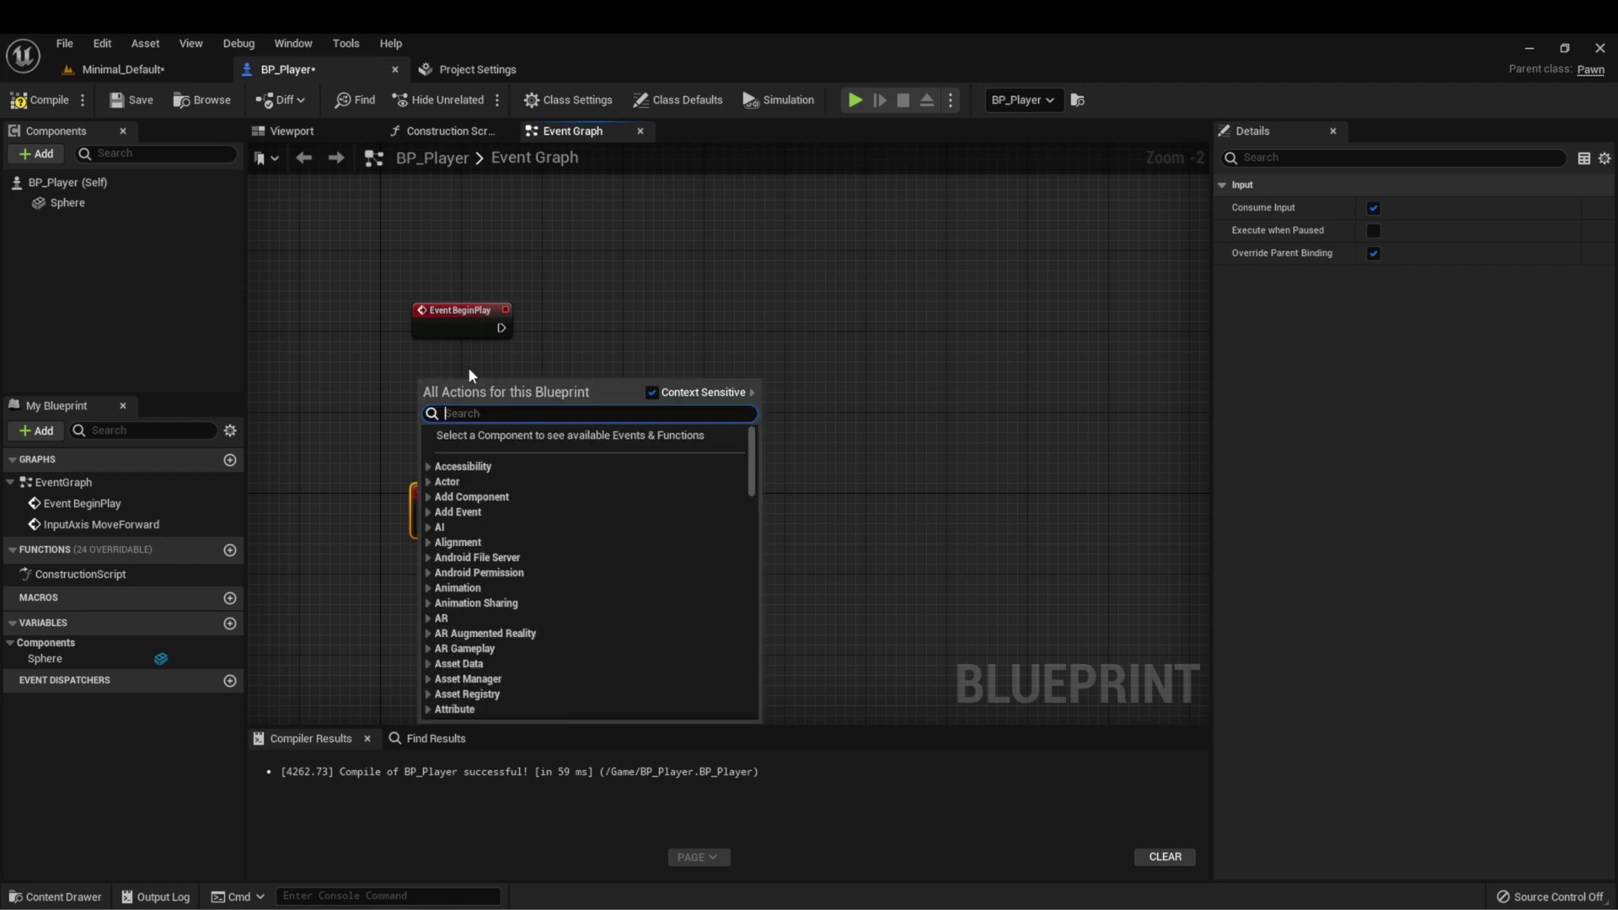
{"action": "type", "text": "jump"}
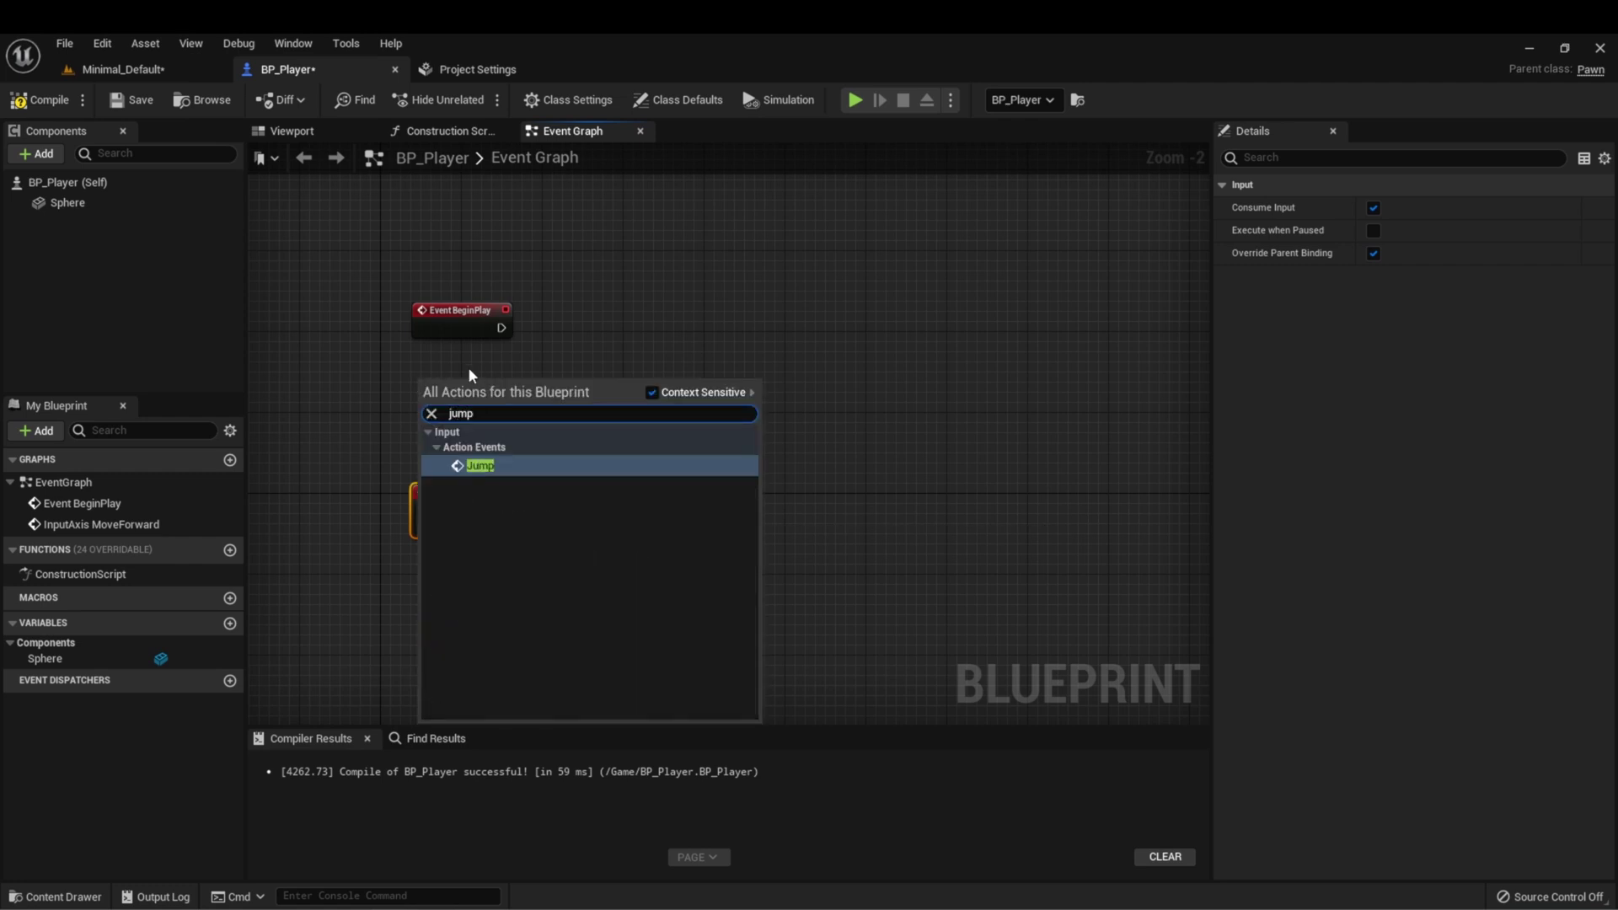
{"action": "left_click", "coordinate": [476, 465]}
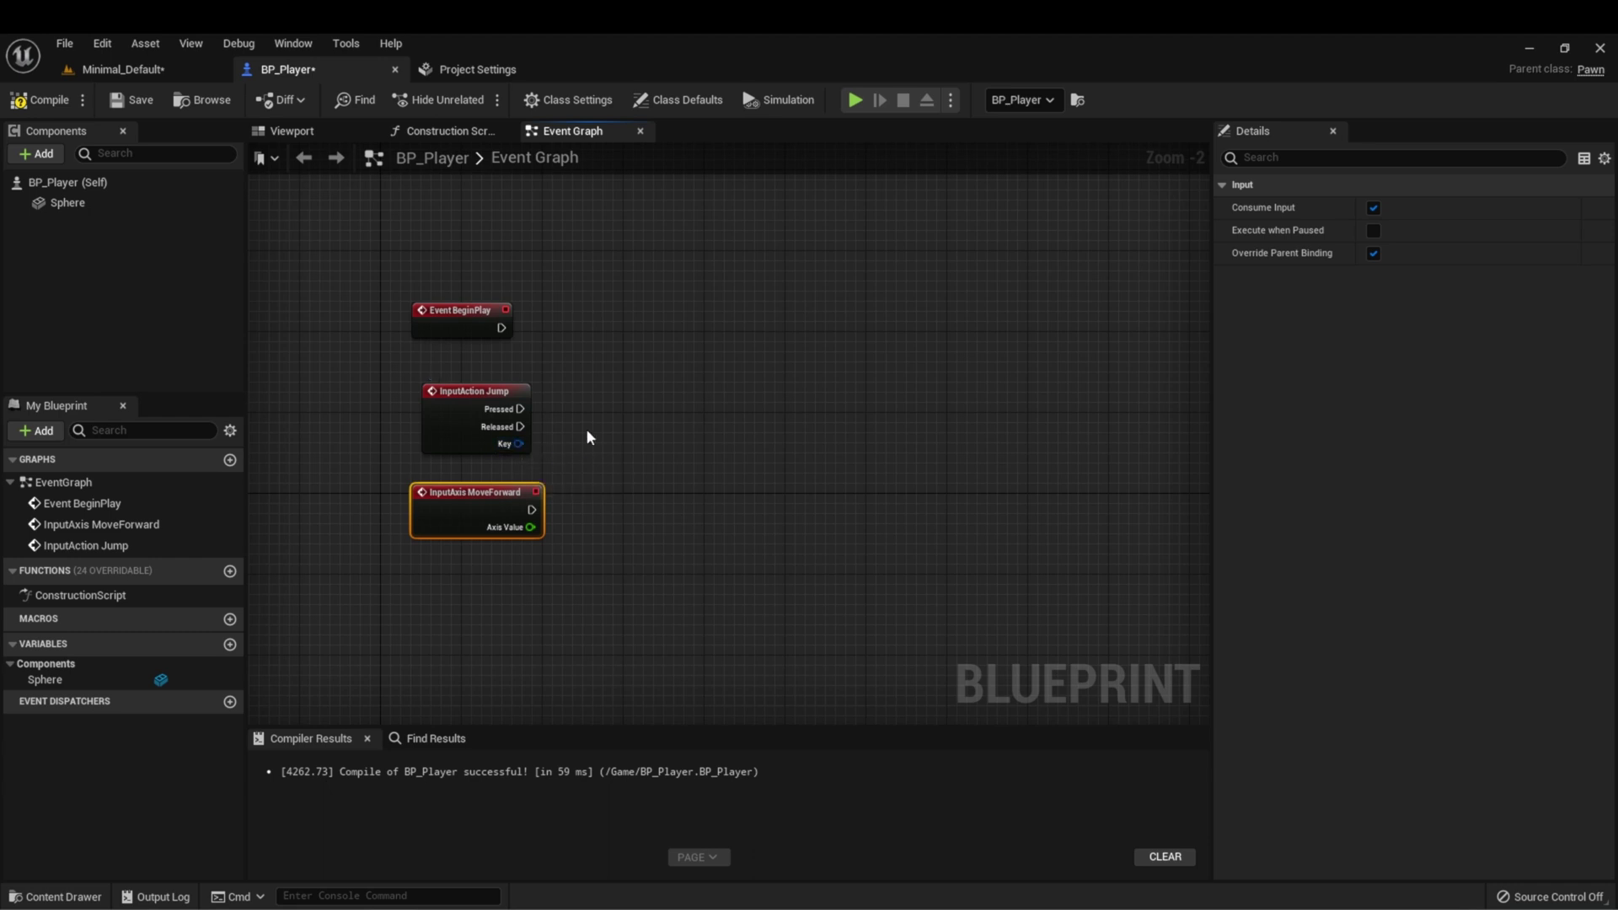
{"action": "key", "text": "ctrl+z"}
- Attach a Print String node to the MoveForward event and feed the Axis Value into its In String
{"action": "left_click_drag", "start_coordinate": [531, 509], "coordinate": [792, 477]}
{"action": "type", "text": "prin"}
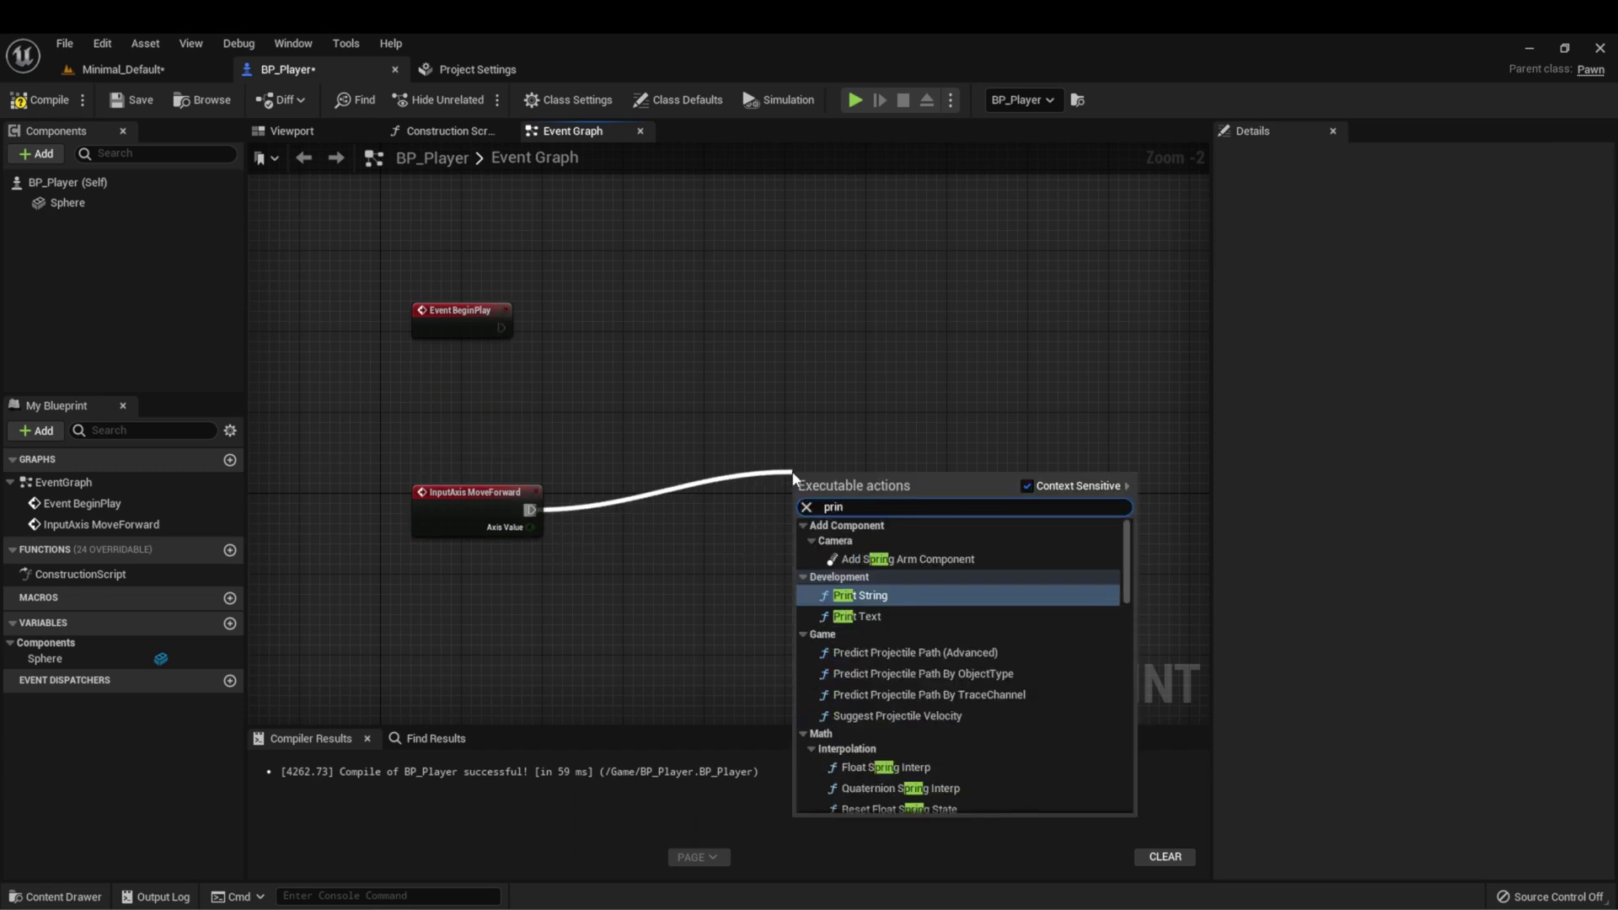
{"action": "type", "text": "t"}
{"action": "key", "text": "Return"}
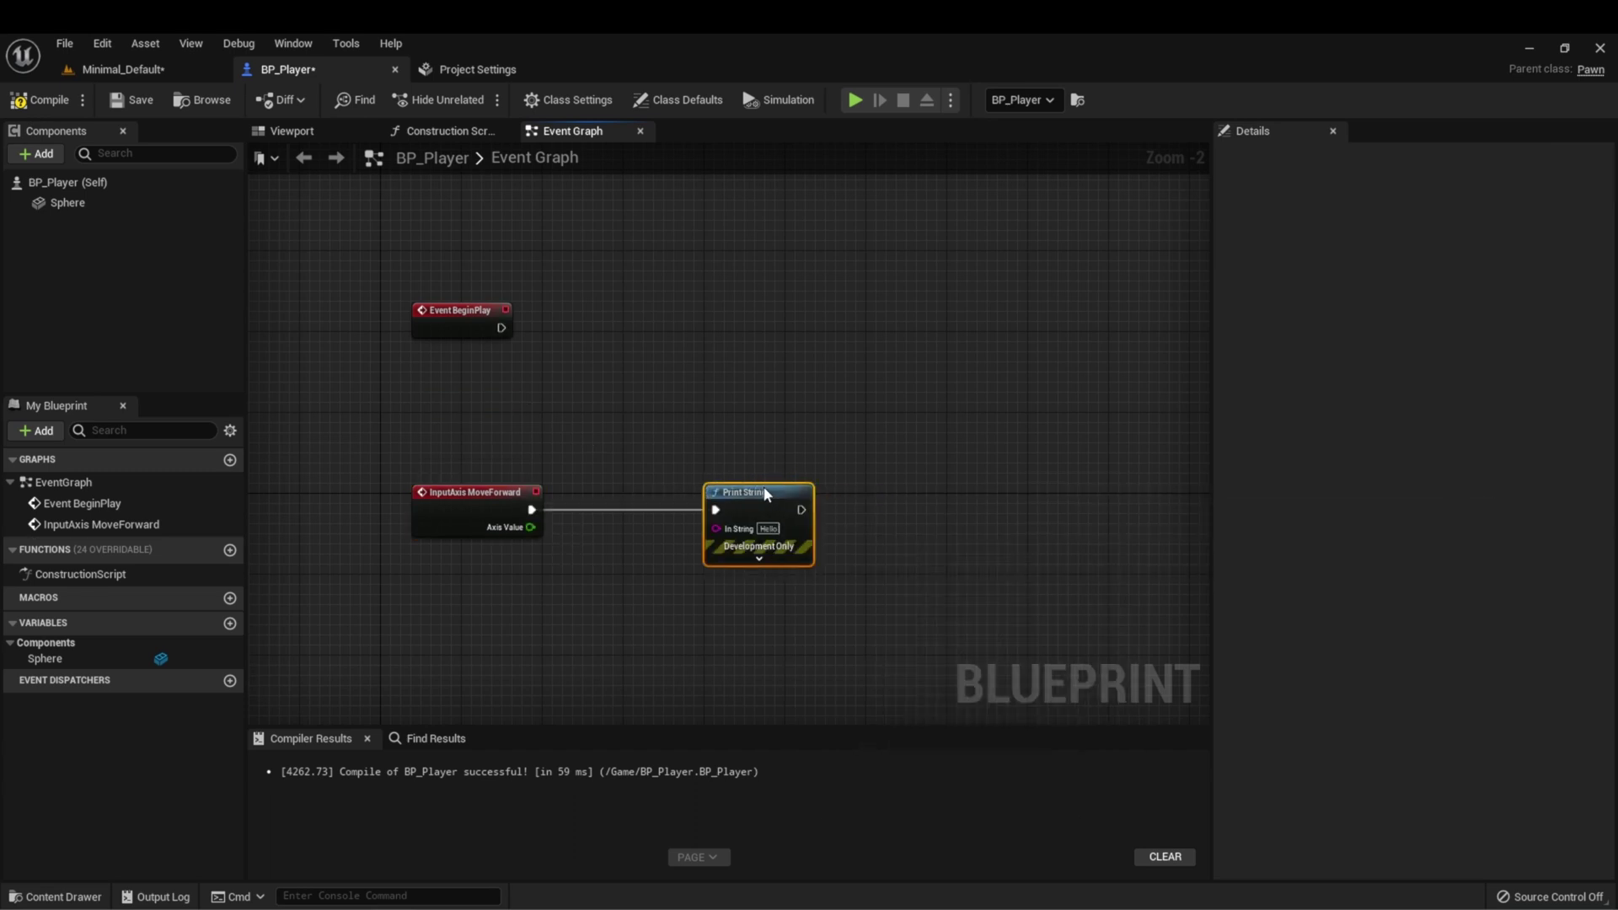
{"action": "left_click_drag", "start_coordinate": [760, 493], "coordinate": [750, 493]}
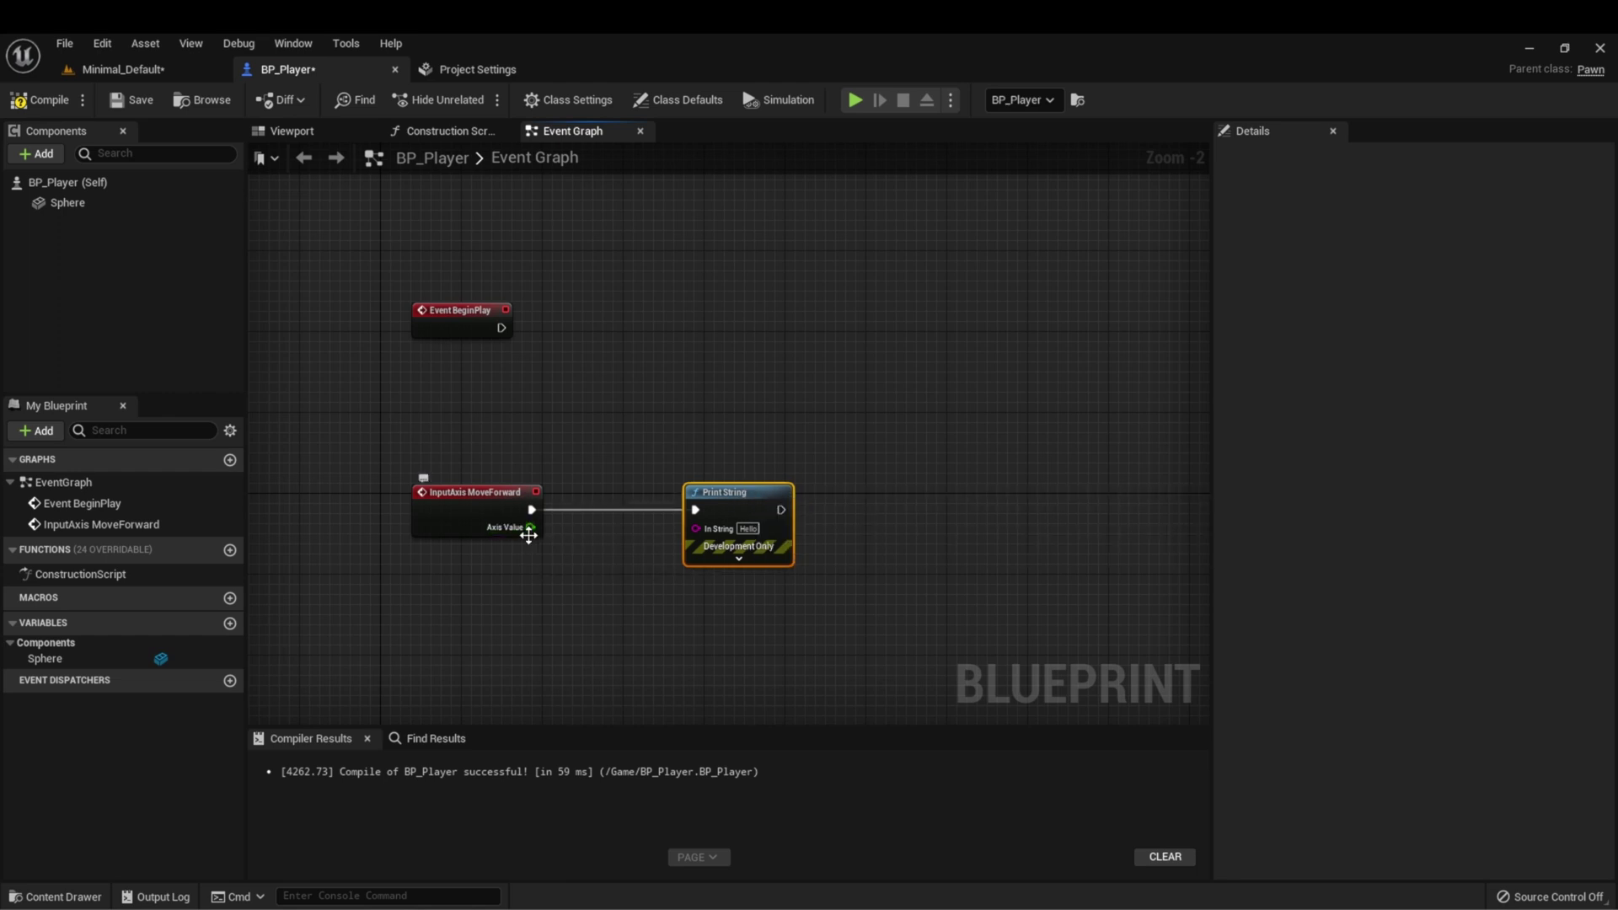
{"action": "left_click_drag", "start_coordinate": [531, 529], "coordinate": [646, 564]}
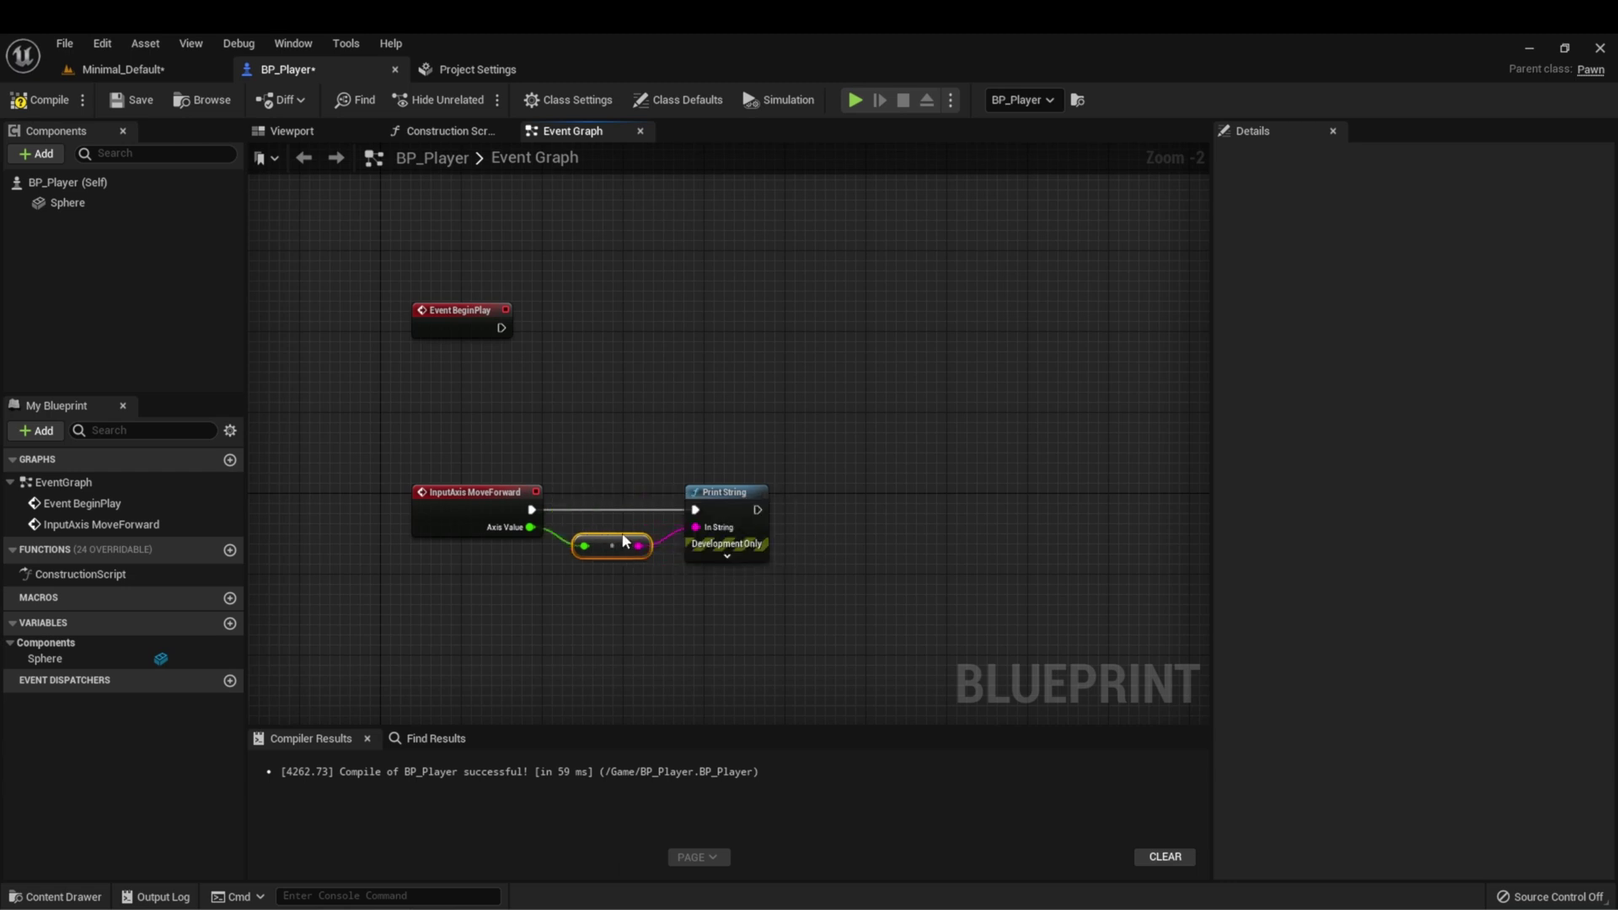
- Compile BP_Player and run the game preview to check the printed axis values, closing it when finished
{"action": "left_click", "coordinate": [14, 105]}
{"action": "left_click", "coordinate": [855, 100]}
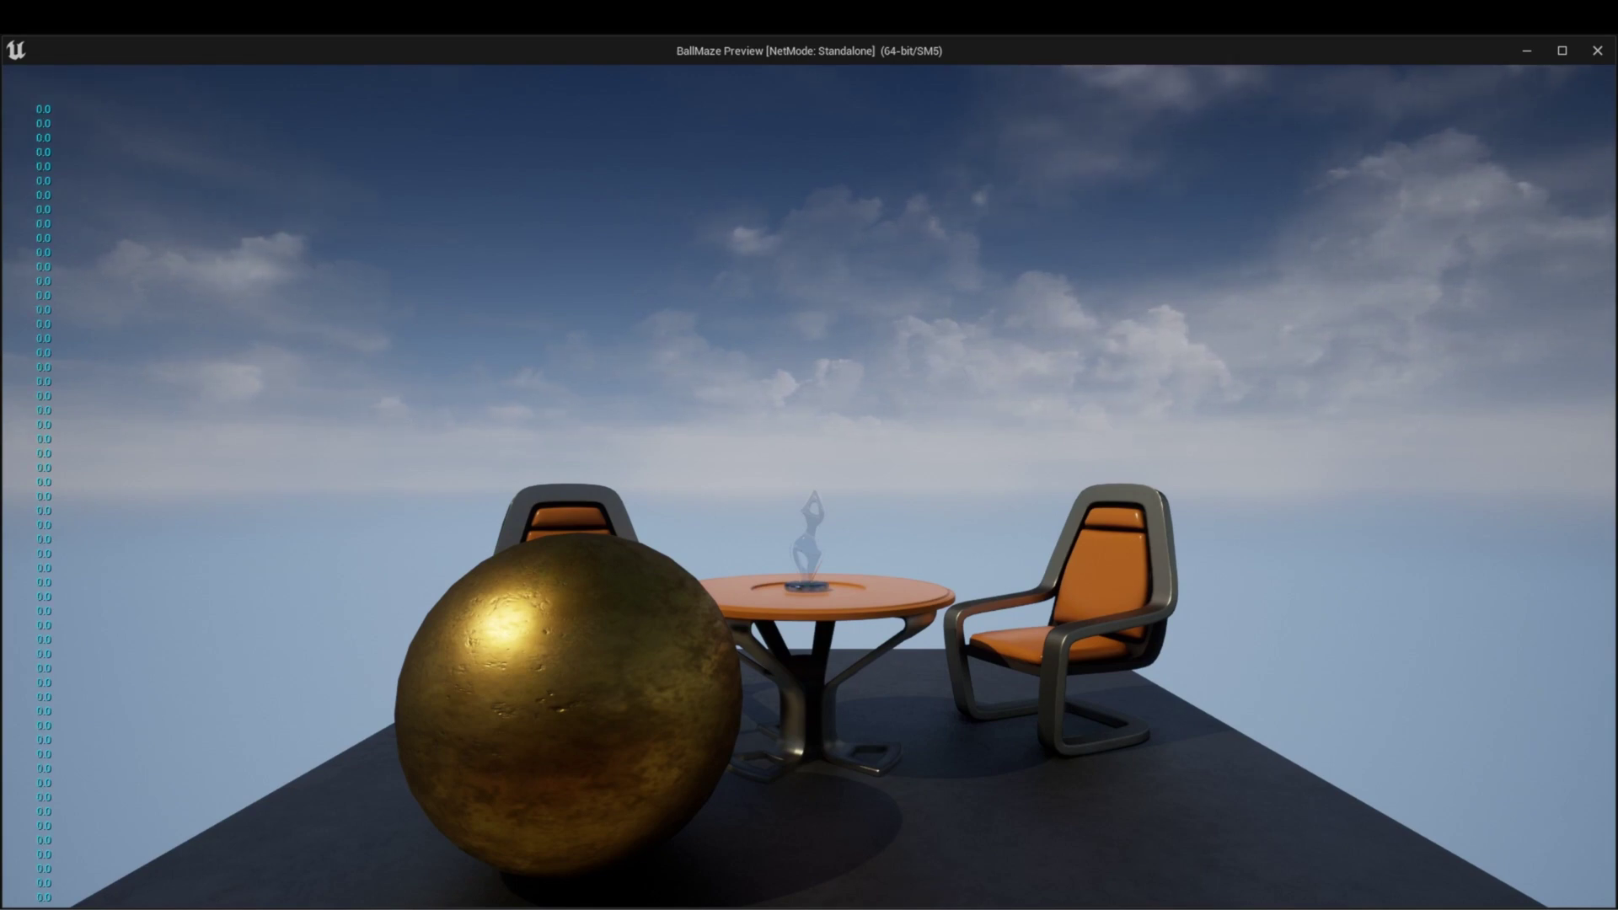
{"action": "key", "text": "a"}
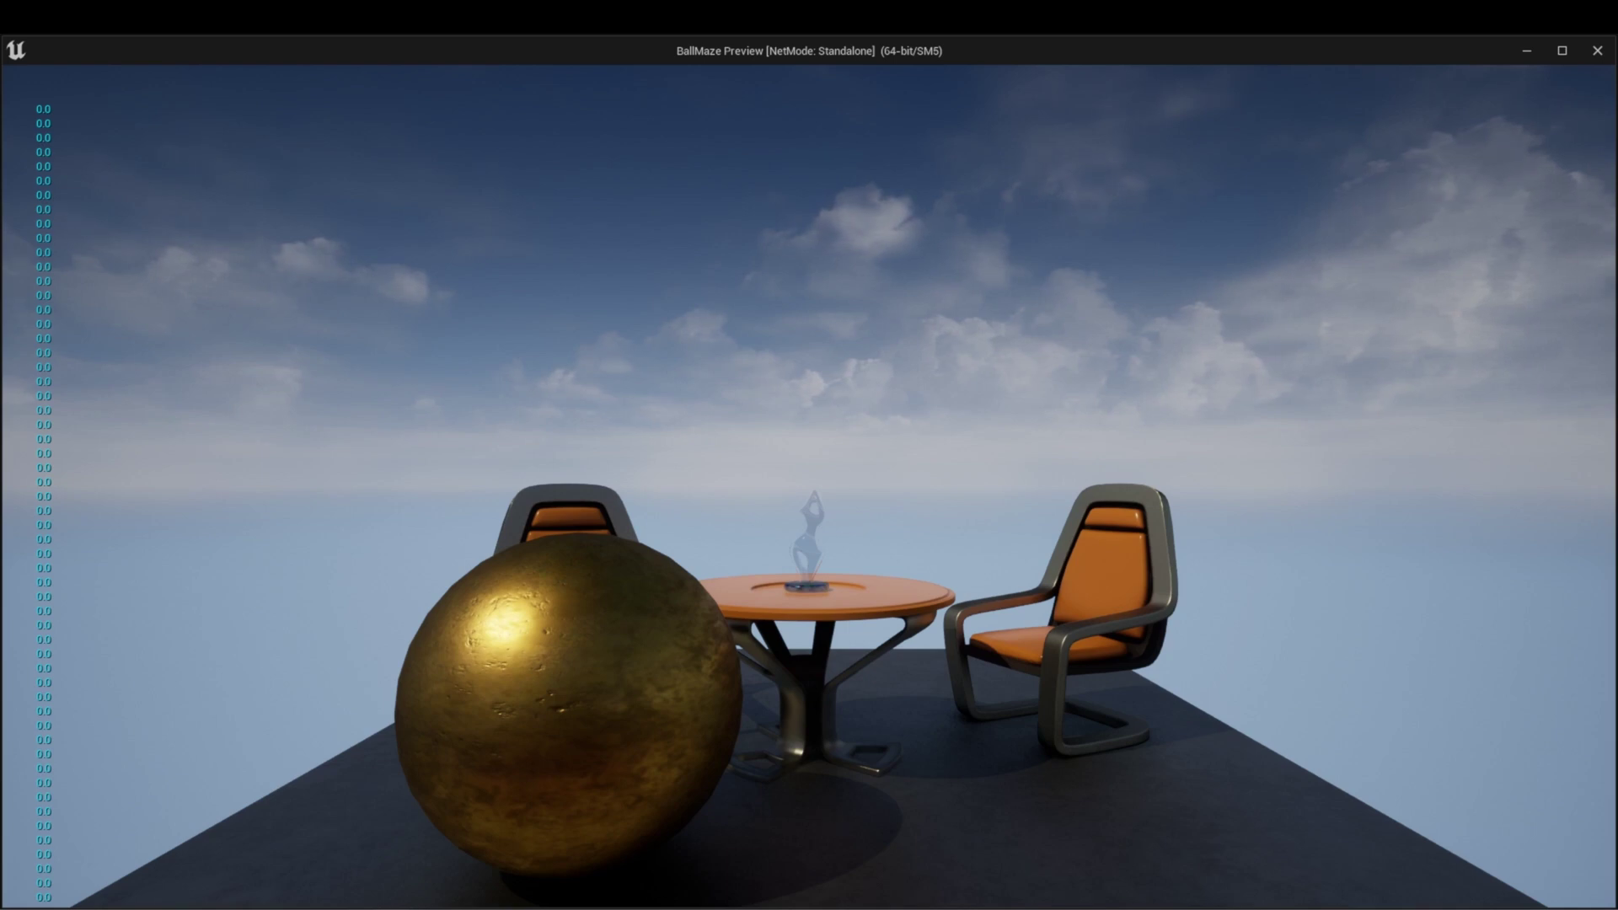
{"action": "key", "text": "Escape"}
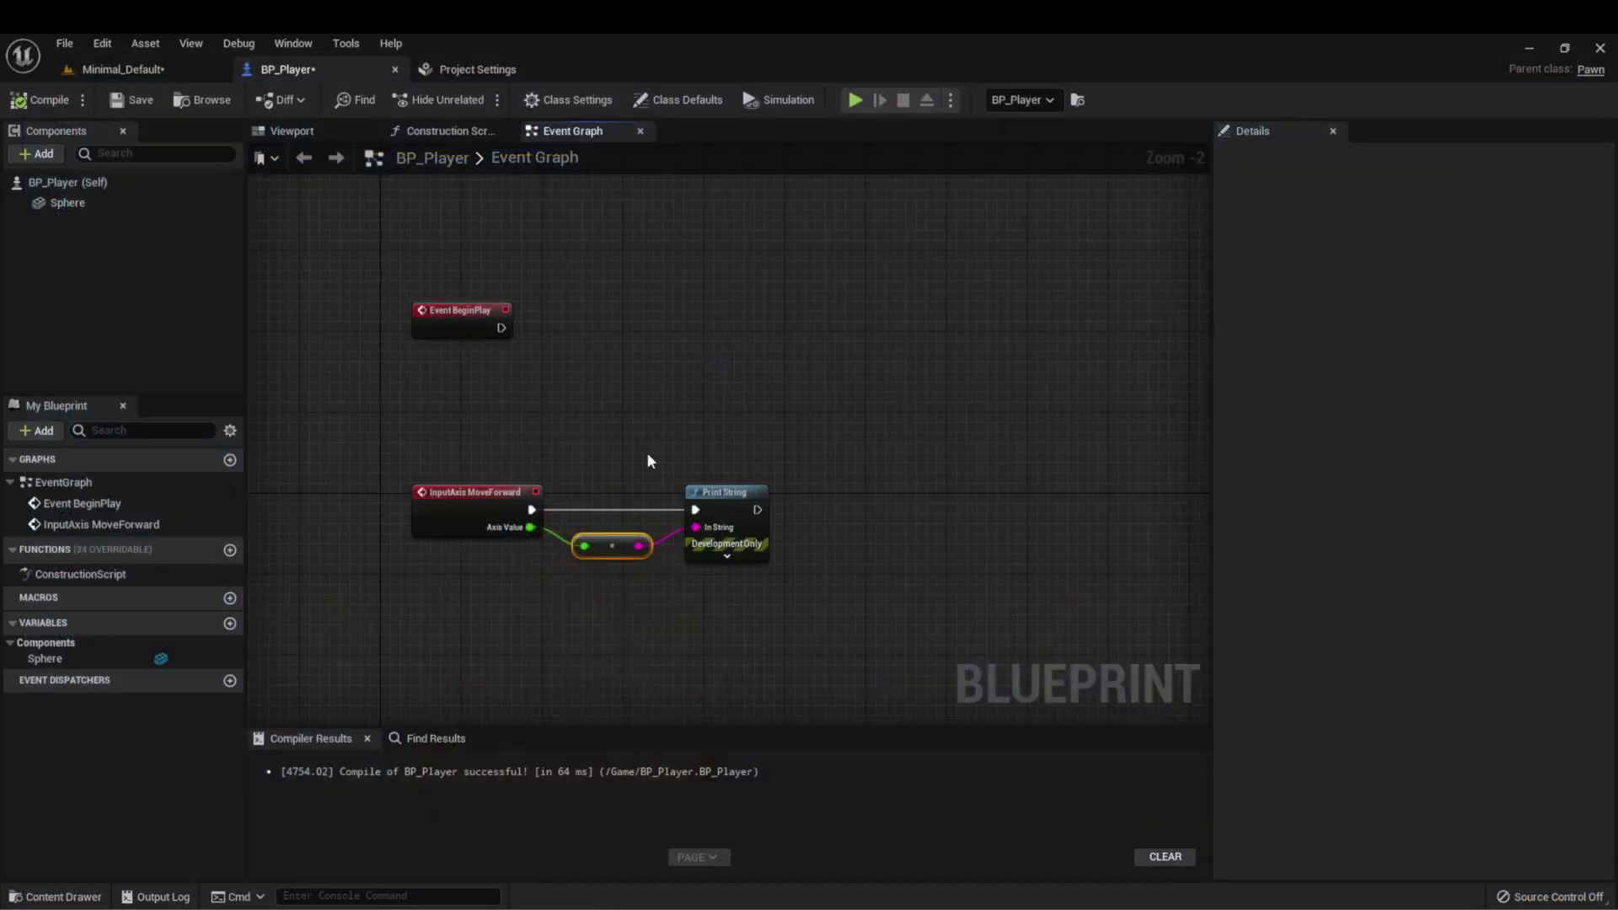
- Delete the Print String node and its float-to-string conversion node from the Event Graph
{"action": "left_click_drag", "start_coordinate": [596, 445], "coordinate": [813, 563]}
{"action": "key", "text": "Delete"}
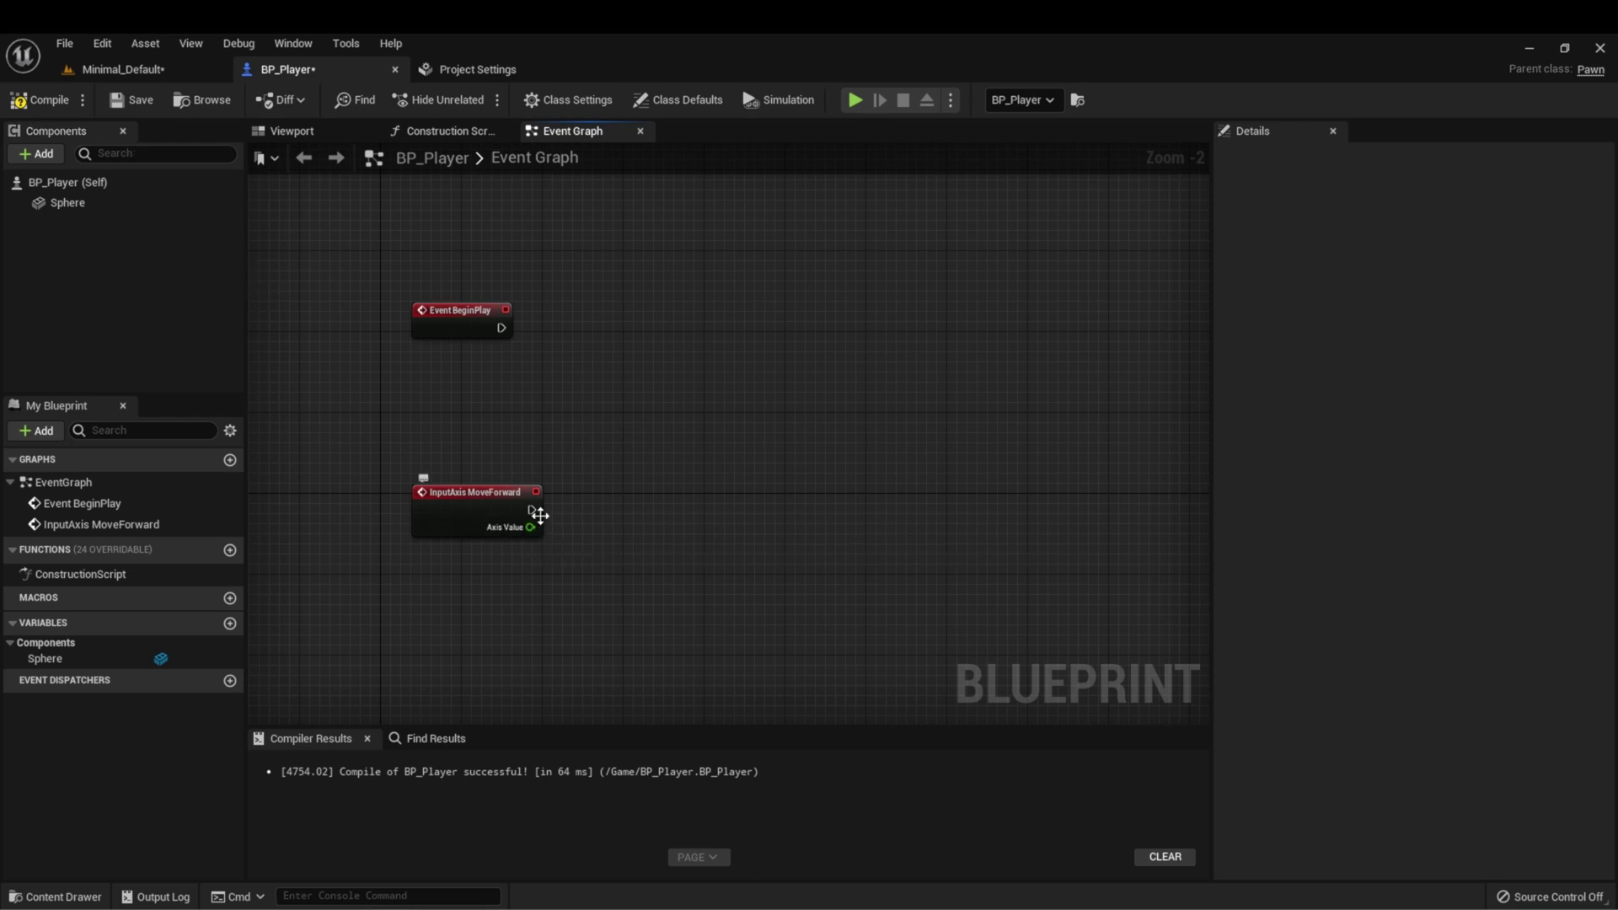
- Attach an Add Torque in Radians (Sphere) node to MoveForward, place the Sphere reference above it, and enable Accel Change
{"action": "left_click_drag", "start_coordinate": [532, 509], "coordinate": [733, 475]}
{"action": "type", "text": "add torque"}
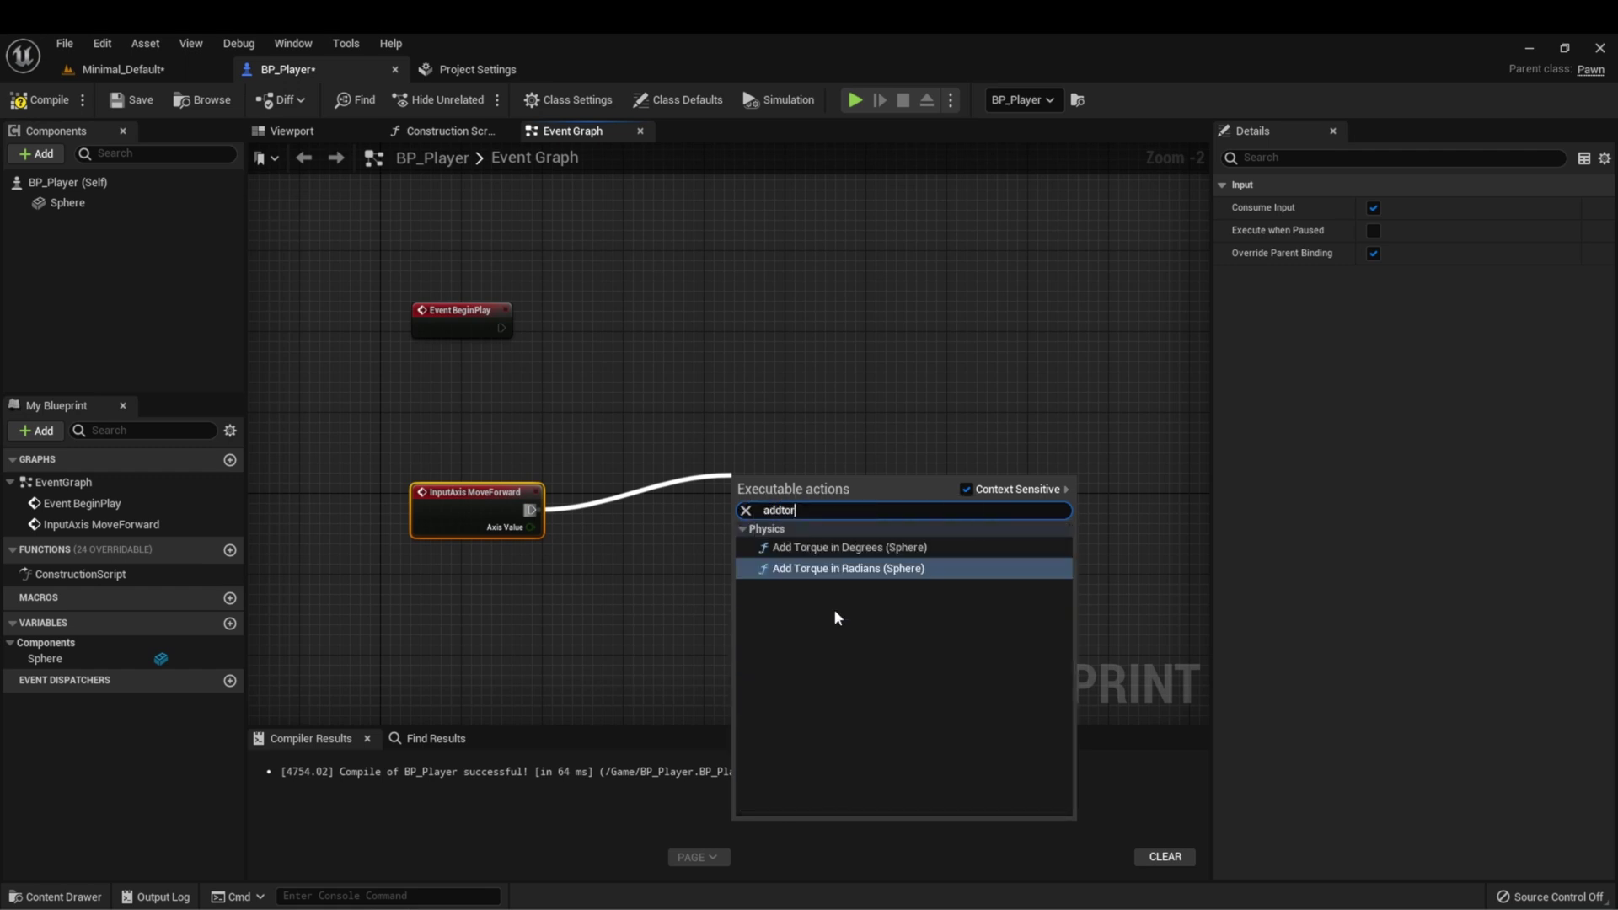
{"action": "left_click", "coordinate": [843, 568]}
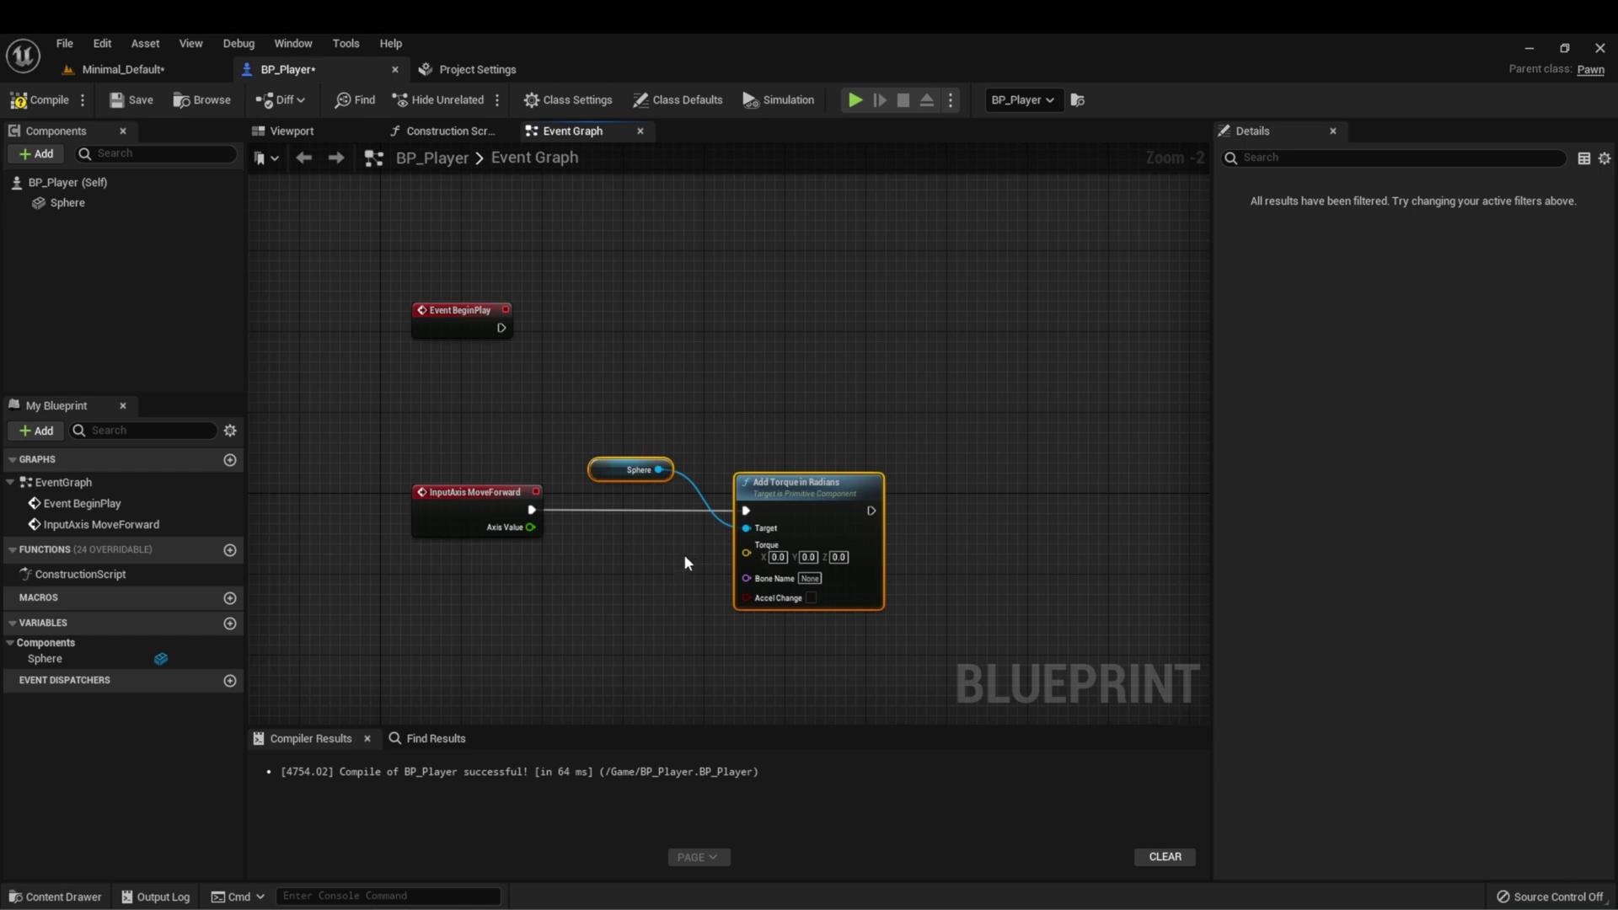
{"action": "right_click_drag", "start_coordinate": [626, 566], "coordinate": [674, 442]}
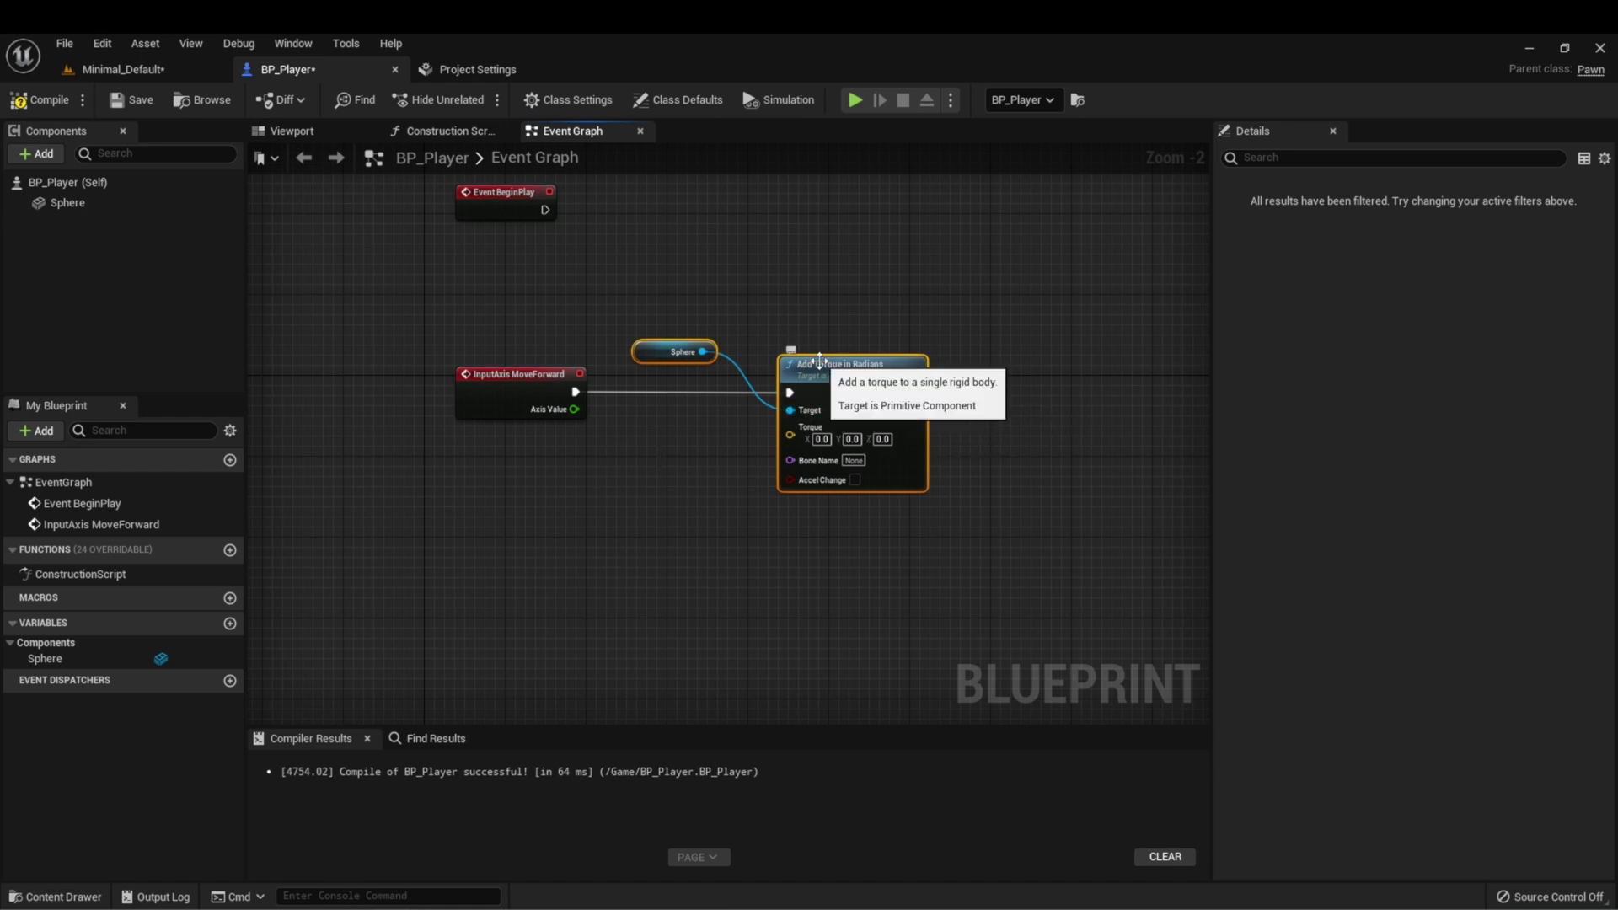
{"action": "left_click_drag", "start_coordinate": [820, 361], "coordinate": [861, 360]}
{"action": "left_click_drag", "start_coordinate": [716, 352], "coordinate": [738, 327]}
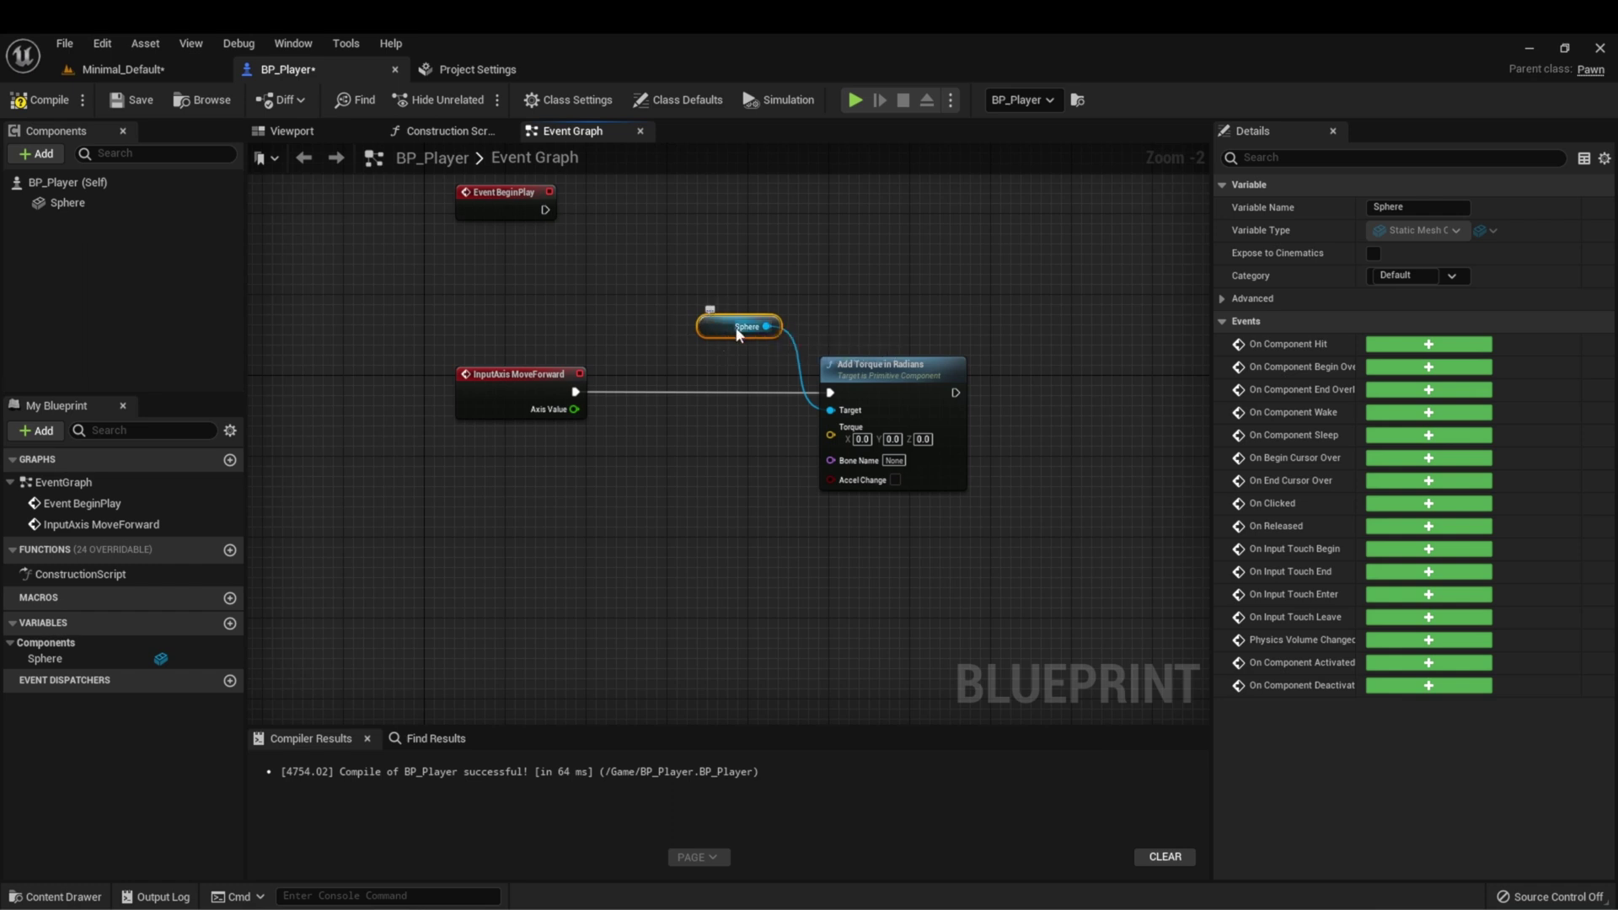
{"action": "left_click_drag", "start_coordinate": [775, 335], "coordinate": [896, 345]}
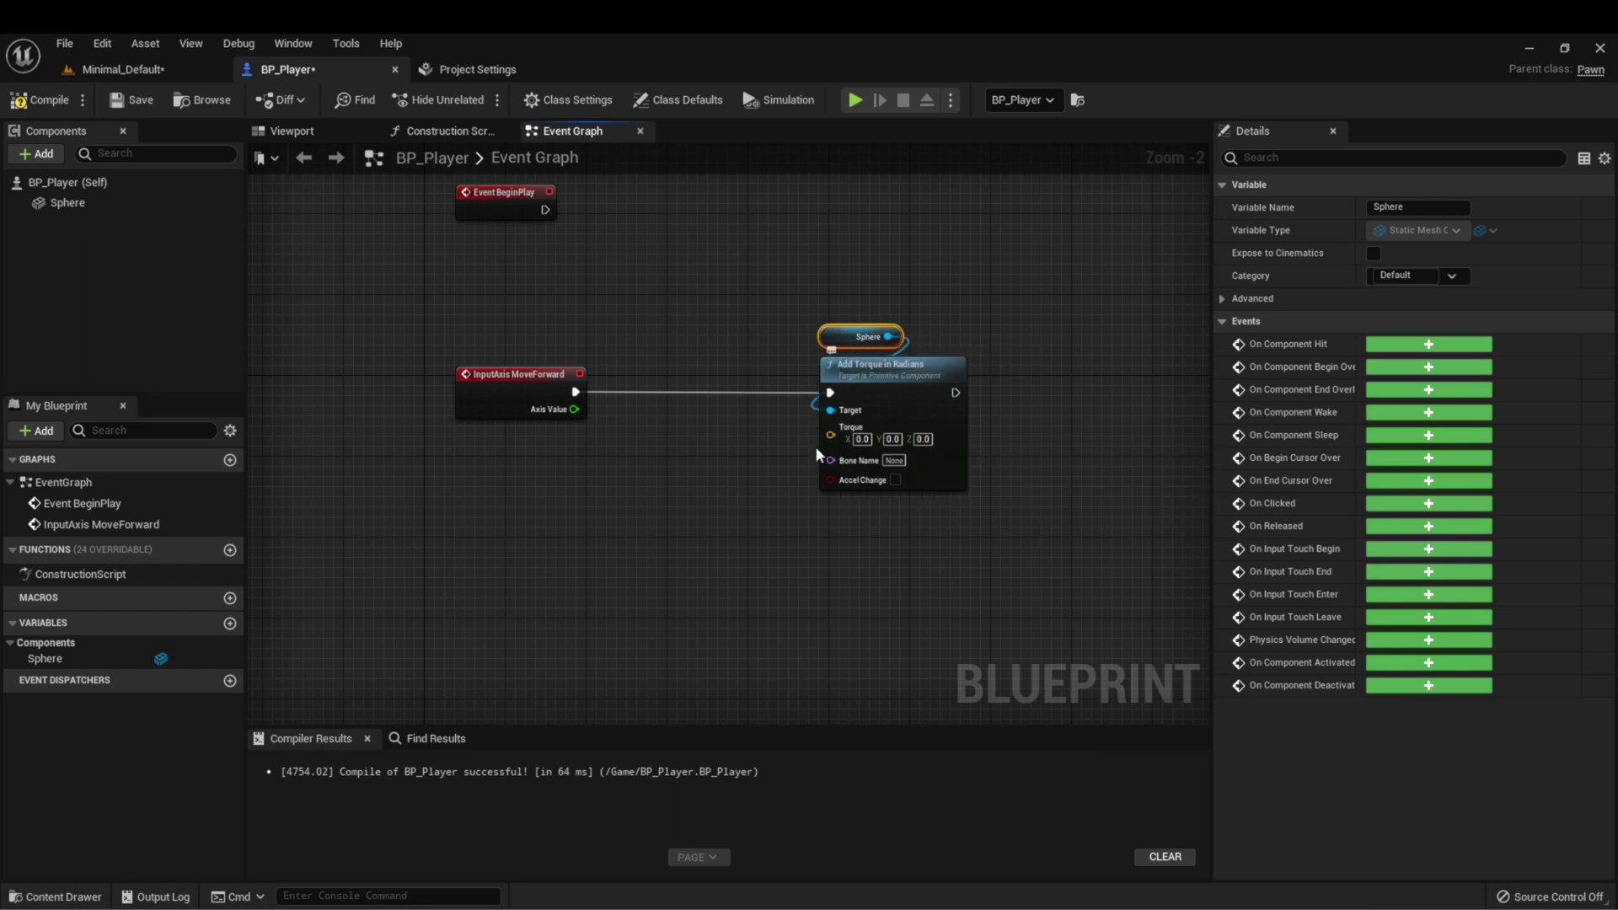
{"action": "left_click", "coordinate": [895, 479]}
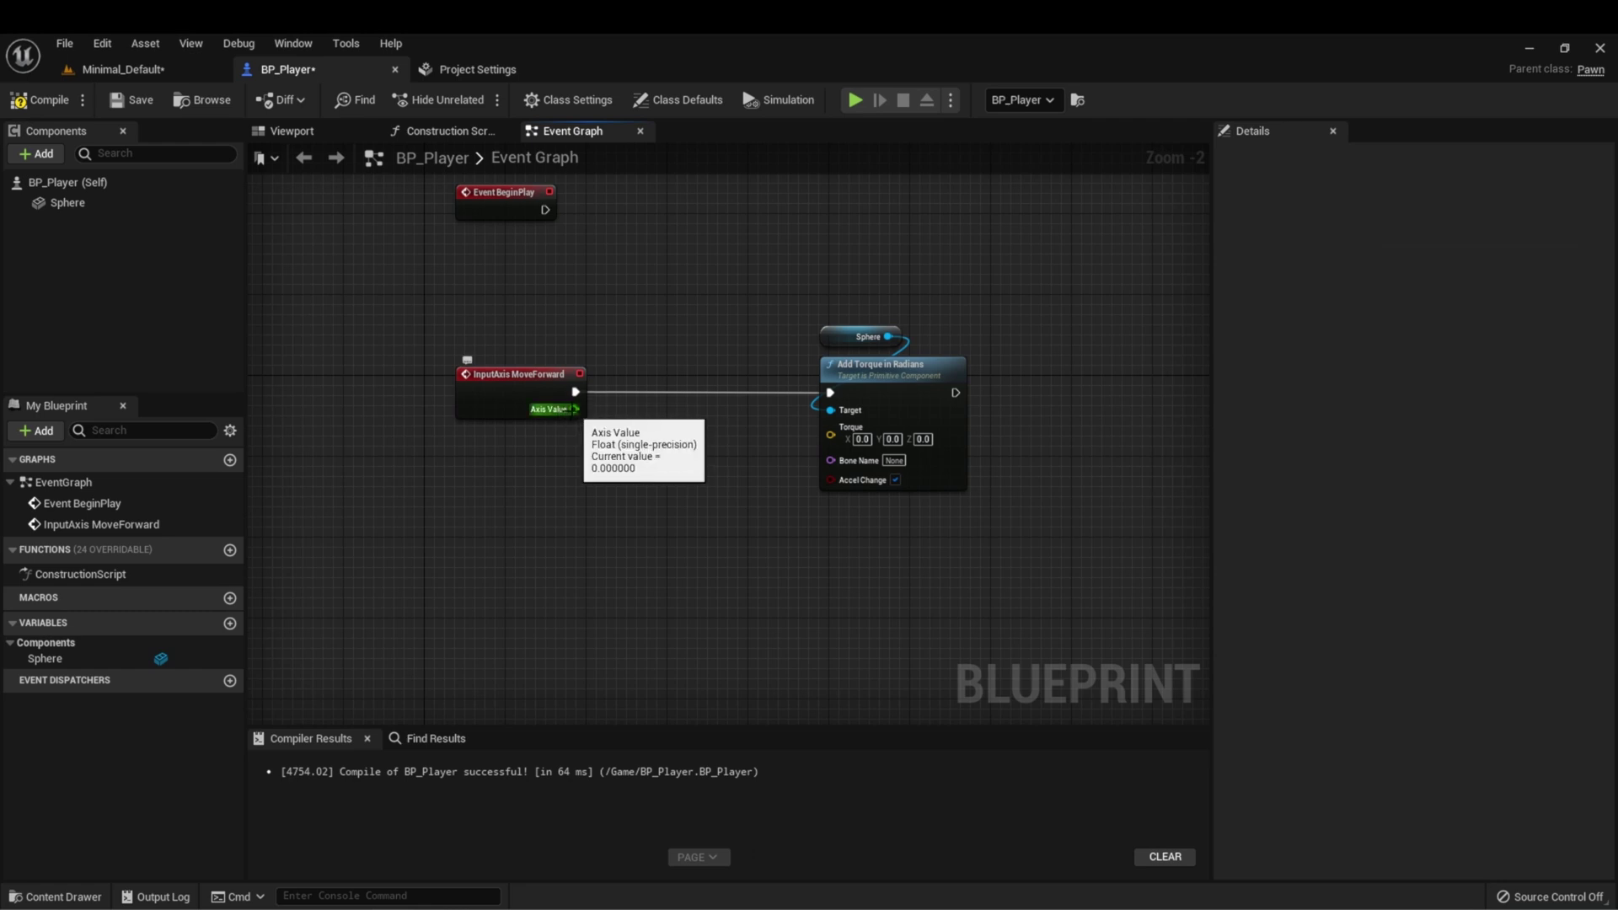
- Split the Torque struct pin, connect MoveForward's Axis Value to Torque Y, and compile BP_Player
{"action": "left_click_drag", "start_coordinate": [572, 411], "coordinate": [831, 435]}
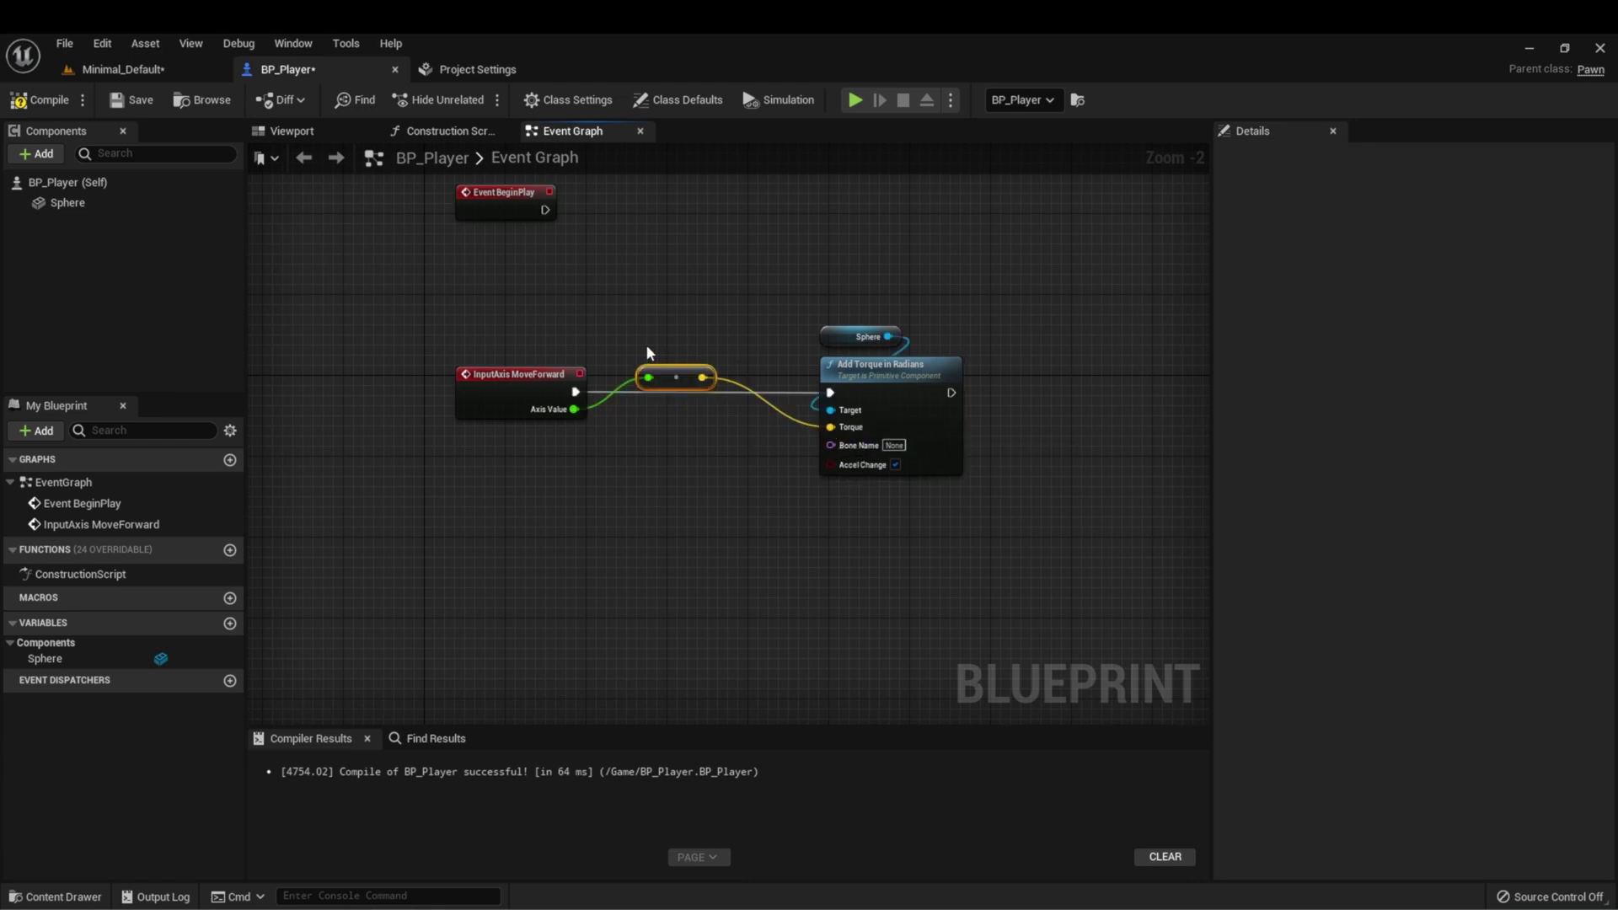
{"action": "key", "text": "Delete"}
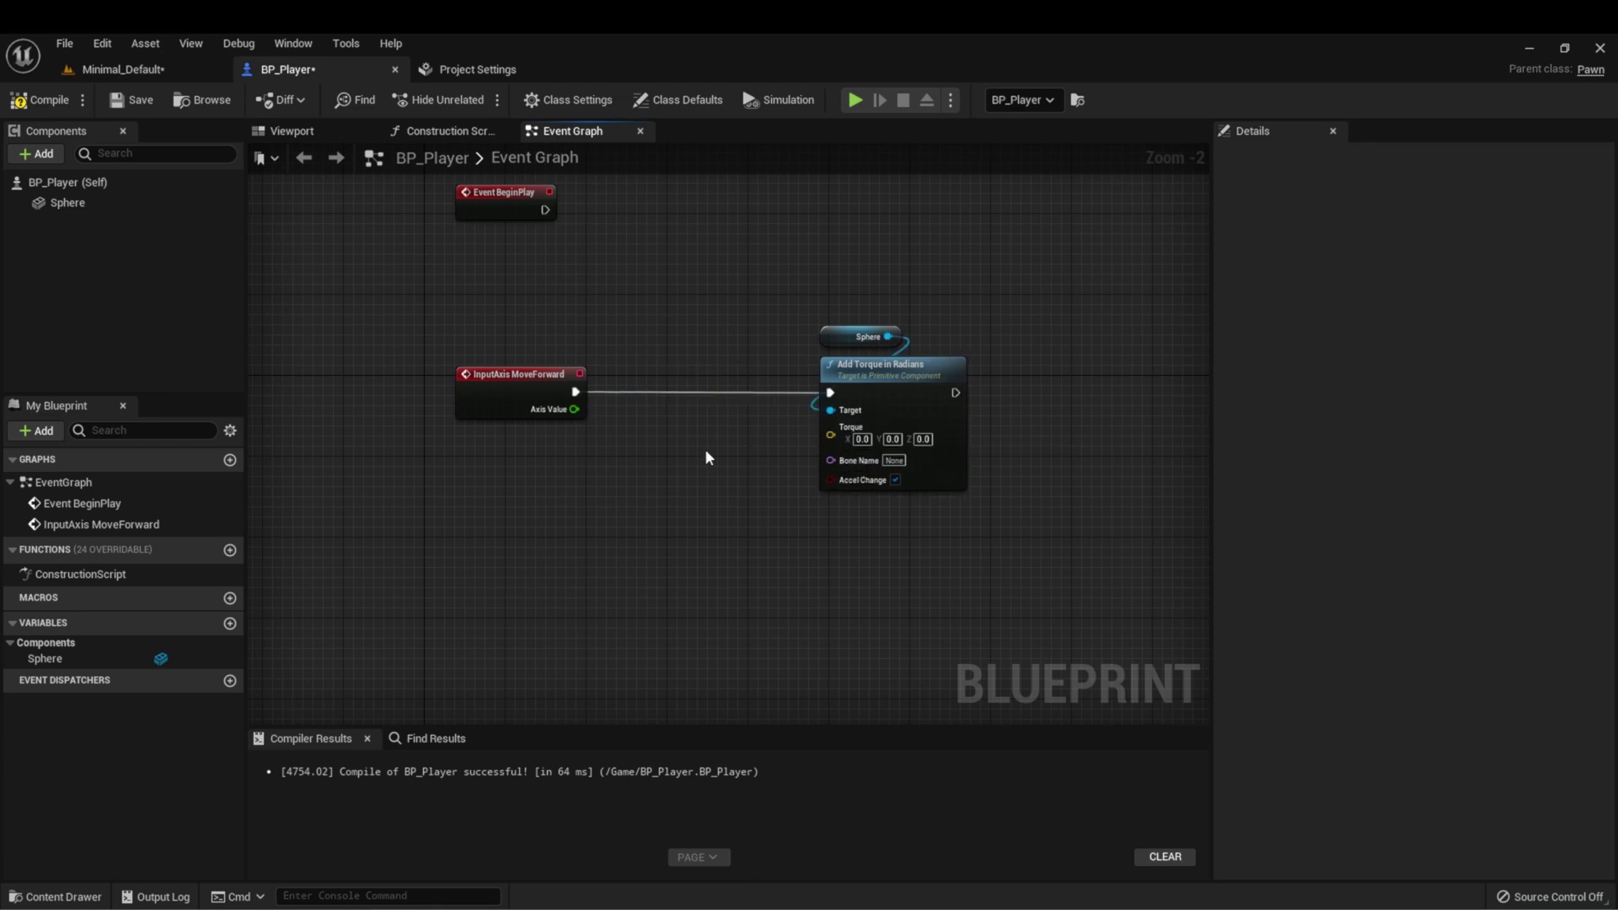
{"action": "right_click", "coordinate": [841, 435]}
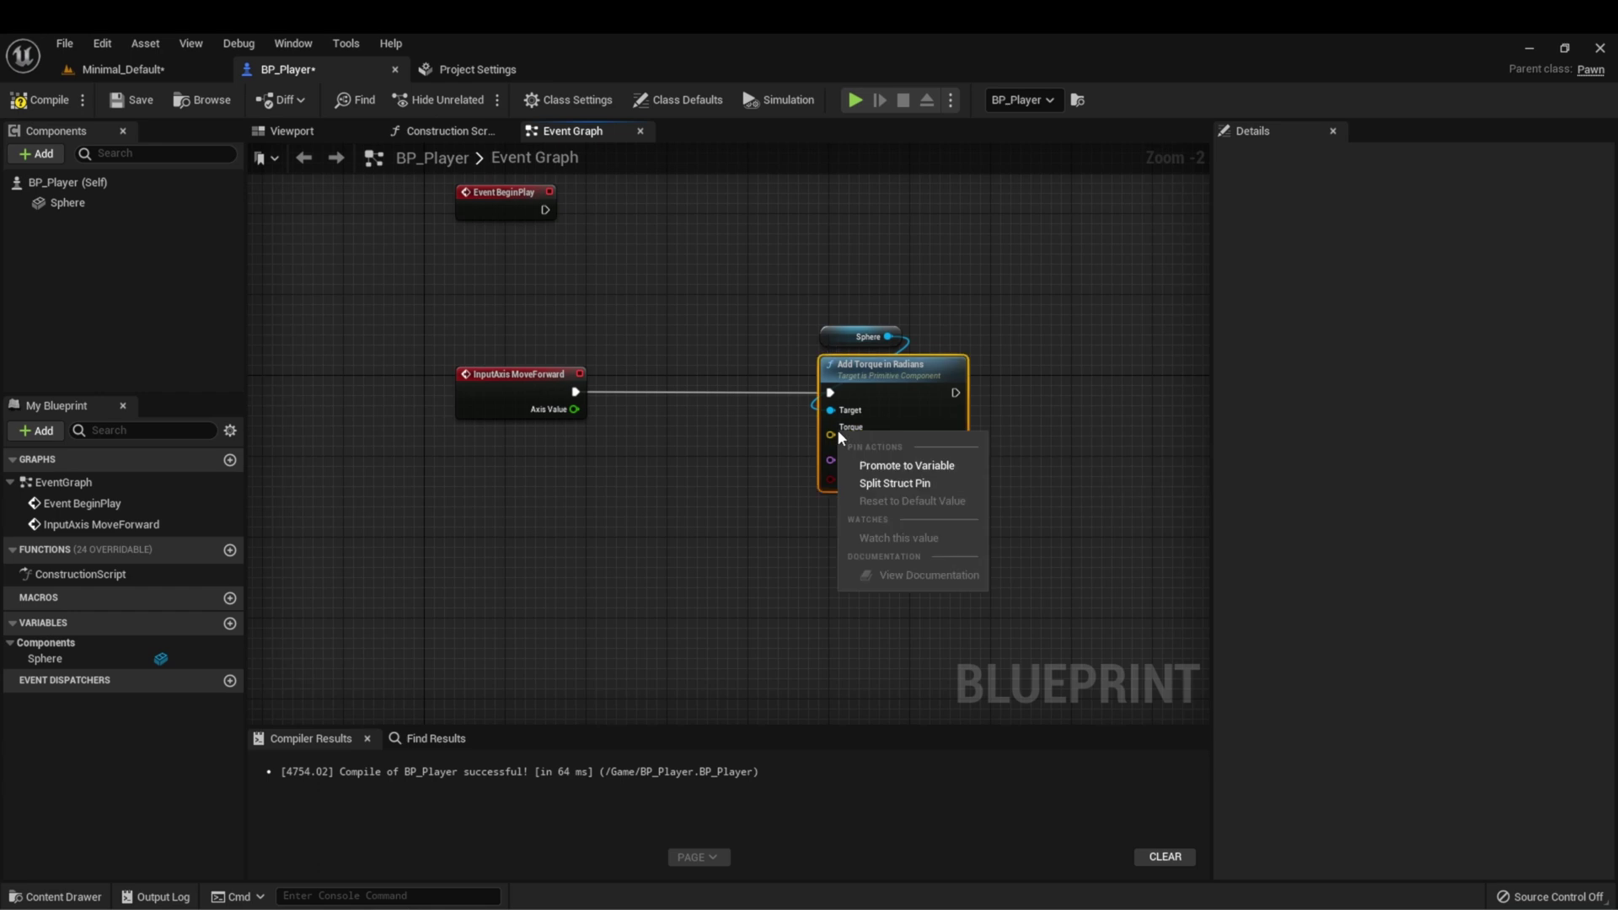
{"action": "left_click", "coordinate": [878, 482]}
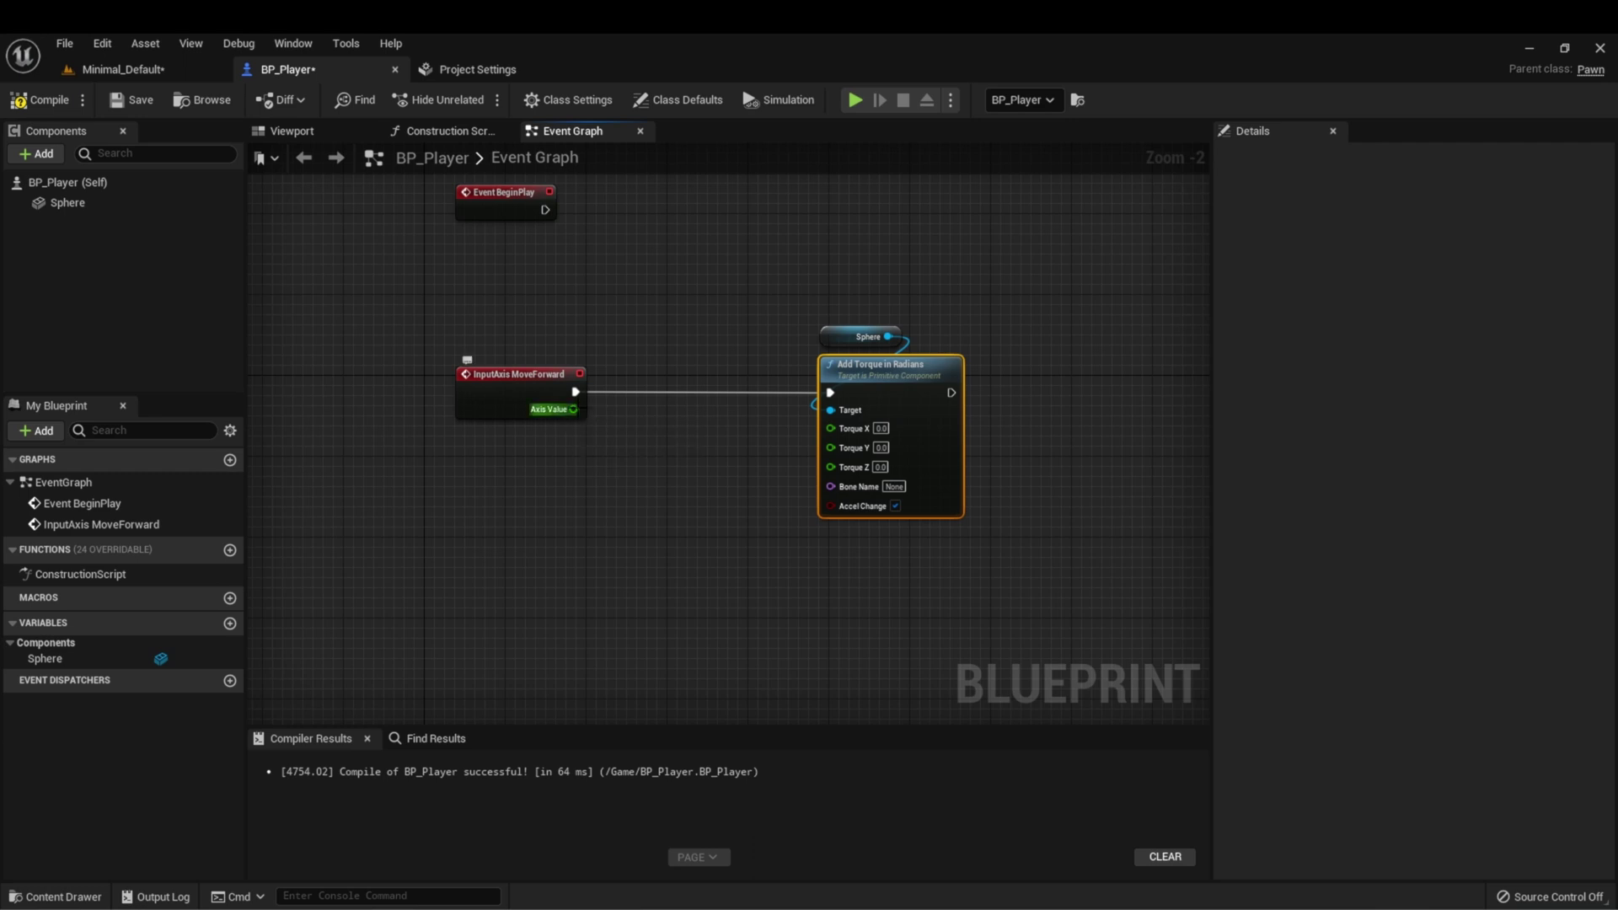
{"action": "left_click_drag", "start_coordinate": [575, 409], "coordinate": [838, 454]}
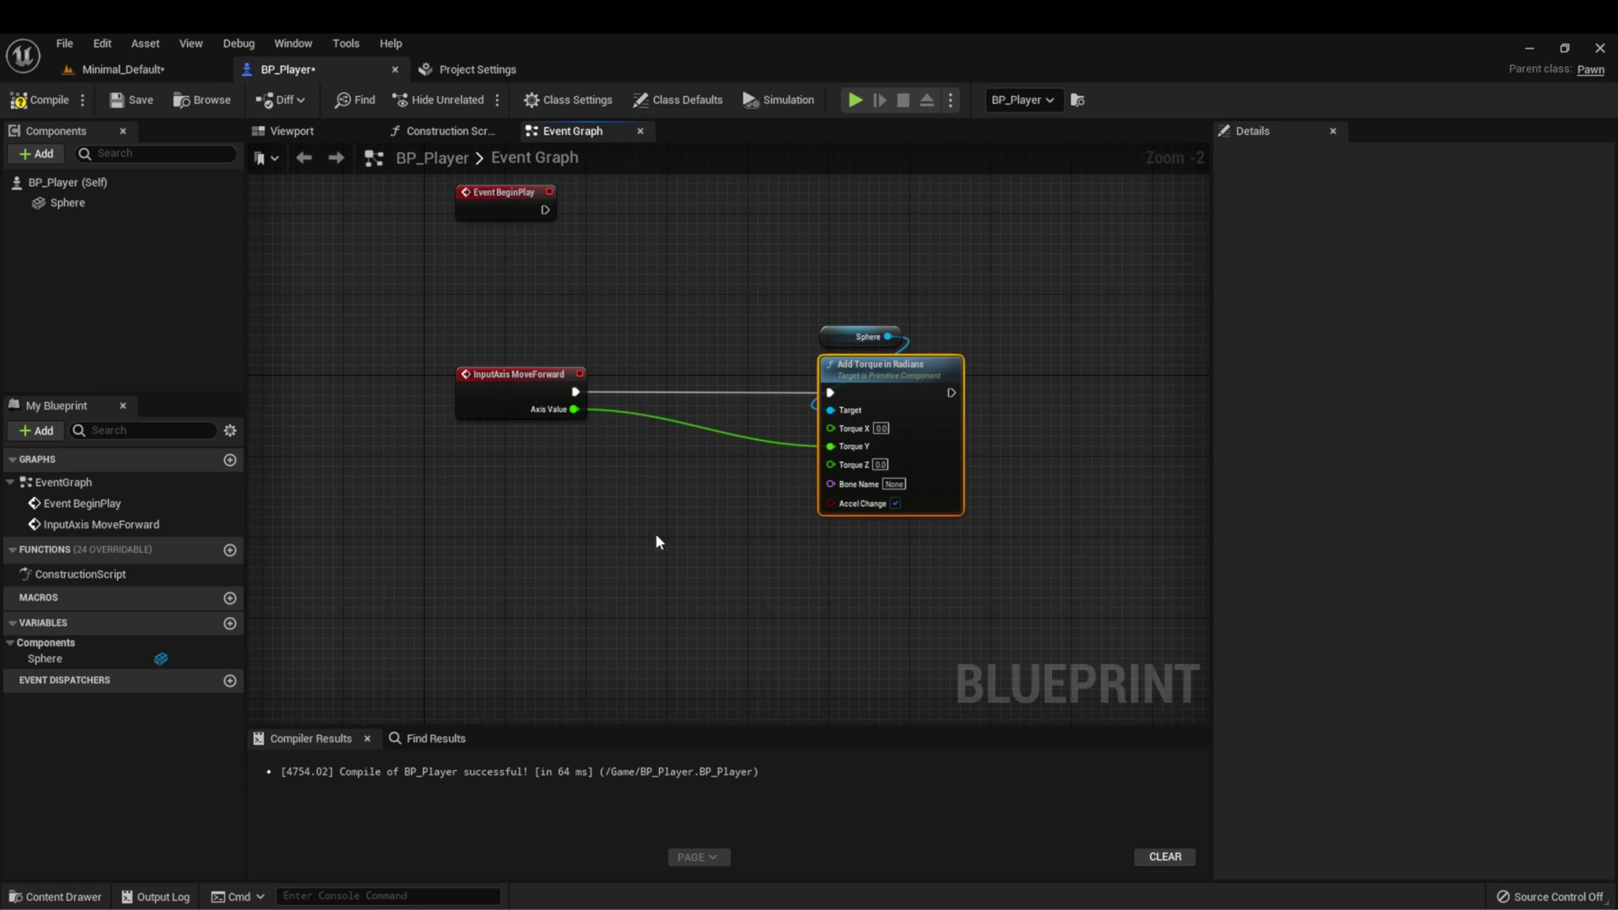
{"action": "key", "text": "F7"}
- Enable Simulate Physics on the Sphere component and recompile the blueprint
{"action": "left_click", "coordinate": [69, 203]}
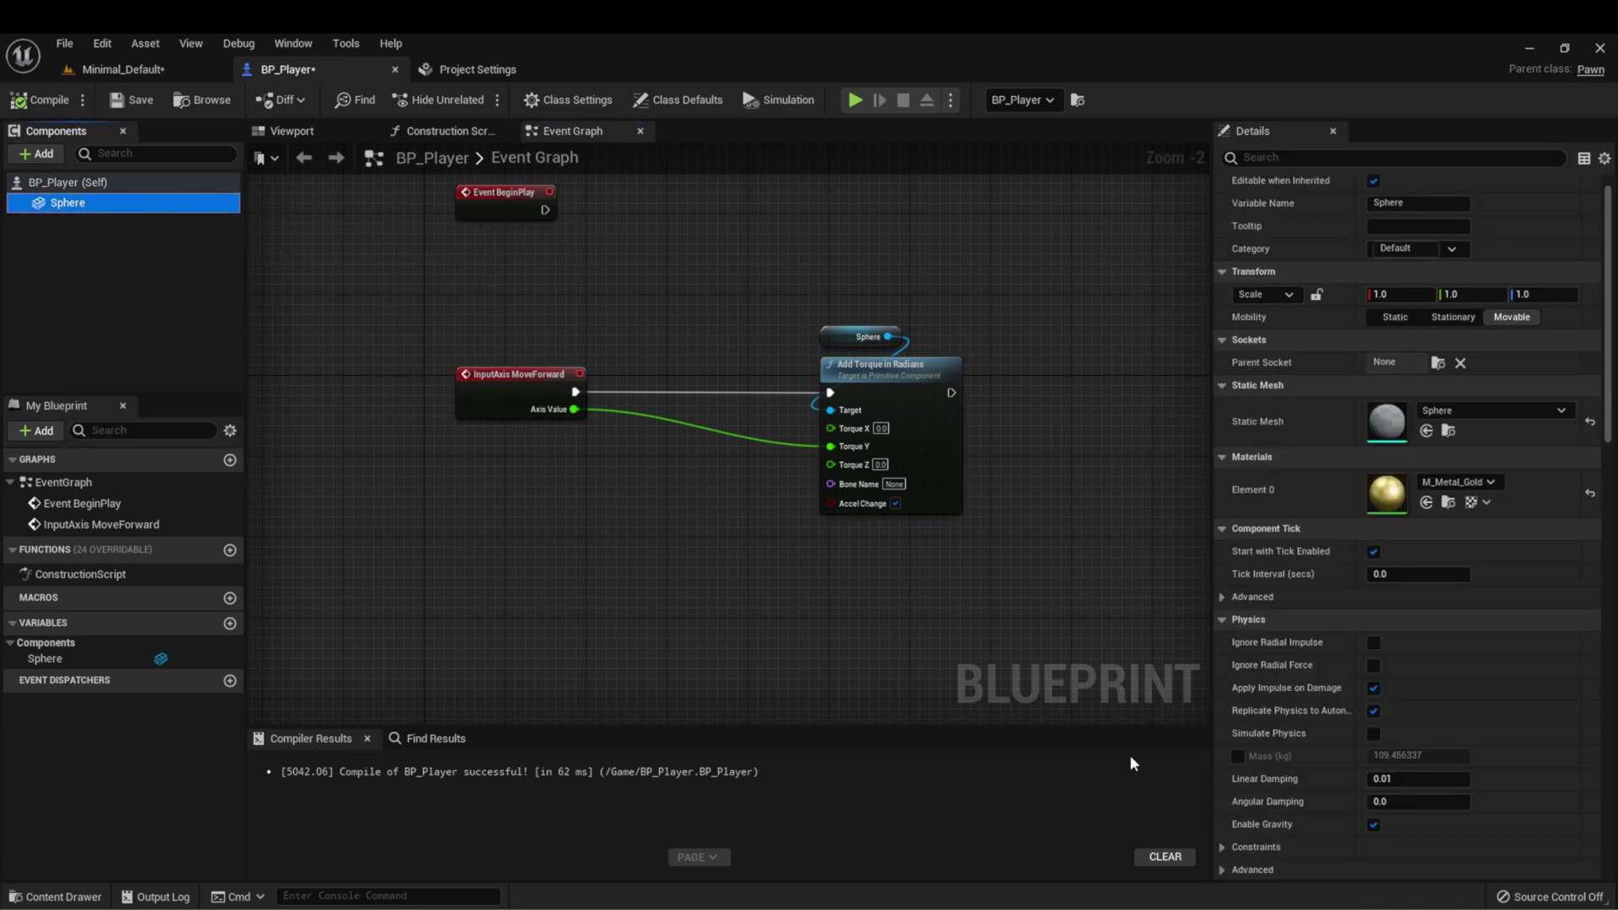
{"action": "left_click", "coordinate": [1373, 734]}
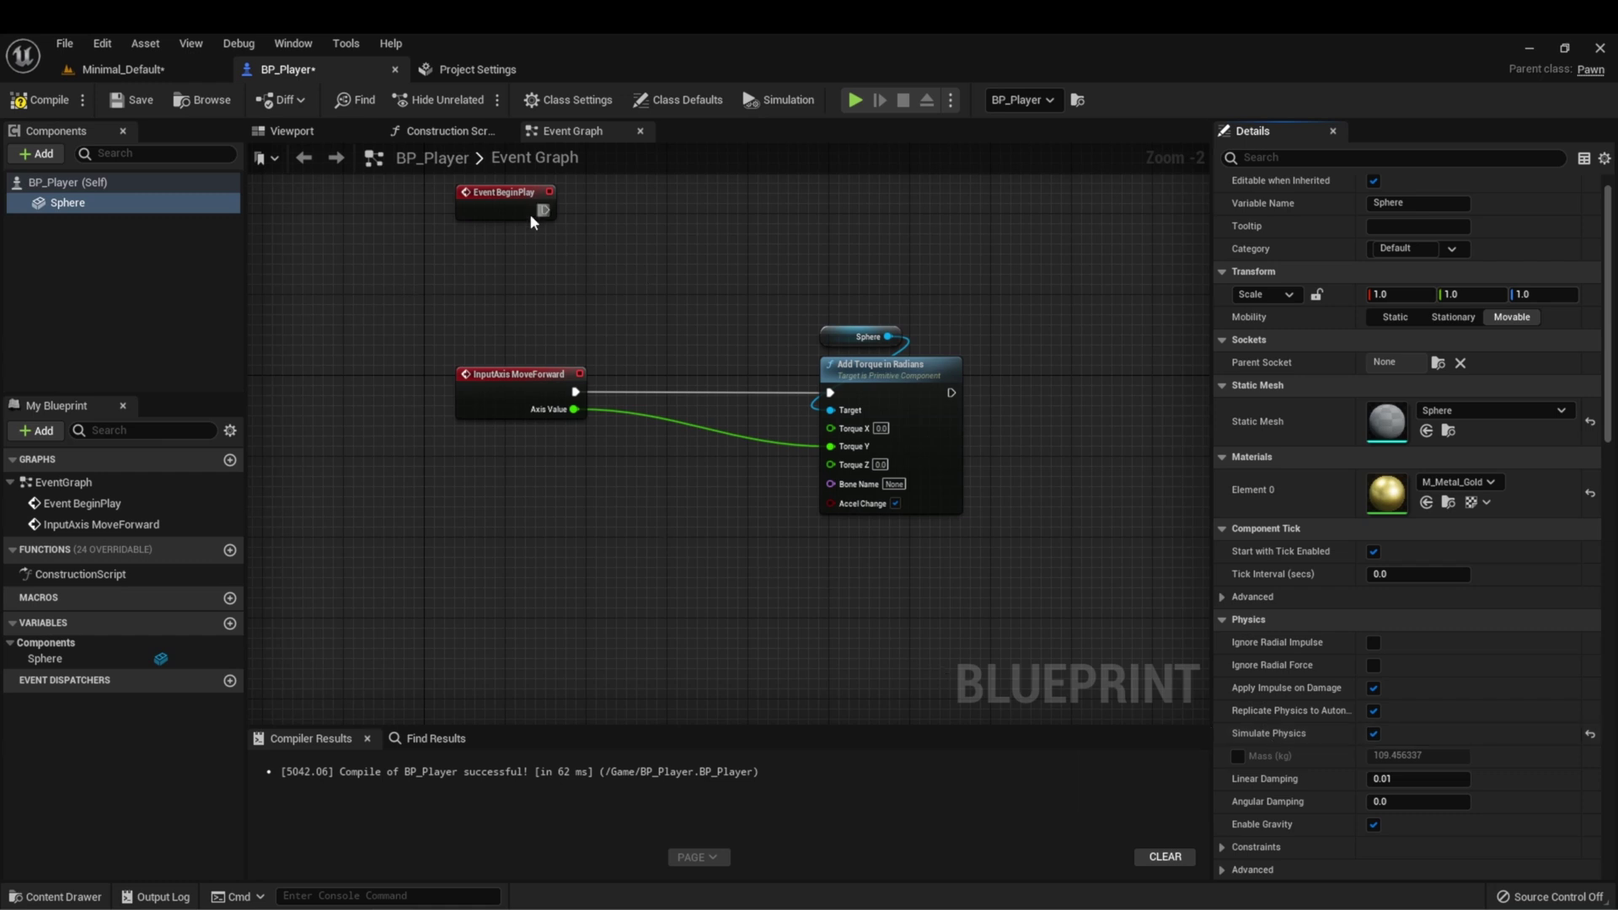
{"action": "left_click", "coordinate": [38, 100]}
- Run the game preview to test the ball's physics and forward movement, and exit it
{"action": "left_click", "coordinate": [854, 100]}
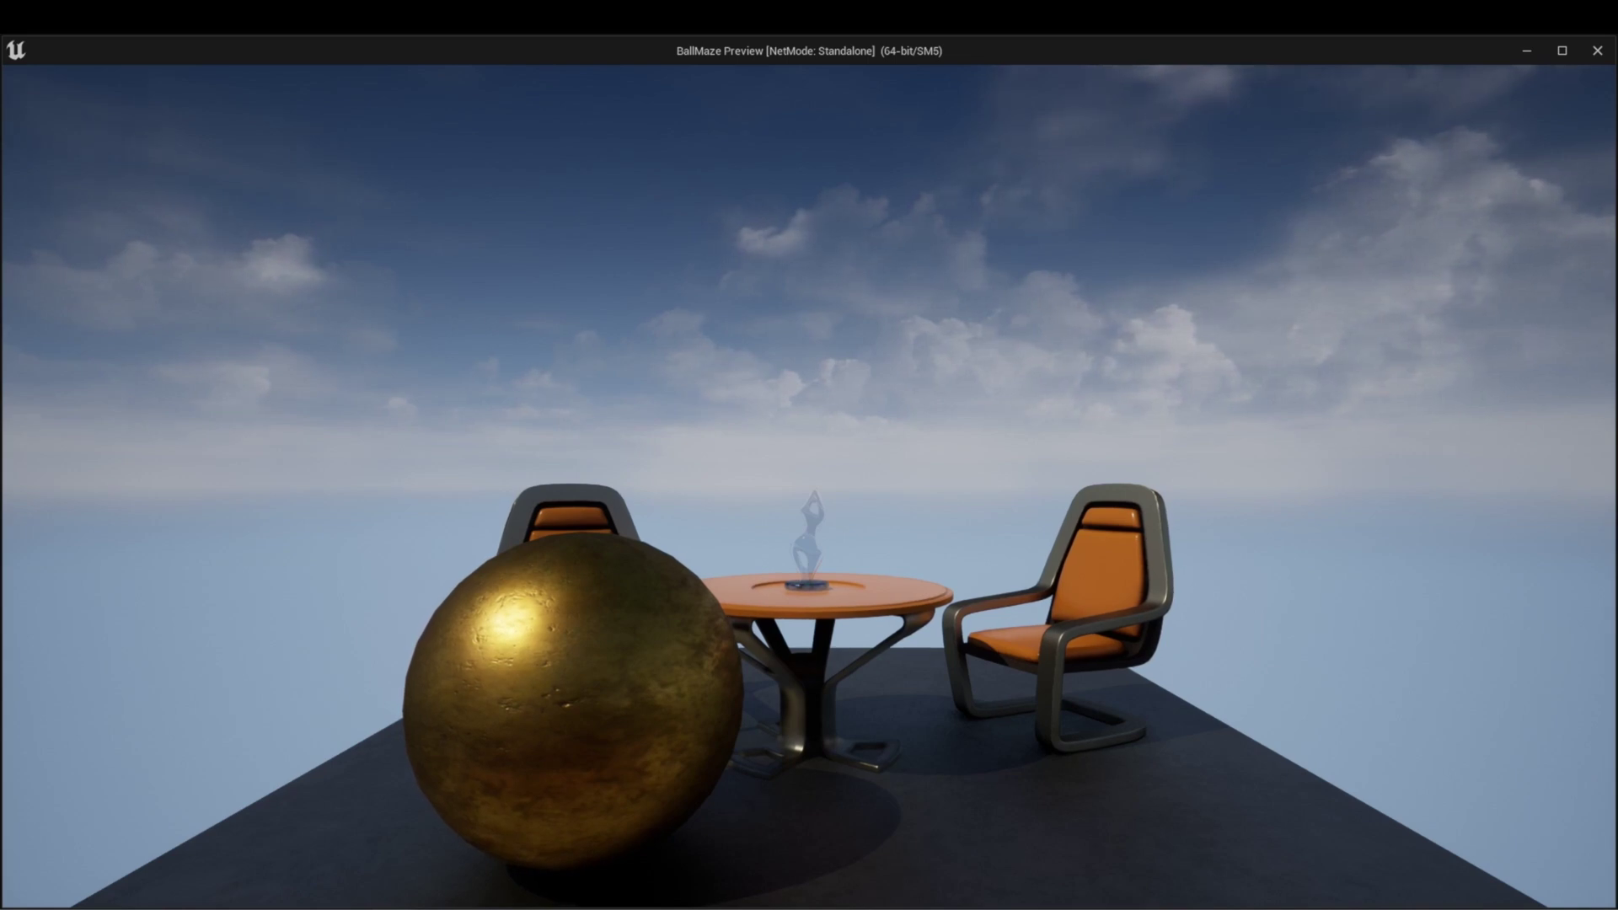
{"action": "key", "text": "Escape"}
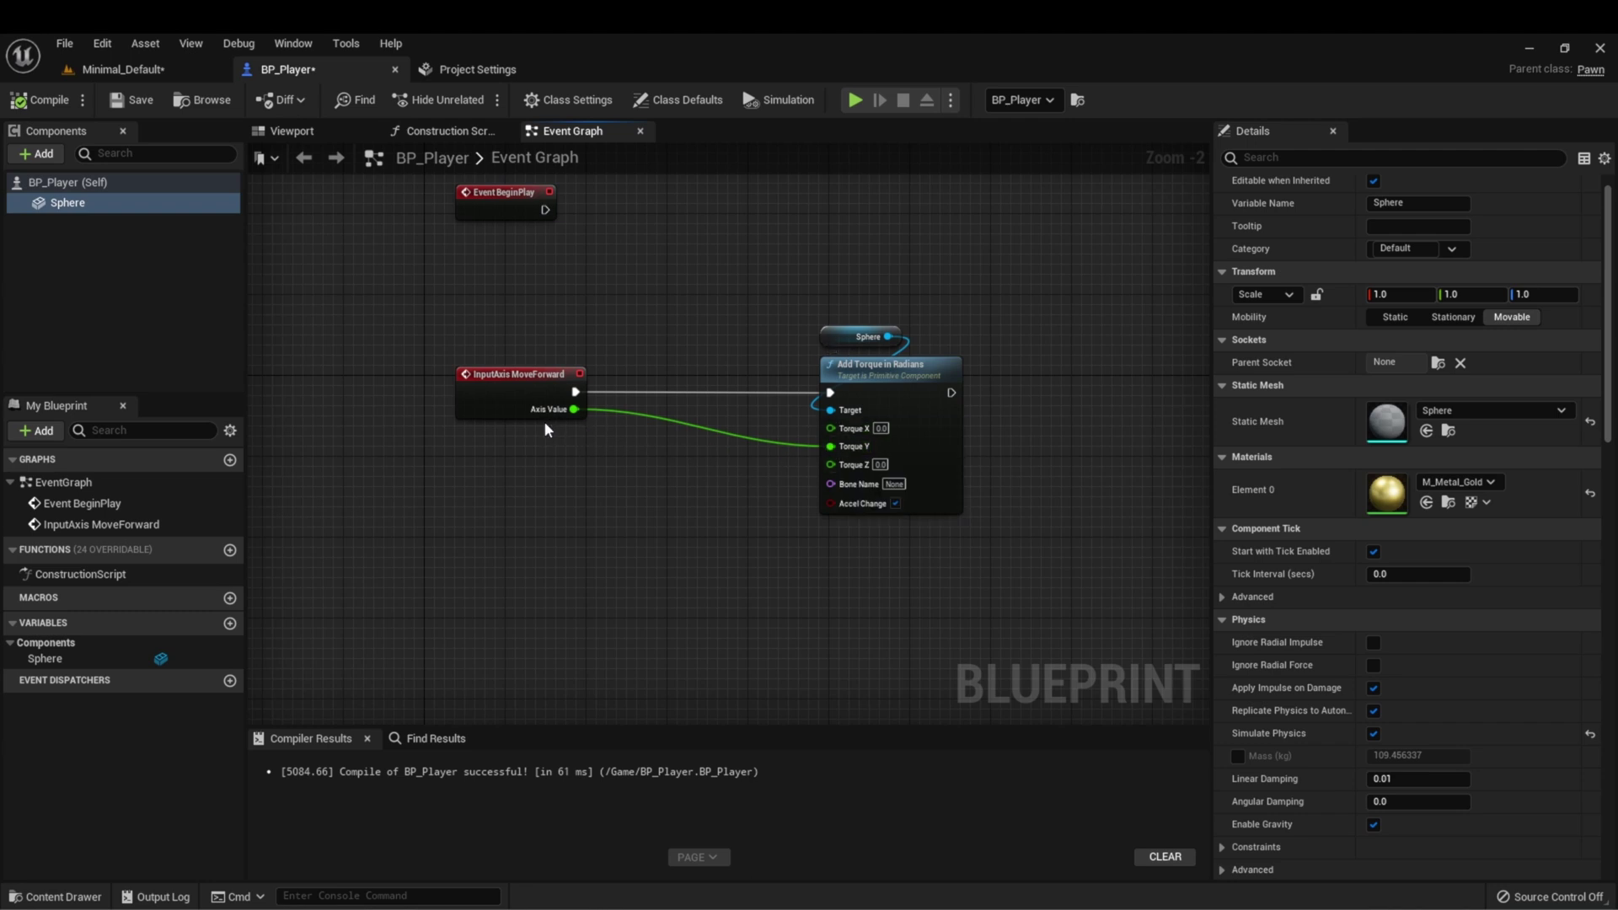
- Insert a Multiply node with factor 10 between MoveForward's Axis Value and the Torque Y input
{"action": "left_click_drag", "start_coordinate": [574, 409], "coordinate": [681, 441]}
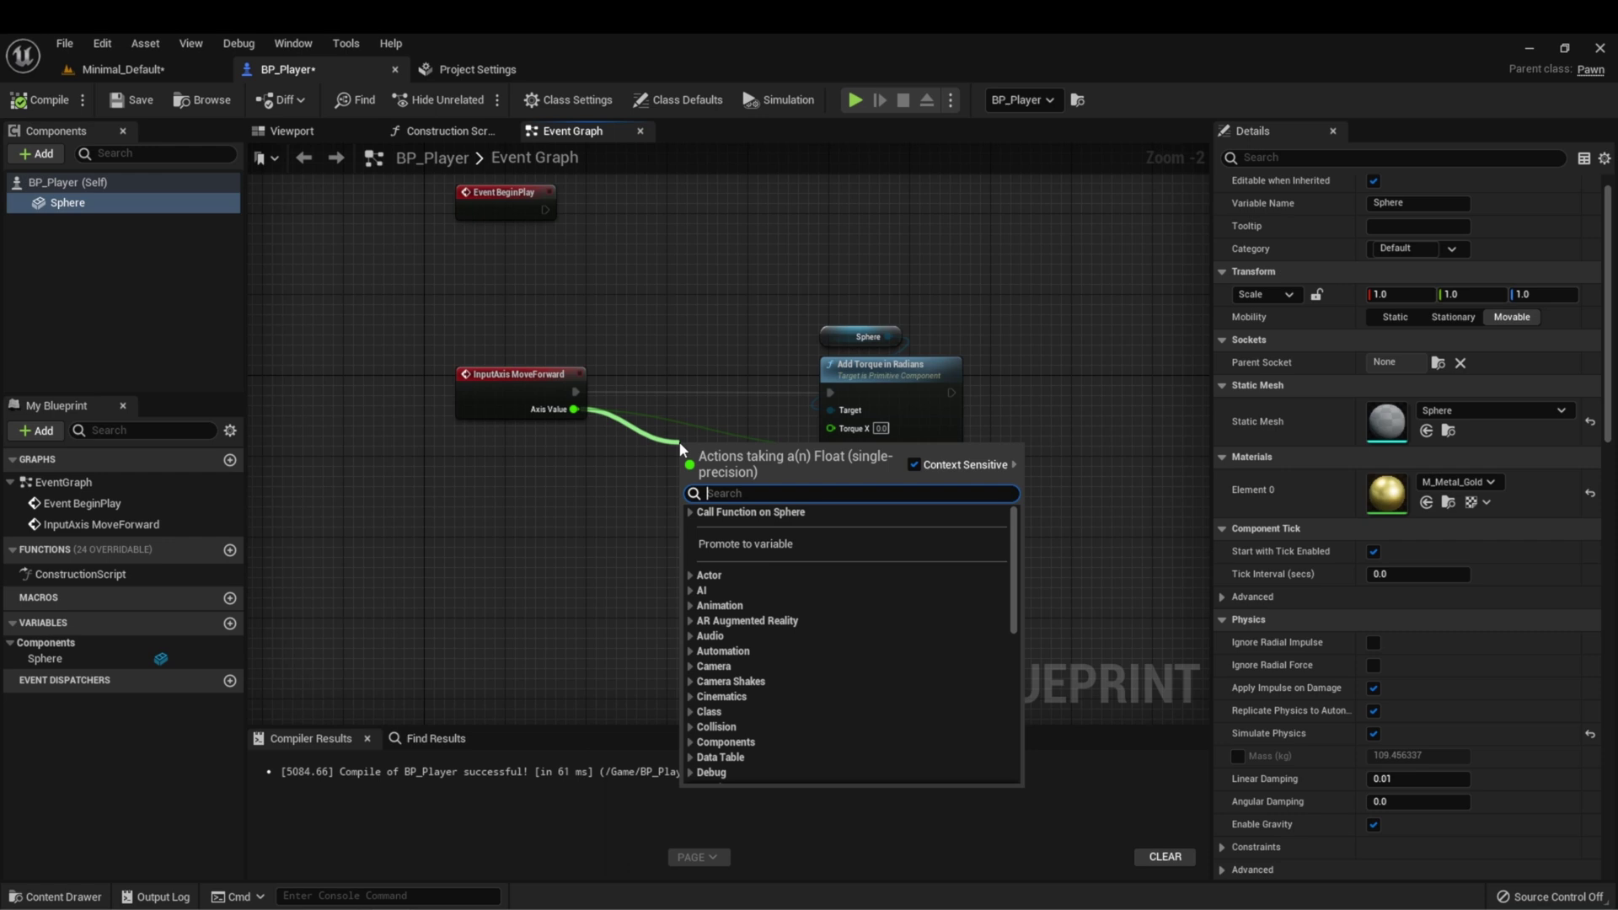
{"action": "type", "text": "*"}
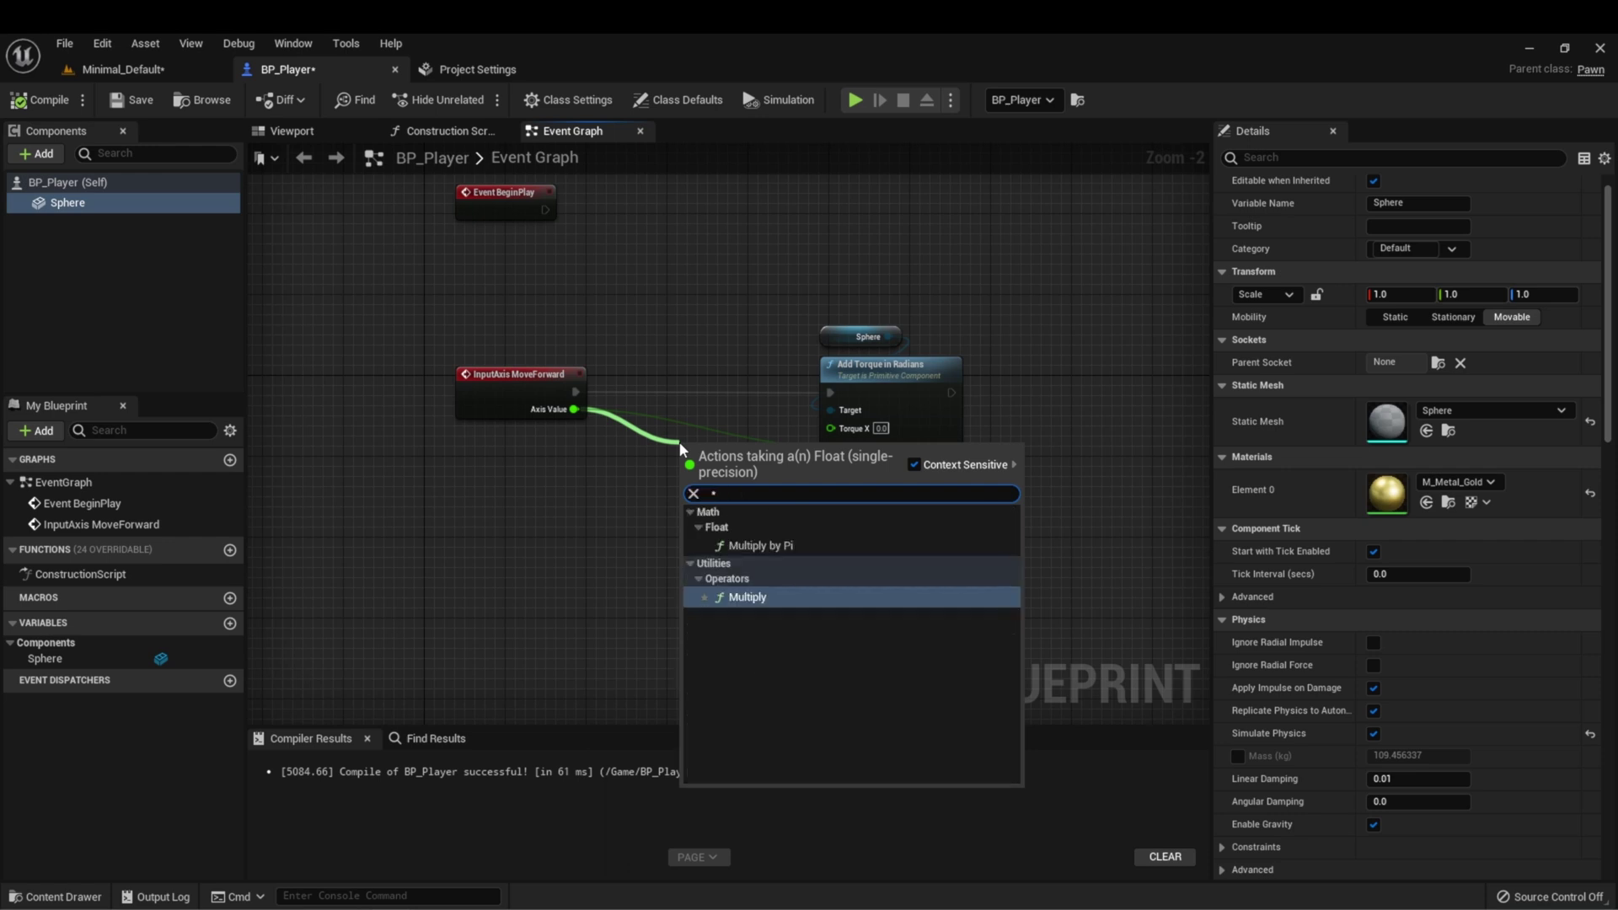
{"action": "left_click", "coordinate": [756, 599]}
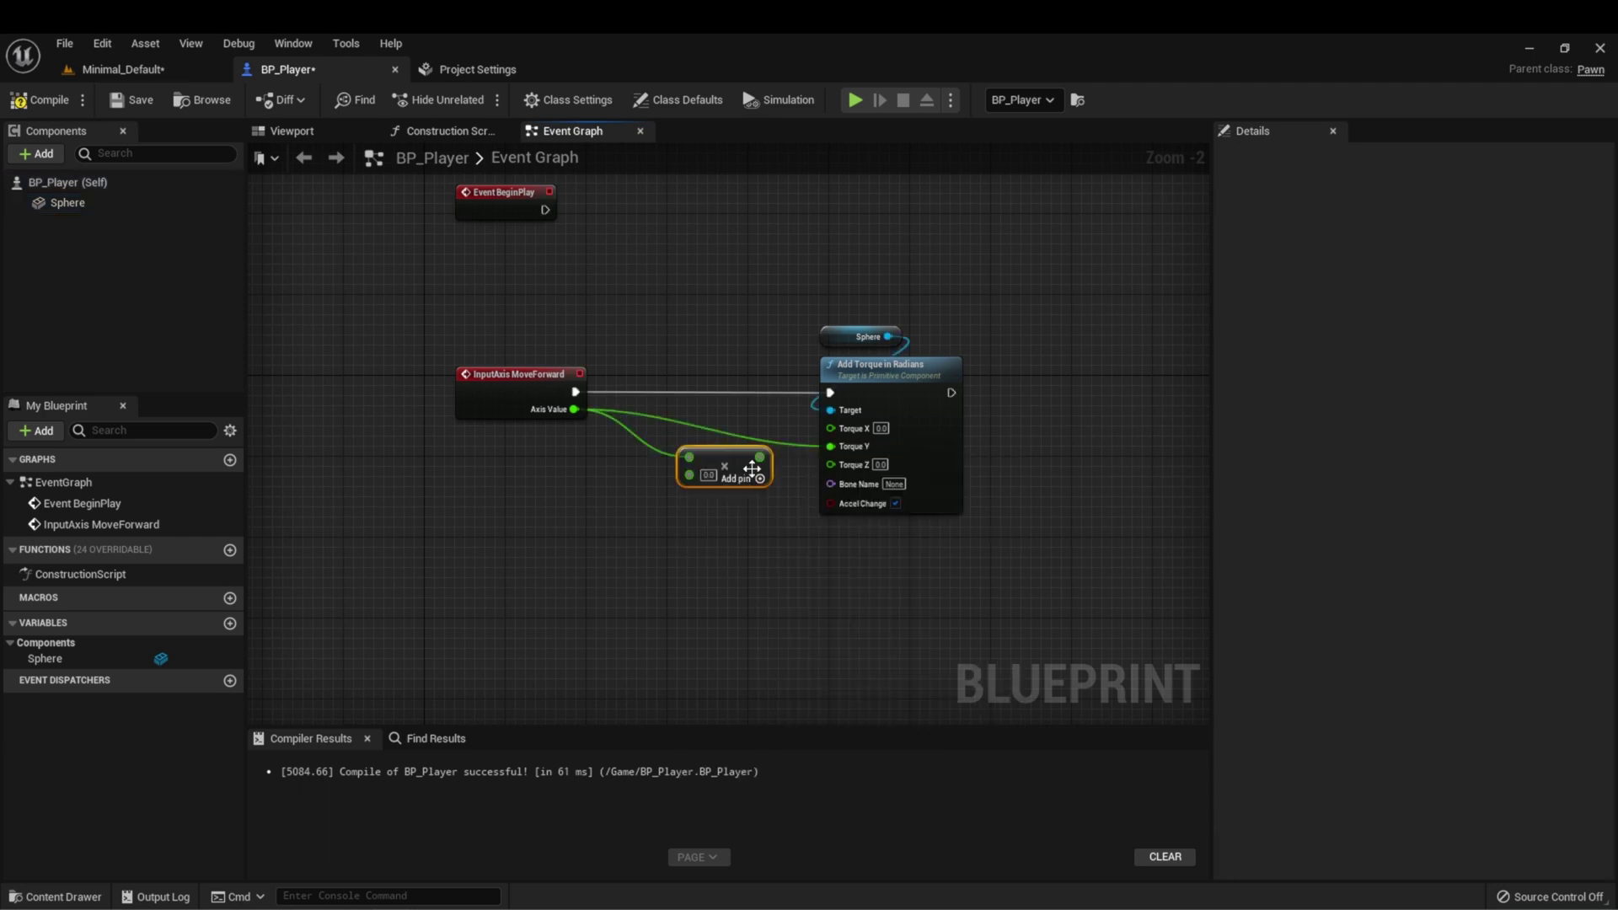
{"action": "left_click_drag", "start_coordinate": [760, 456], "coordinate": [832, 447]}
{"action": "left_click", "coordinate": [708, 475]}
{"action": "type", "text": "100"}
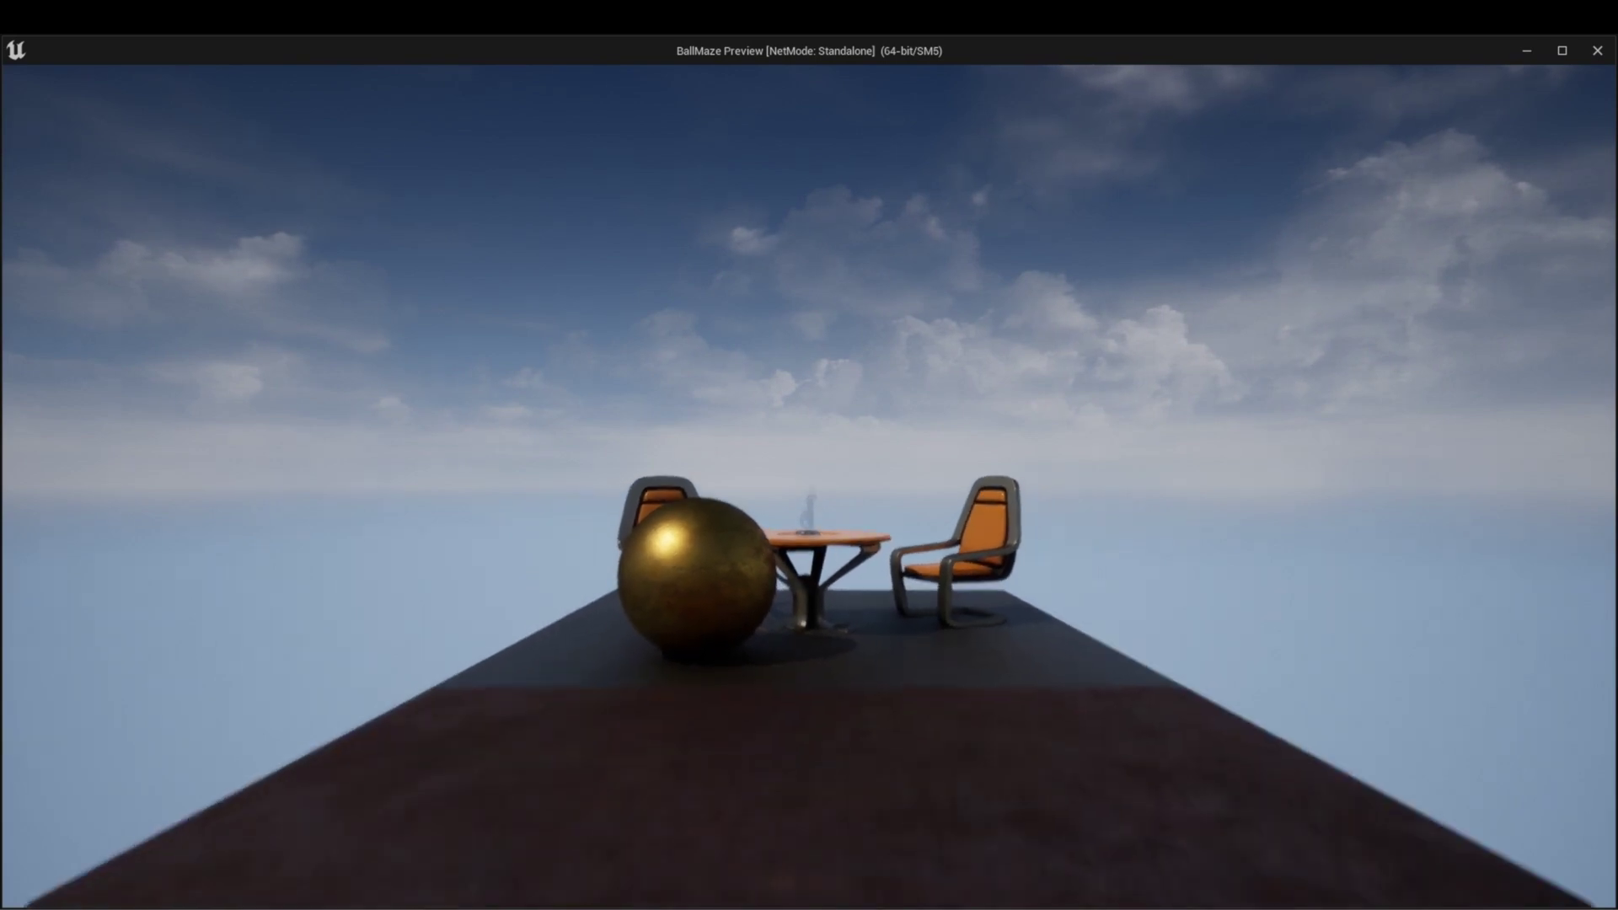
- Test the ball's forward movement in the game preview and again in the level viewport
{"action": "key", "text": "w"}
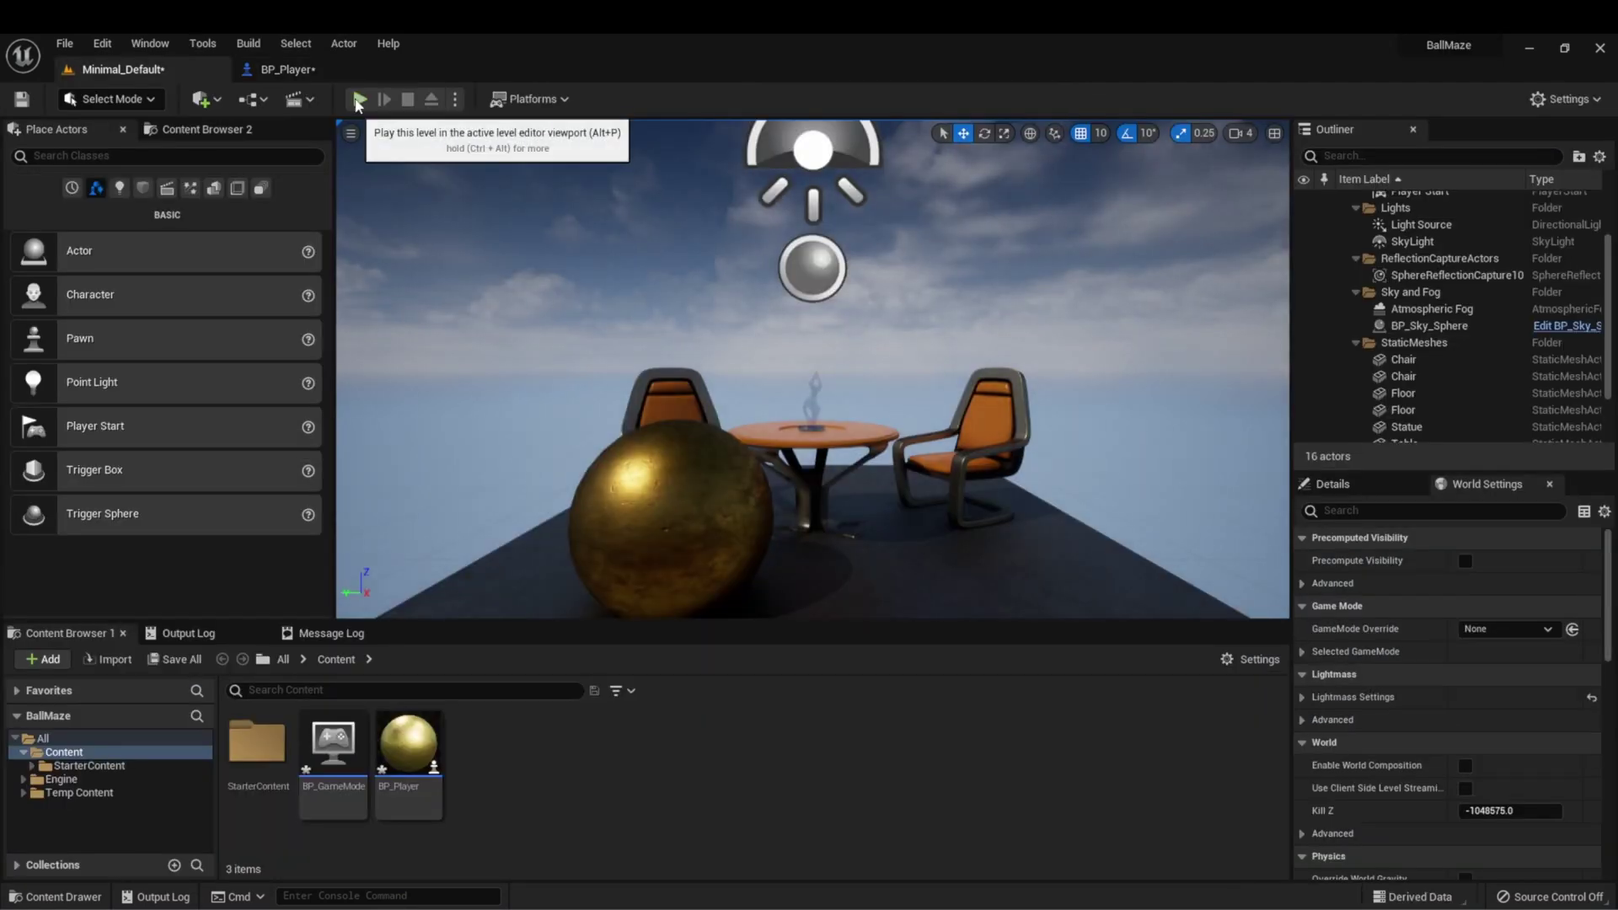
{"action": "left_click", "coordinate": [359, 99]}
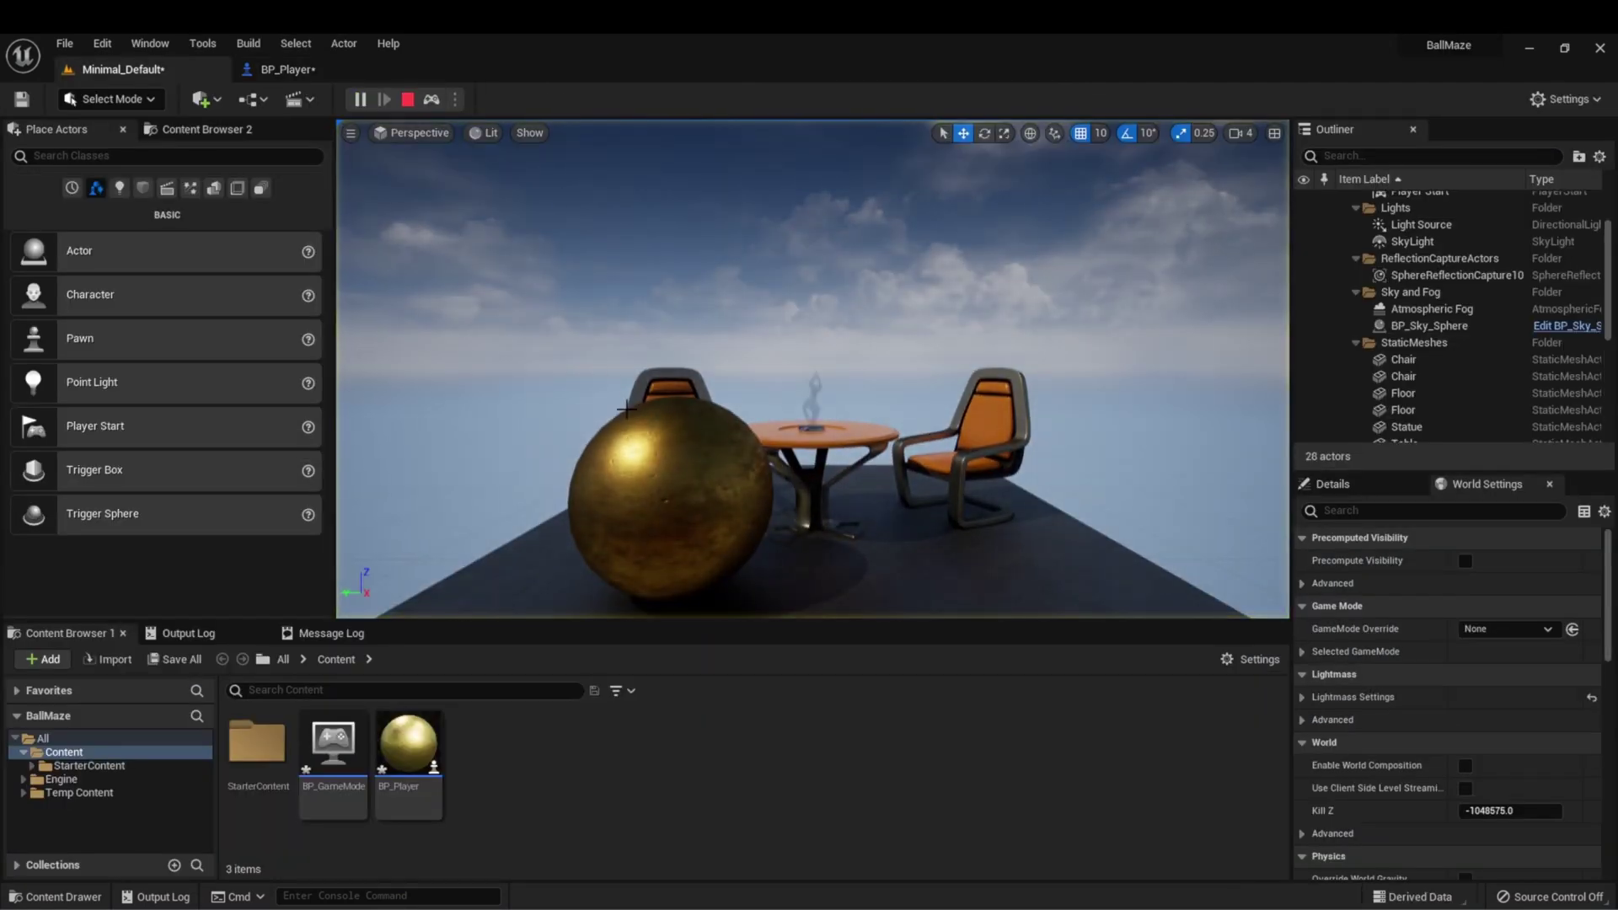
{"action": "key", "text": "w"}
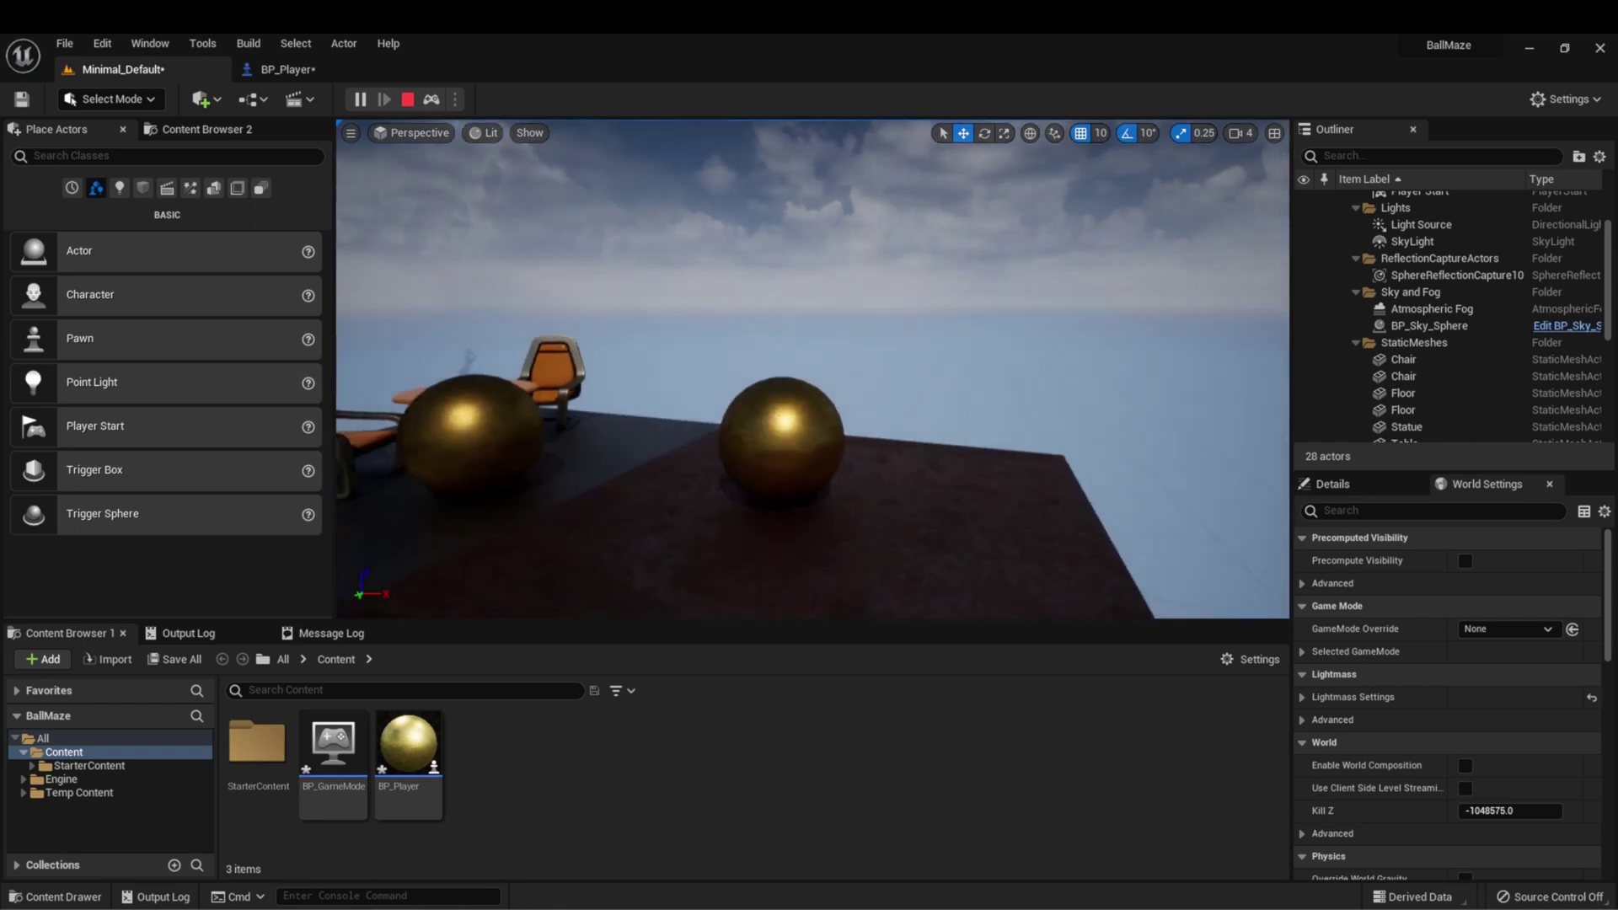
- Eject from the player, end the play session, and delete the BP_Player ball placed near the table from the level
{"action": "key", "text": "F8"}
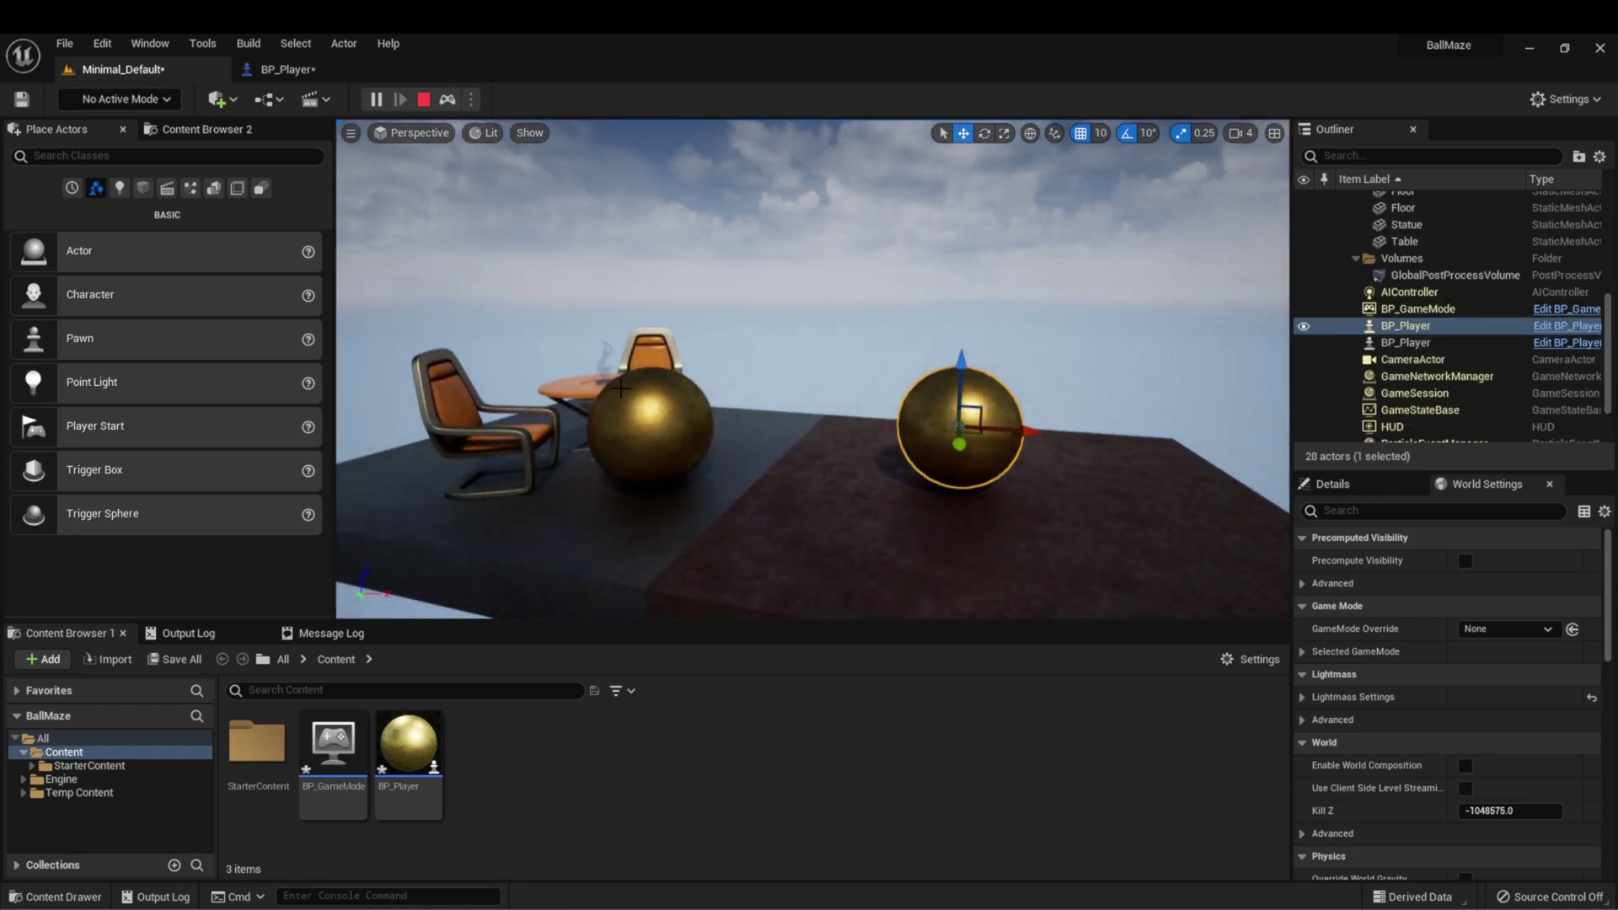
{"action": "left_click", "coordinate": [615, 413]}
{"action": "left_click", "coordinate": [1009, 405]}
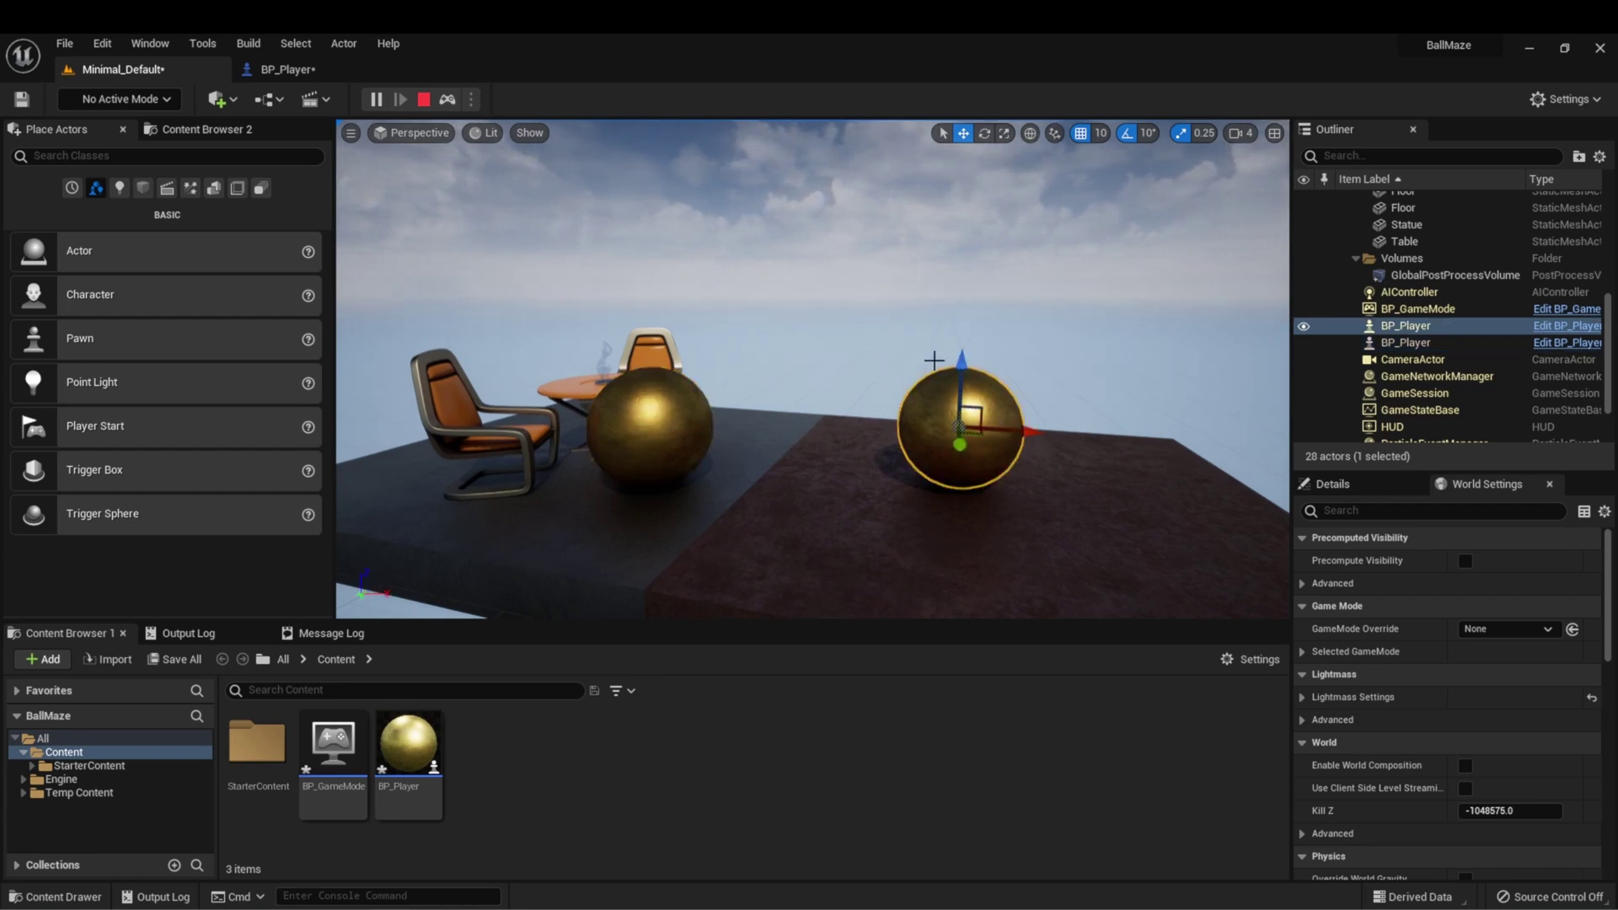
{"action": "left_click", "coordinate": [424, 99]}
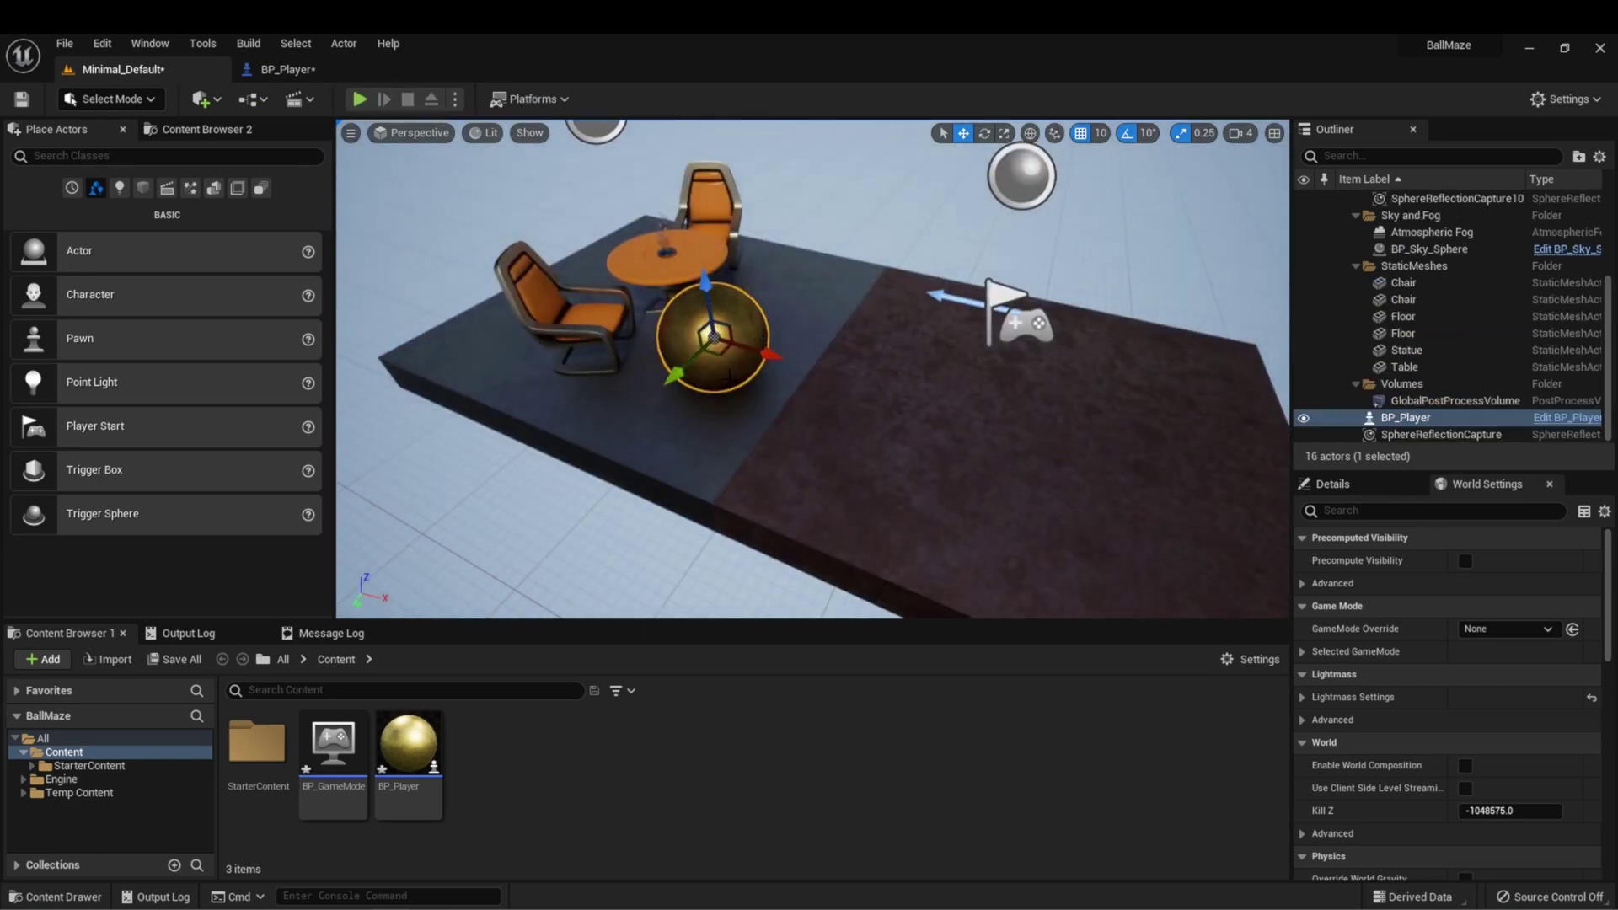
{"action": "key", "text": "Delete"}
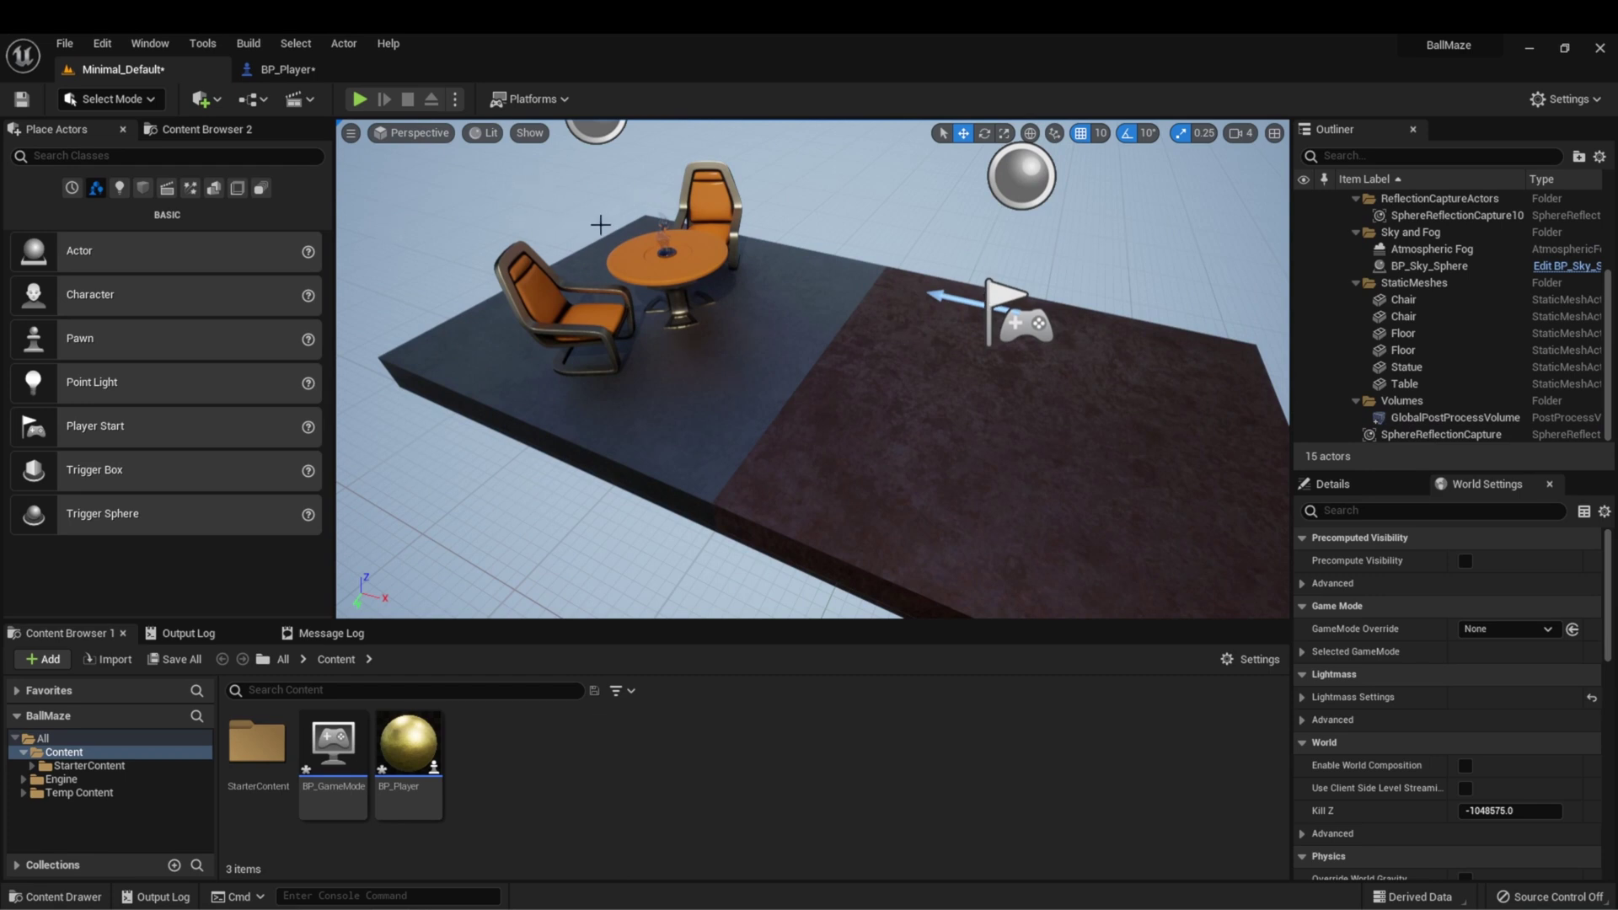
- Add a Spring Arm component under the Sphere in BP_Player, keeping its default name
{"action": "left_click", "coordinate": [283, 71]}
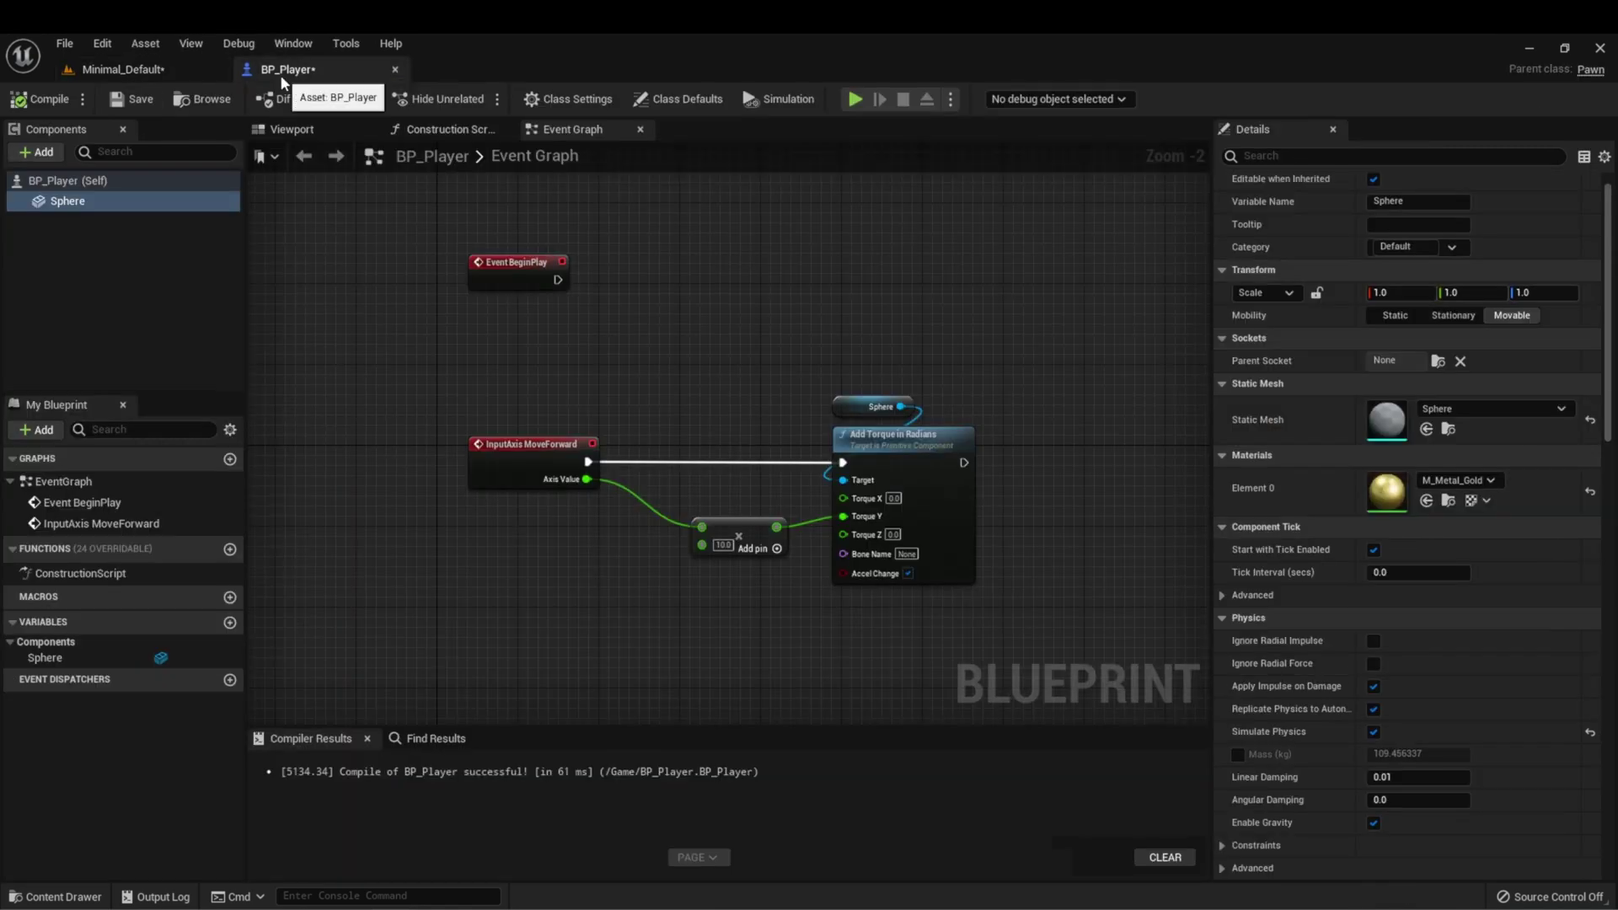
{"action": "left_click", "coordinate": [74, 205]}
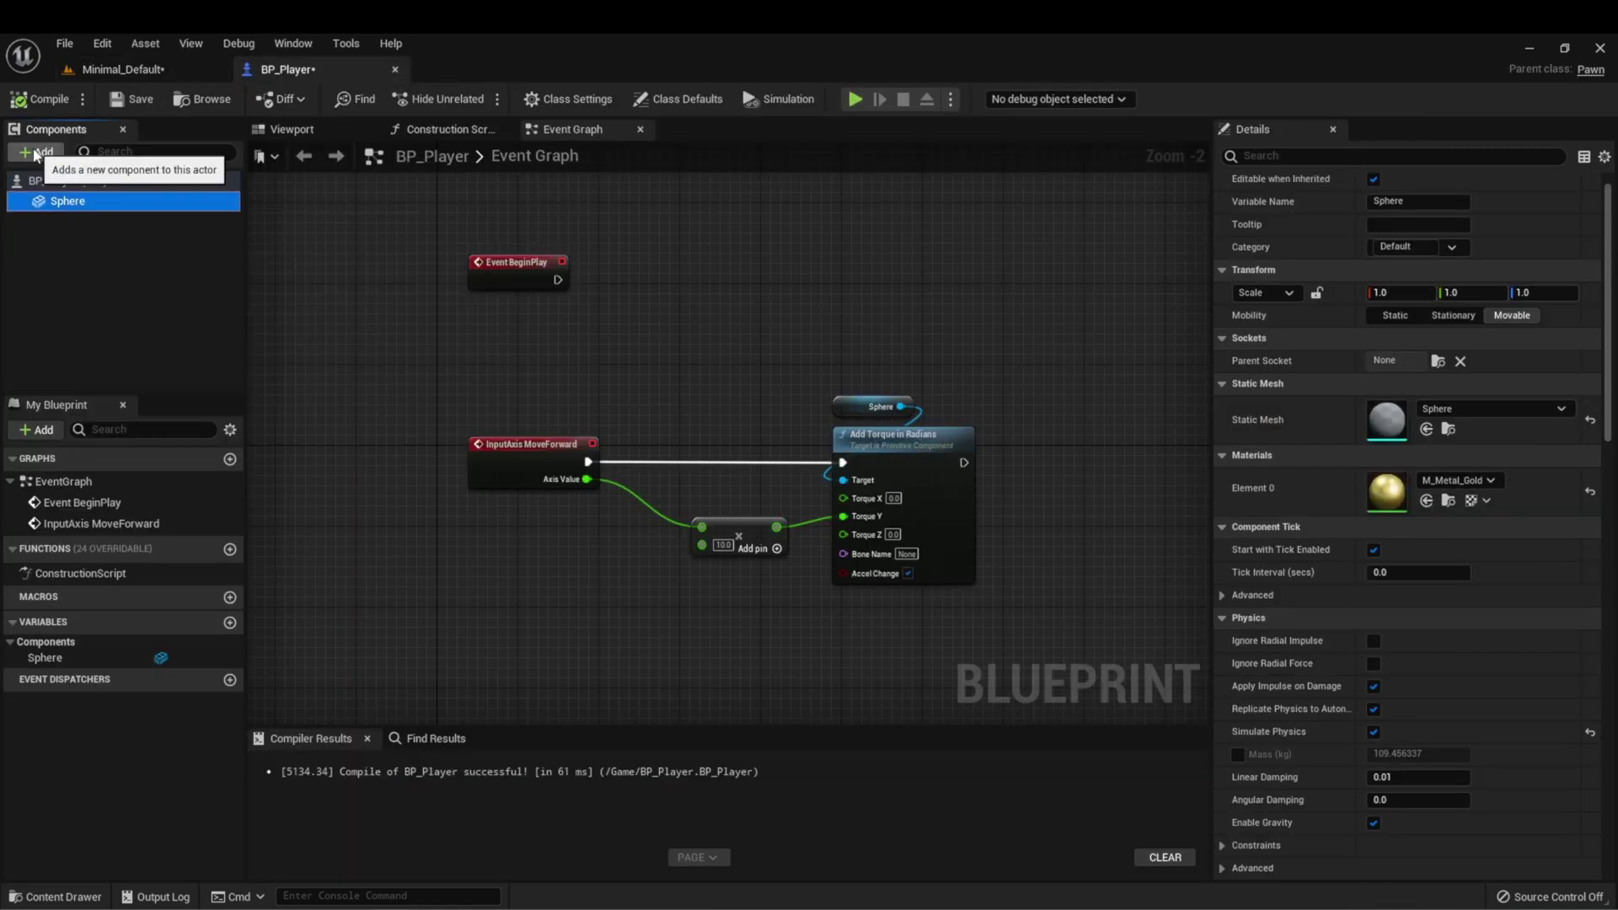
{"action": "left_click", "coordinate": [36, 154]}
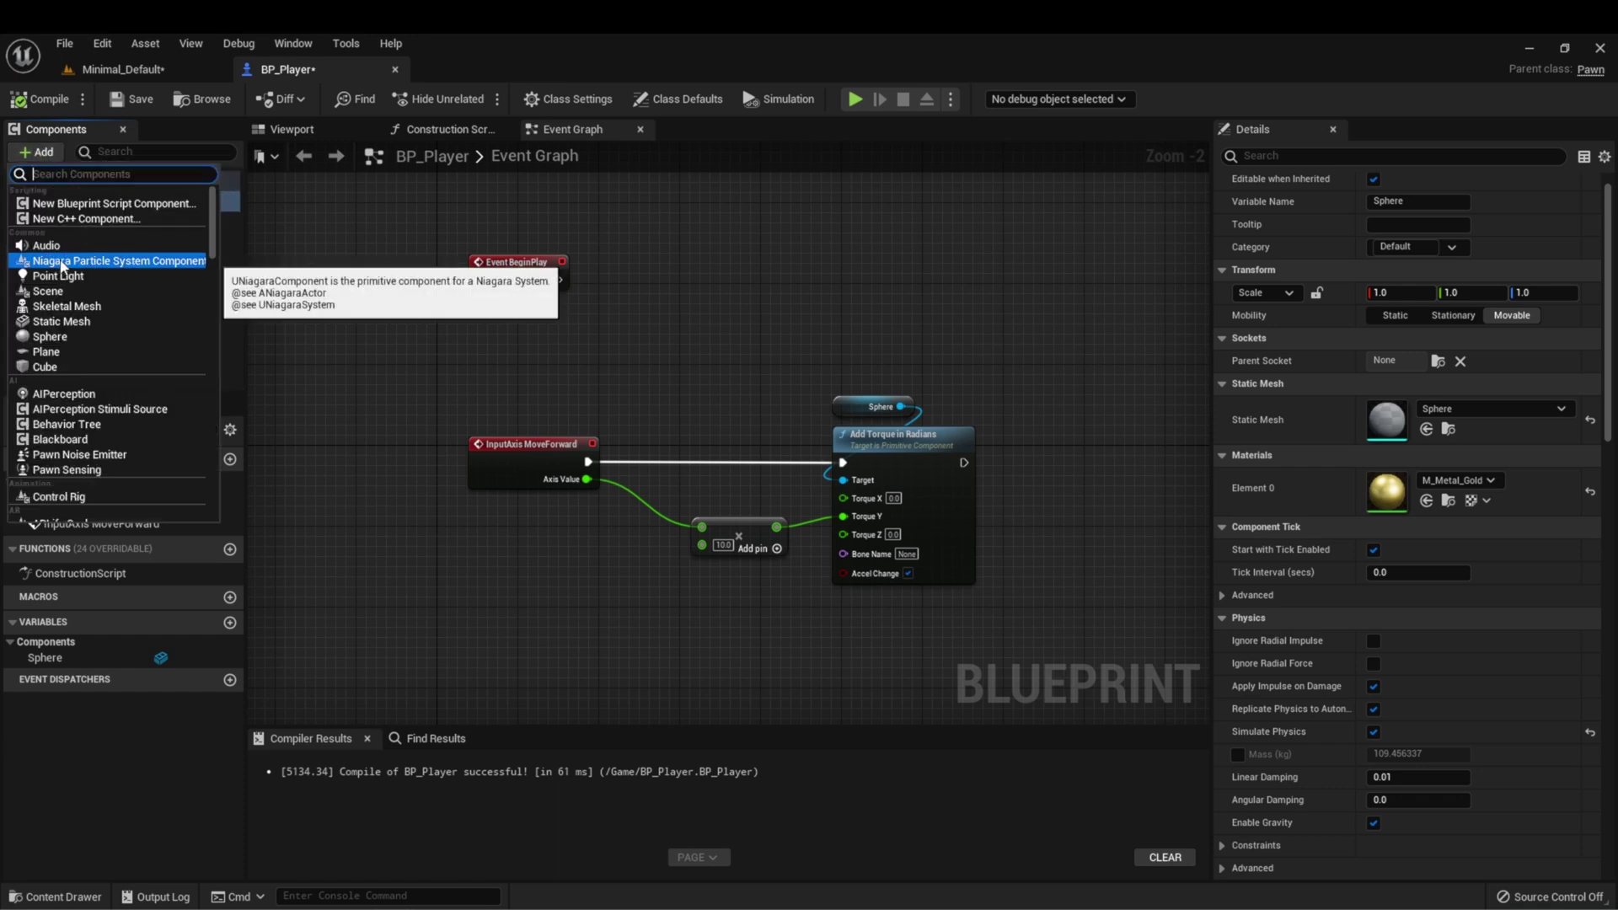
{"action": "type", "text": "spring"}
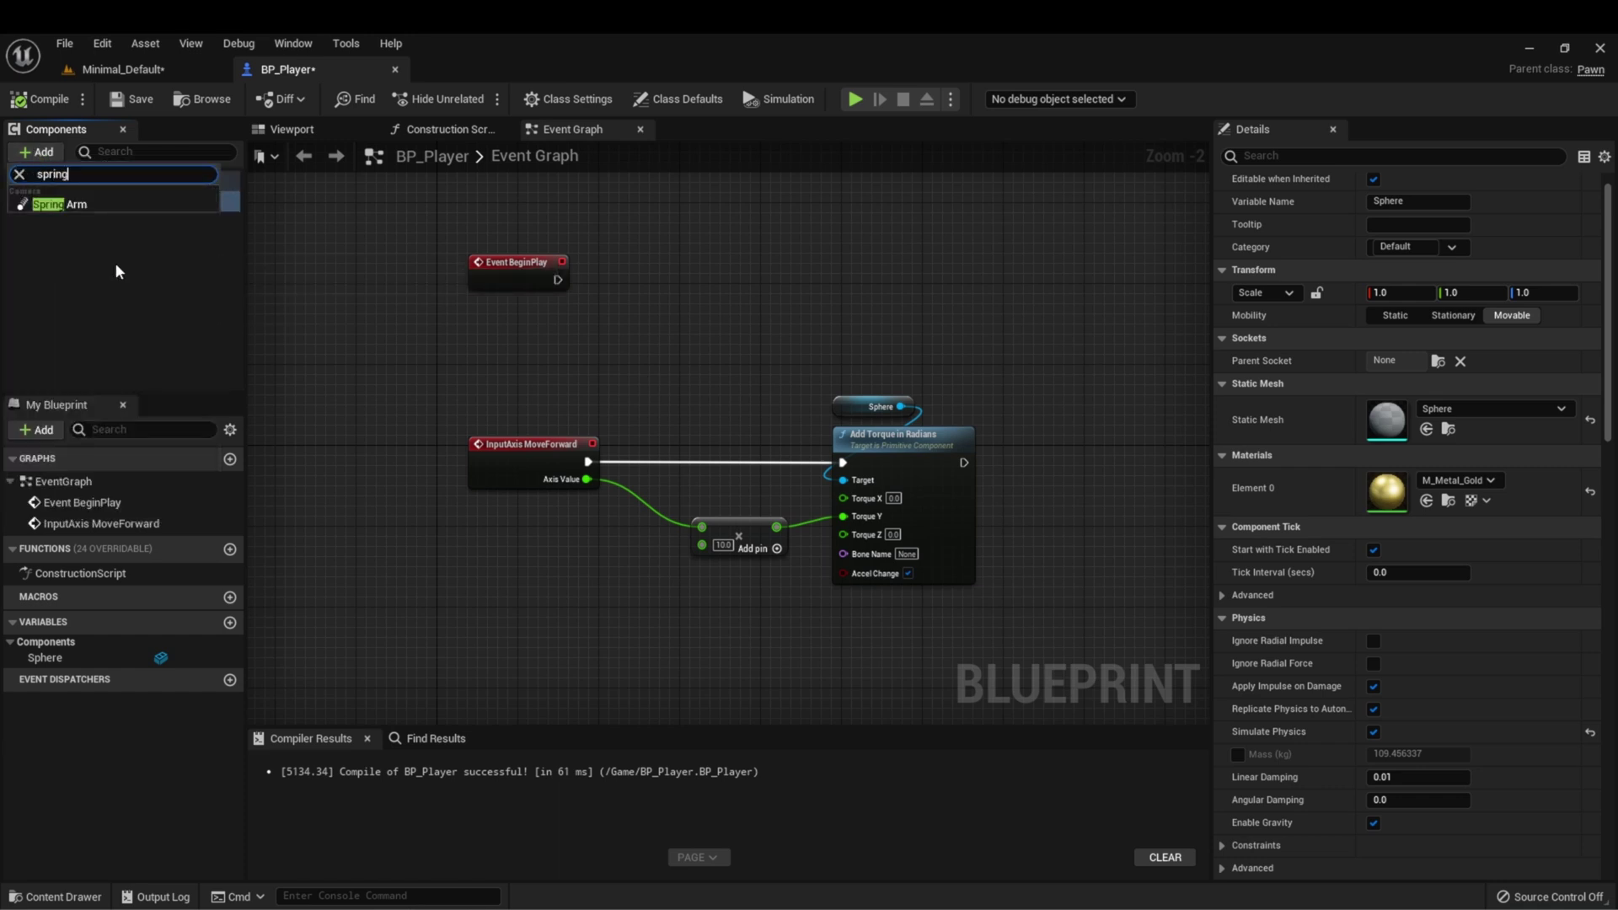
{"action": "left_click", "coordinate": [98, 206]}
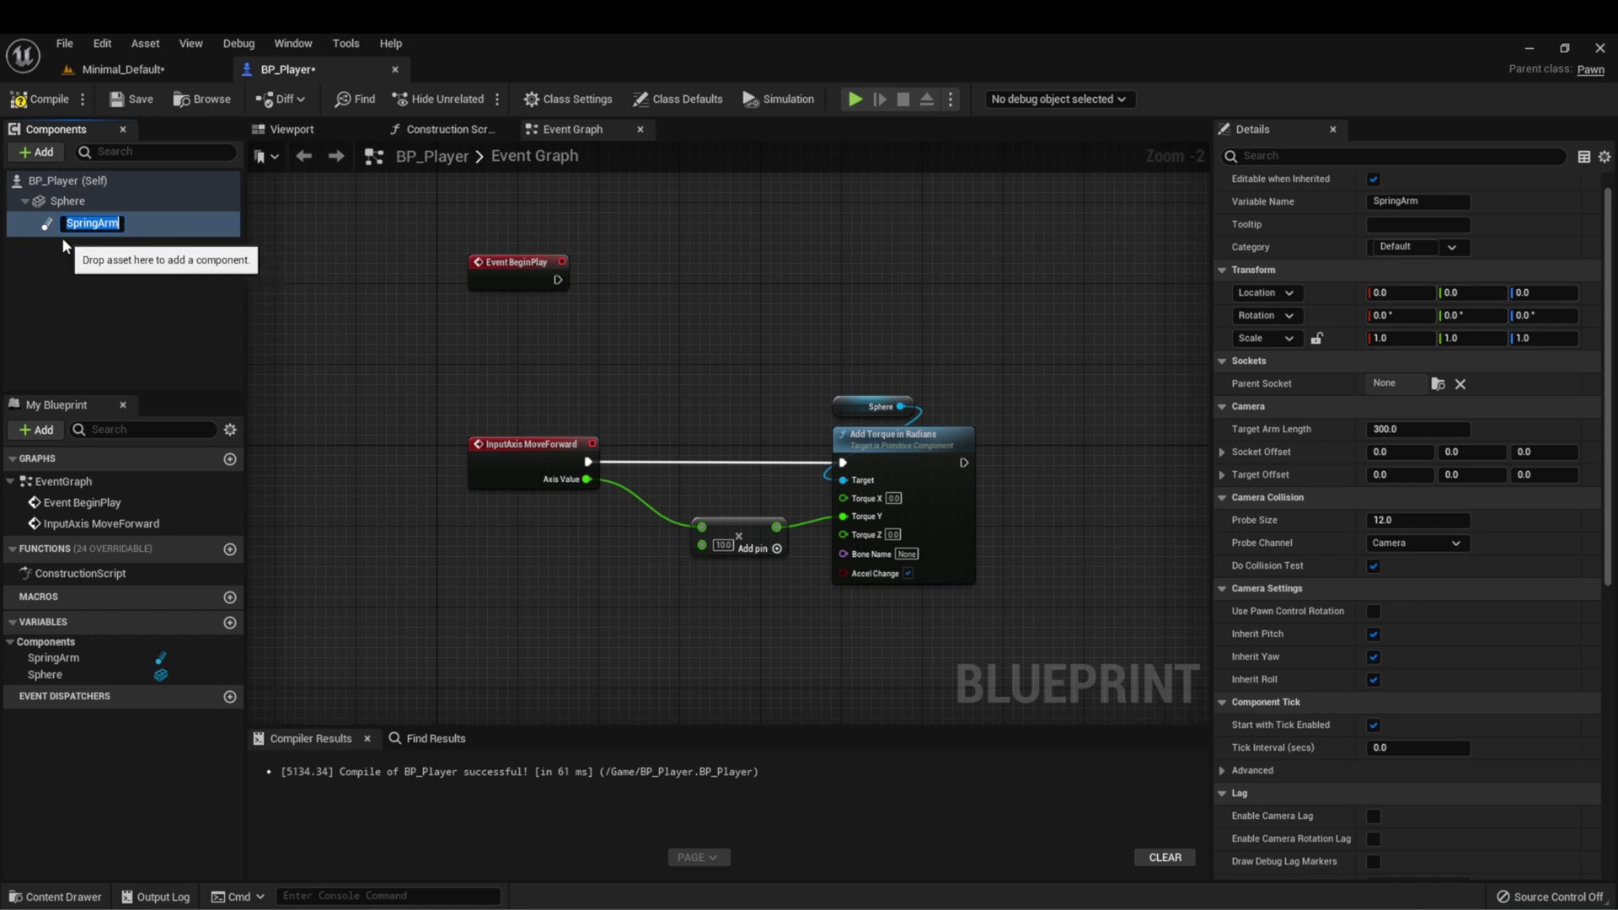
{"action": "left_click", "coordinate": [64, 253]}
- Attach a Camera component to the SpringArm with its default name and show it in the blueprint's 3D view
{"action": "left_click", "coordinate": [65, 222]}
{"action": "left_click", "coordinate": [292, 129]}
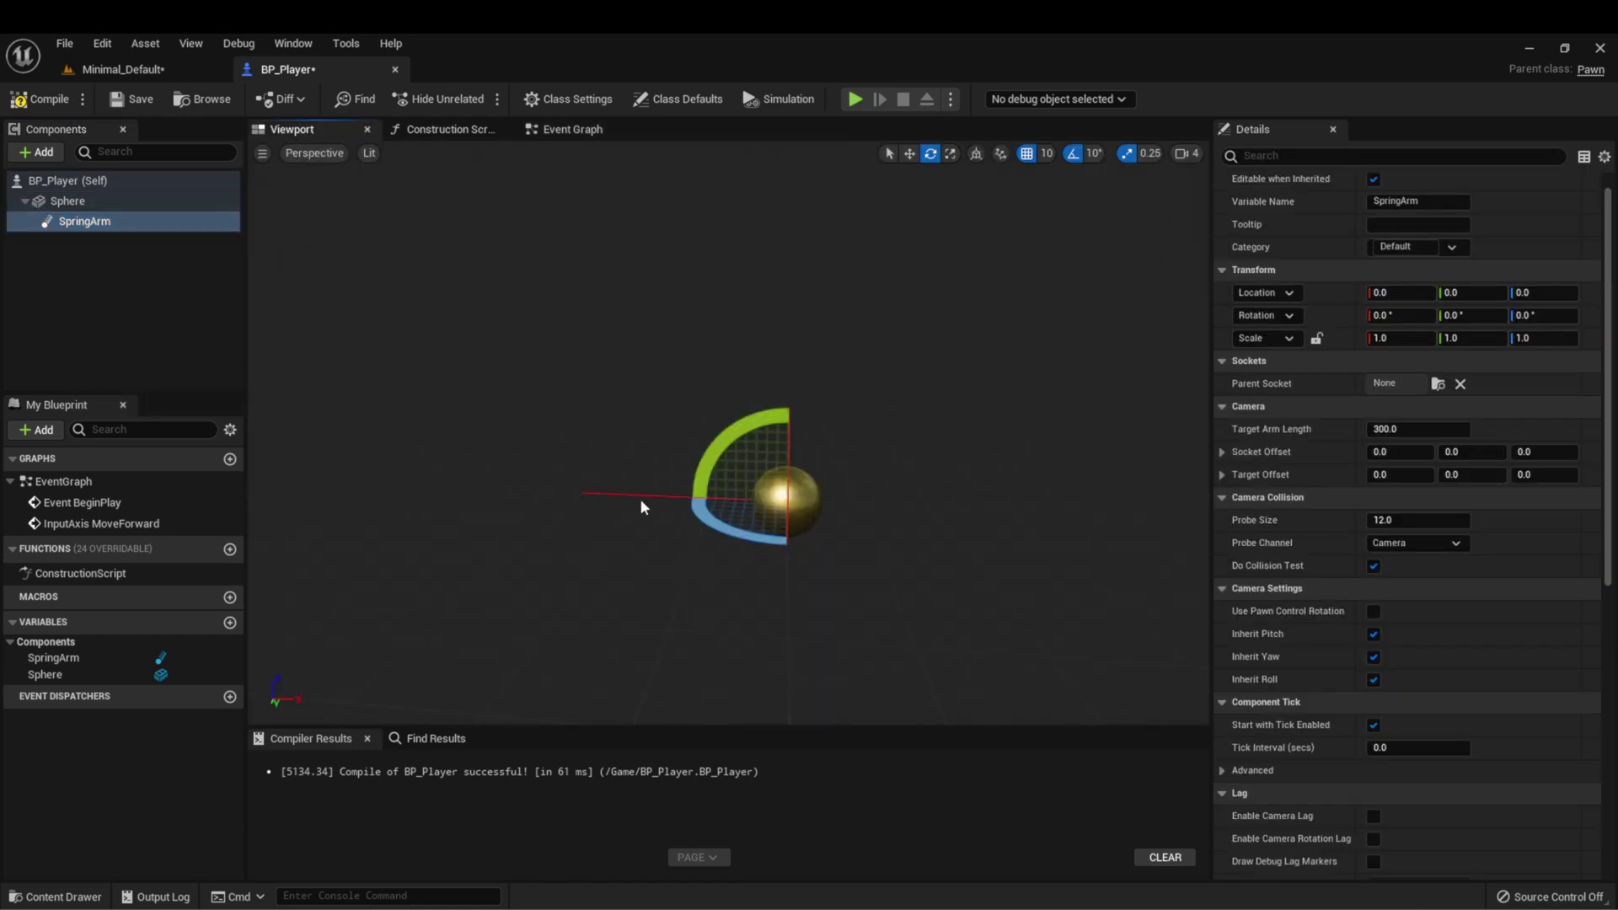
{"action": "left_click", "coordinate": [36, 152]}
{"action": "type", "text": "camer"}
{"action": "key", "text": "Return"}
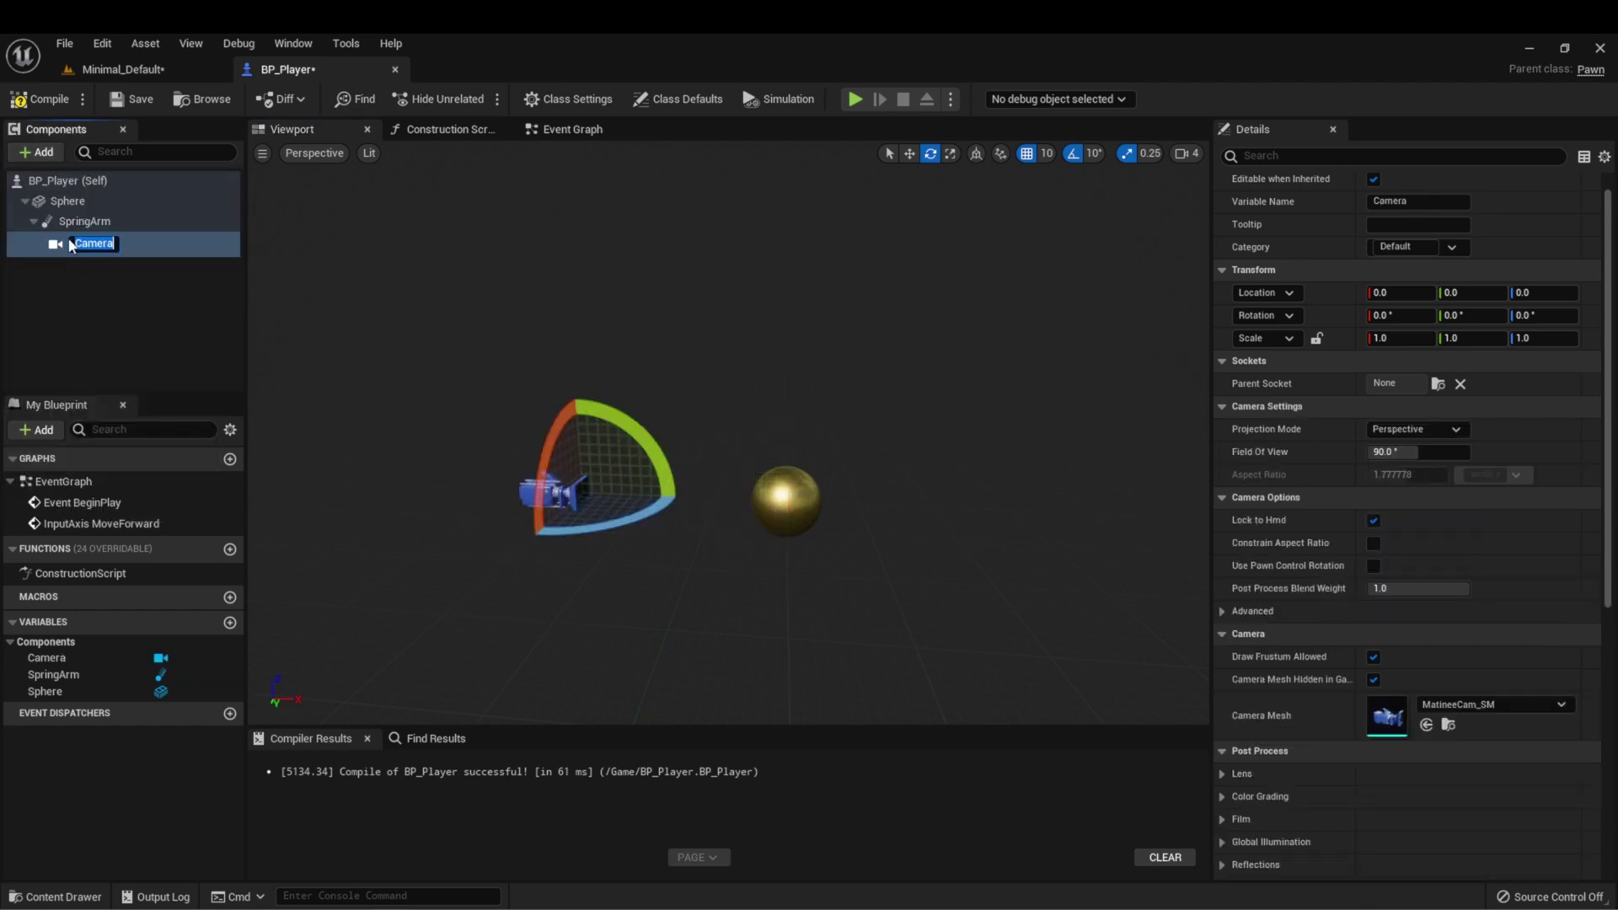
{"action": "left_click", "coordinate": [77, 274]}
{"action": "left_click", "coordinate": [527, 487]}
{"action": "key", "text": "e"}
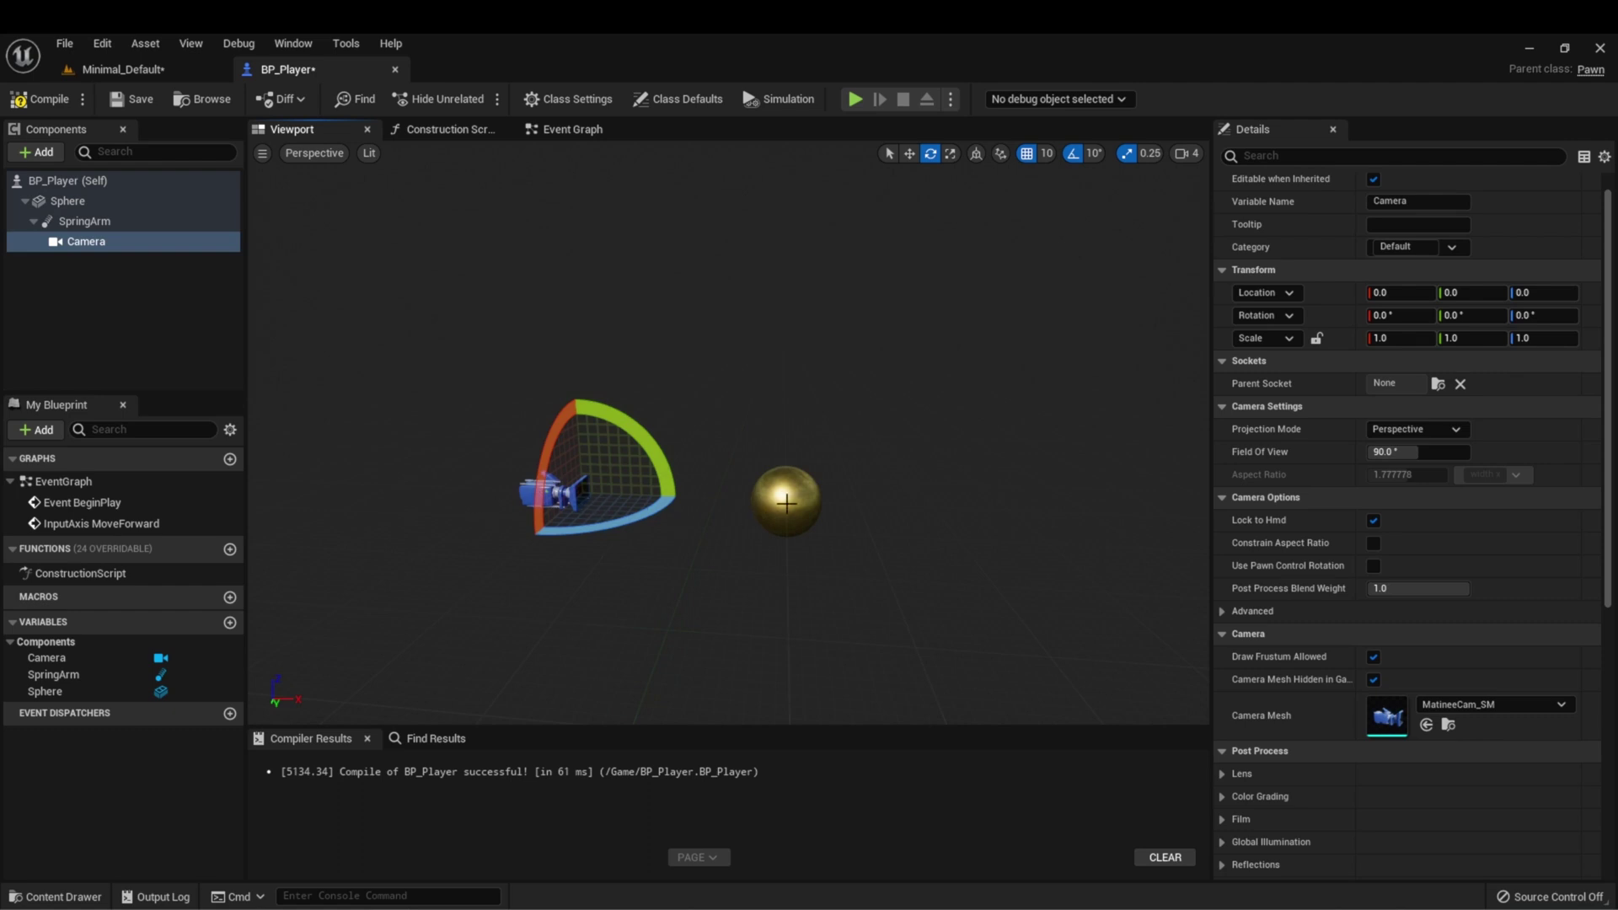
- Set the SpringArm's Target Arm Length to 1000
{"action": "left_click", "coordinate": [88, 220]}
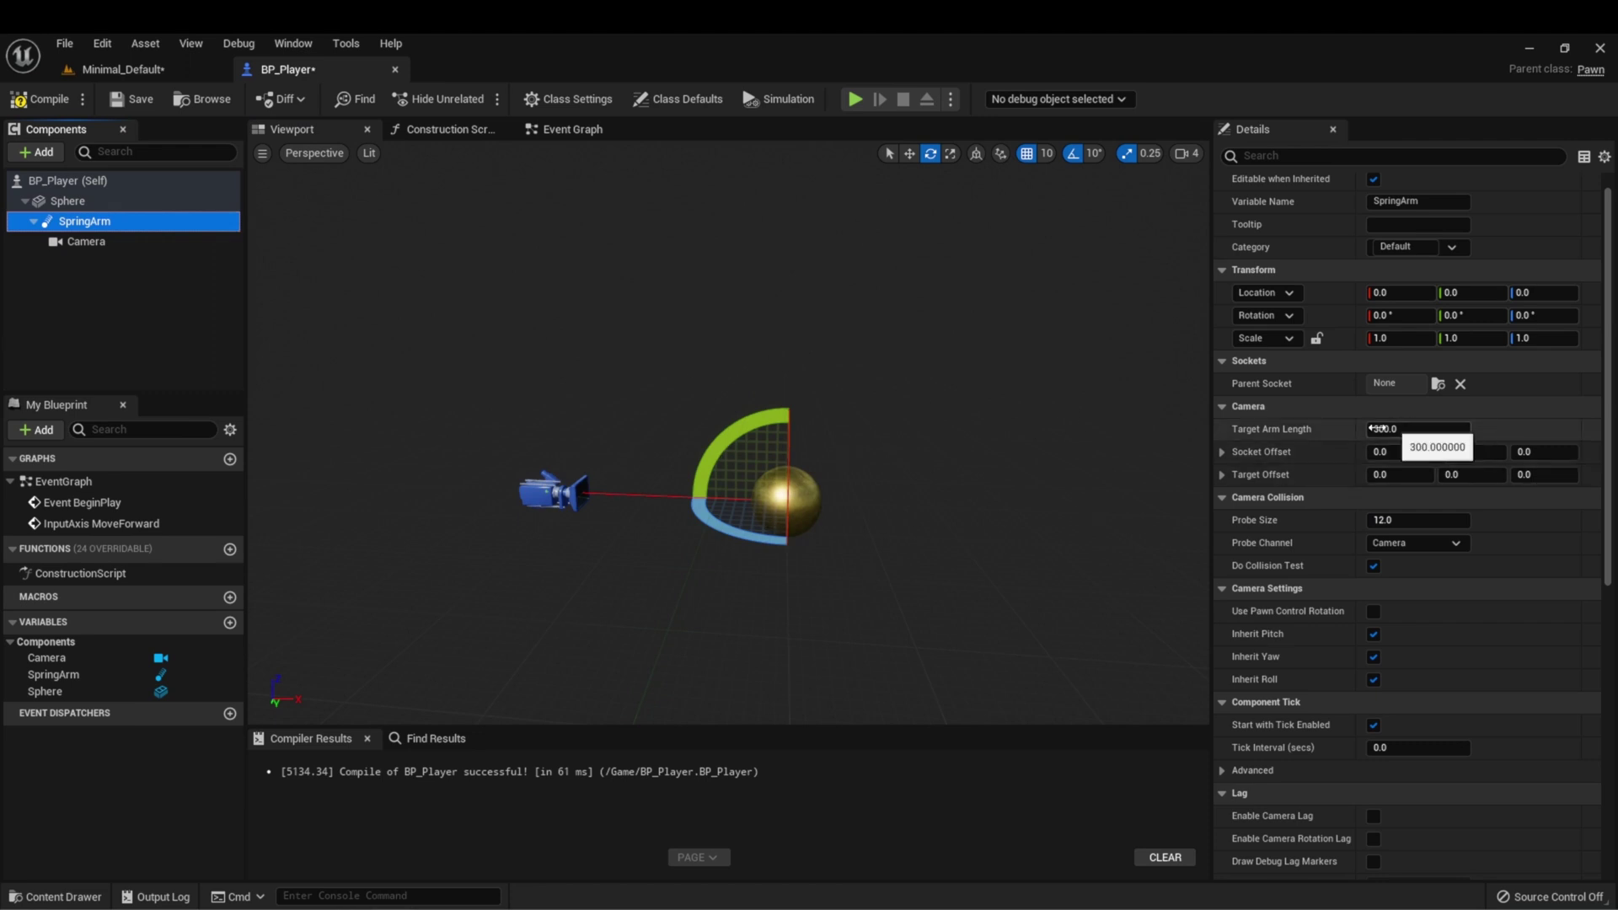
{"action": "left_click_drag", "start_coordinate": [1391, 428], "coordinate": [1289, 429]}
{"action": "left_click", "coordinate": [1418, 429]}
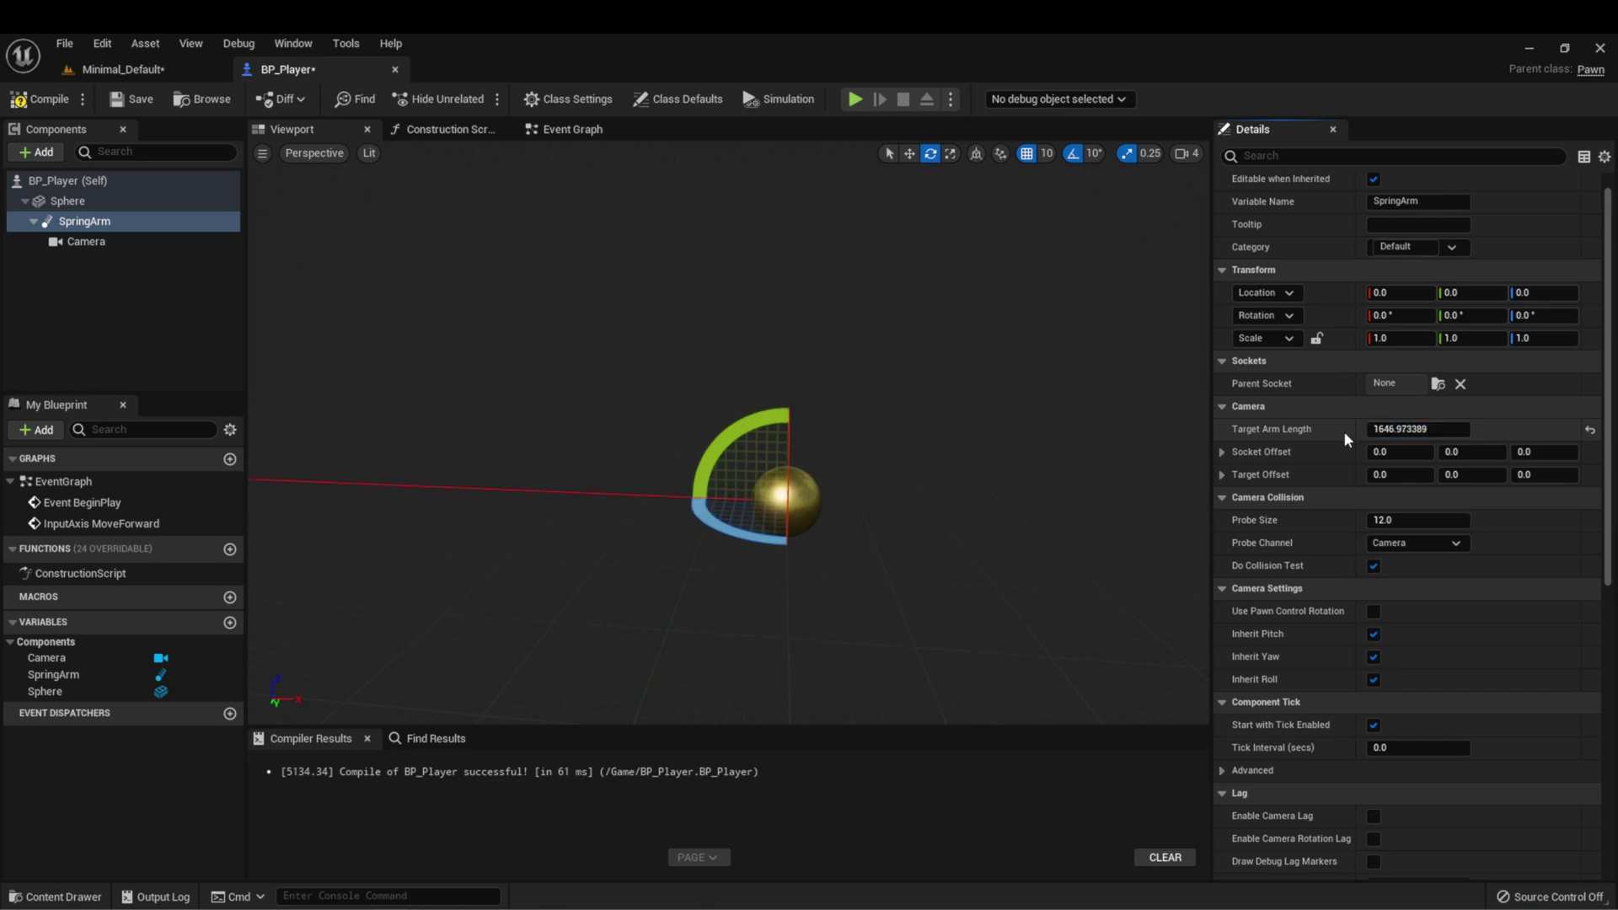
{"action": "type", "text": "1000"}
- Rotate the SpringArm to -60° about Y so the camera looks down on the ball from above
{"action": "left_click_drag", "start_coordinate": [700, 410], "coordinate": [637, 456]}
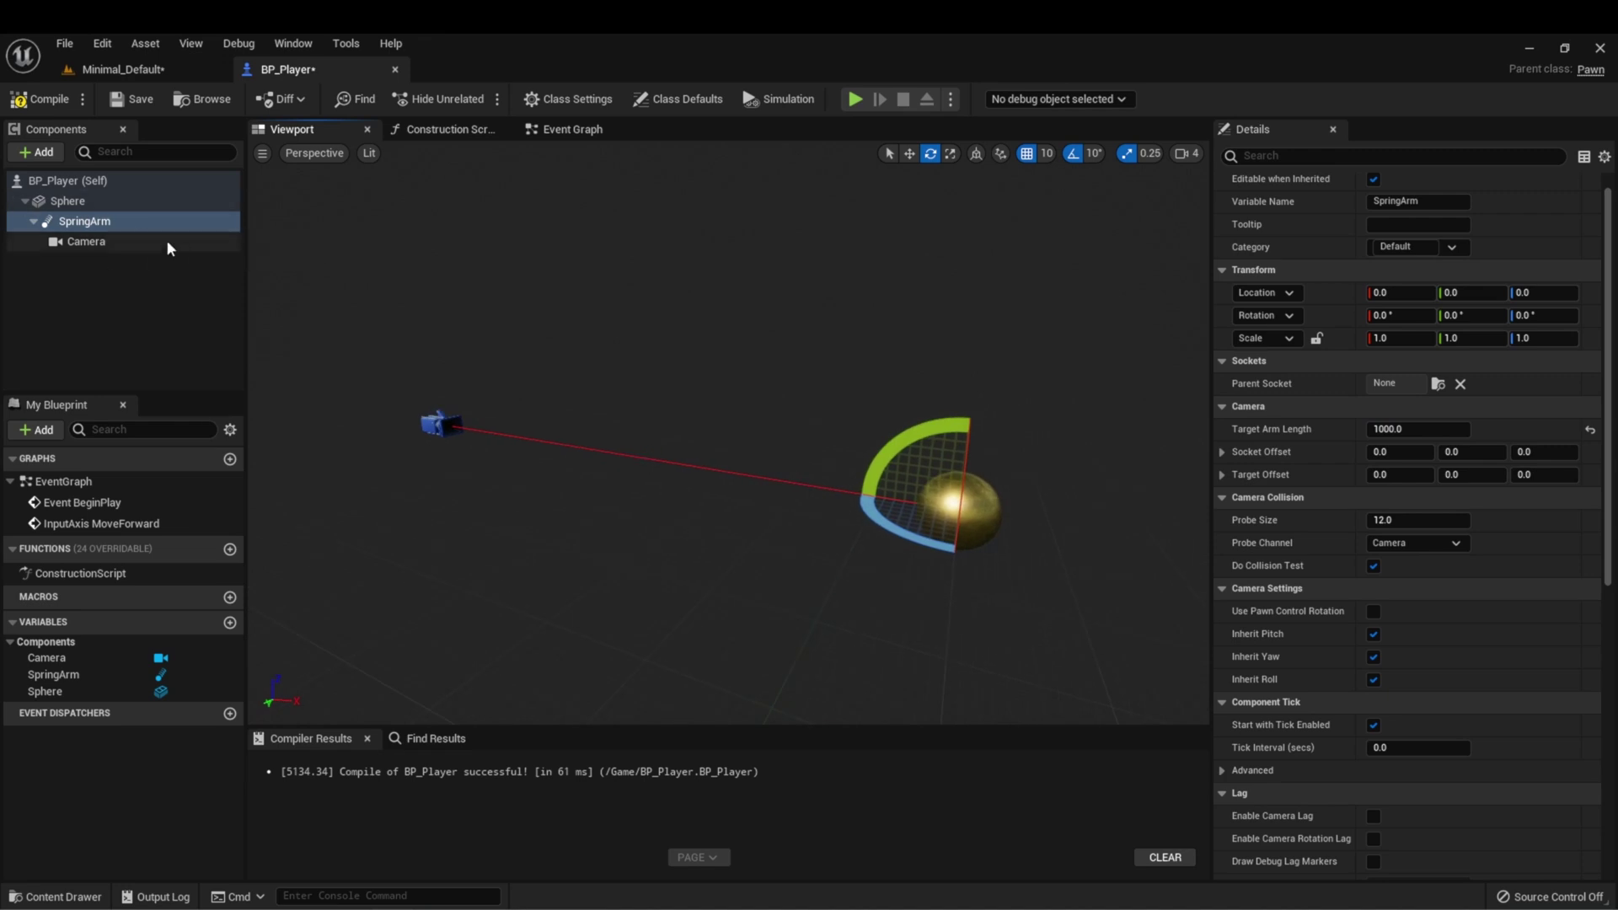
{"action": "left_click_drag", "start_coordinate": [878, 446], "coordinate": [1054, 590]}
{"action": "left_click_drag", "start_coordinate": [582, 549], "coordinate": [539, 505]}
{"action": "mouse_move", "coordinate": [650, 513]}
{"action": "left_mouse_down"}
{"action": "mouse_move", "coordinate": [650, 544]}
{"action": "mouse_move", "coordinate": [650, 512]}
{"action": "left_mouse_up"}
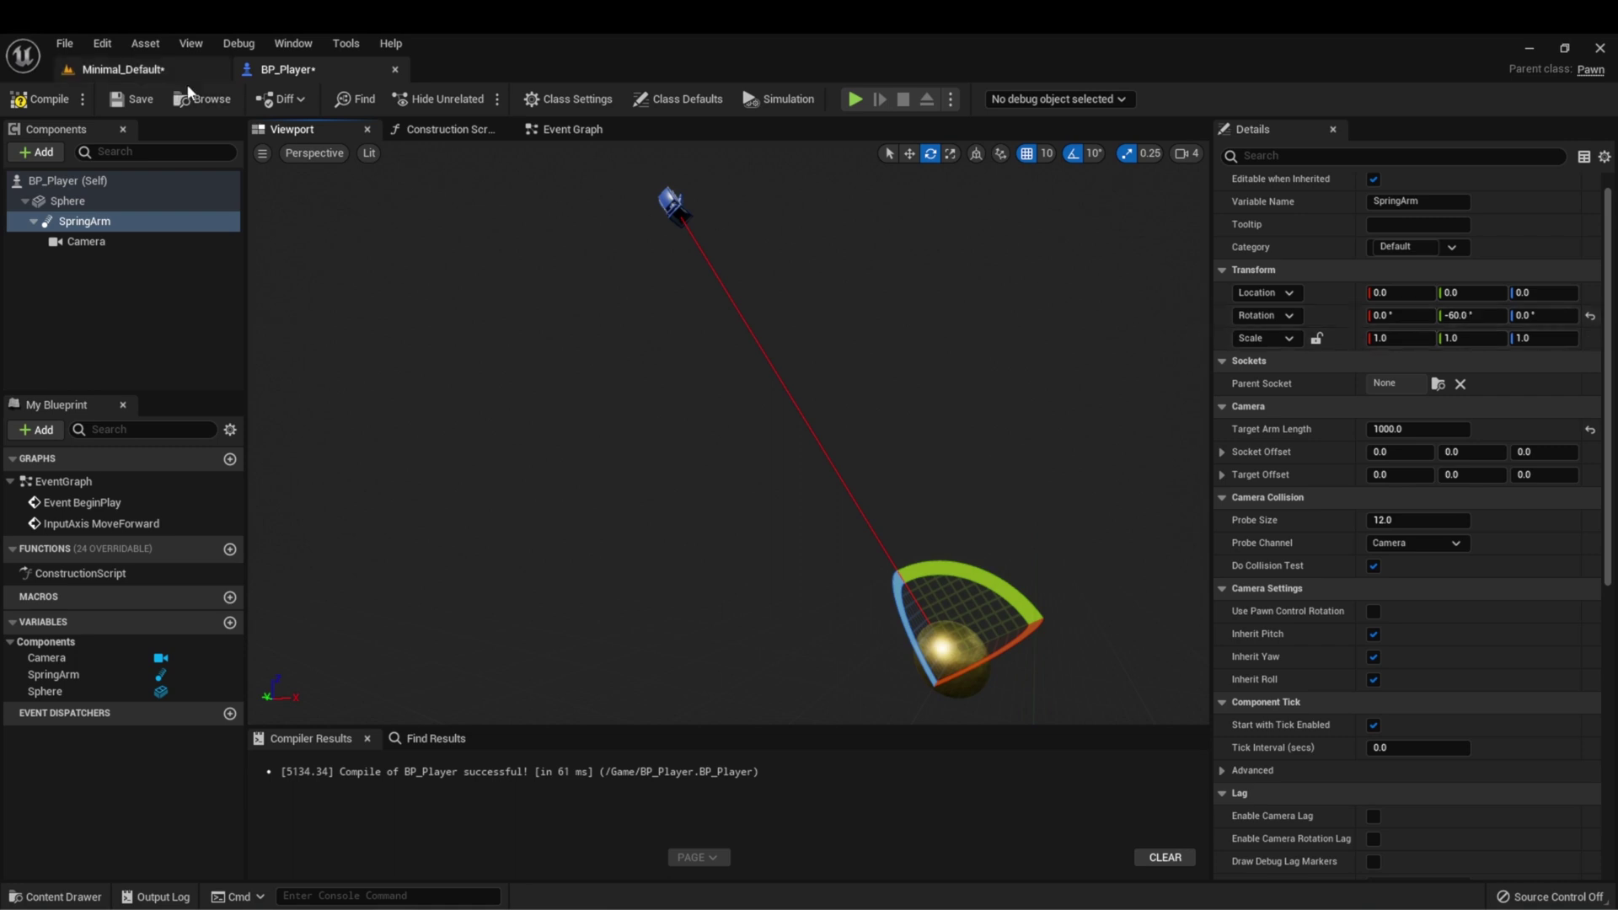
- Compile BP_Player, test the spring arm camera in the game preview, and exit it
{"action": "left_click", "coordinate": [38, 99]}
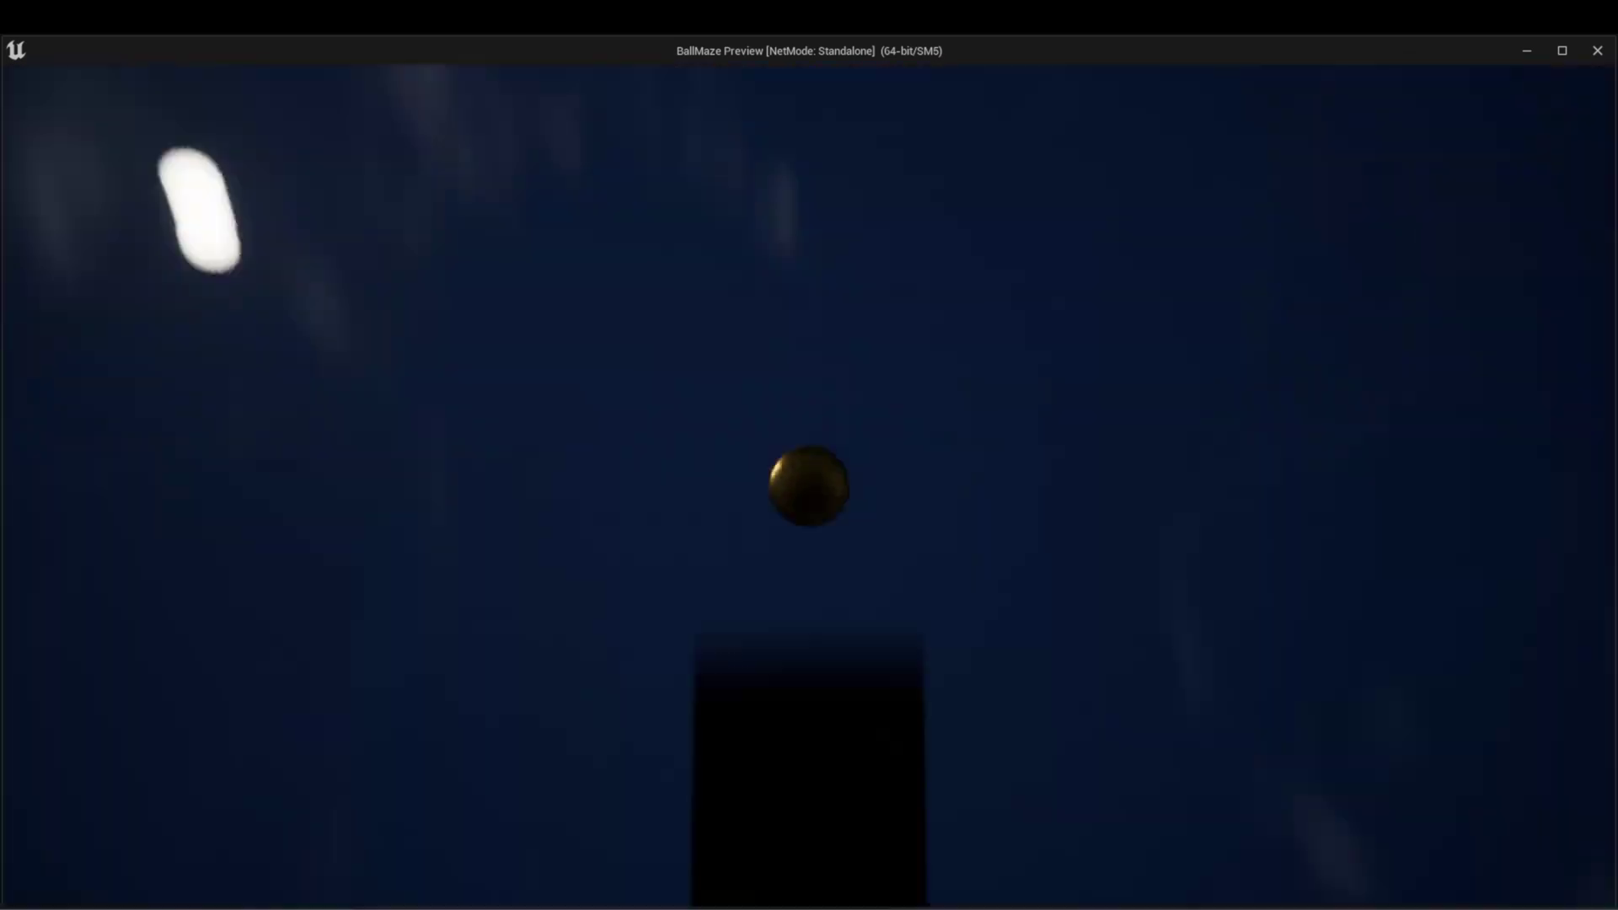
{"action": "key", "text": "Escape"}
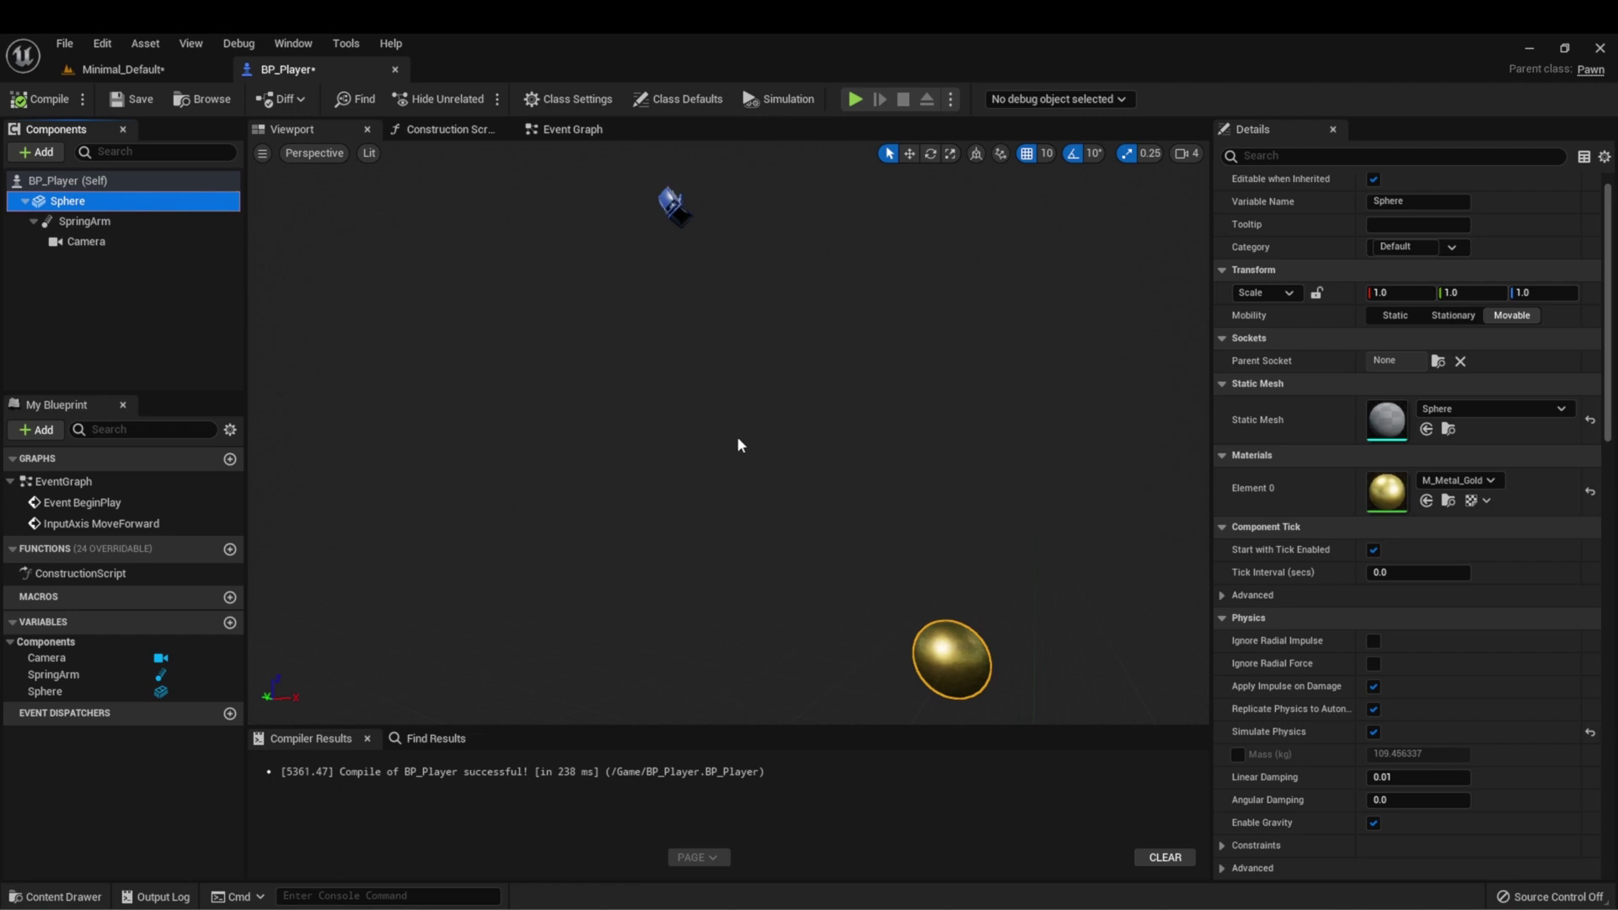
- Change the SpringArm's rotation type from Relative to World and recompile BP_Player
{"action": "key", "text": "Down"}
{"action": "key", "text": "e"}
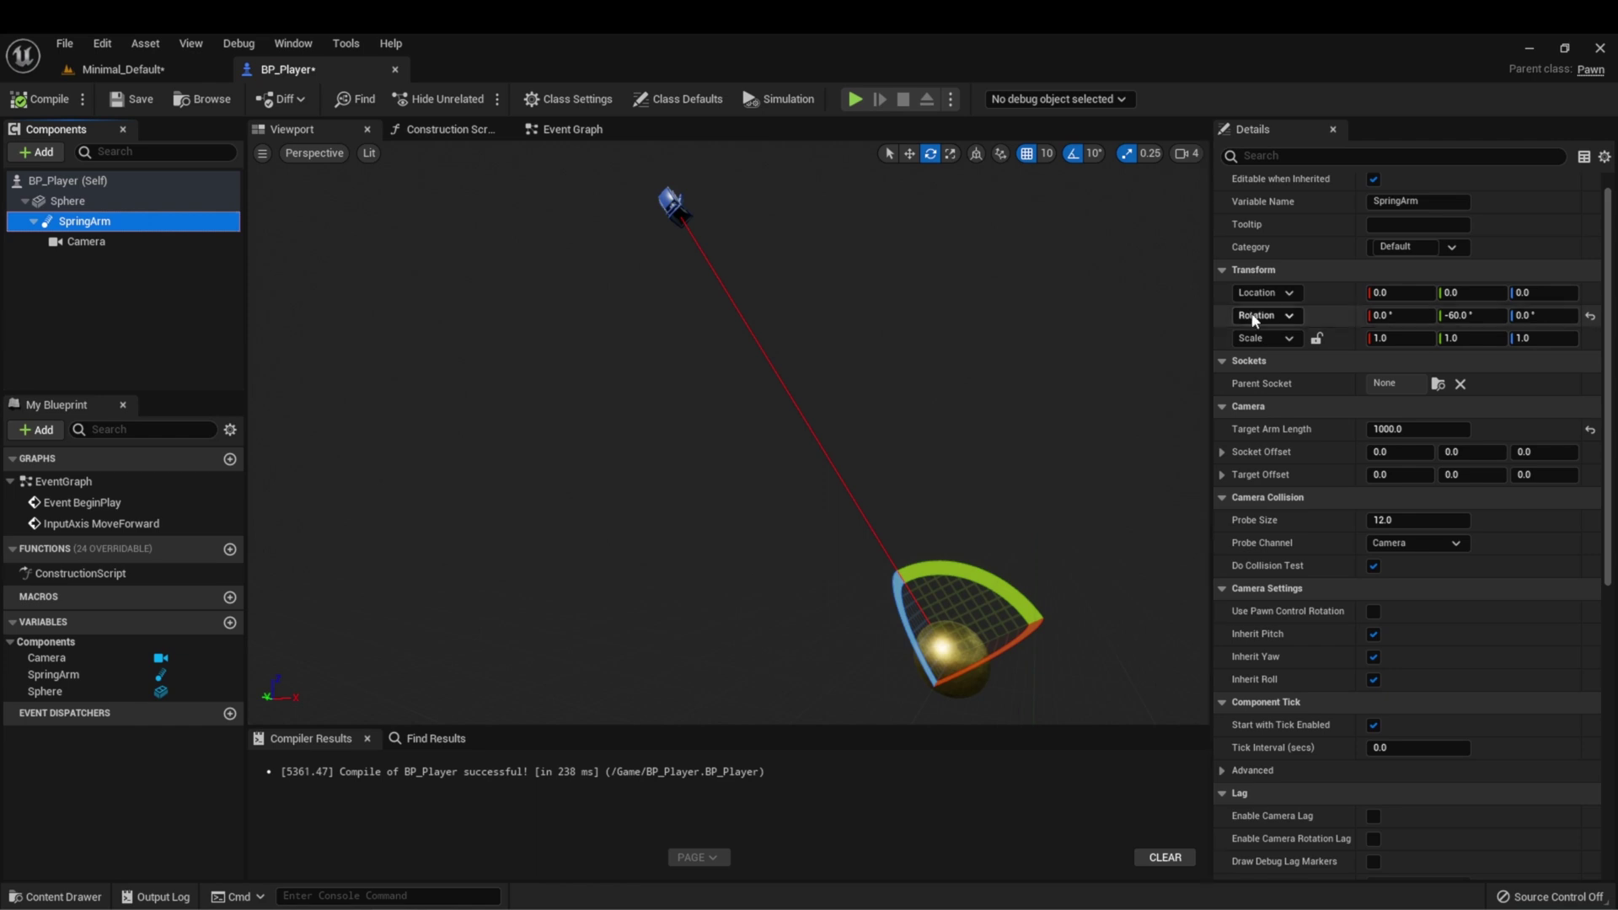
{"action": "left_click", "coordinate": [1284, 316]}
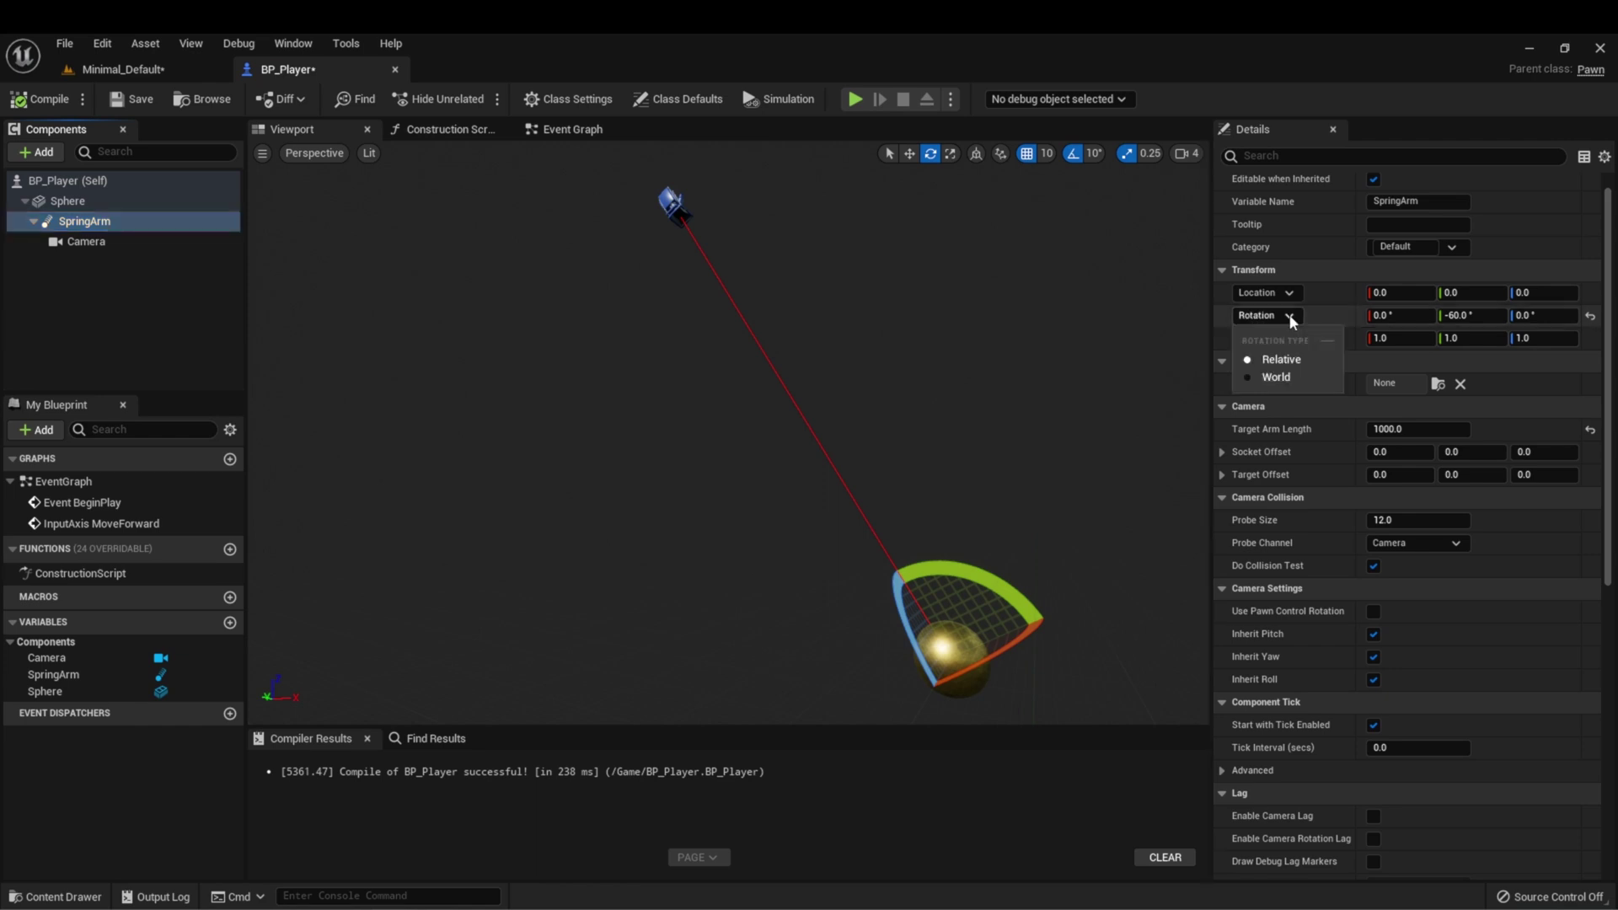
{"action": "left_click", "coordinate": [1276, 377]}
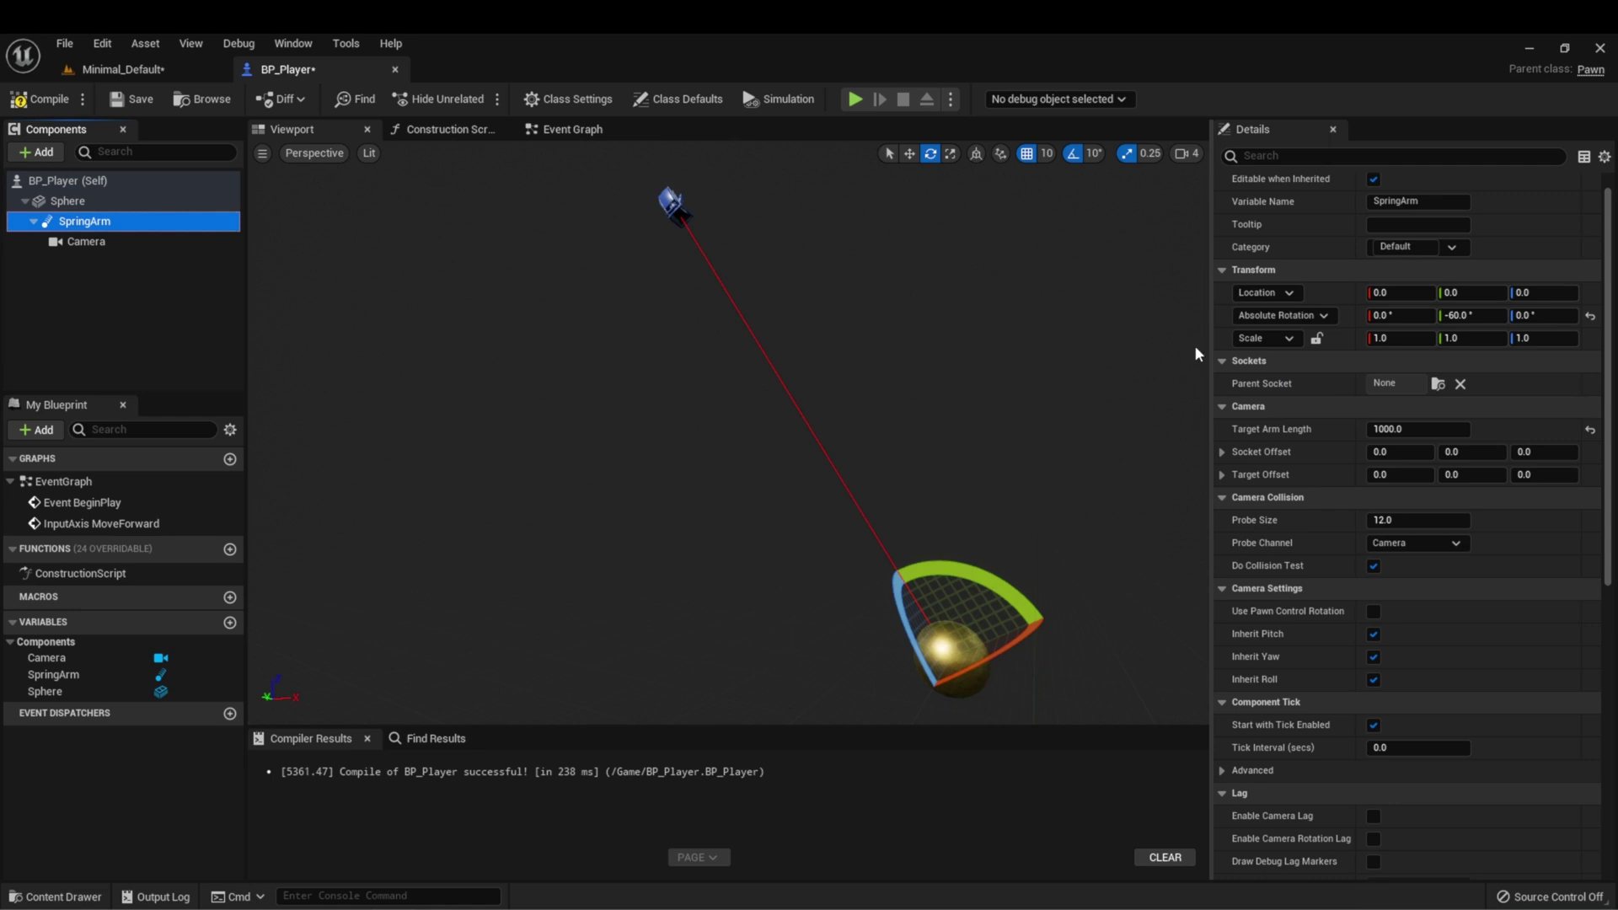
{"action": "left_click", "coordinate": [44, 101]}
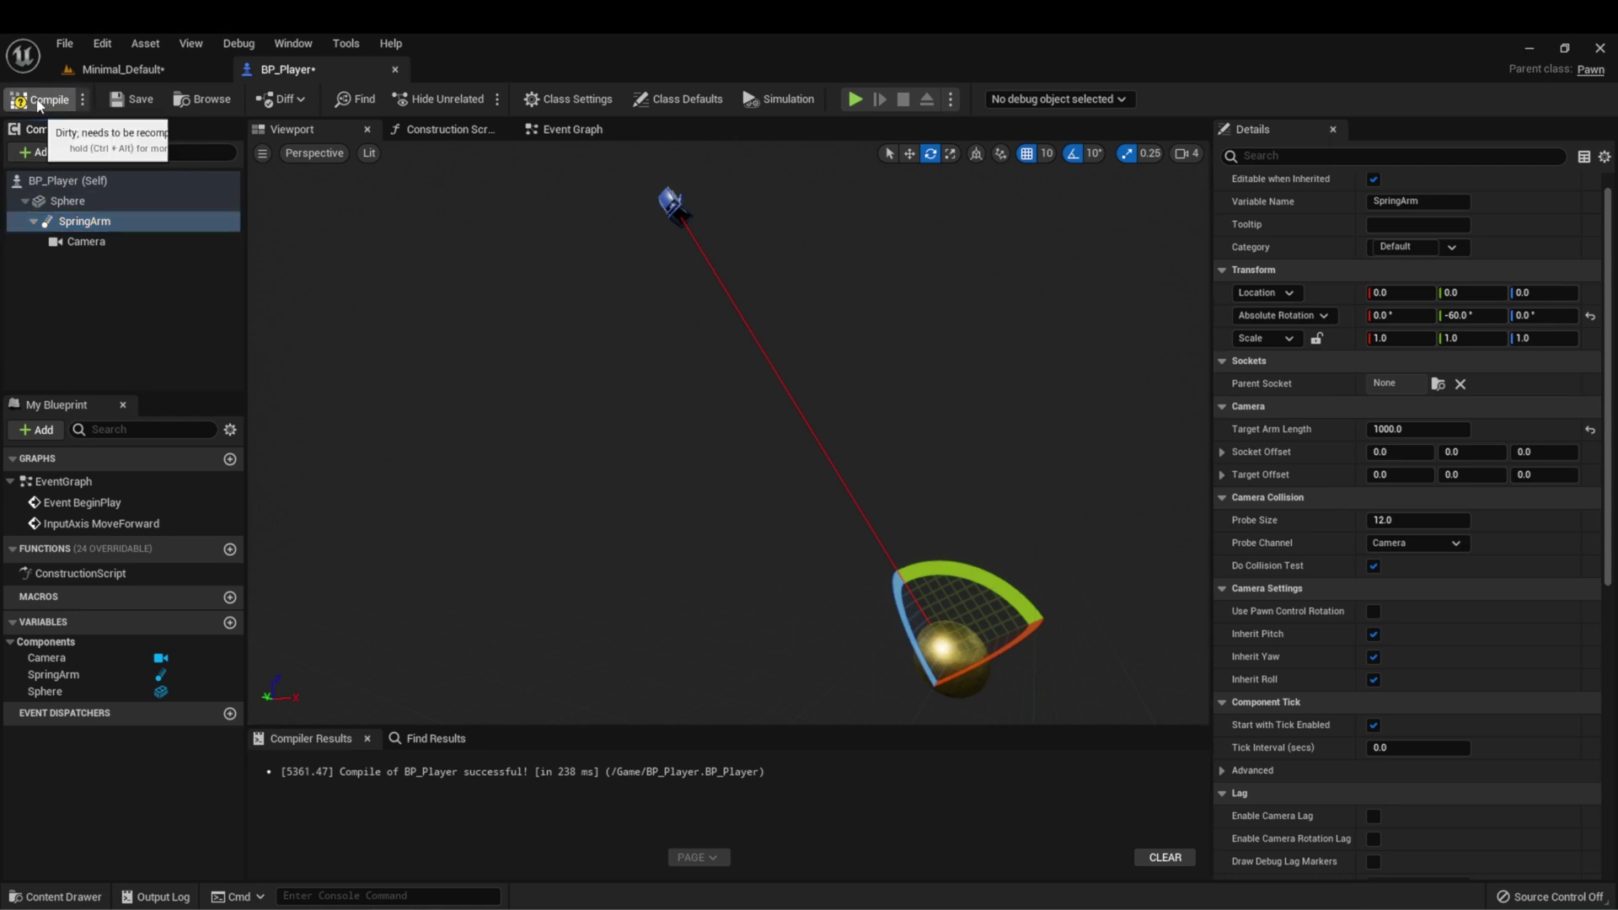
- Run the game preview, roll the ball forward and backward to test the camera, and exit the preview
{"action": "left_click", "coordinate": [854, 99]}
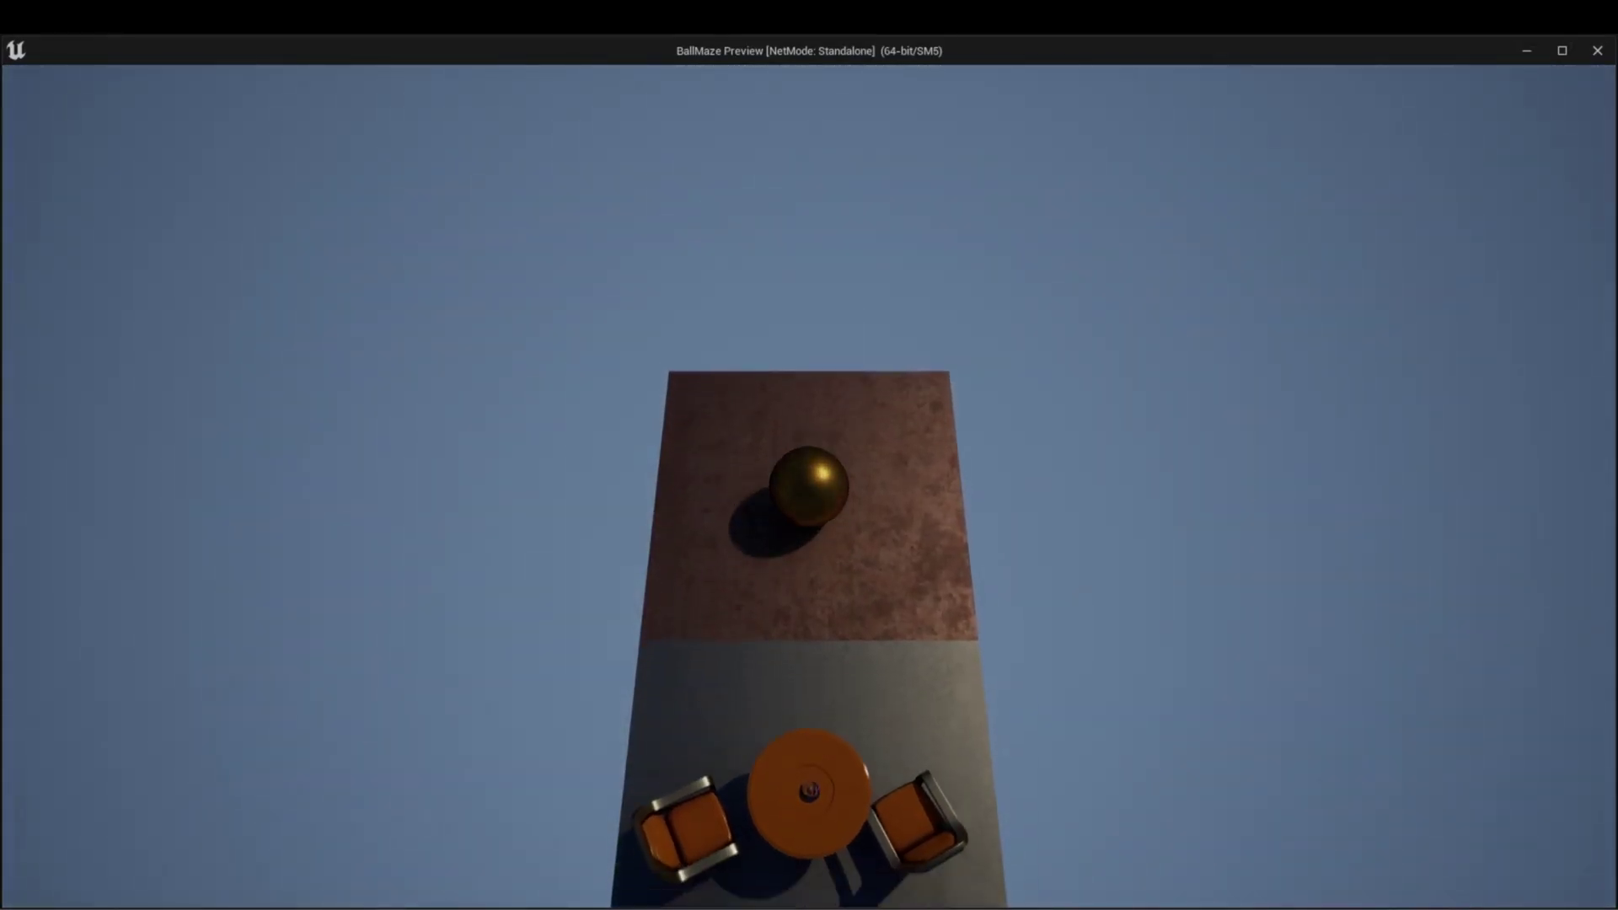
{"action": "key", "text": "w"}
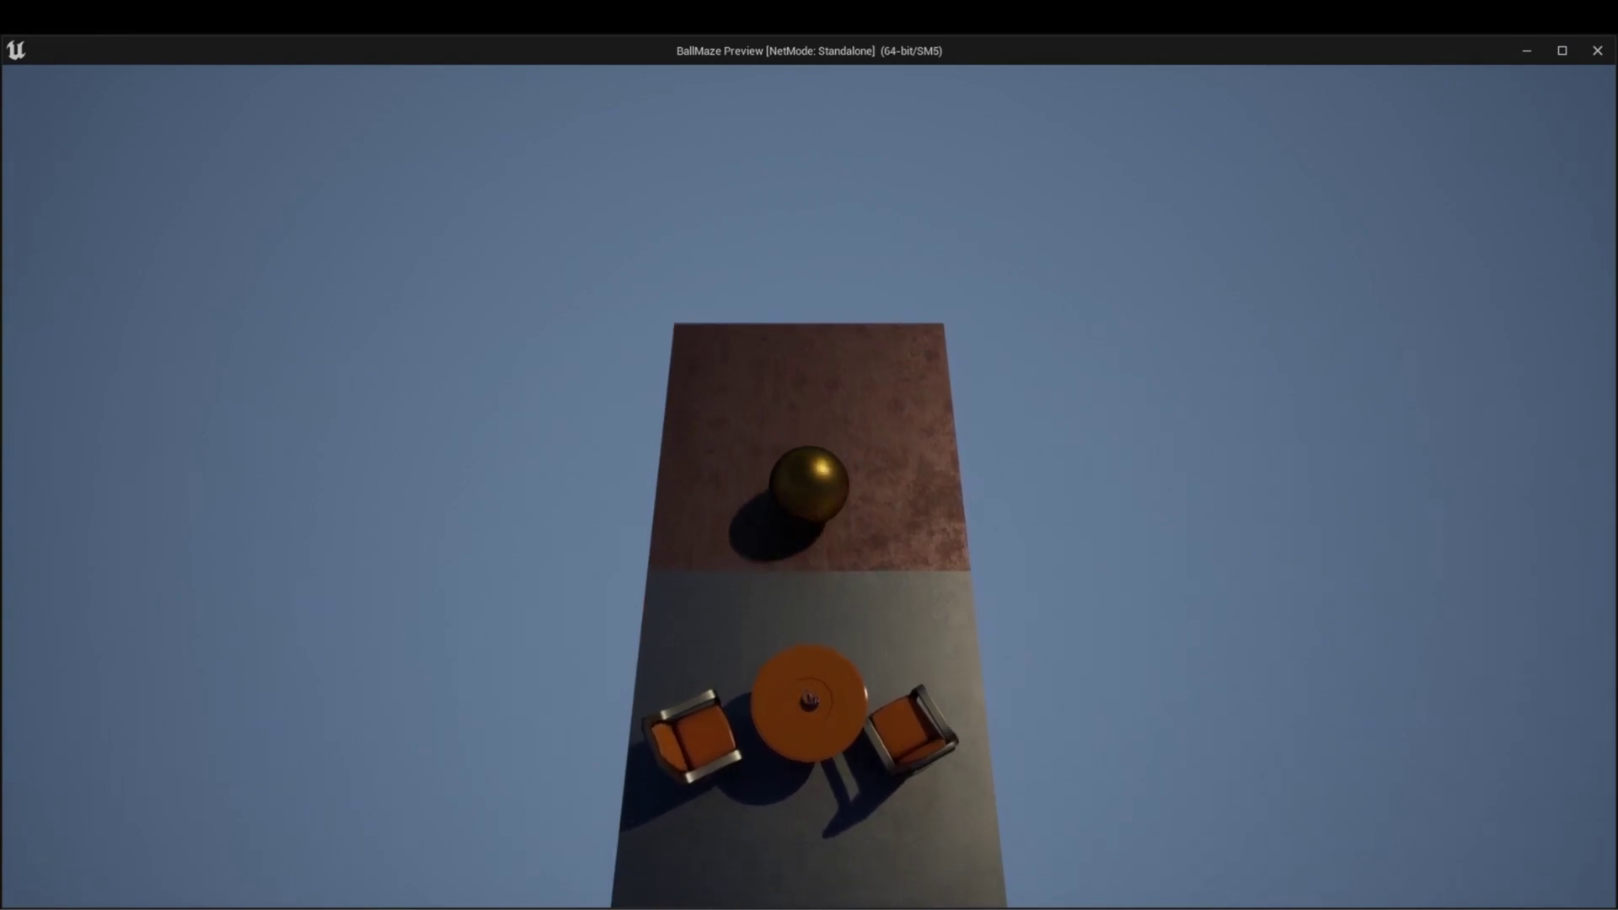
{"action": "key", "text": "s"}
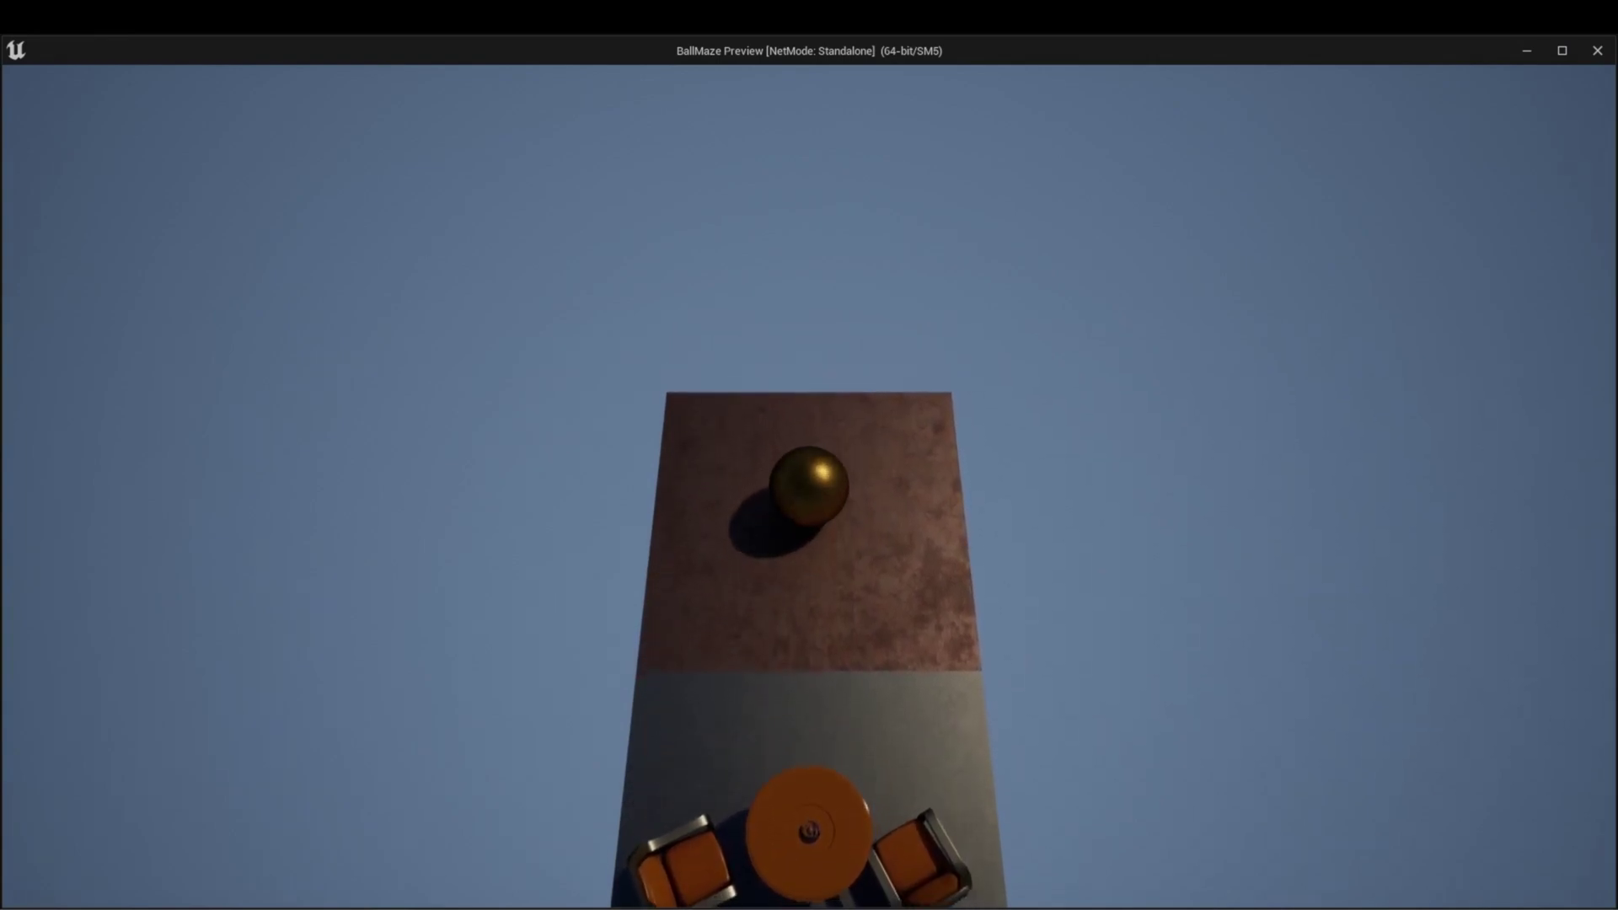
{"action": "key", "text": "w"}
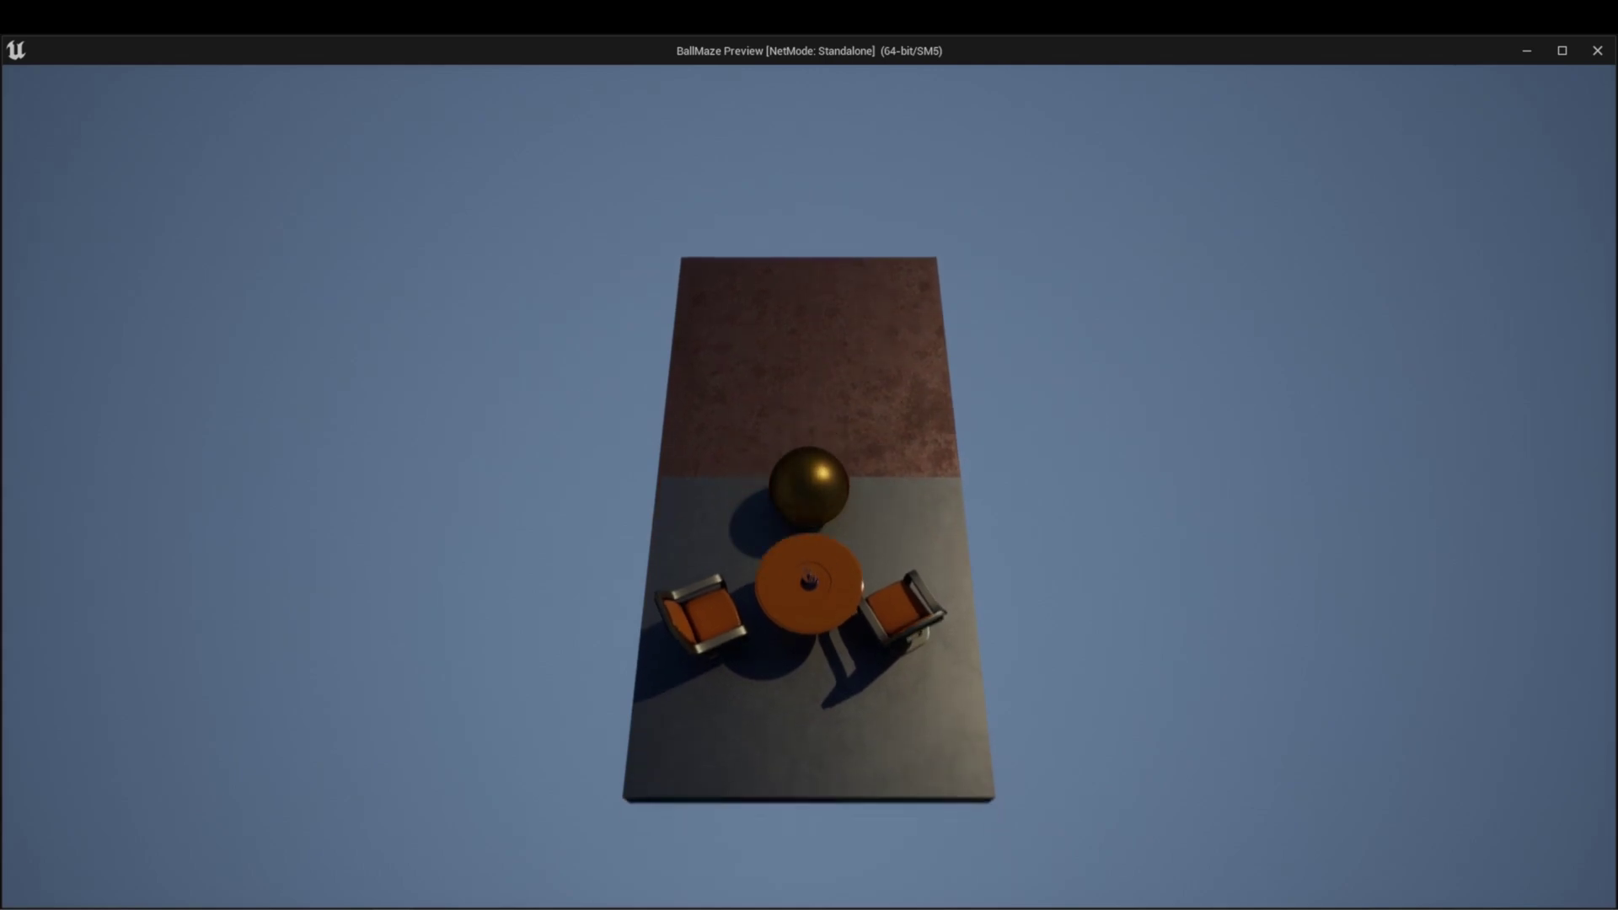
{"action": "key", "text": "Escape"}
- Add an axis mapping named MoveRight in the project's input settings
{"action": "right_click_drag", "start_coordinate": [814, 390], "coordinate": [882, 393]}
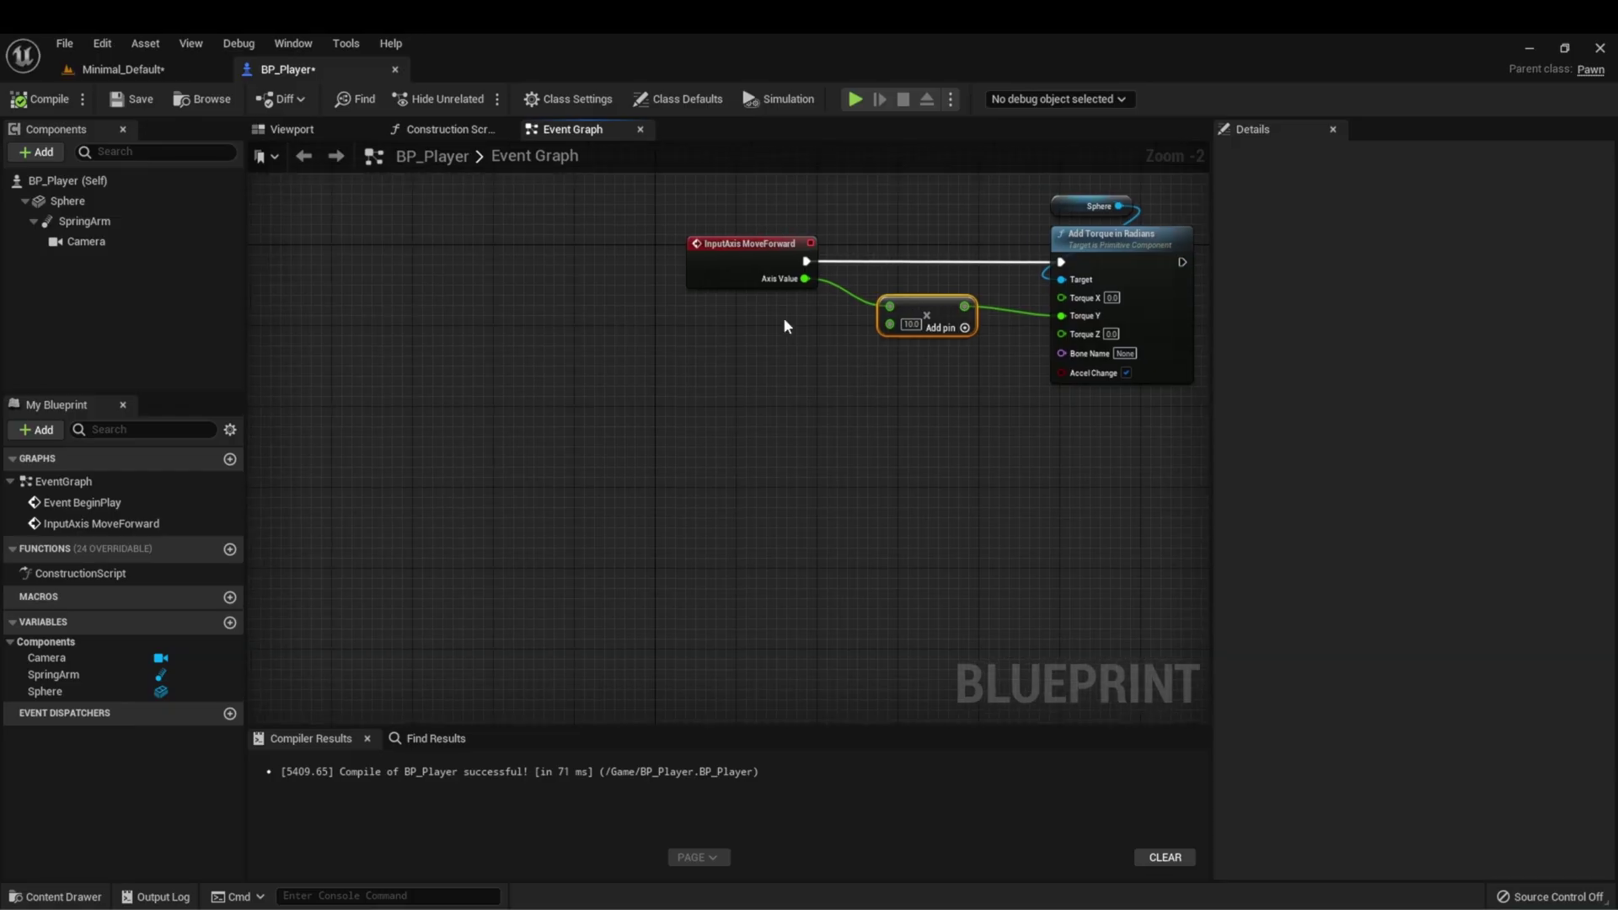
{"action": "left_click", "coordinate": [102, 43]}
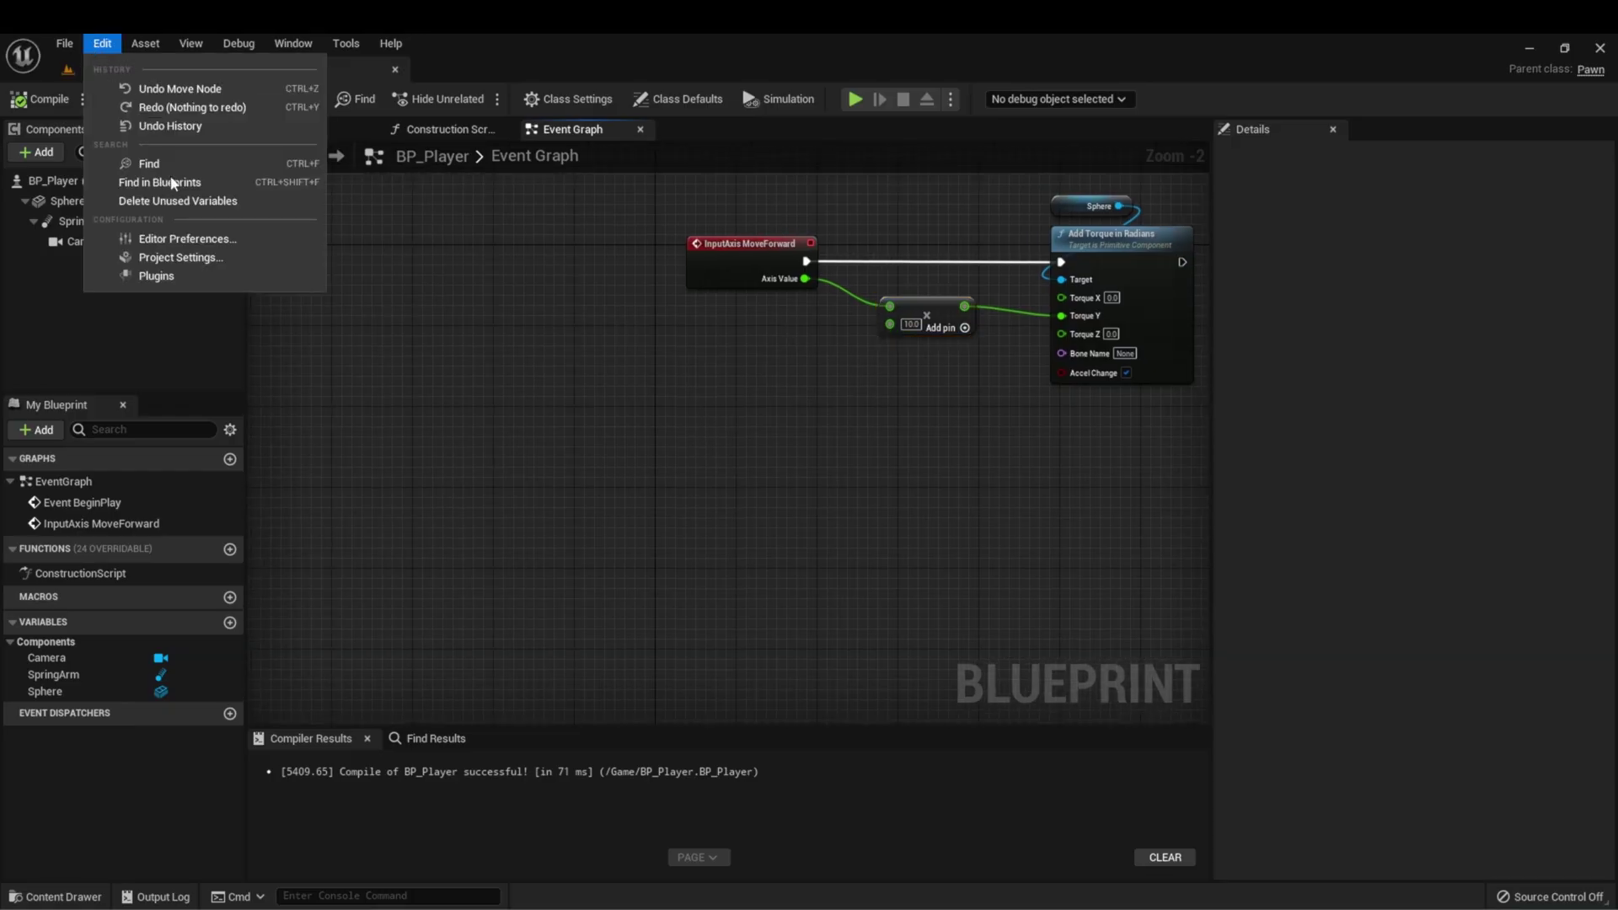
{"action": "left_click", "coordinate": [184, 257]}
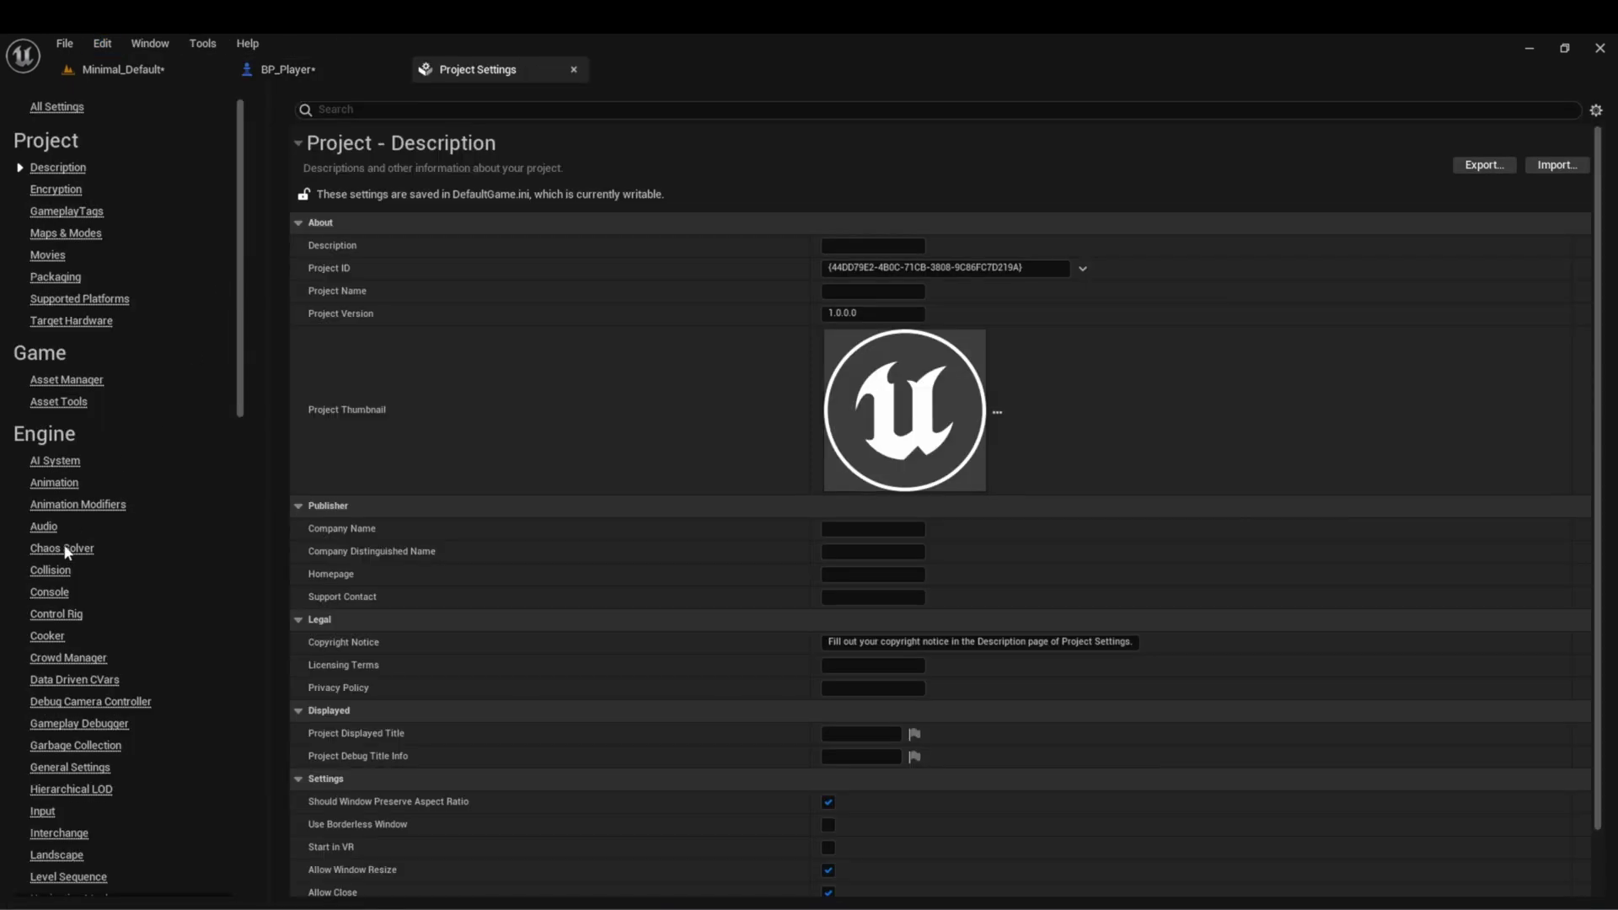
{"action": "left_click", "coordinate": [44, 812]}
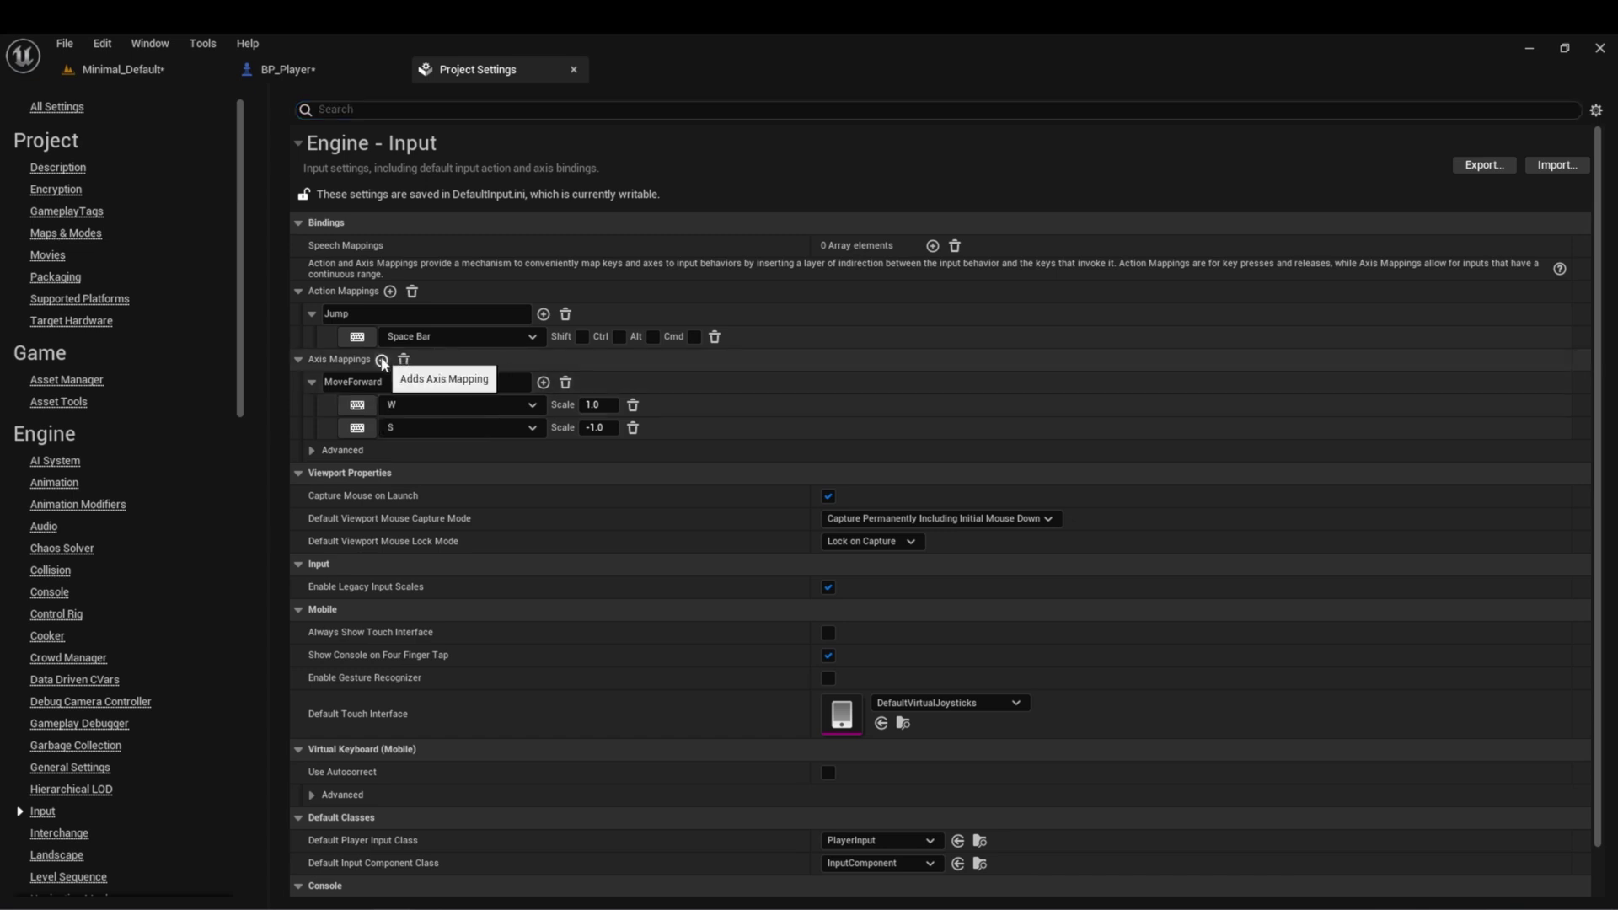
{"action": "left_click", "coordinate": [383, 362]}
{"action": "left_click_drag", "start_coordinate": [408, 450], "coordinate": [381, 450]}
{"action": "key", "text": "ctrl+a"}
{"action": "type", "text": "M"}
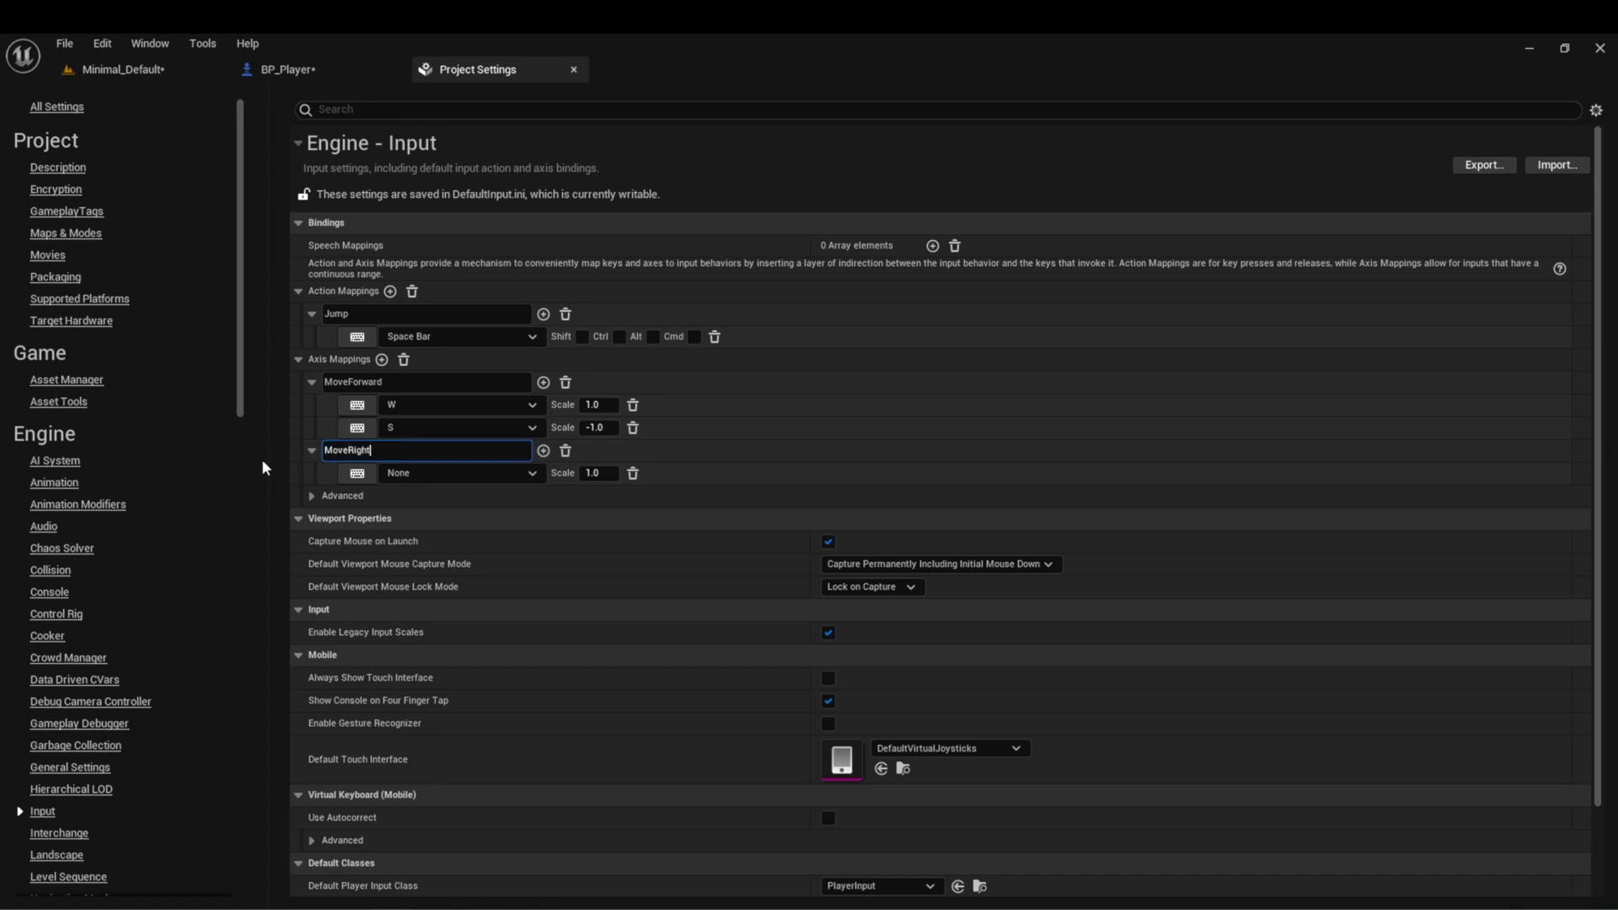
{"action": "type", "text": "oveRight"}
{"action": "key", "text": "Return"}
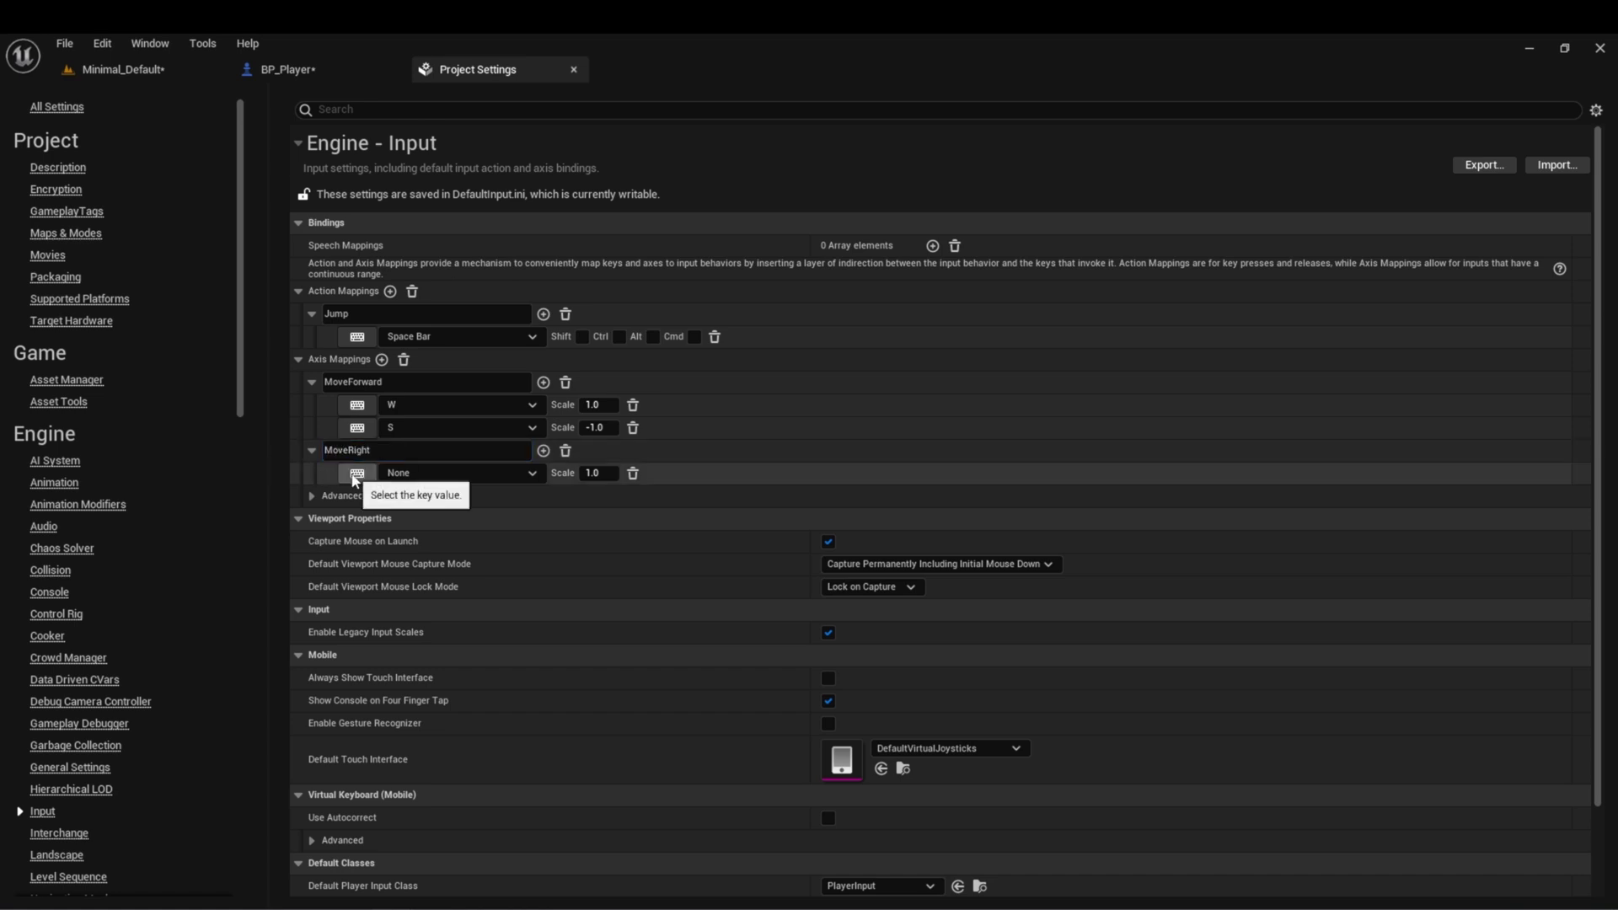
- Bind the D and A keys to the MoveRight axis mapping
{"action": "left_click", "coordinate": [356, 475]}
{"action": "key", "text": "d"}
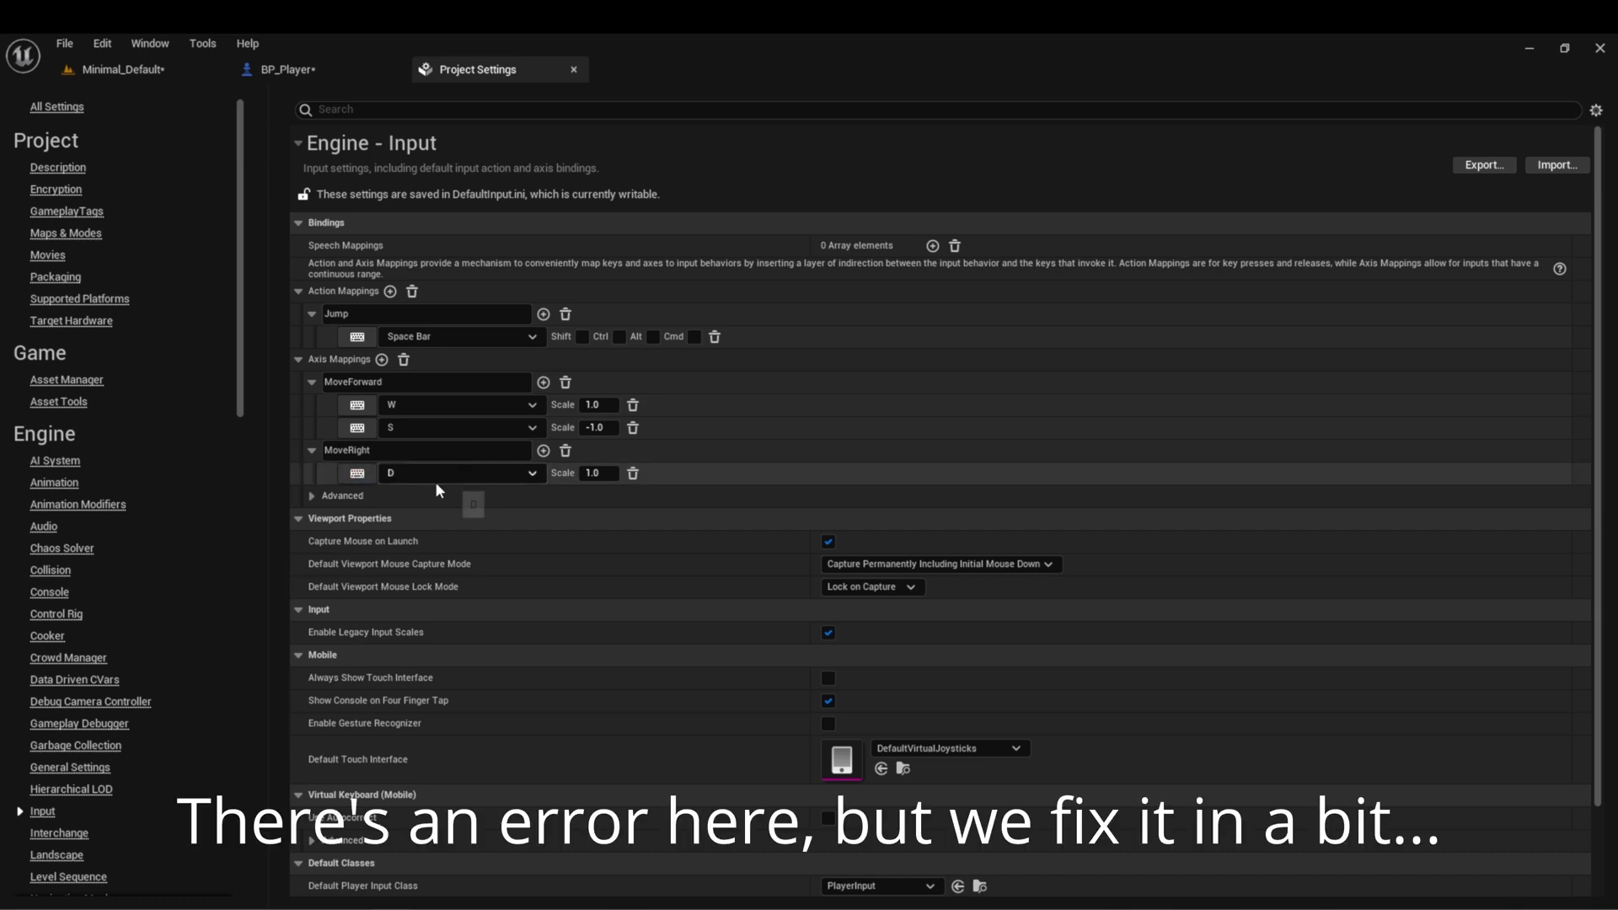
{"action": "left_click", "coordinate": [544, 451]}
{"action": "left_click", "coordinate": [358, 497]}
{"action": "key", "text": "a"}
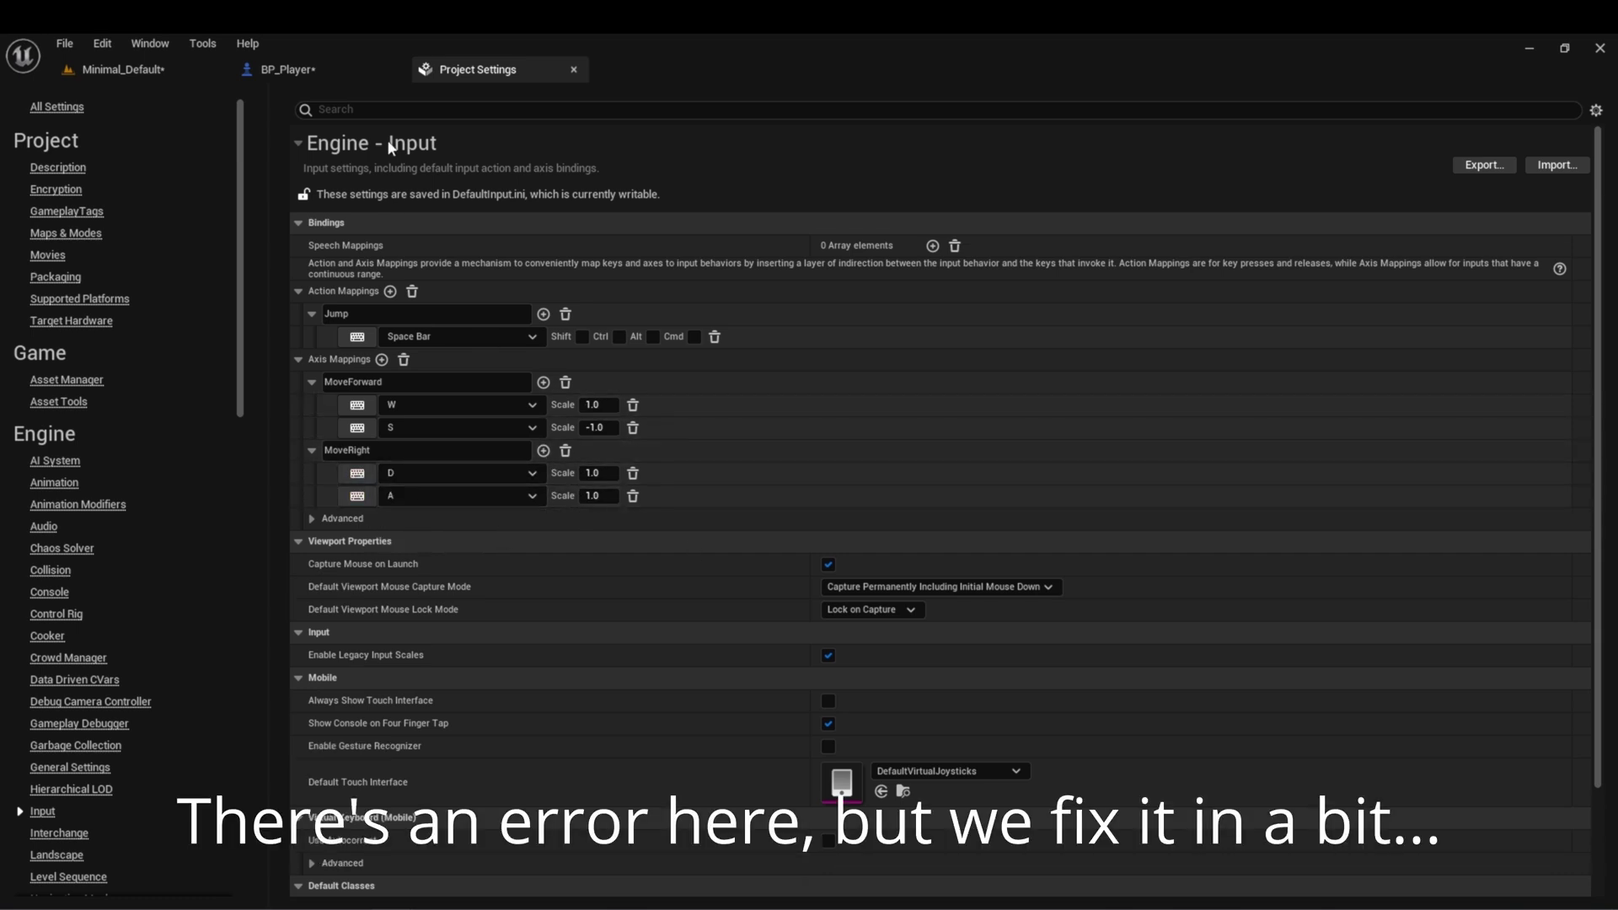
- Add the MoveRight axis event to BP_Player's event graph, below the MoveForward event
{"action": "left_click", "coordinate": [317, 69]}
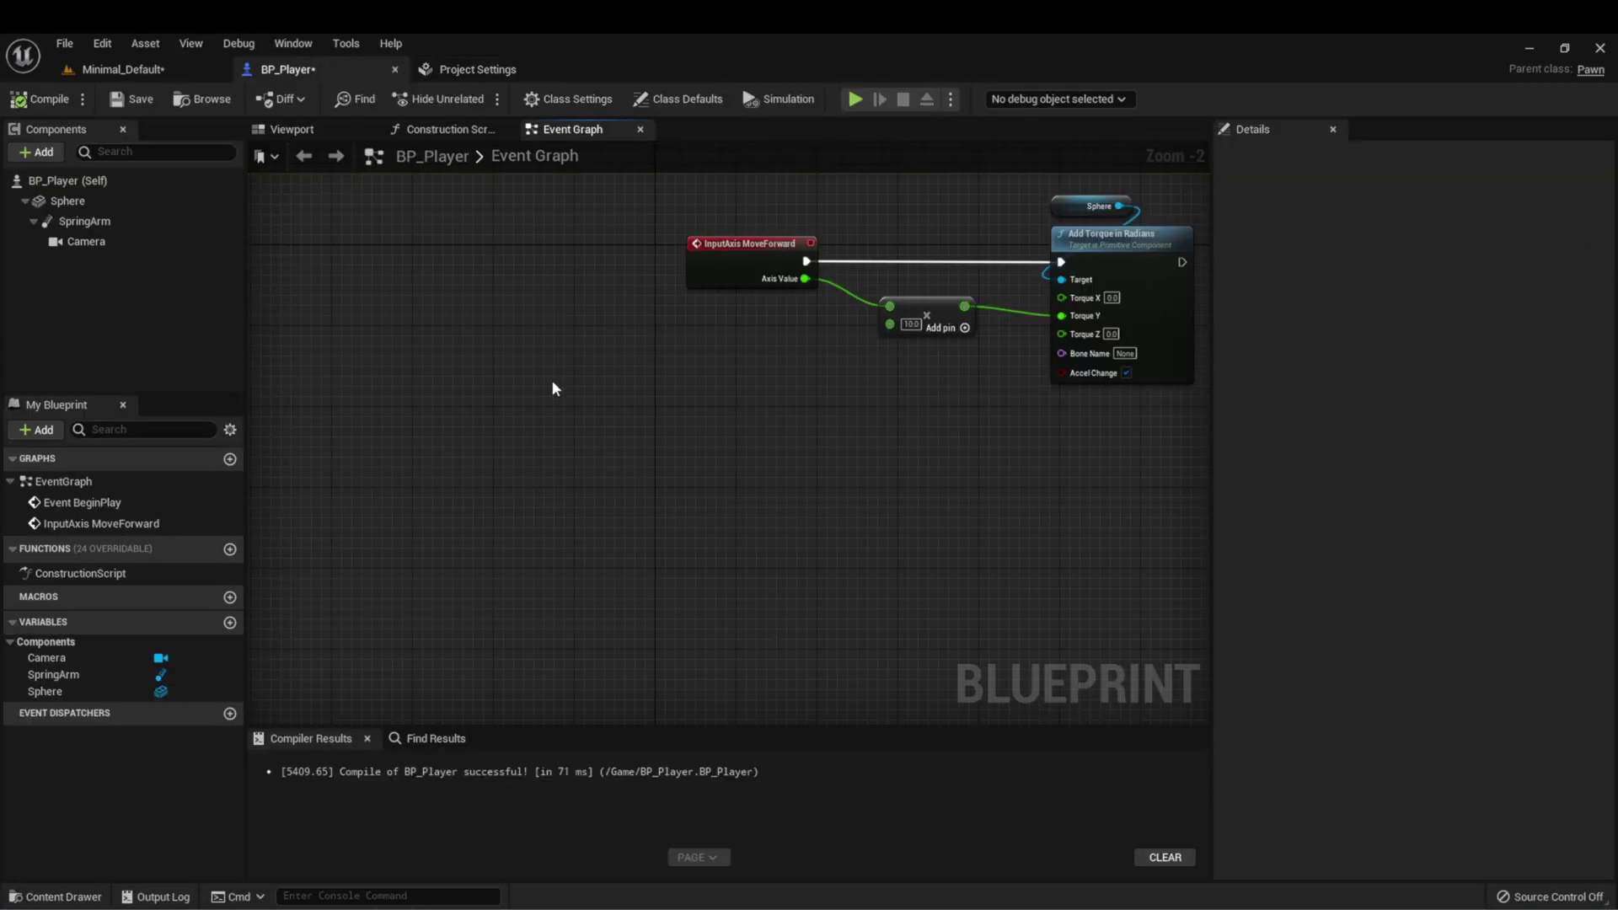
{"action": "right_click", "coordinate": [649, 417]}
{"action": "type", "text": "moveright"}
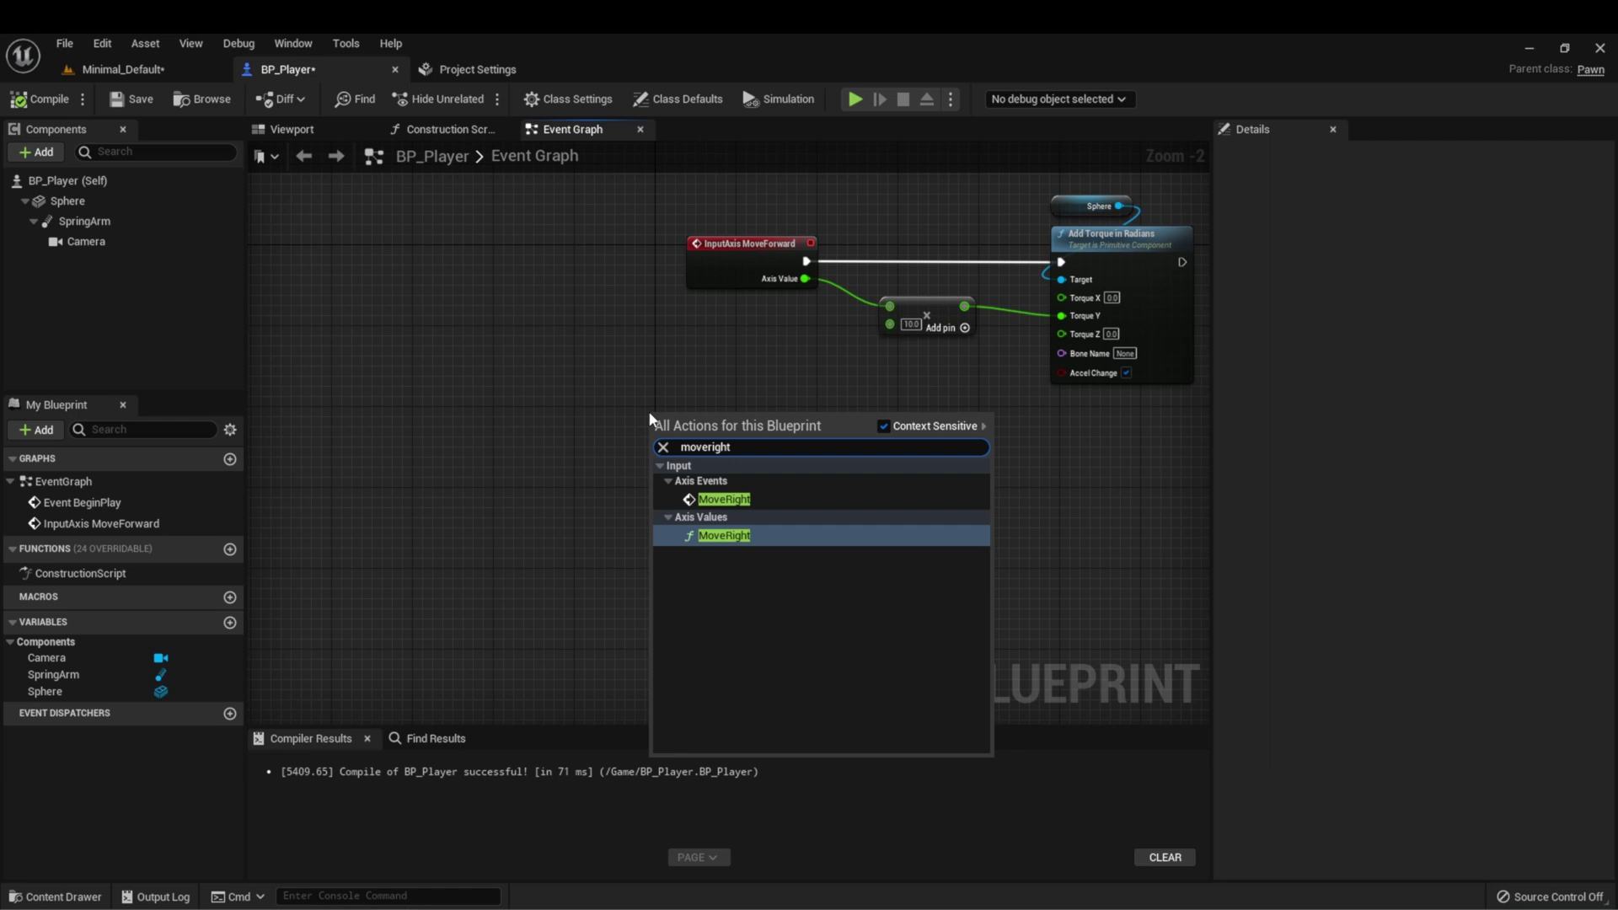
{"action": "left_click", "coordinate": [725, 499]}
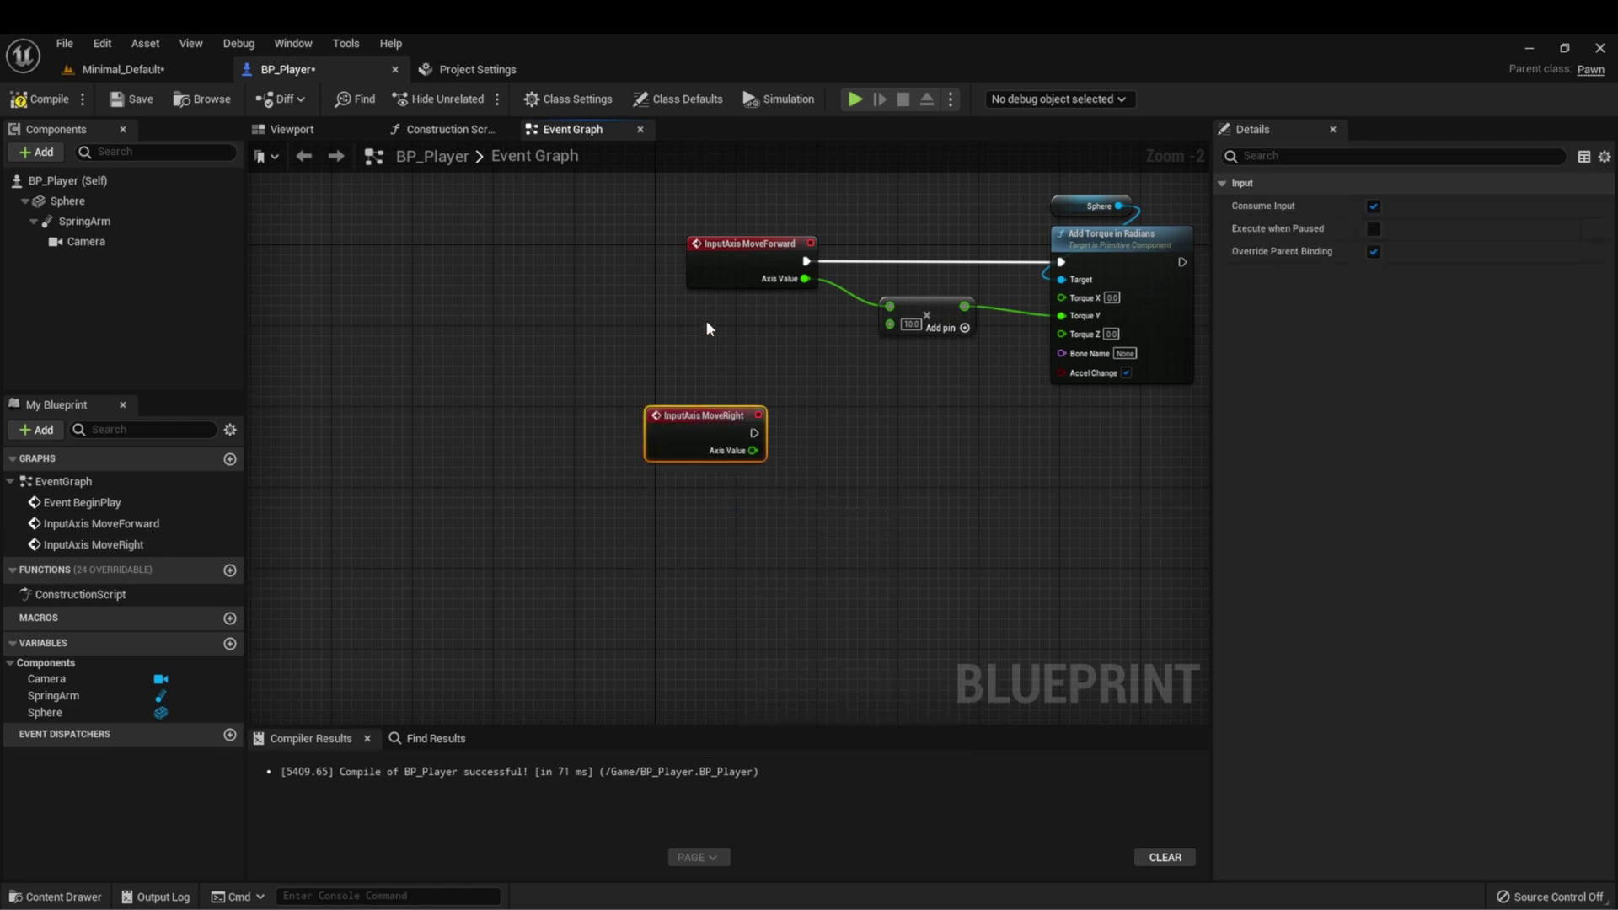
{"action": "right_click_drag", "start_coordinate": [708, 329], "coordinate": [674, 352]}
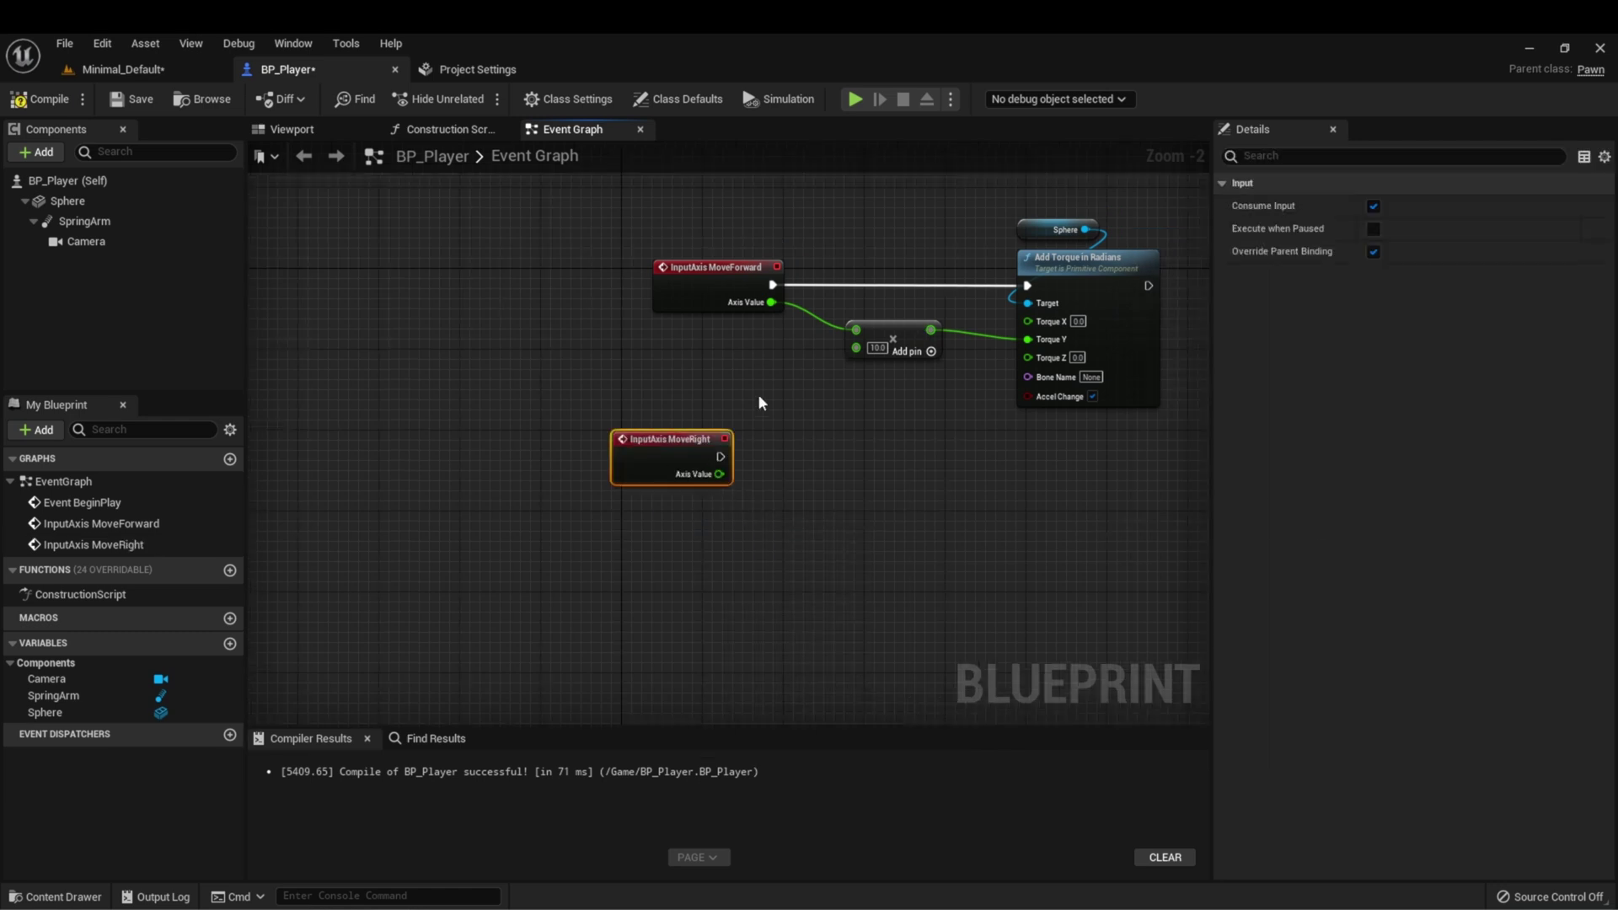
- Insert a reroute node in the MoveForward execution wire and connect the MoveRight event's execution output to it
{"action": "left_click", "coordinate": [1071, 262]}
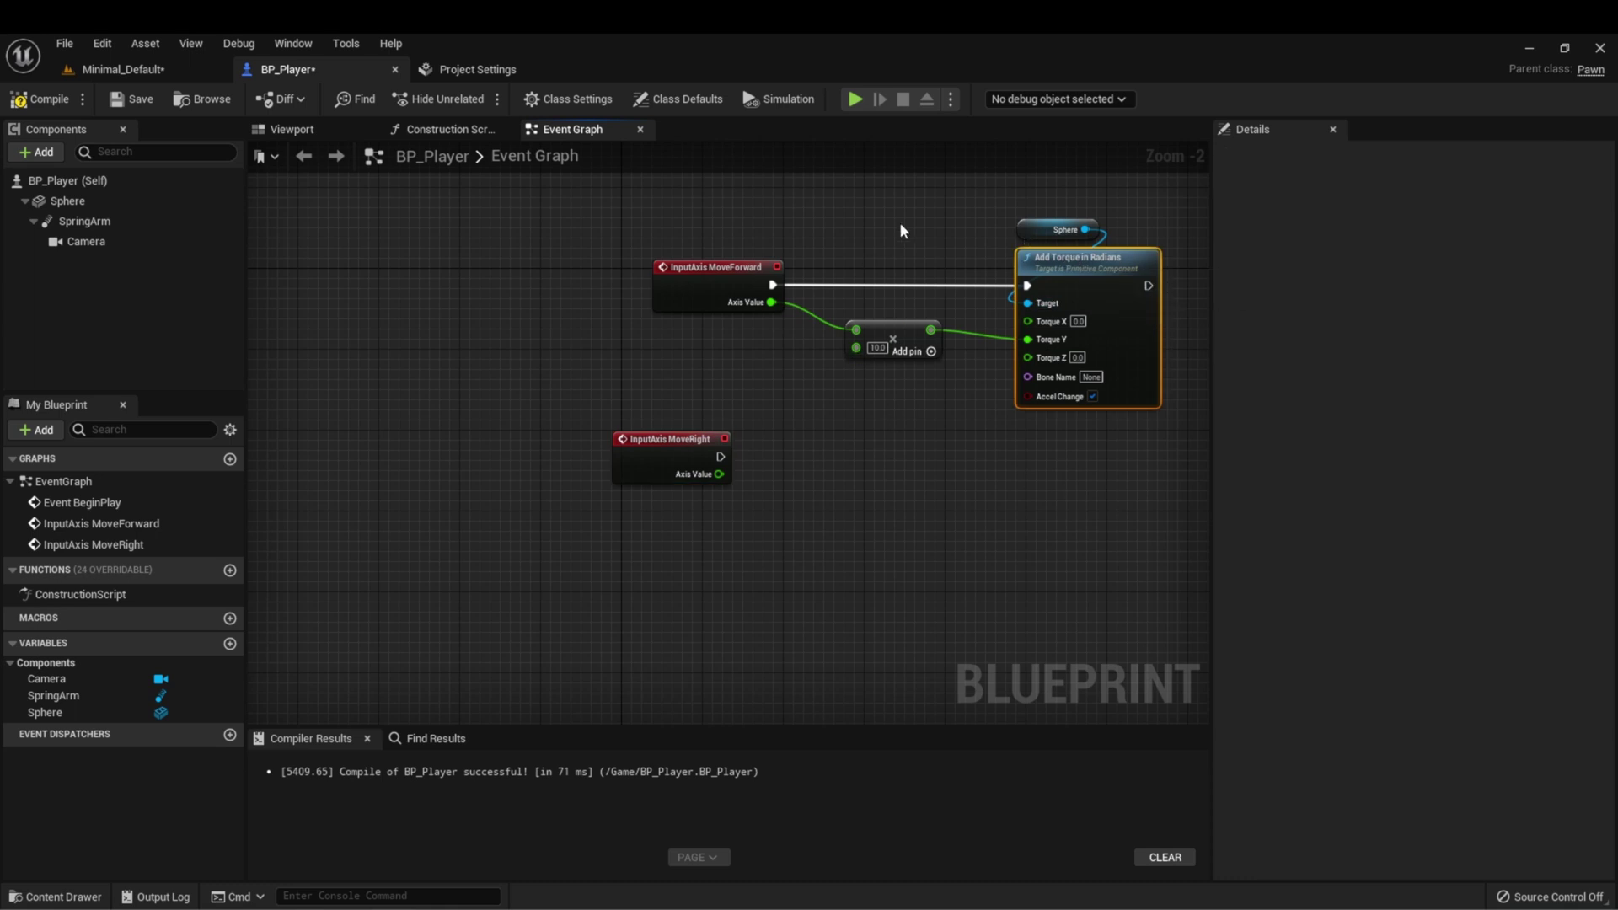
{"action": "double_click", "coordinate": [858, 286]}
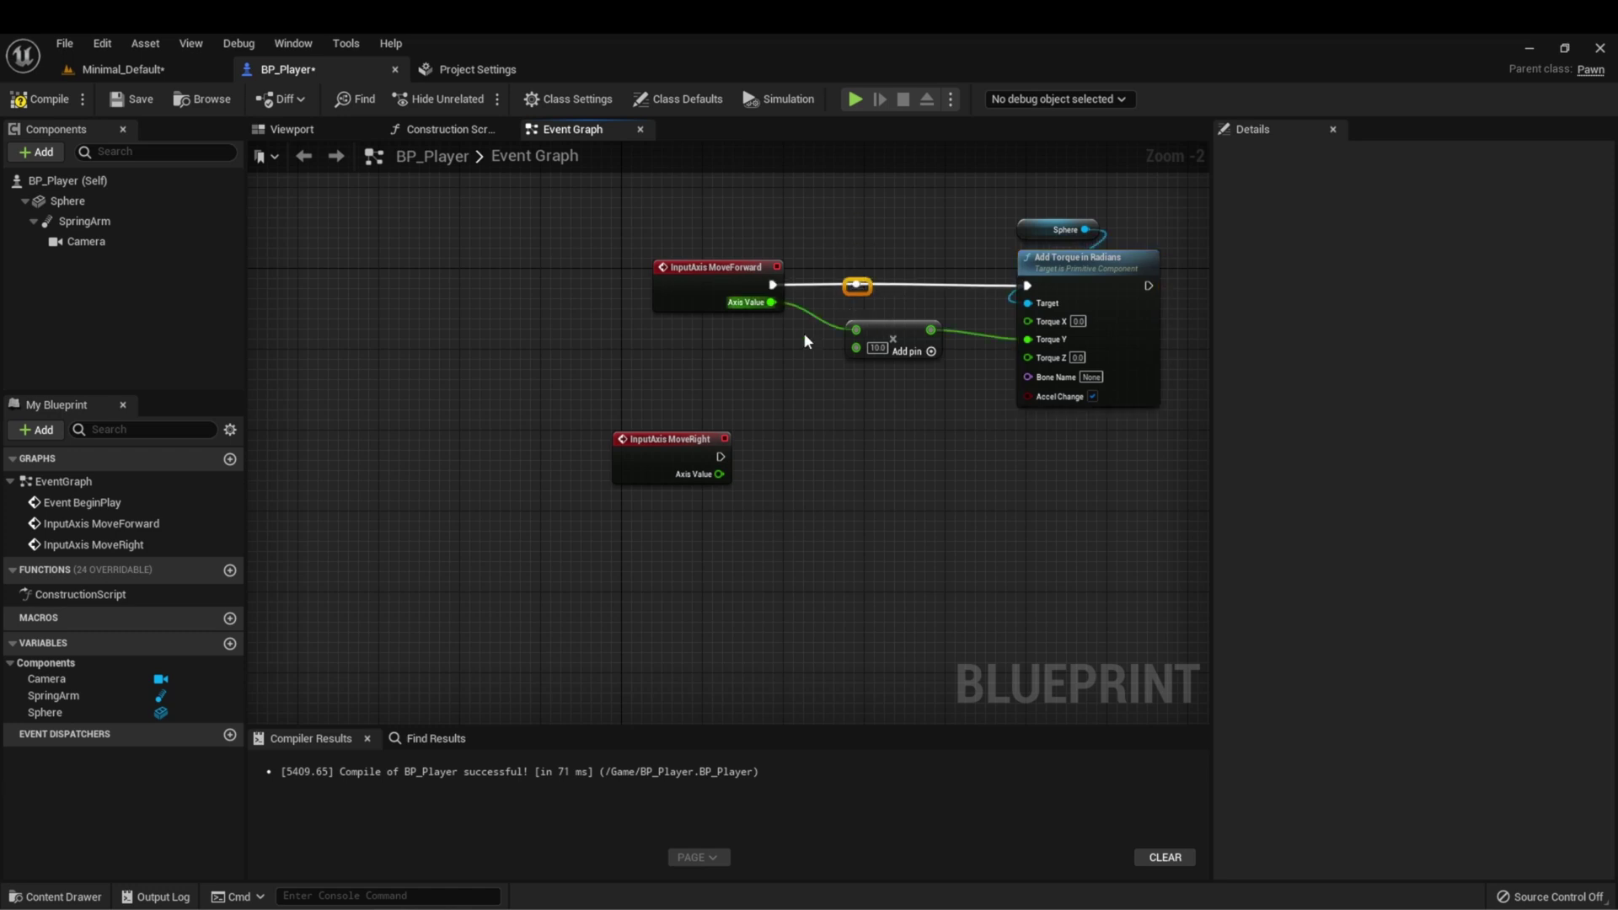
{"action": "left_click_drag", "start_coordinate": [724, 456], "coordinate": [858, 287]}
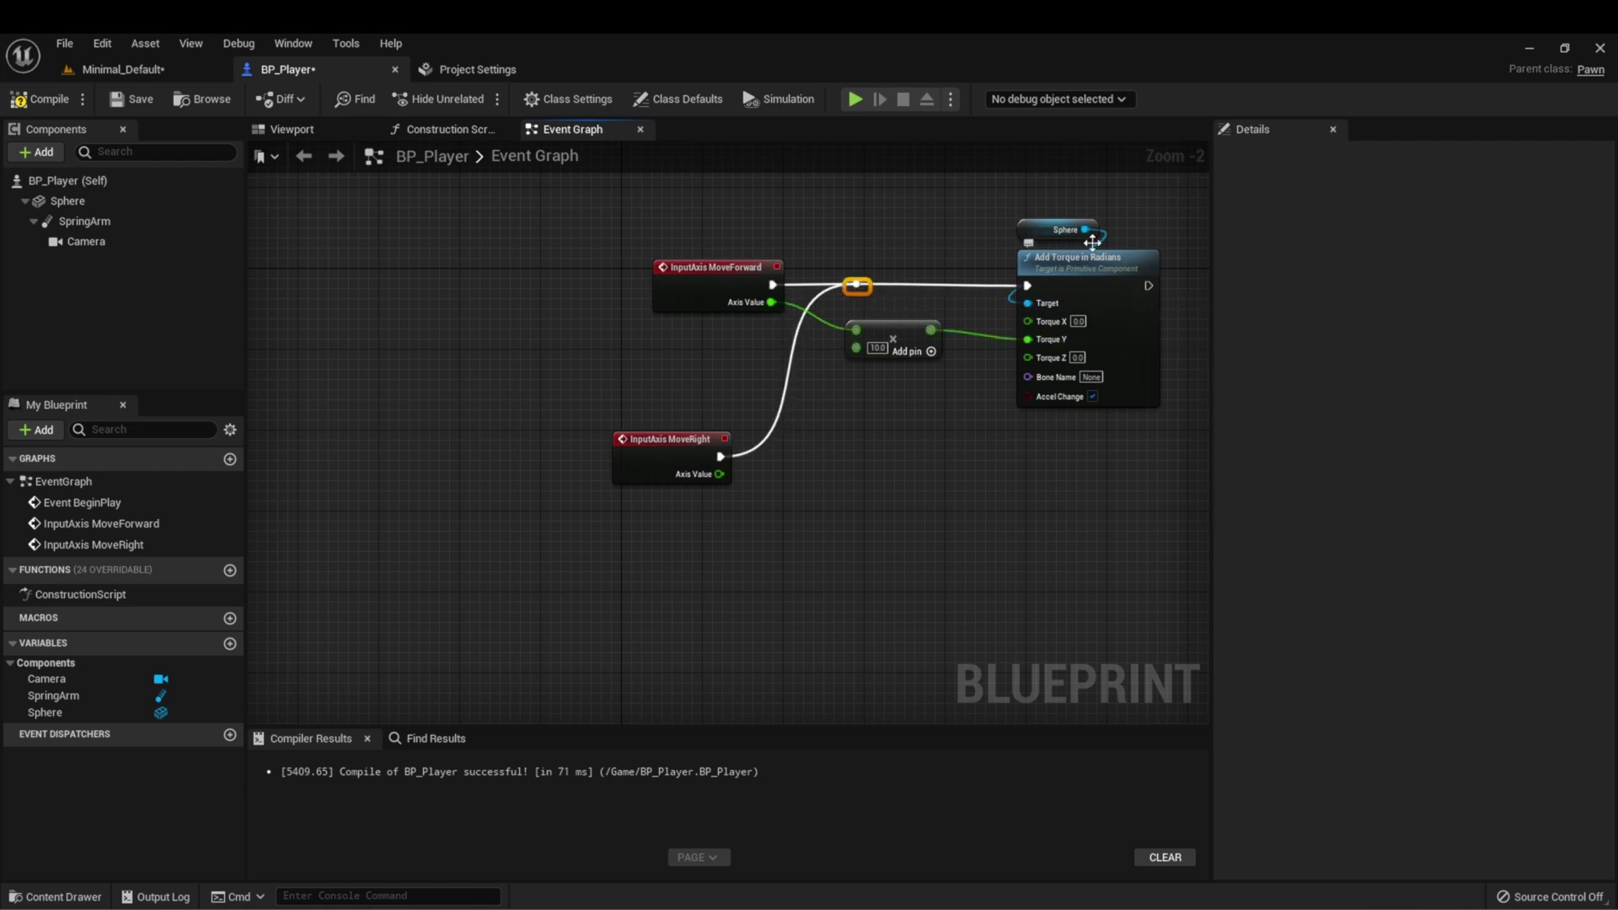
{"action": "left_click", "coordinate": [1092, 396]}
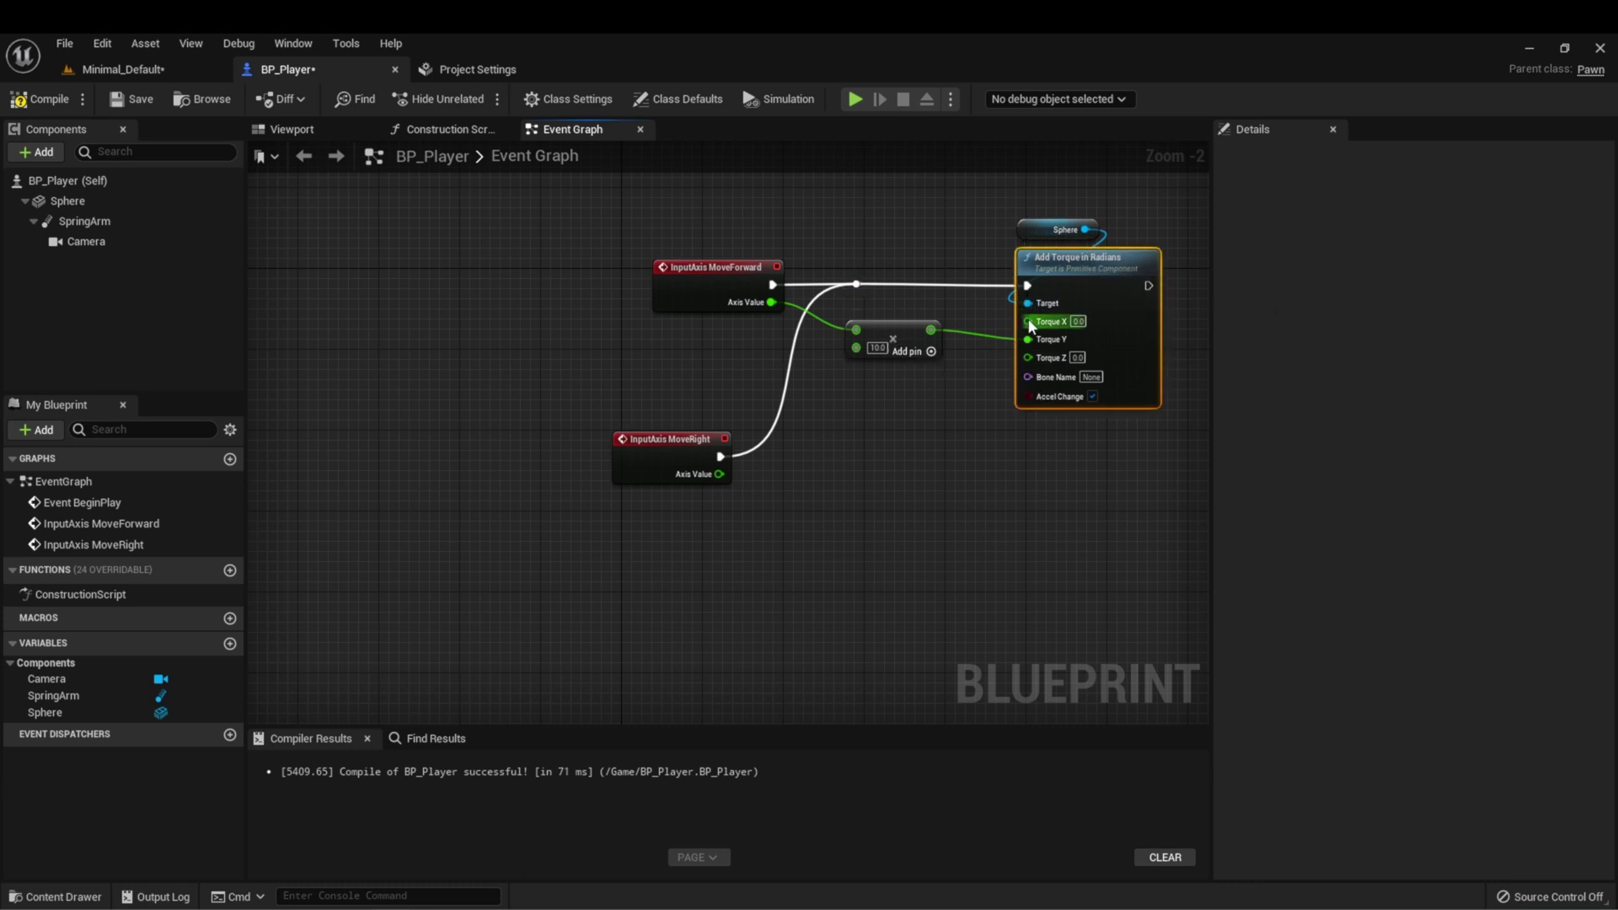
- Multiply the MoveRight axis value by 10 and connect the result to Torque X of Add Torque in Radians
{"action": "left_click_drag", "start_coordinate": [719, 473], "coordinate": [842, 420]}
{"action": "type", "text": "*"}
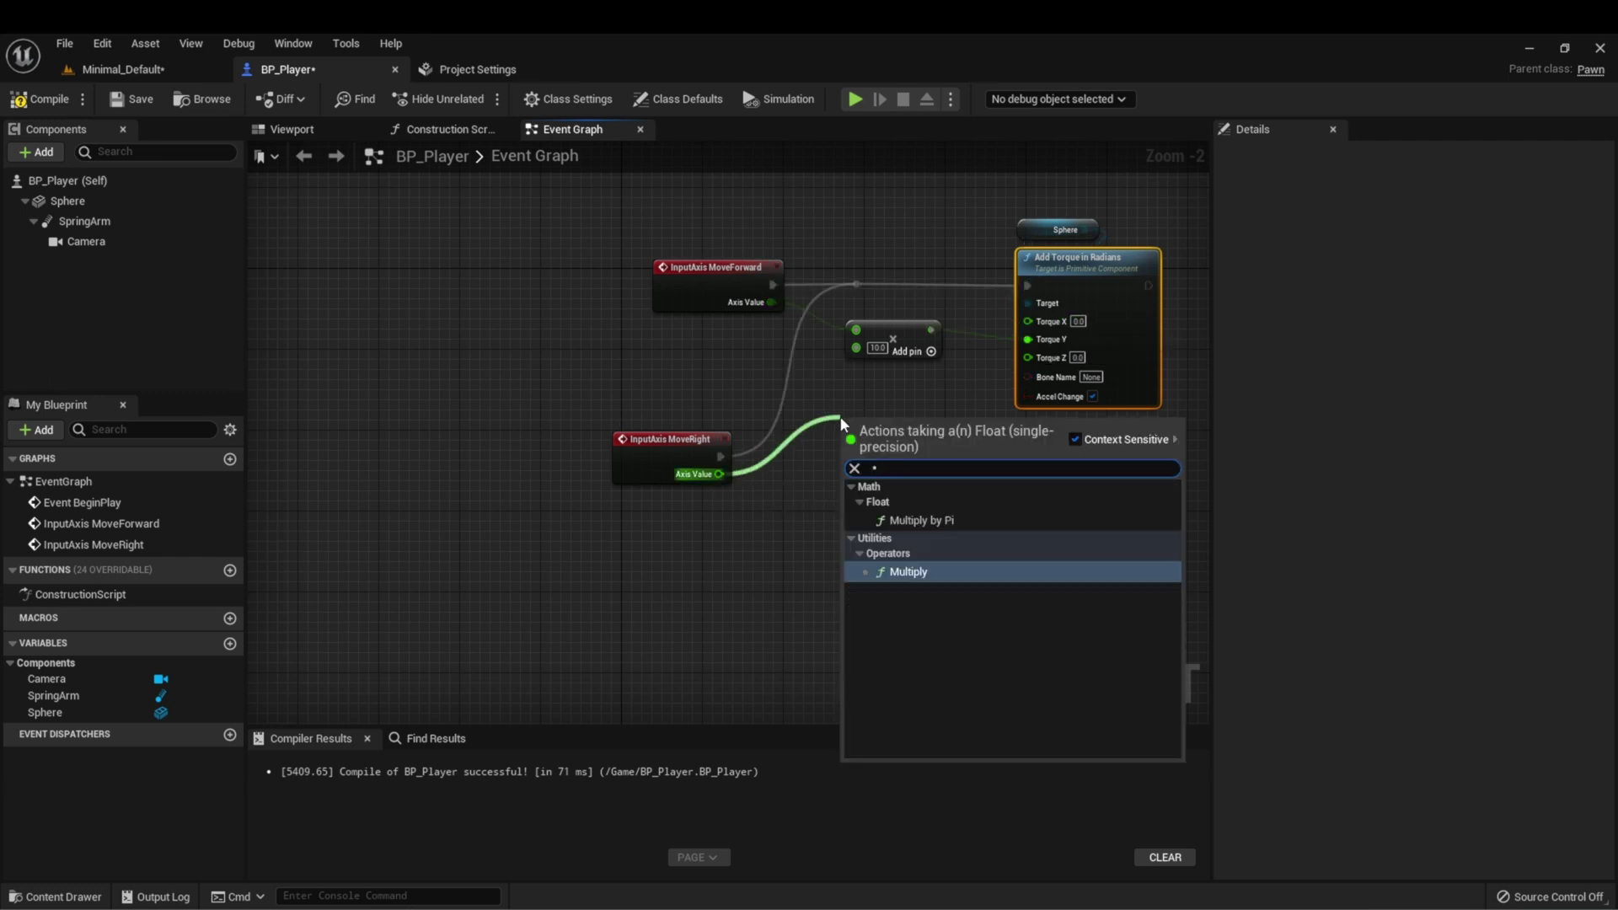
{"action": "left_click", "coordinate": [897, 572]}
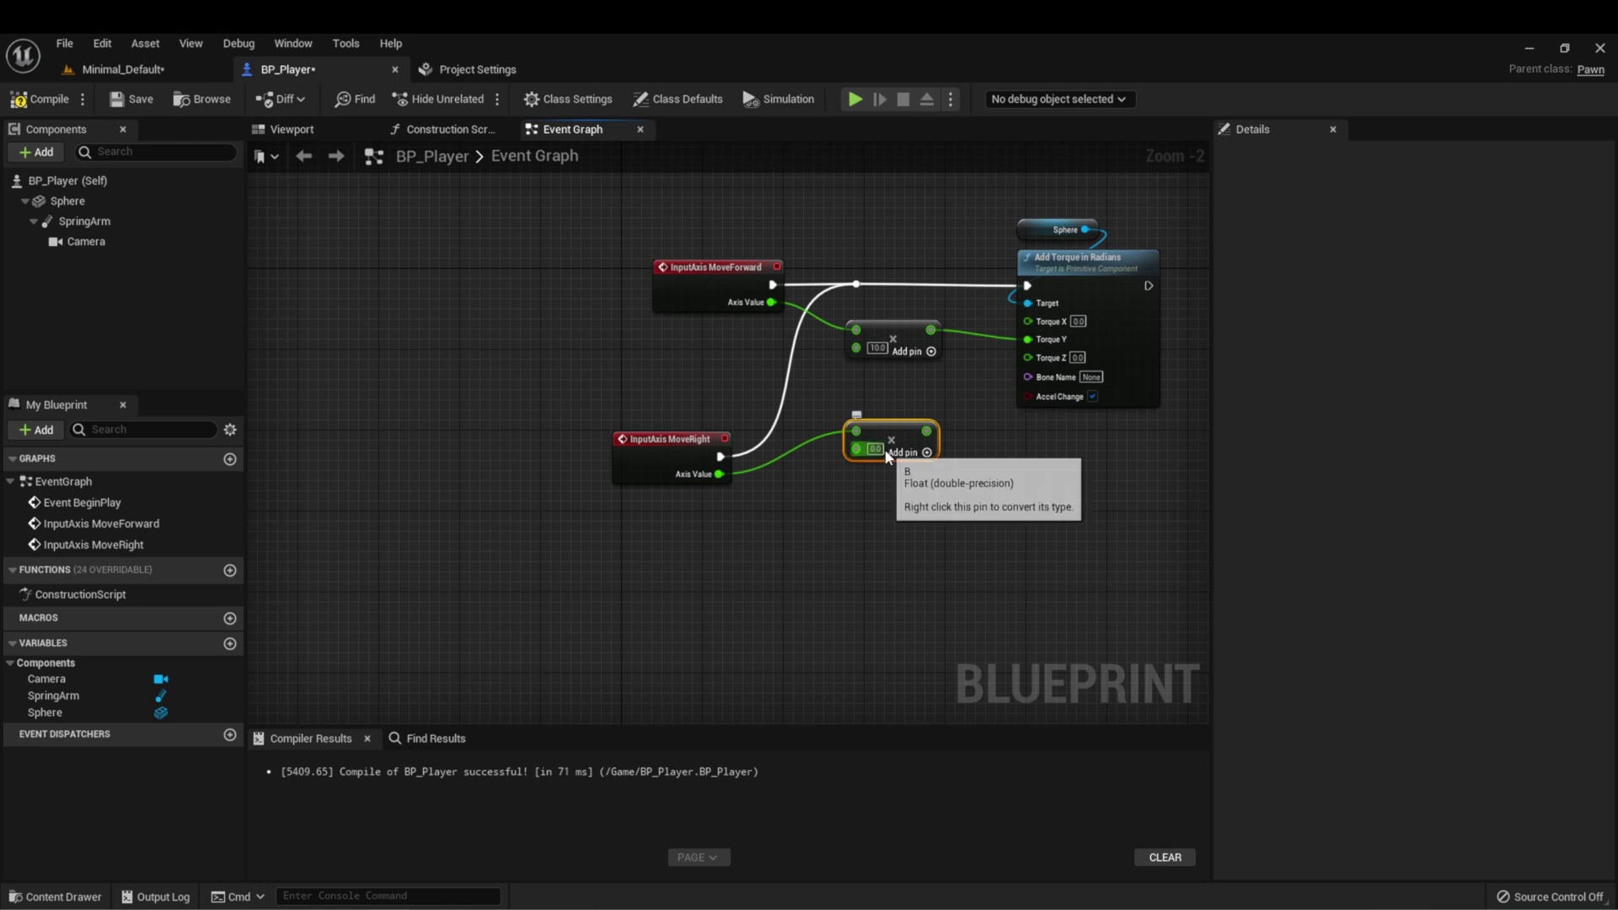
{"action": "left_click", "coordinate": [875, 449]}
{"action": "type", "text": "10"}
{"action": "key", "text": "Return"}
{"action": "left_click_drag", "start_coordinate": [931, 432], "coordinate": [1027, 321]}
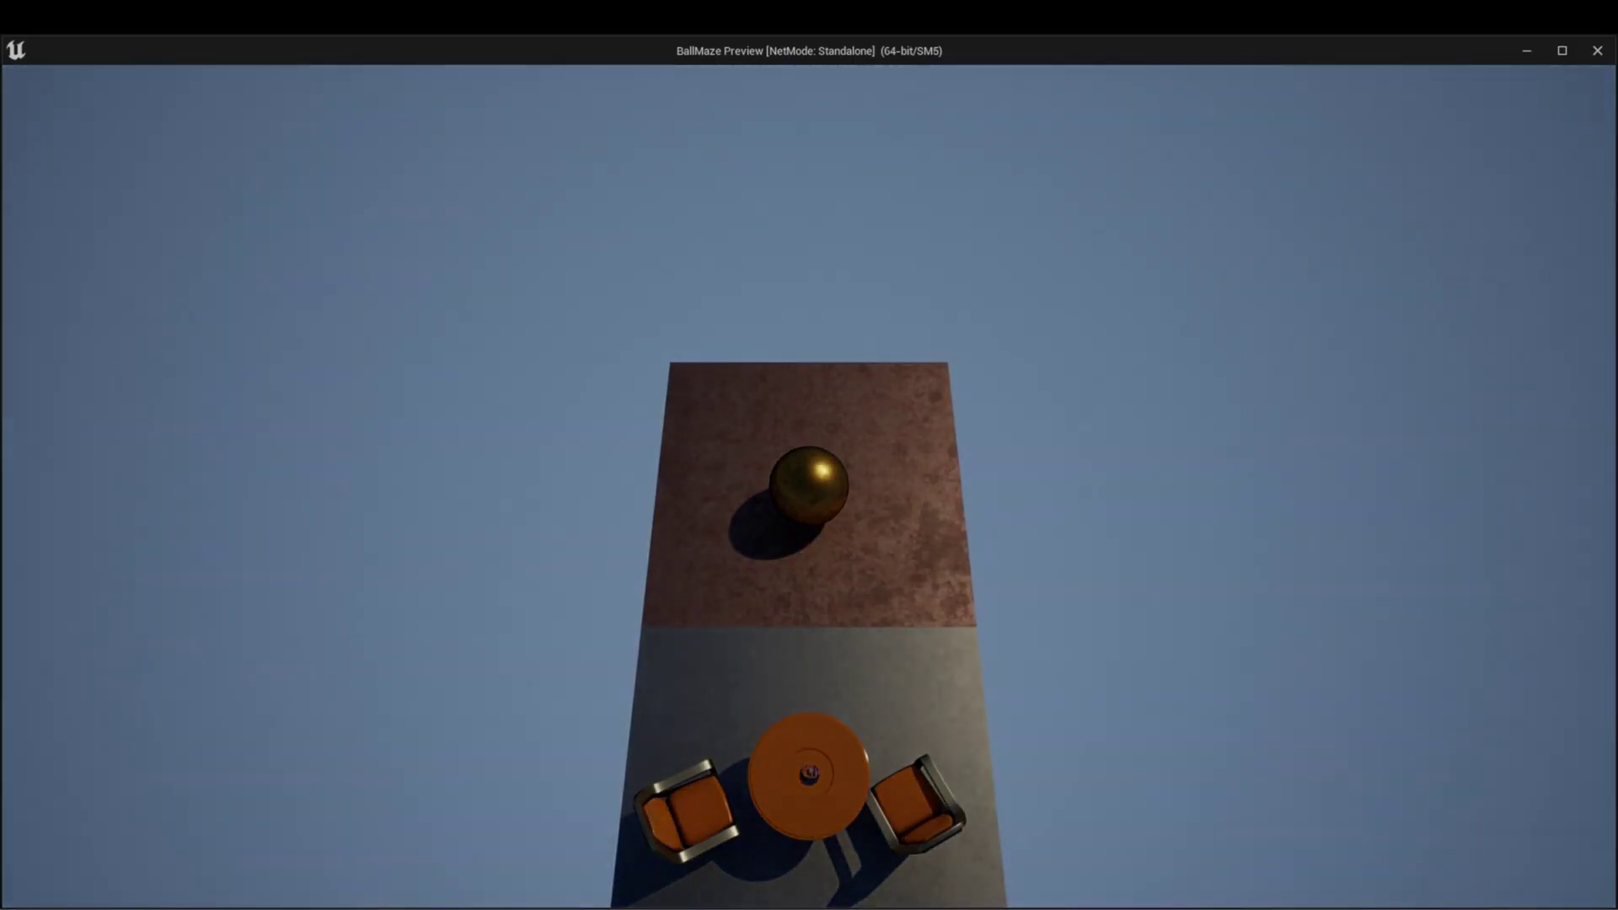
- Test the ball's sideways roll with the A binding in the game preview and exit the preview
{"action": "key", "text": "a"}
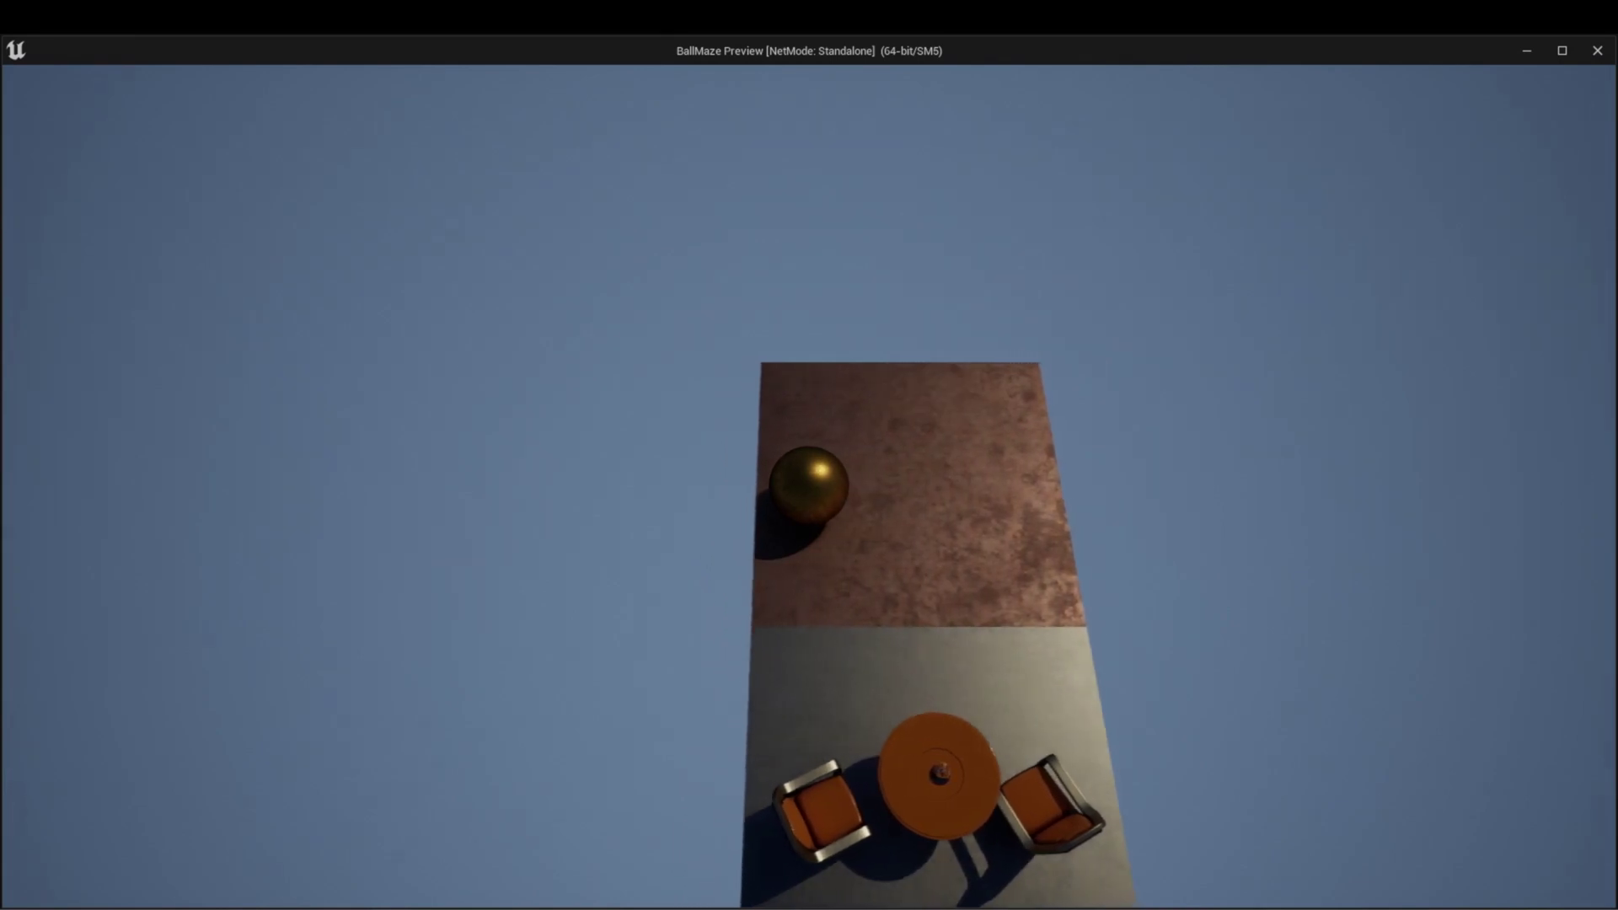
{"action": "key", "text": "Escape"}
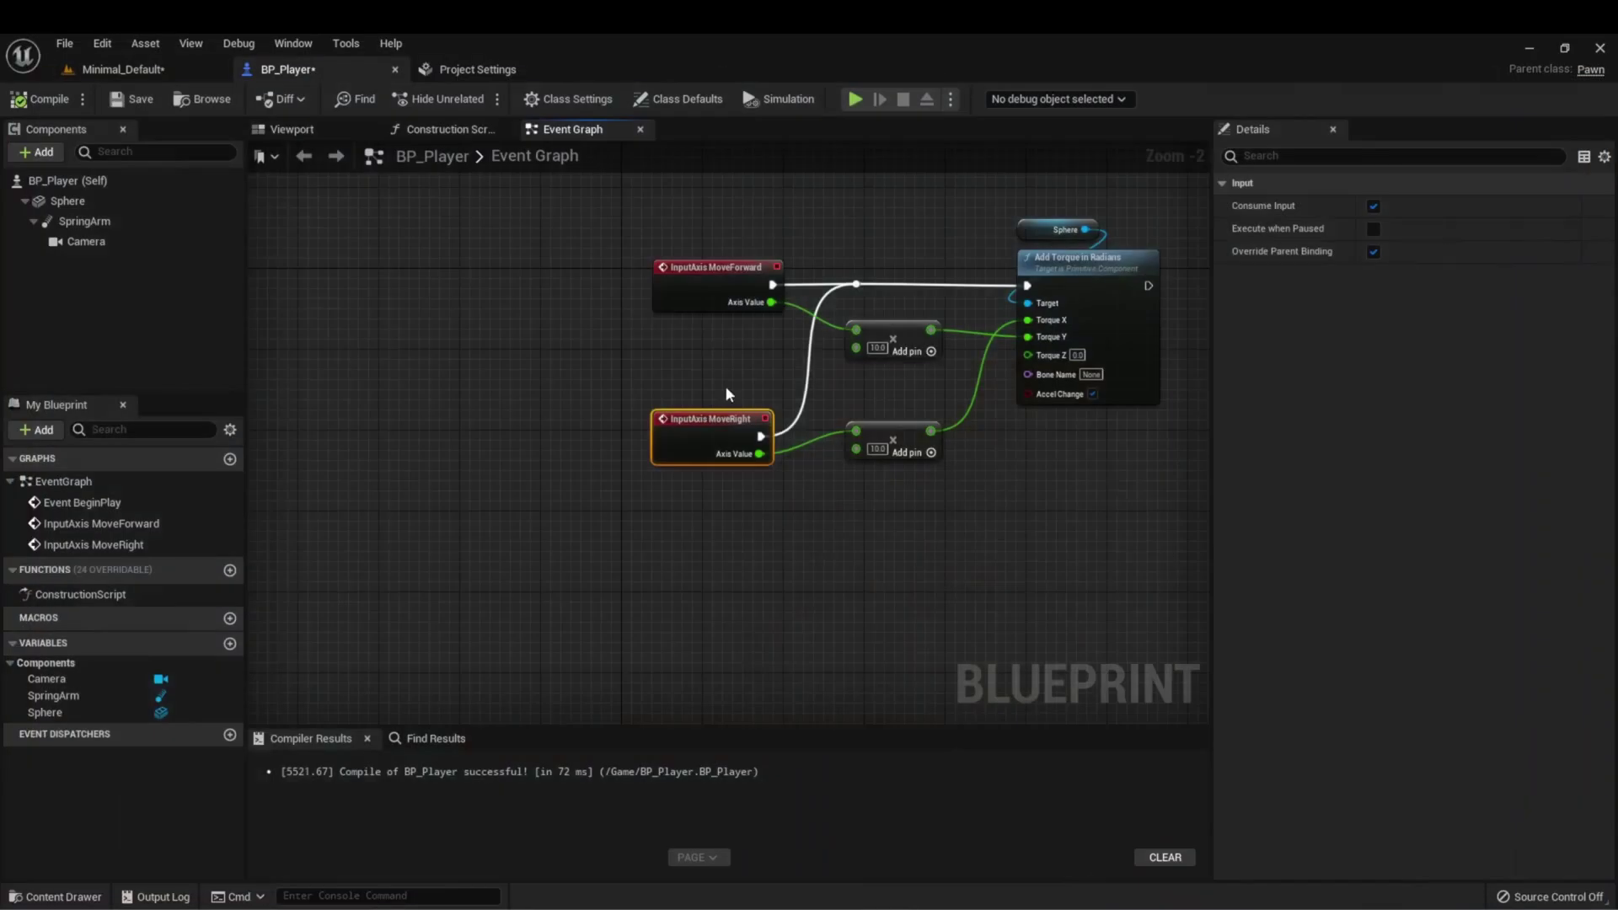
- Set the scale of MoveRight's D key to -1 in the project's input settings
{"action": "left_click", "coordinate": [496, 74]}
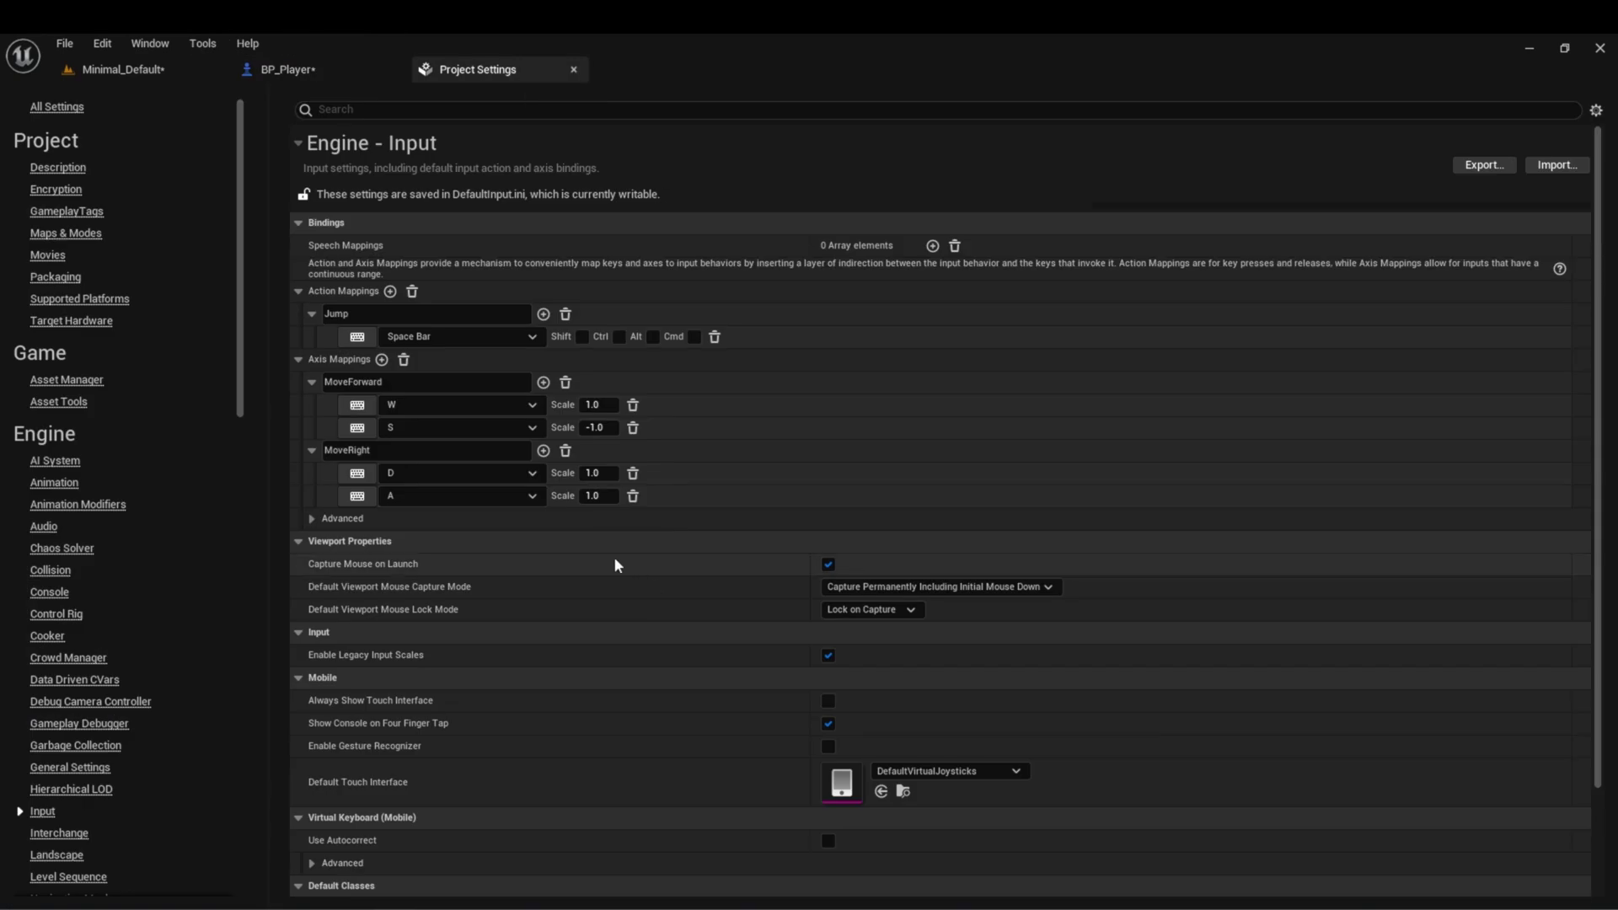
{"action": "left_click", "coordinate": [594, 496]}
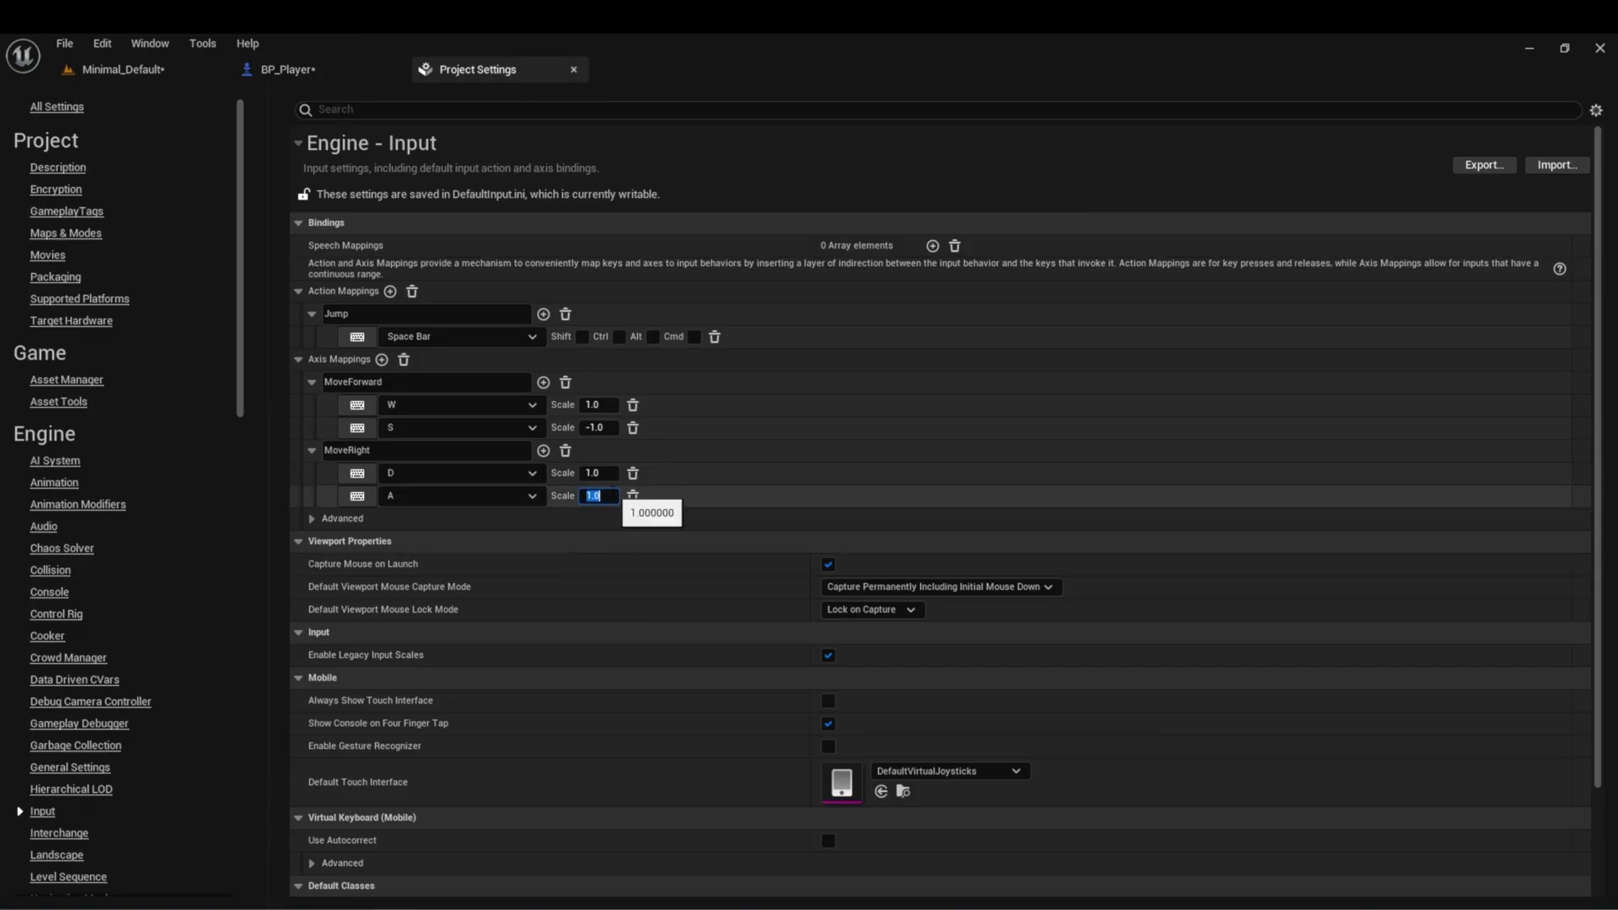
{"action": "left_click", "coordinate": [594, 473]}
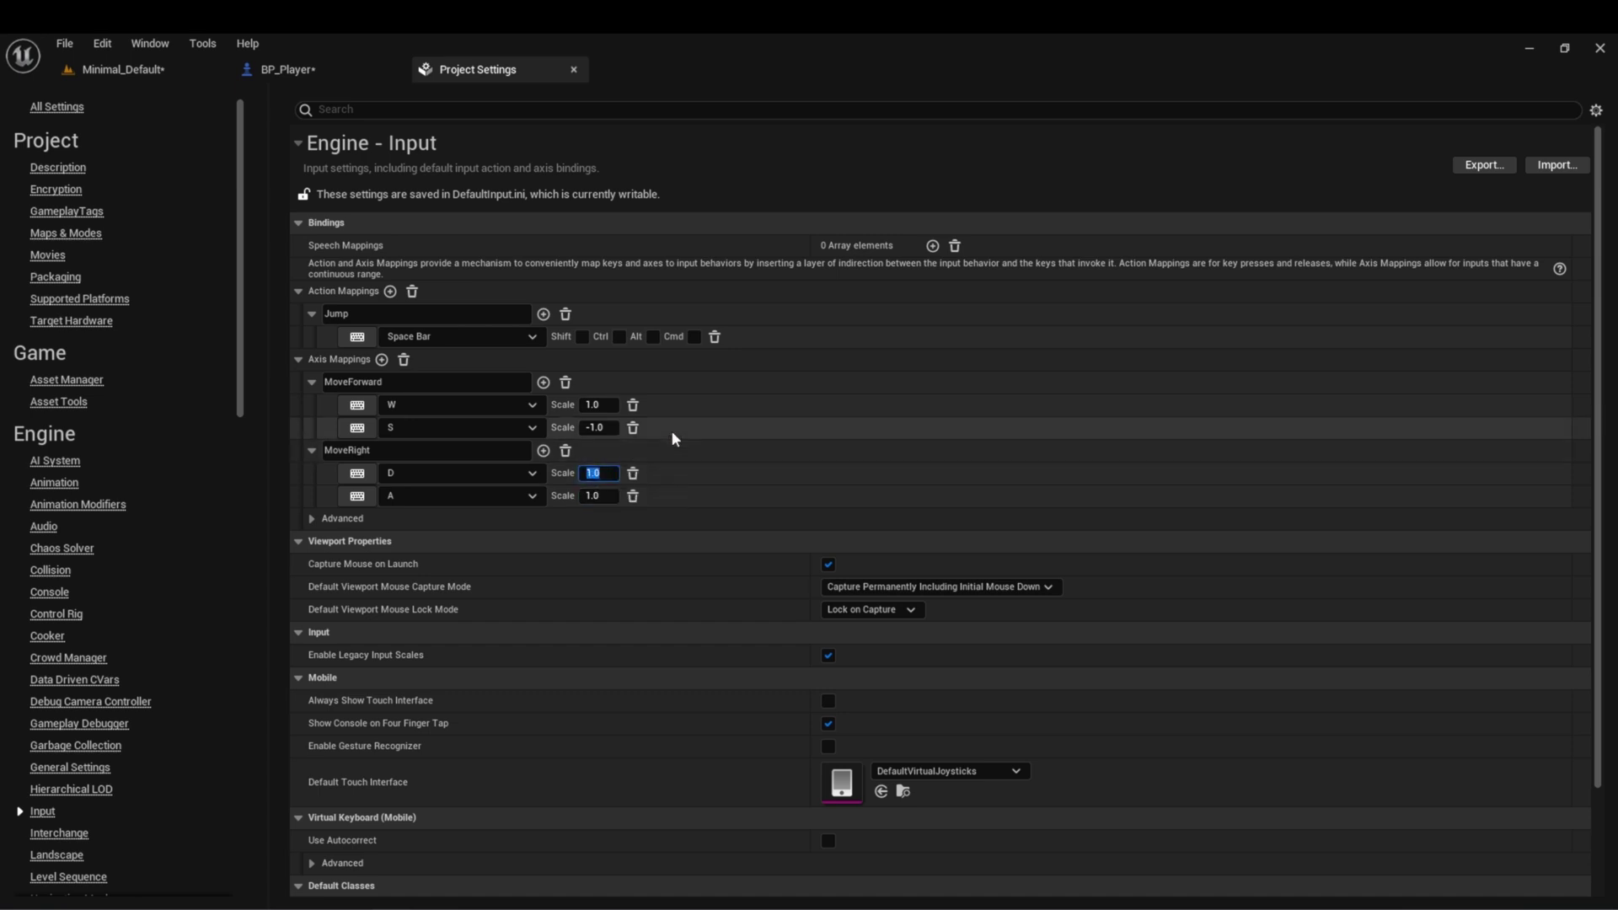
{"action": "type", "text": "-1"}
{"action": "key", "text": "Return"}
- Return to BP_Player, run the game preview, and roll the ball right, forward and backward
{"action": "left_click", "coordinate": [323, 68]}
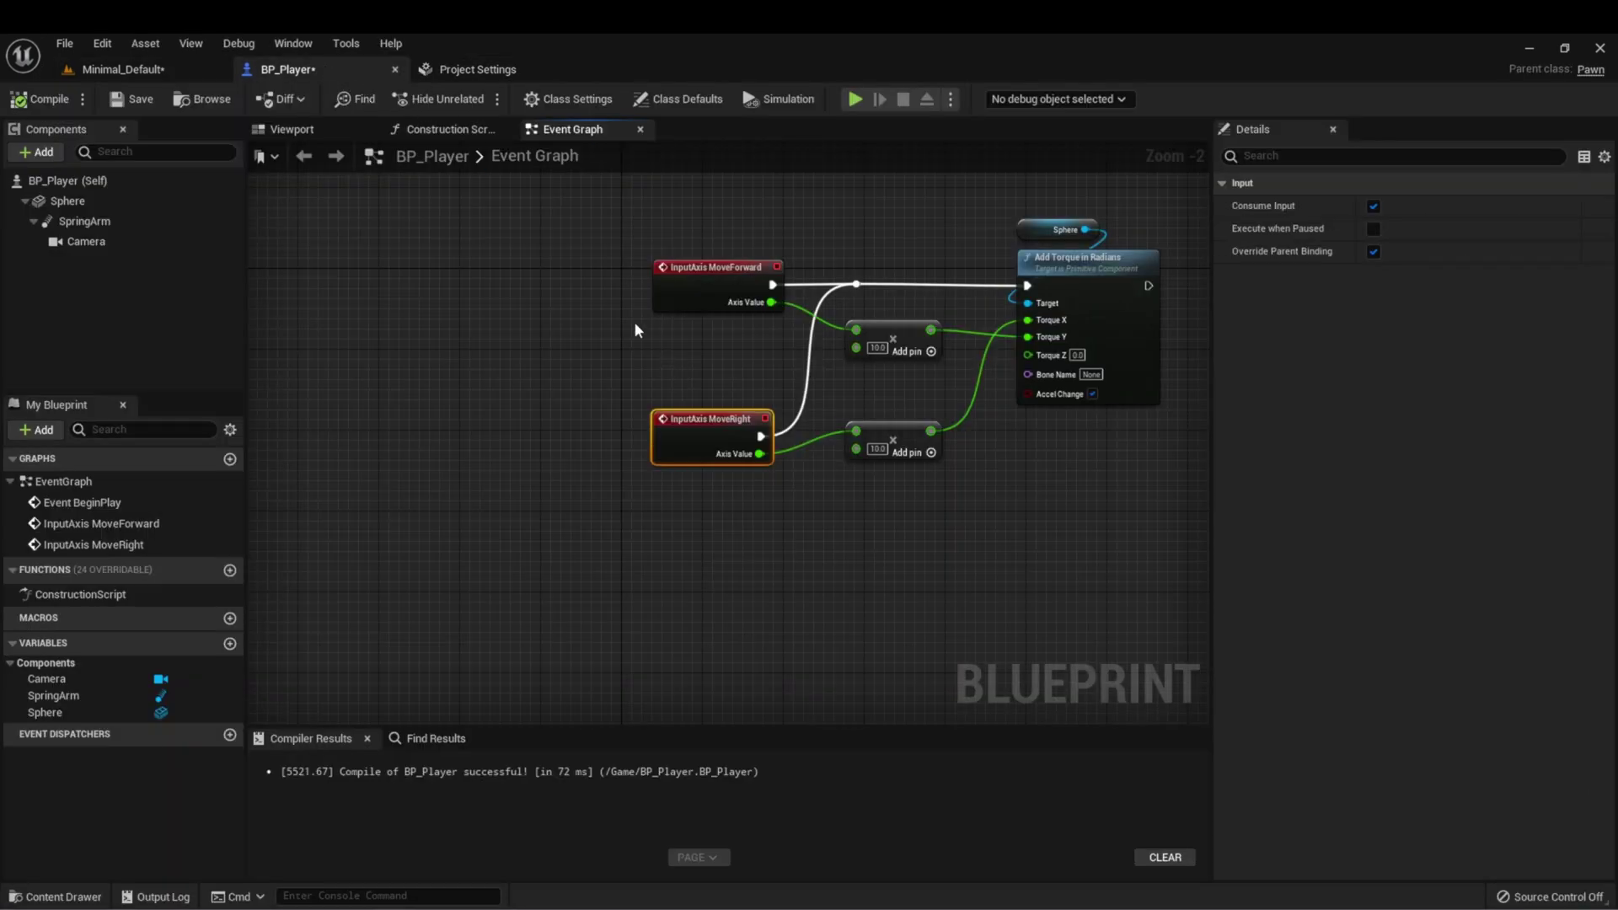
{"action": "left_click", "coordinate": [854, 99]}
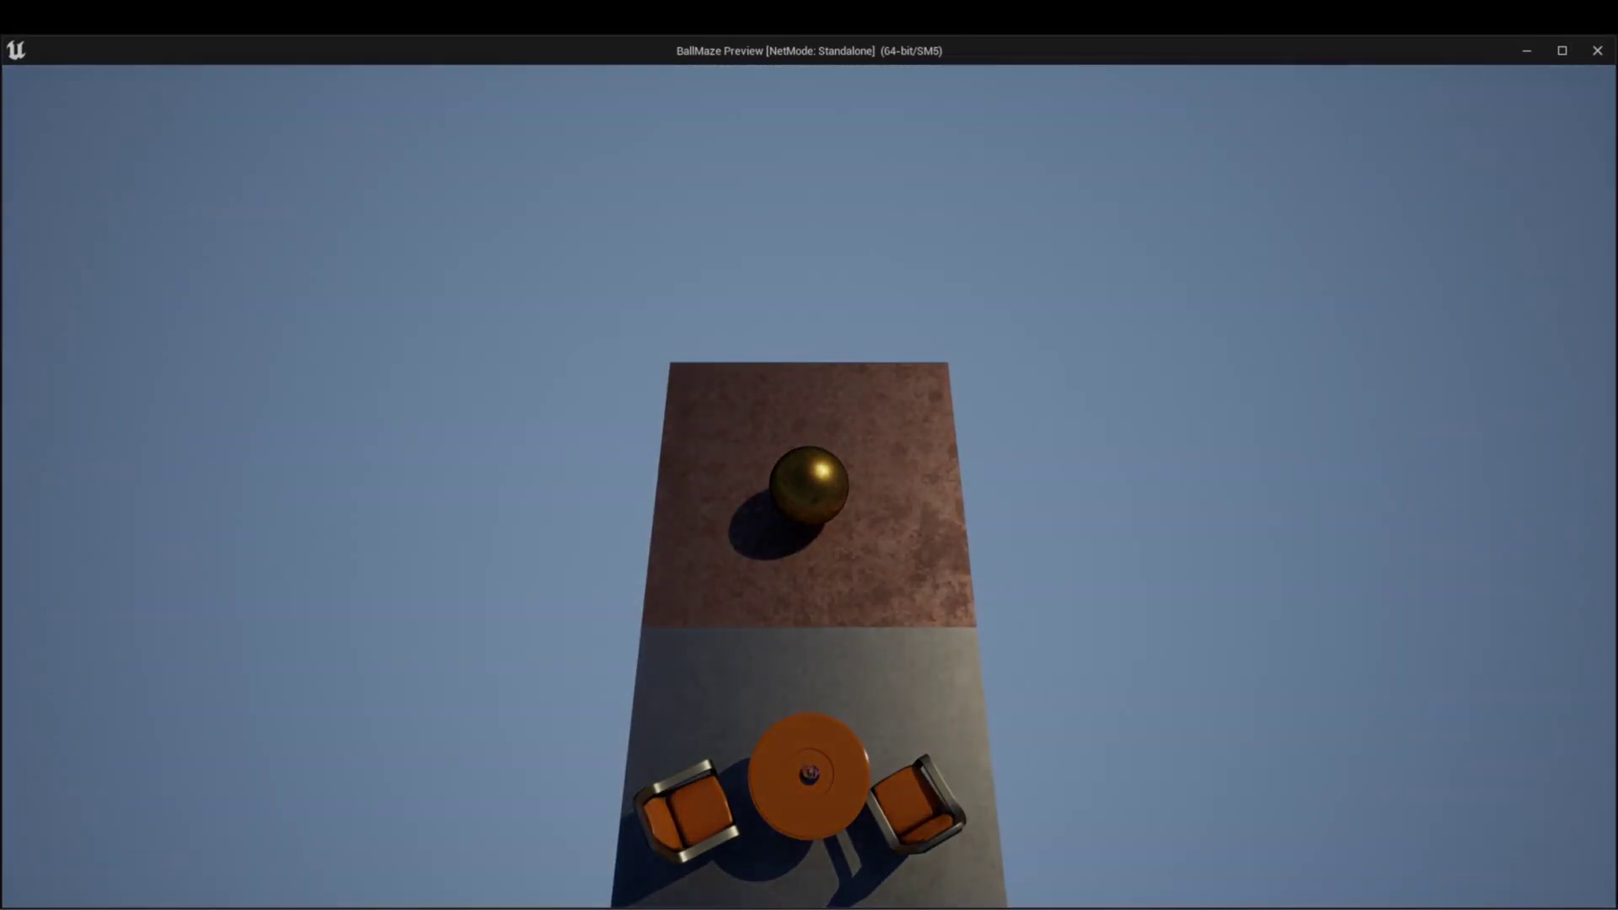
{"action": "key", "text": "d"}
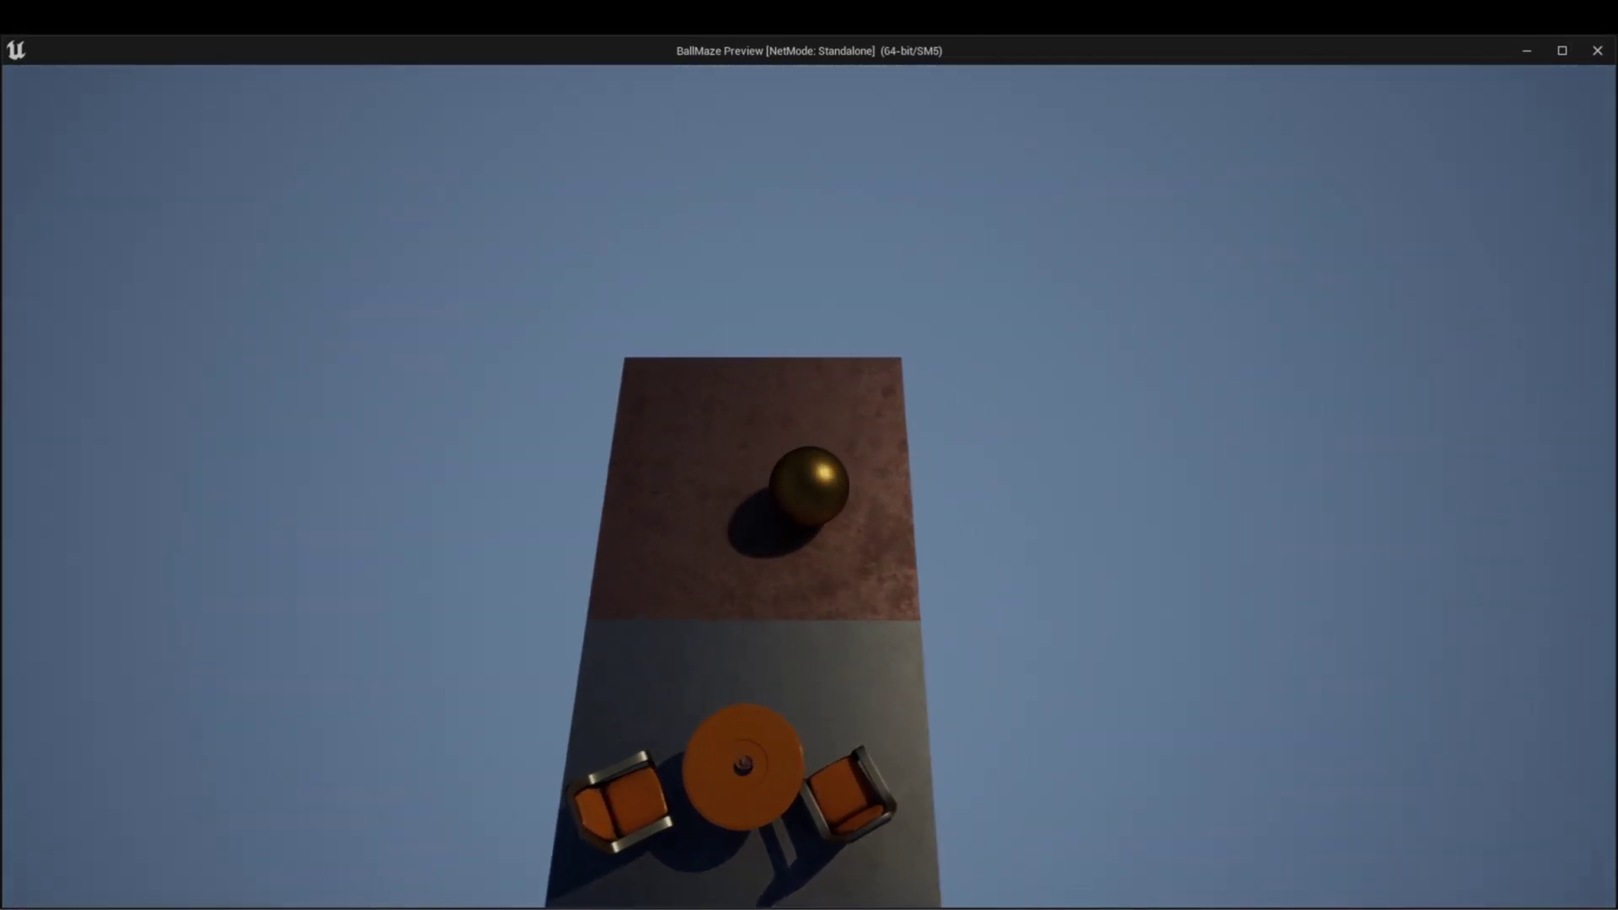
{"action": "key", "text": "w"}
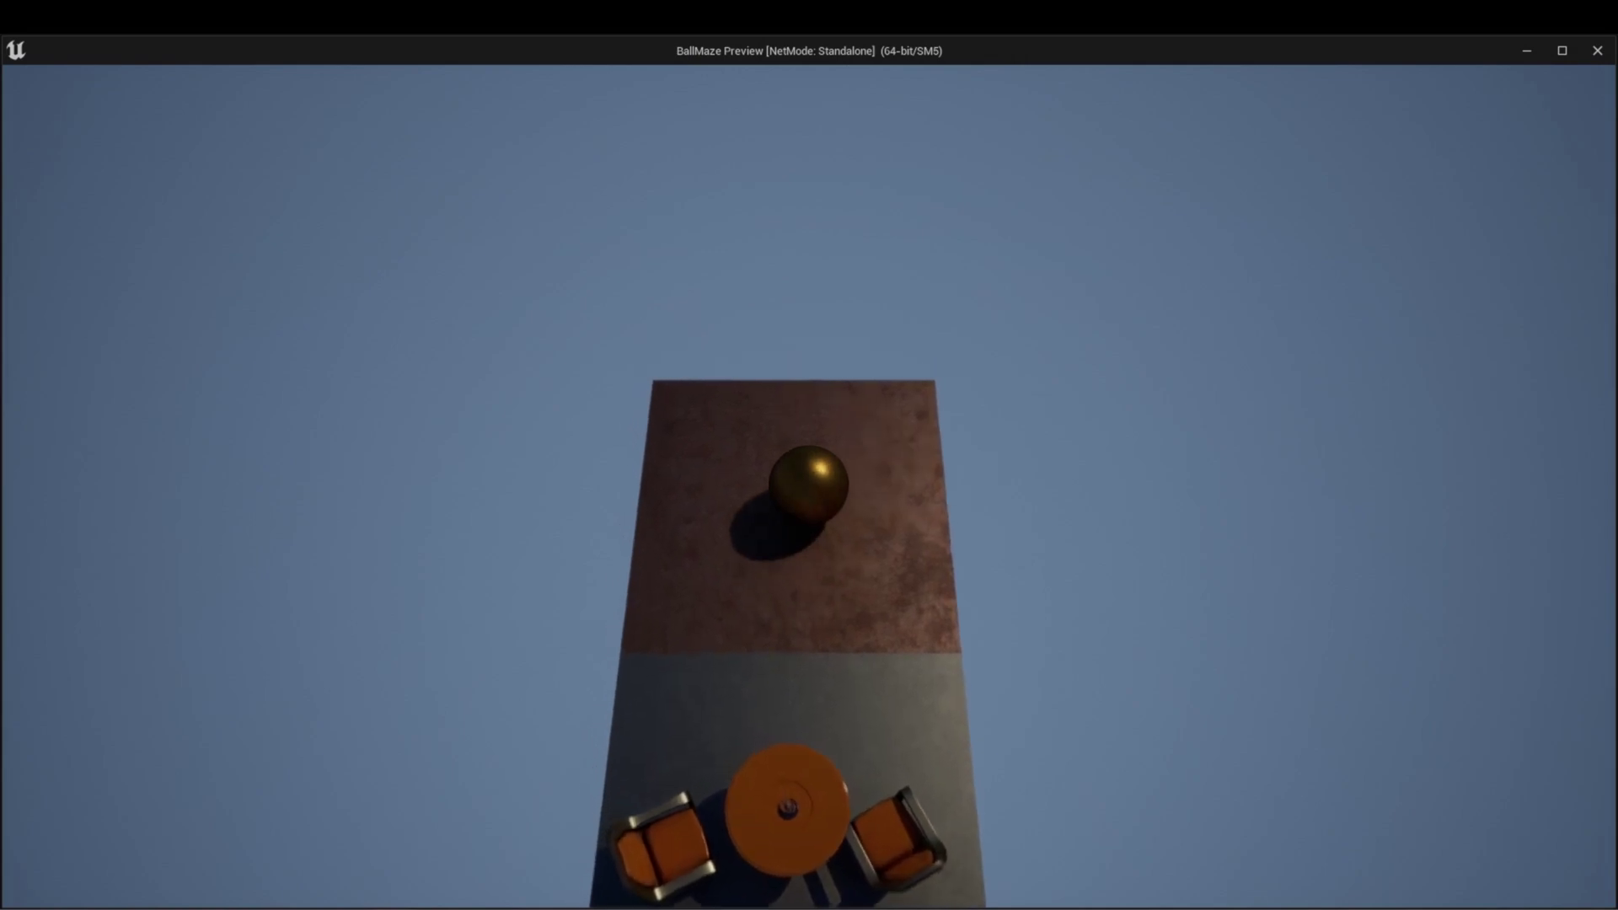
{"action": "key", "text": "s"}
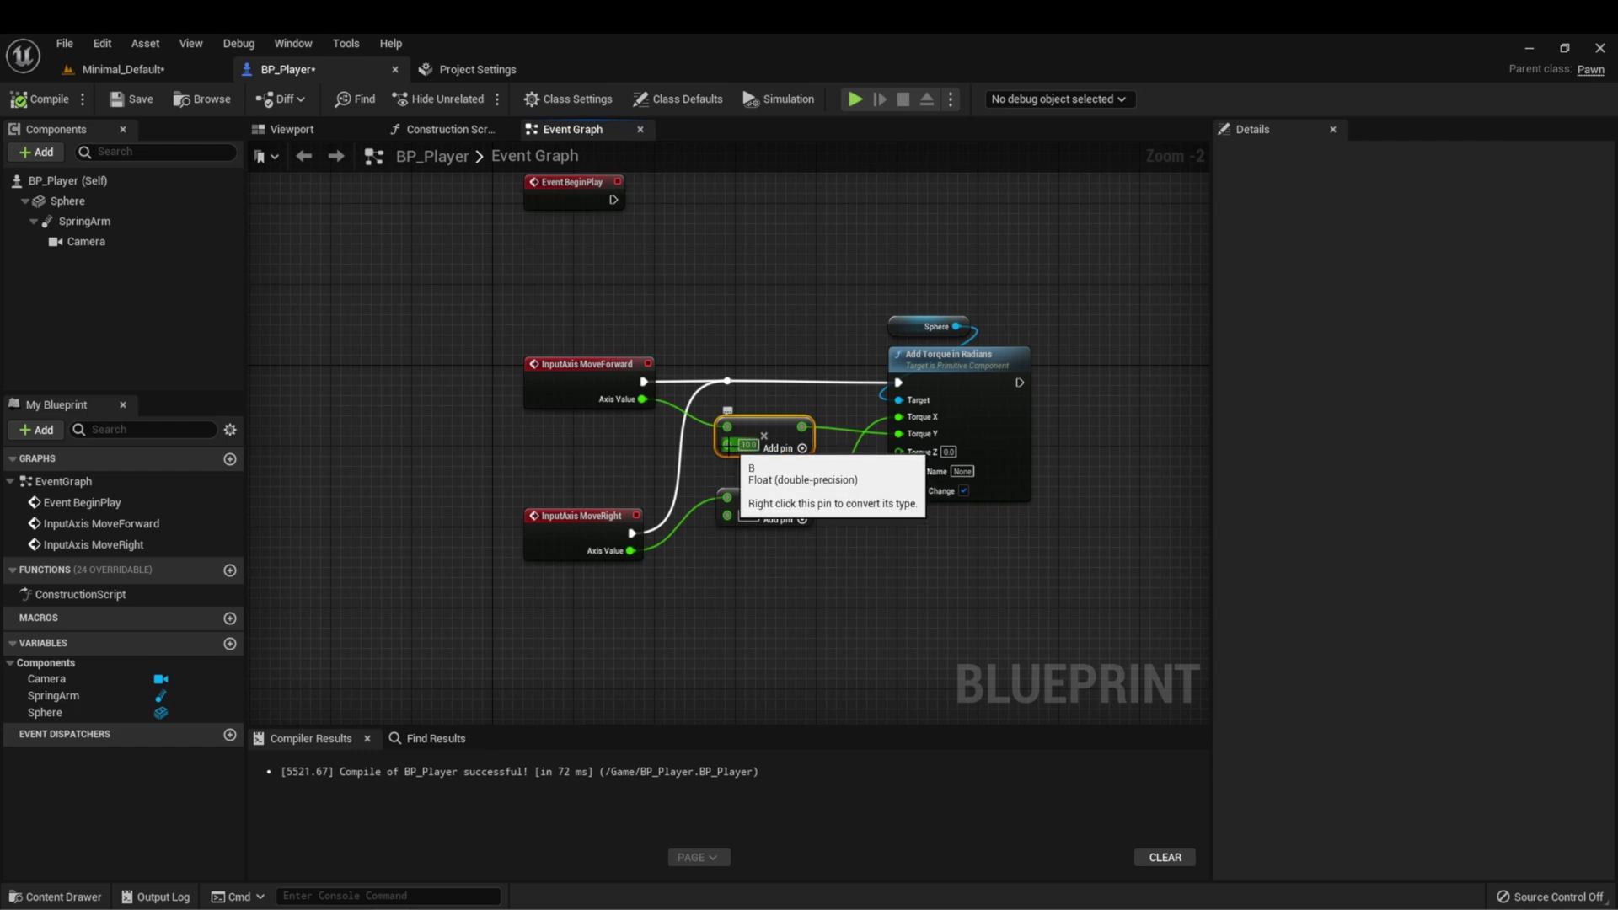
- Promote the MoveForward multiplier input to a float variable named Torque
{"action": "left_click_drag", "start_coordinate": [728, 444], "coordinate": [572, 482]}
{"action": "left_click", "coordinate": [610, 563]}
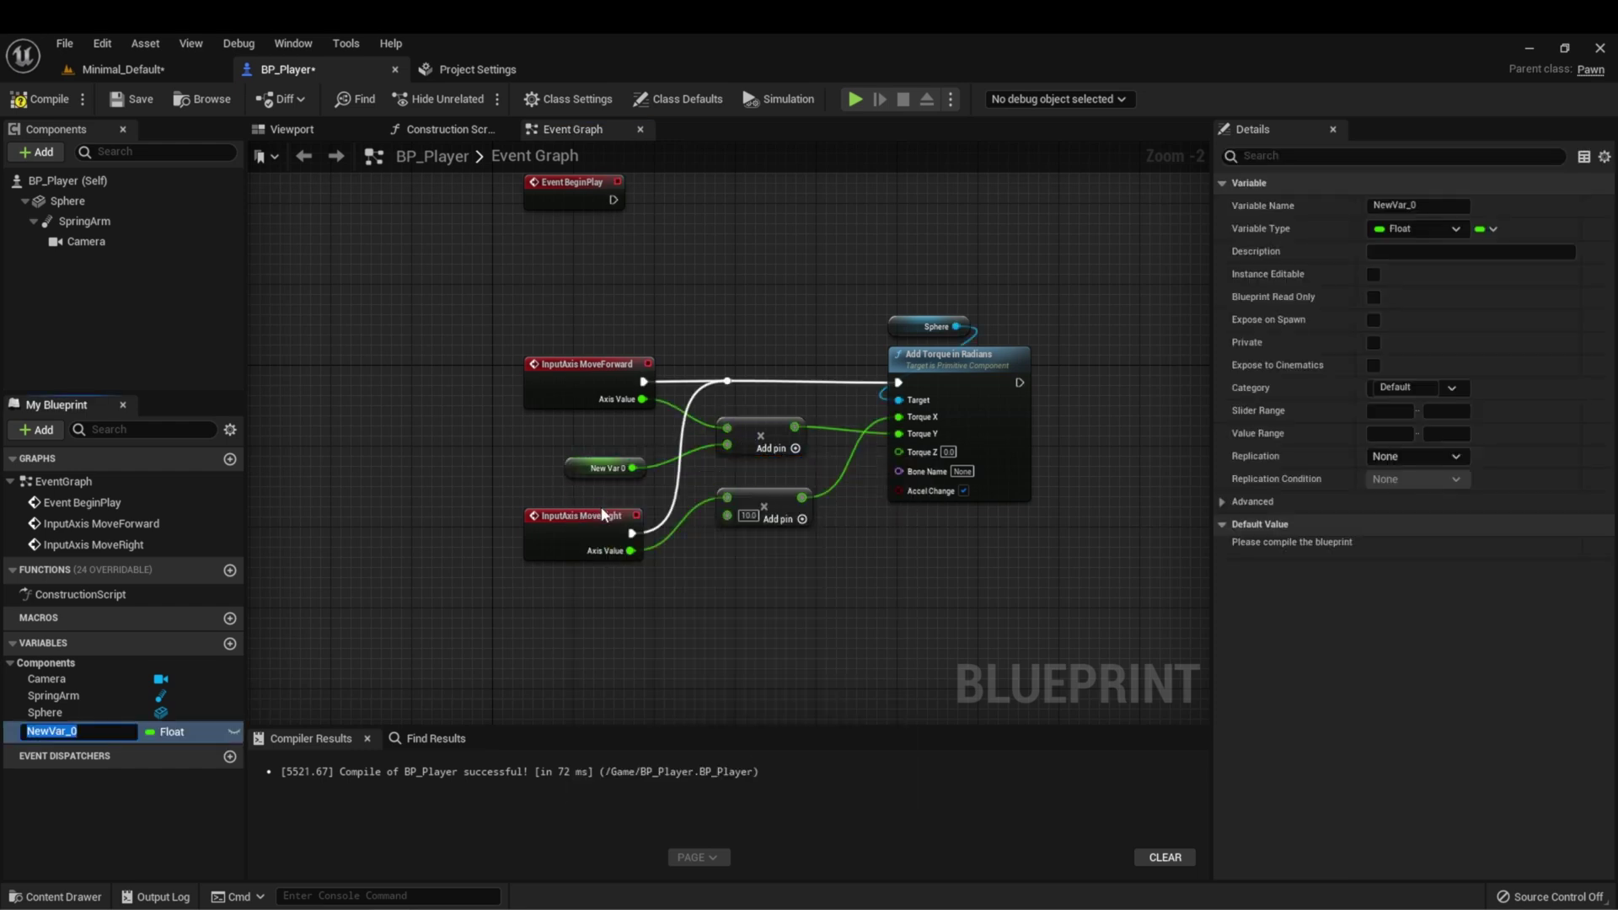
{"action": "type", "text": "Torque"}
{"action": "key", "text": "Return"}
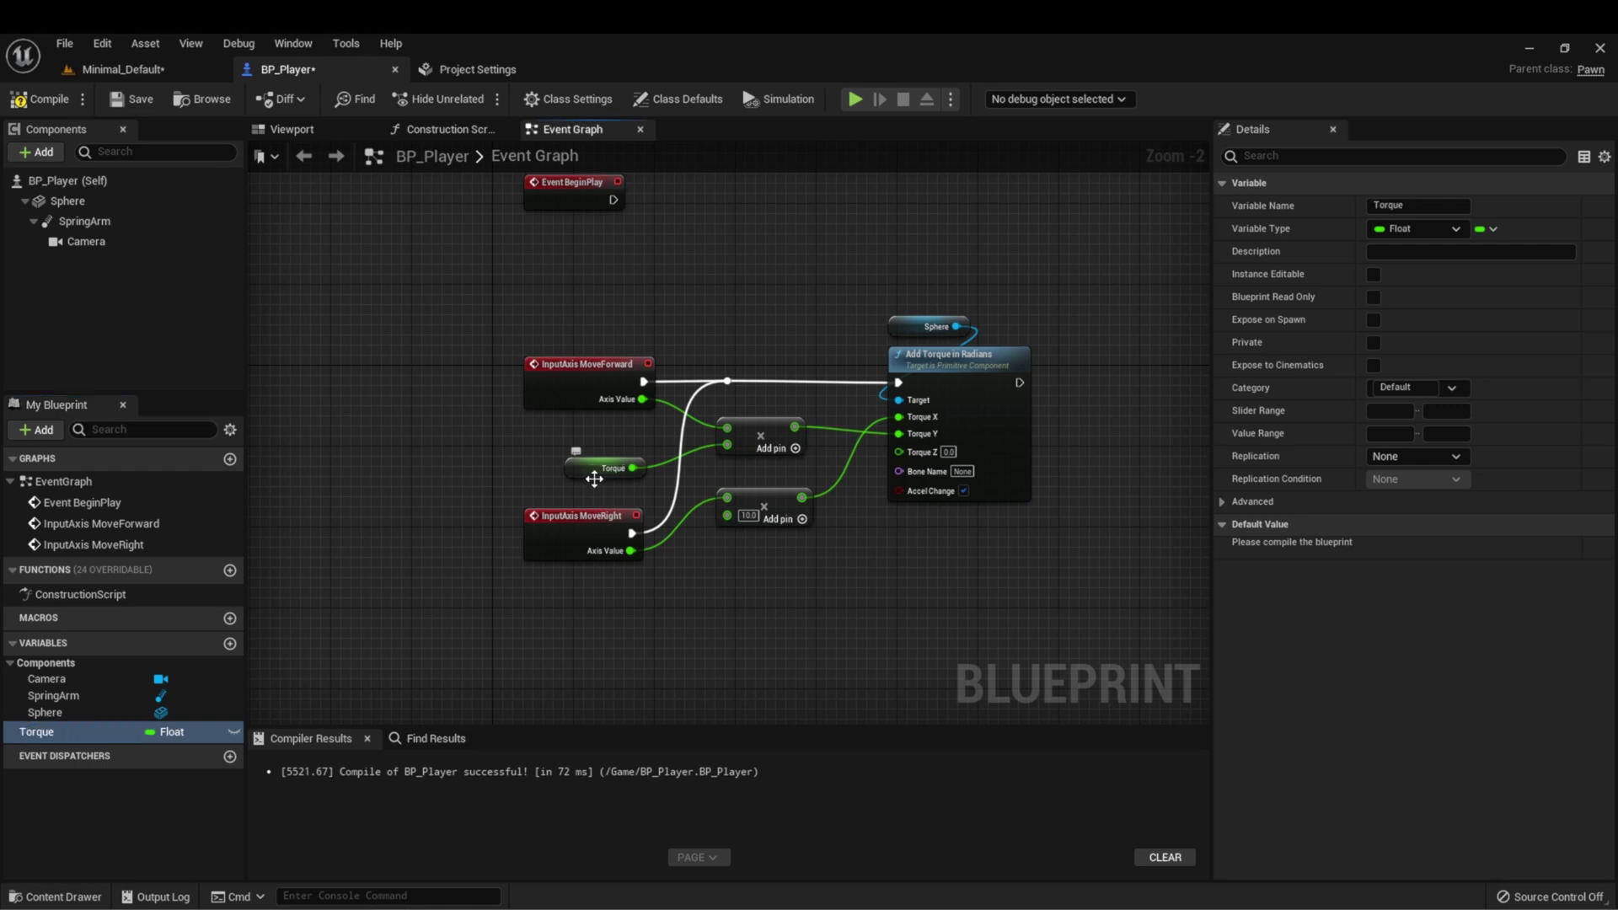
- Connect the Torque variable to the MoveRight multiplier input as well and compile BP_Player
{"action": "left_click_drag", "start_coordinate": [632, 468], "coordinate": [728, 521]}
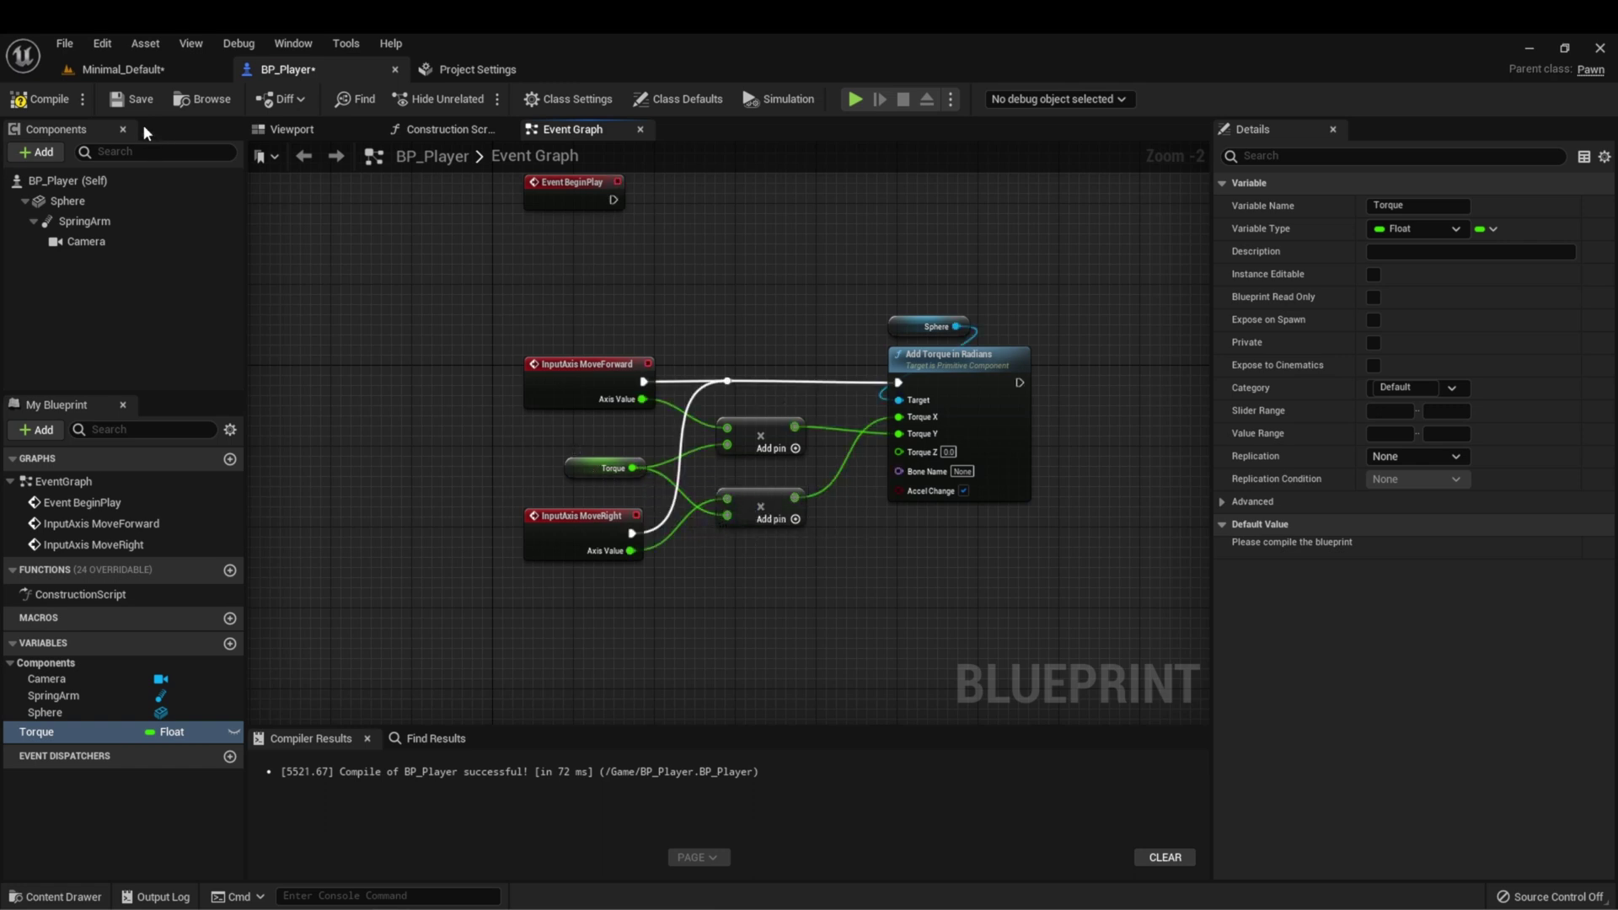
{"action": "left_click", "coordinate": [38, 98]}
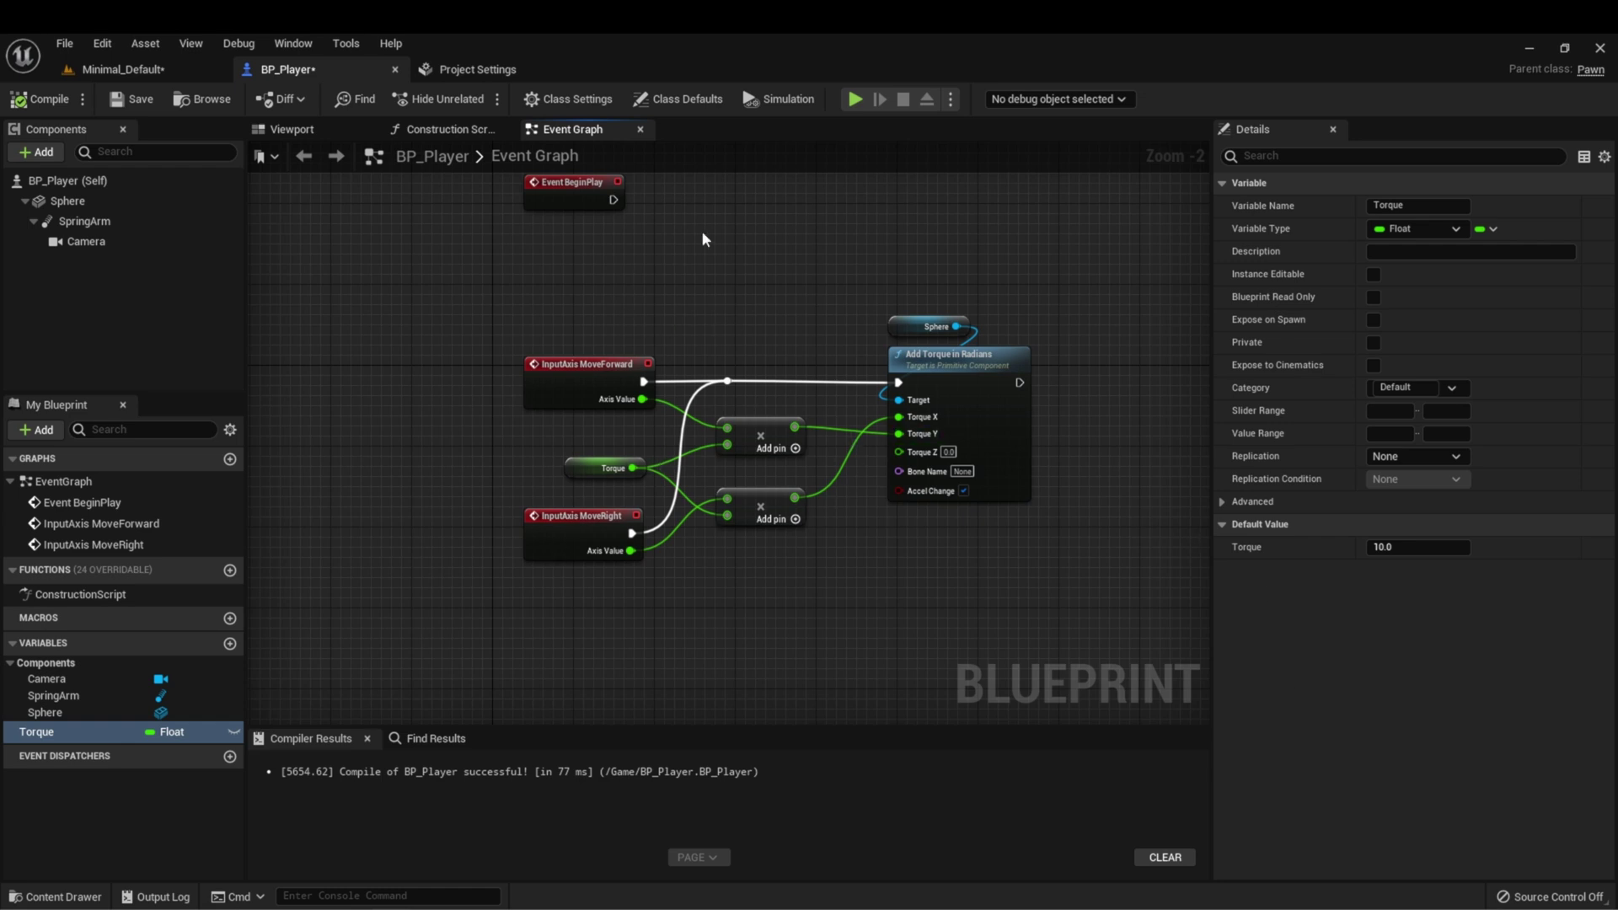
{"action": "left_click", "coordinate": [603, 469]}
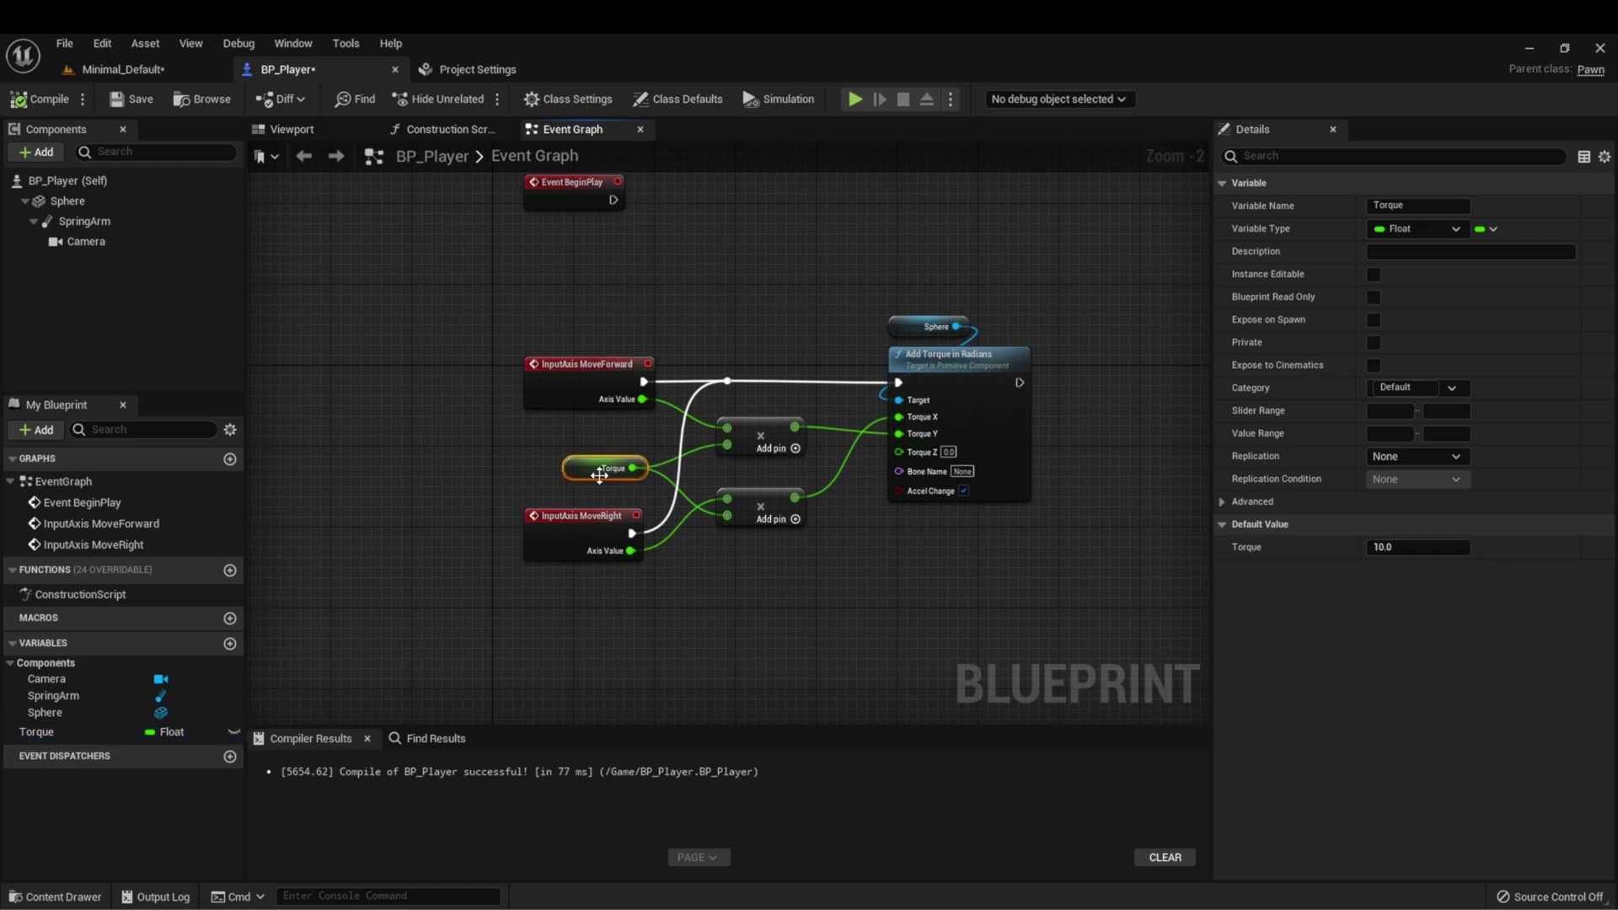